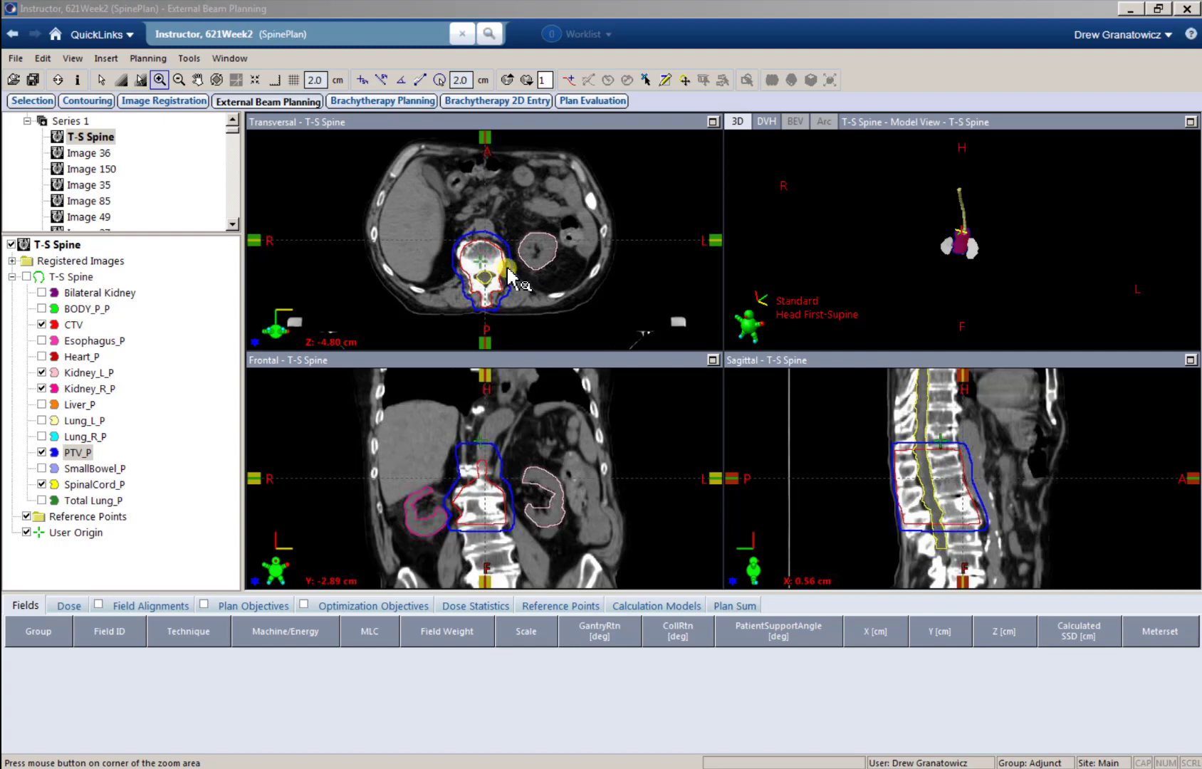
# Step: Examine the transversal T-S Spine slices for the extent of the PTV, CTV, spinal cord and kidneys
pyautogui.moveTo(512, 264); pyautogui.dragTo(511, 265, button='middle')
pyautogui.scroll(-20, 510, 265)
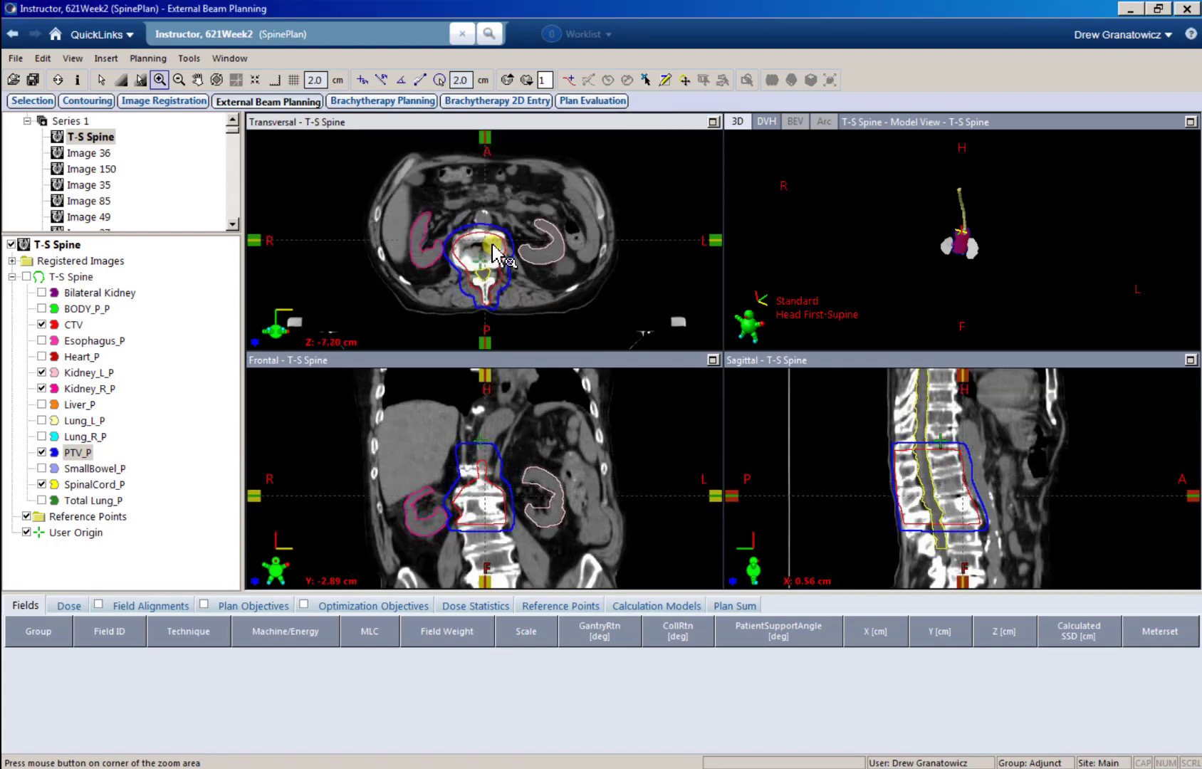
pyautogui.scroll(-13, 476, 245)
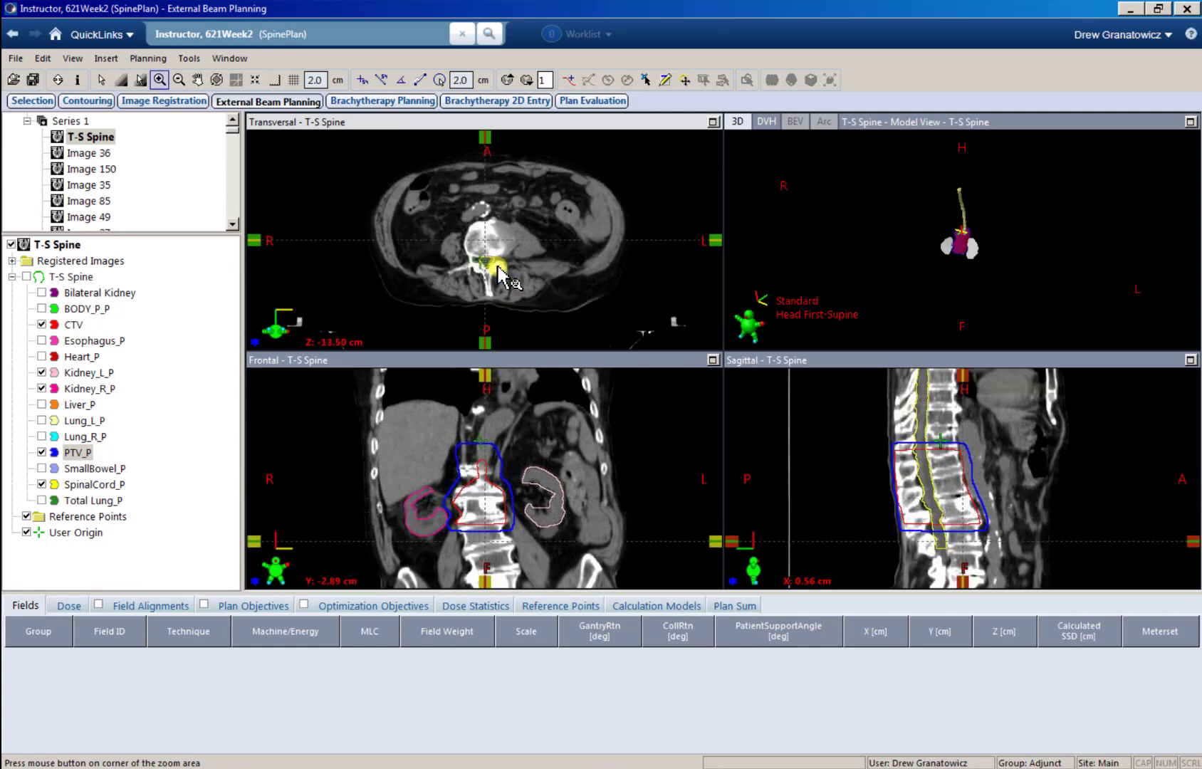
pyautogui.scroll(20, 498, 267)
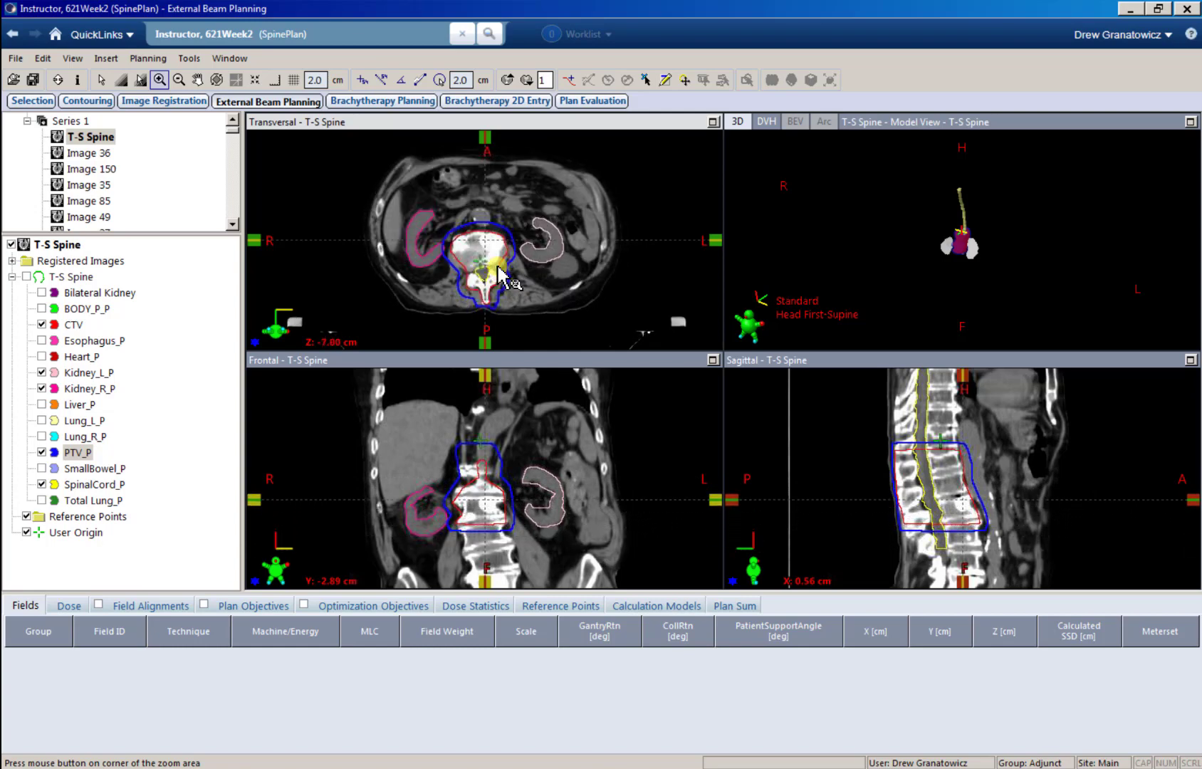
pyautogui.scroll(19, 489, 246)
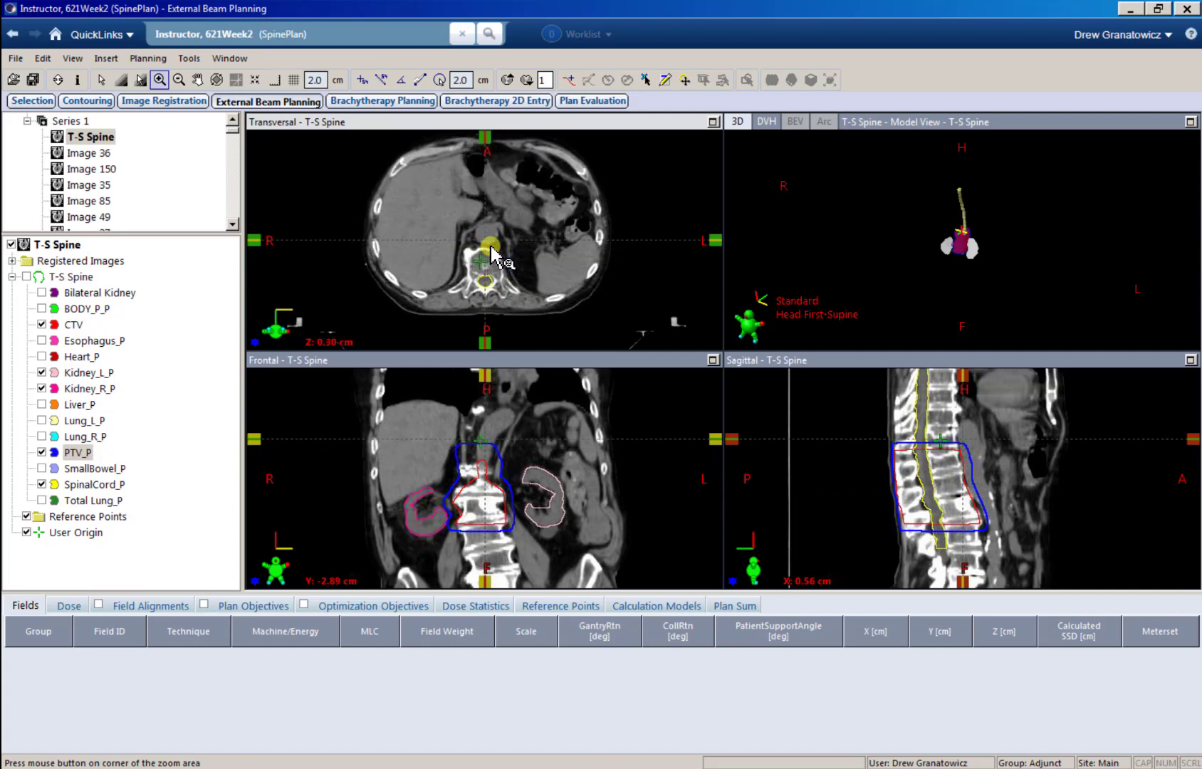
pyautogui.scroll(-19, 487, 249)
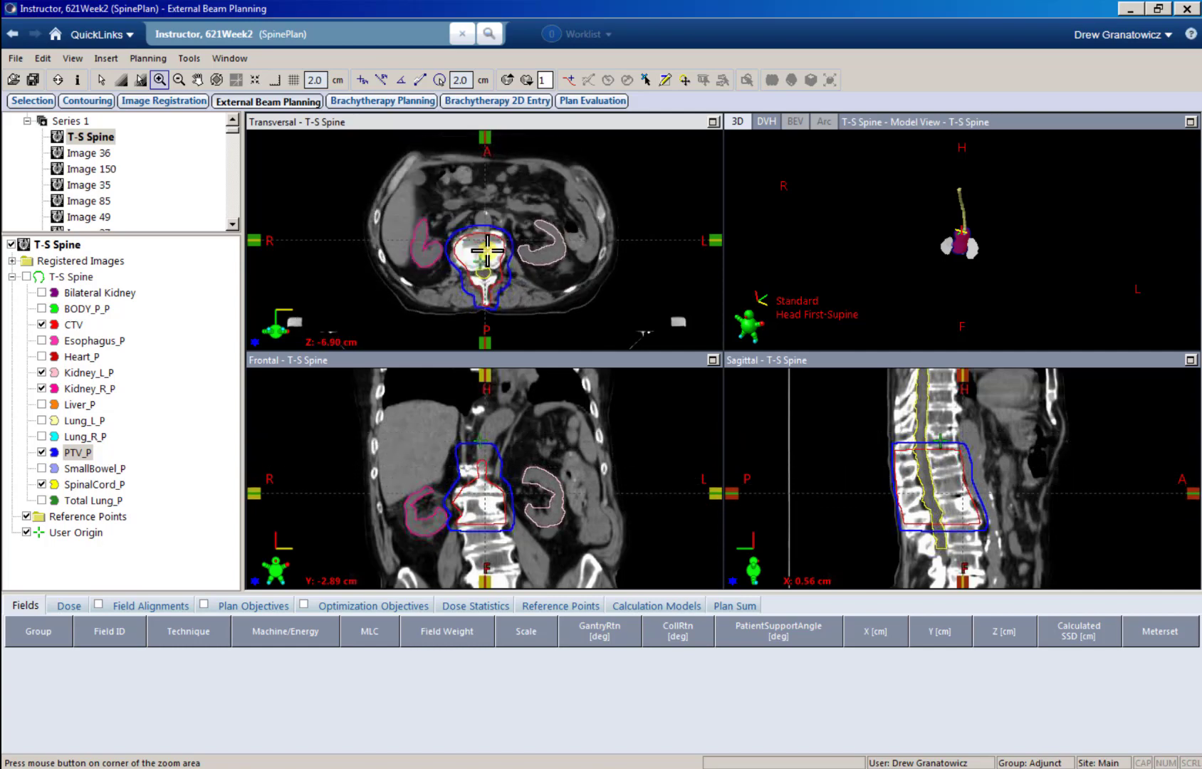
pyautogui.scroll(1, 487, 249)
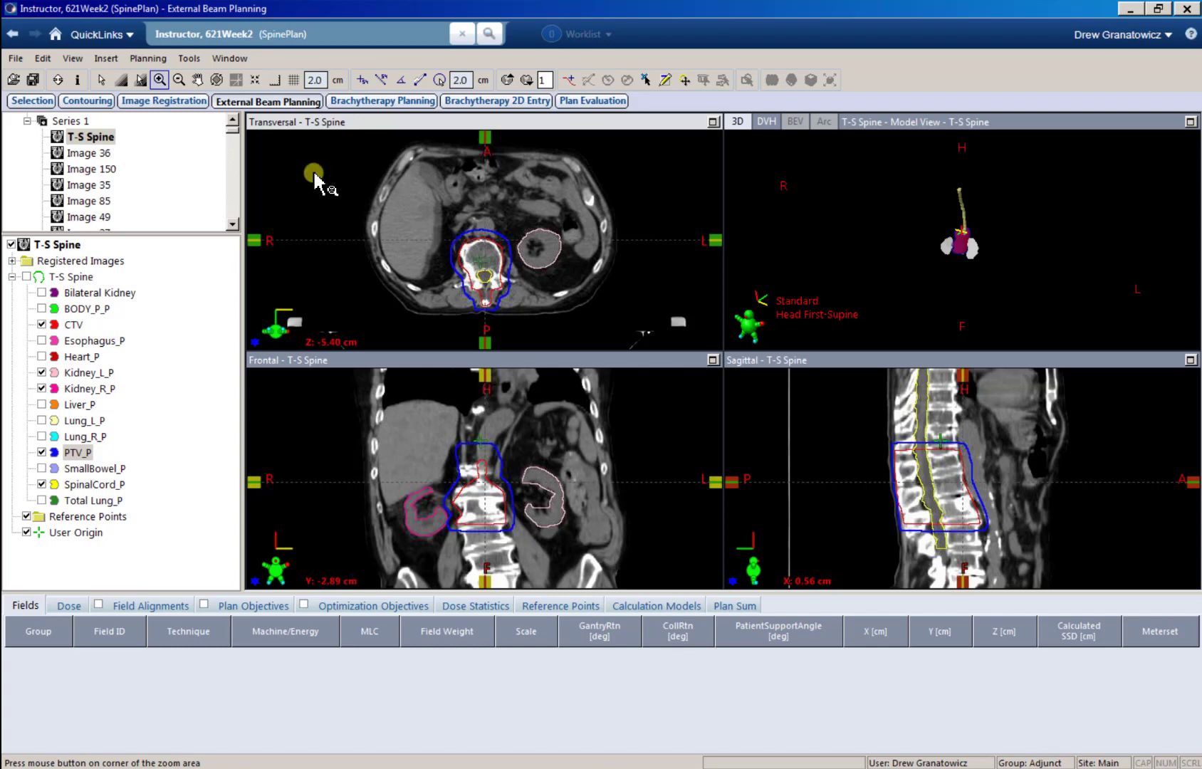
# Step: Start a new plan in course C1 with the ID Plan1 and Curative intent, leaving the dose prescription empty
pyautogui.click(106, 61)
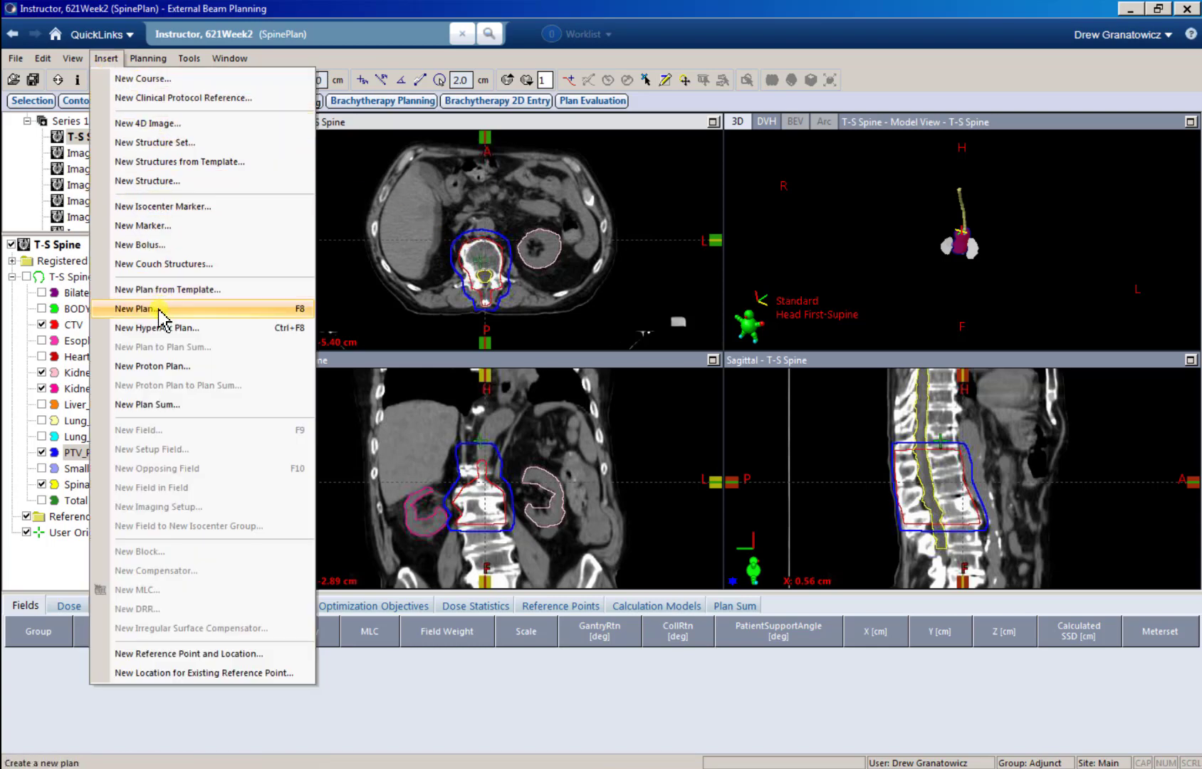
pyautogui.click(136, 309)
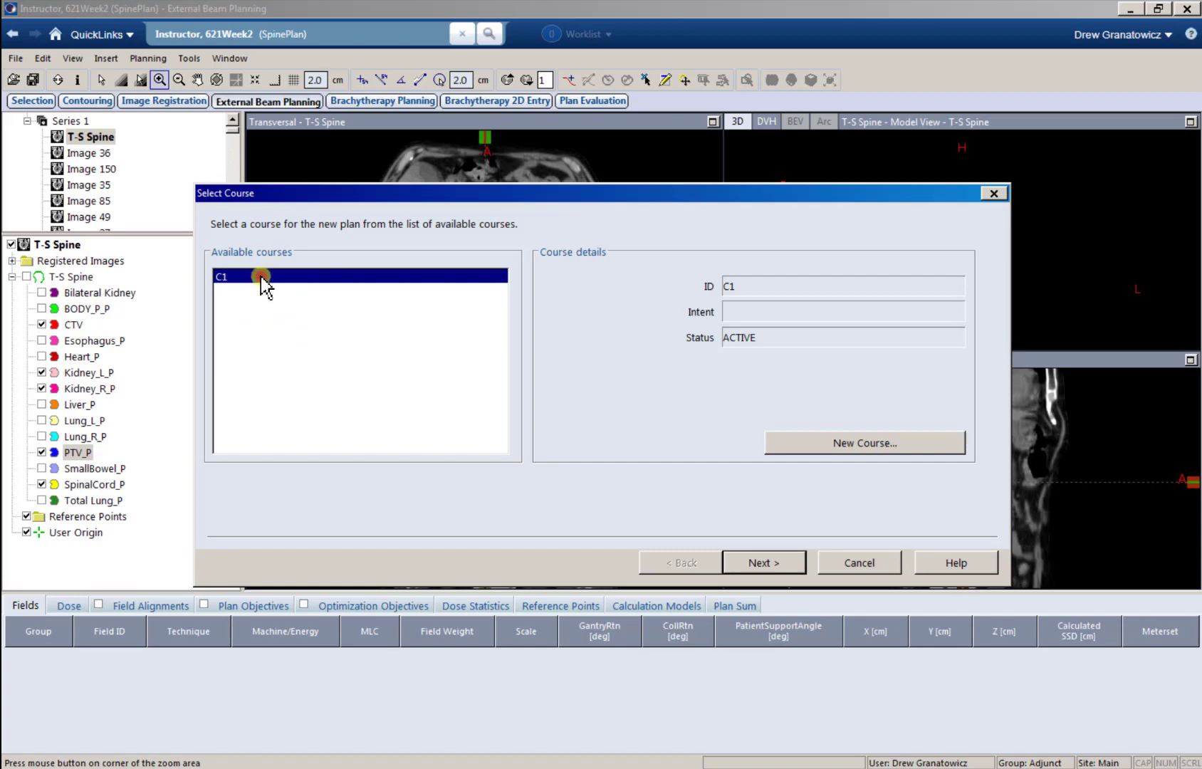
pyautogui.click(759, 564)
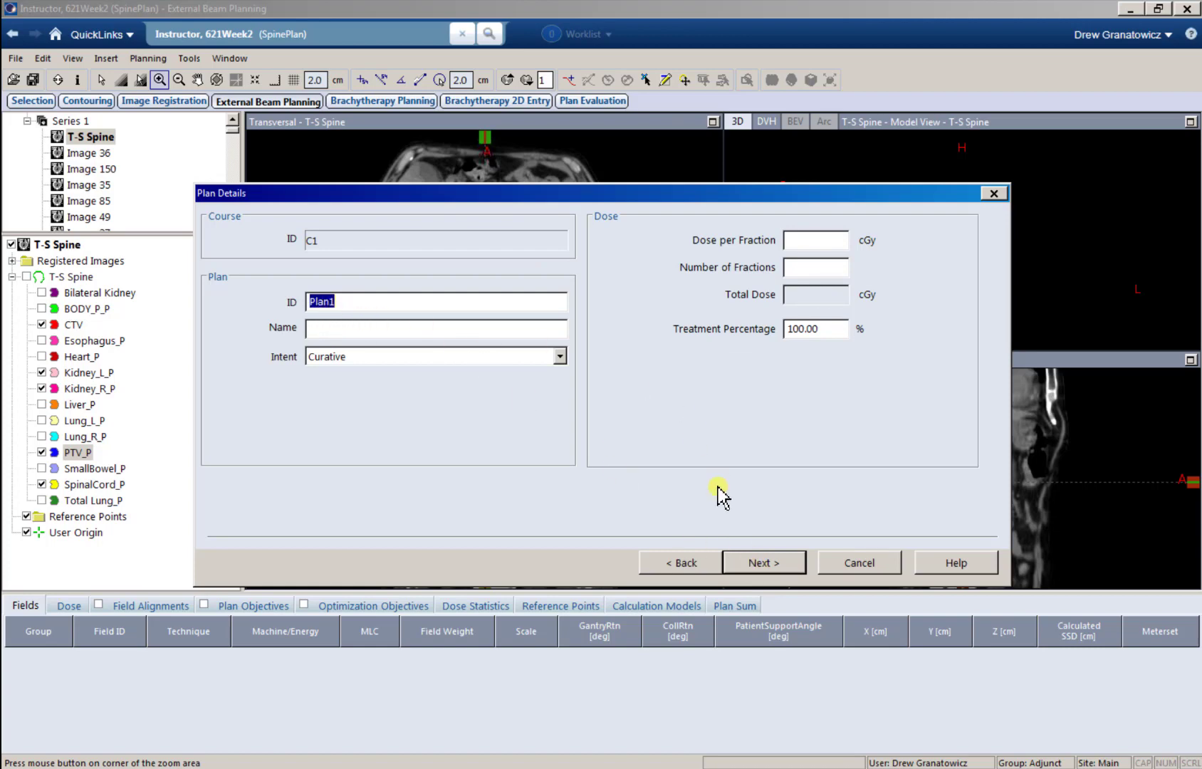
pyautogui.click(755, 564)
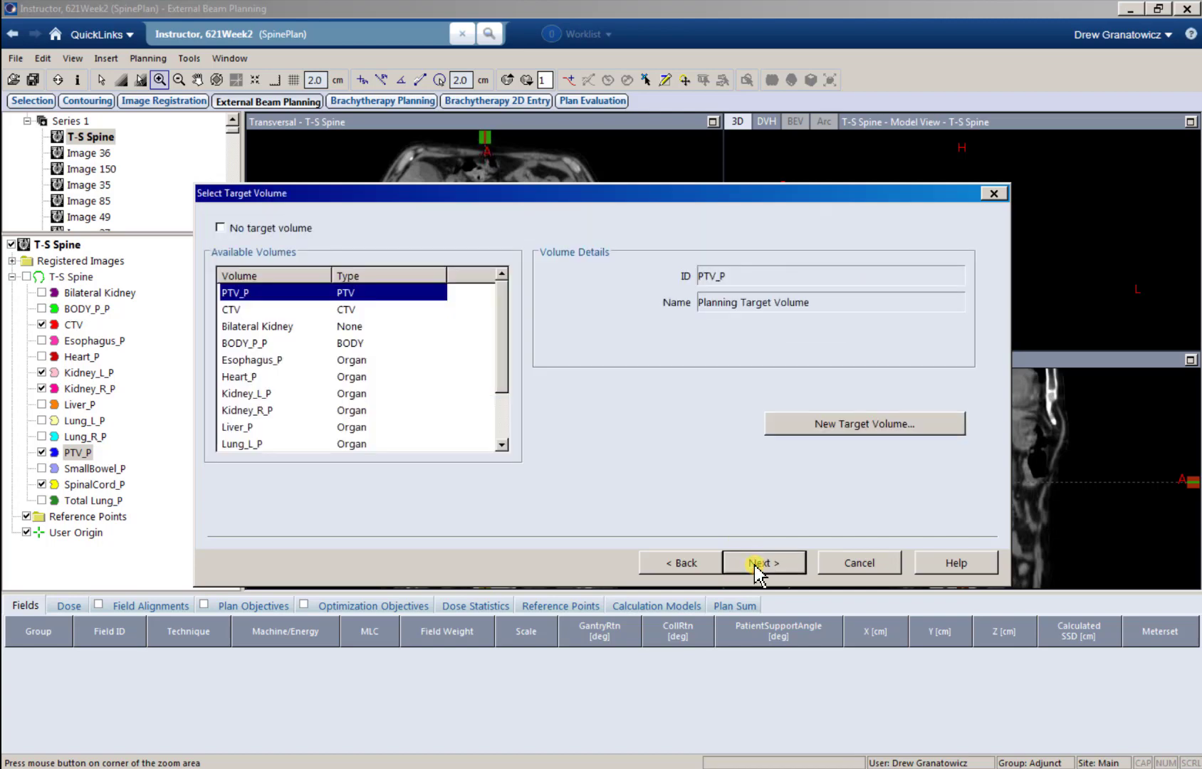
# Step: Review the available volumes and use PTV_P as the new plan's target volume
pyautogui.scroll(-2, 318, 356)
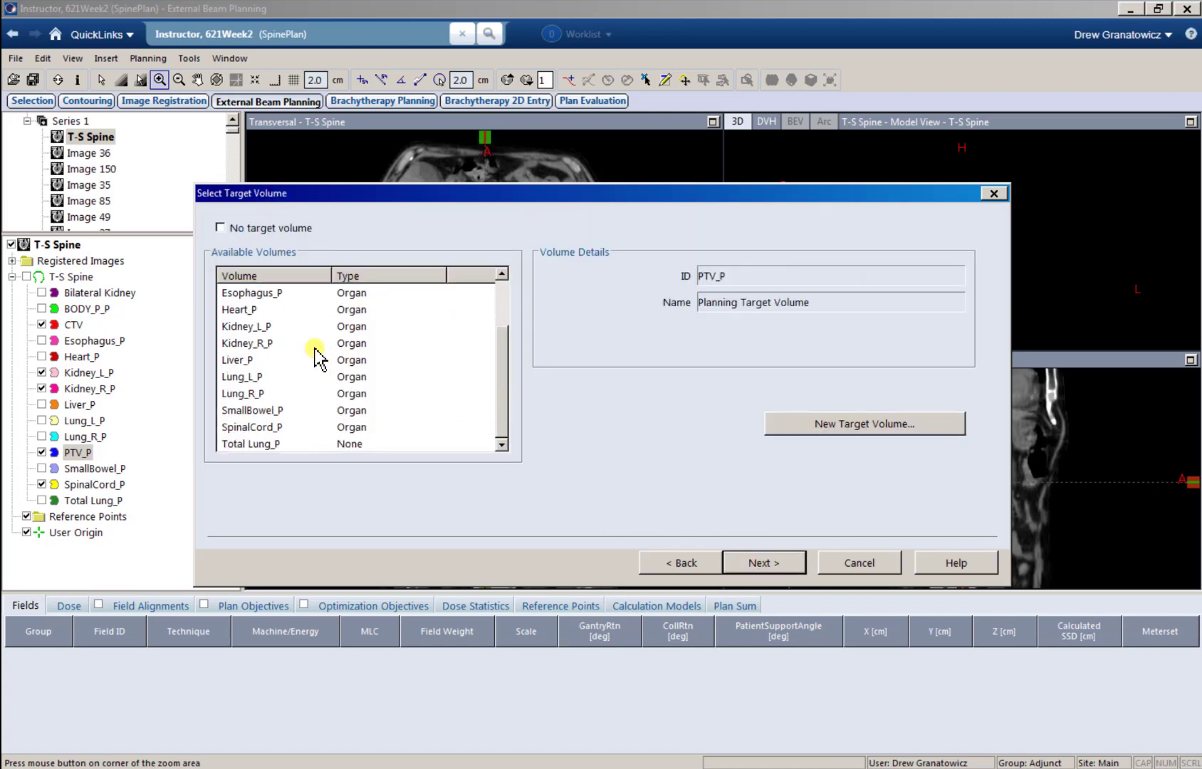
pyautogui.scroll(2, 318, 357)
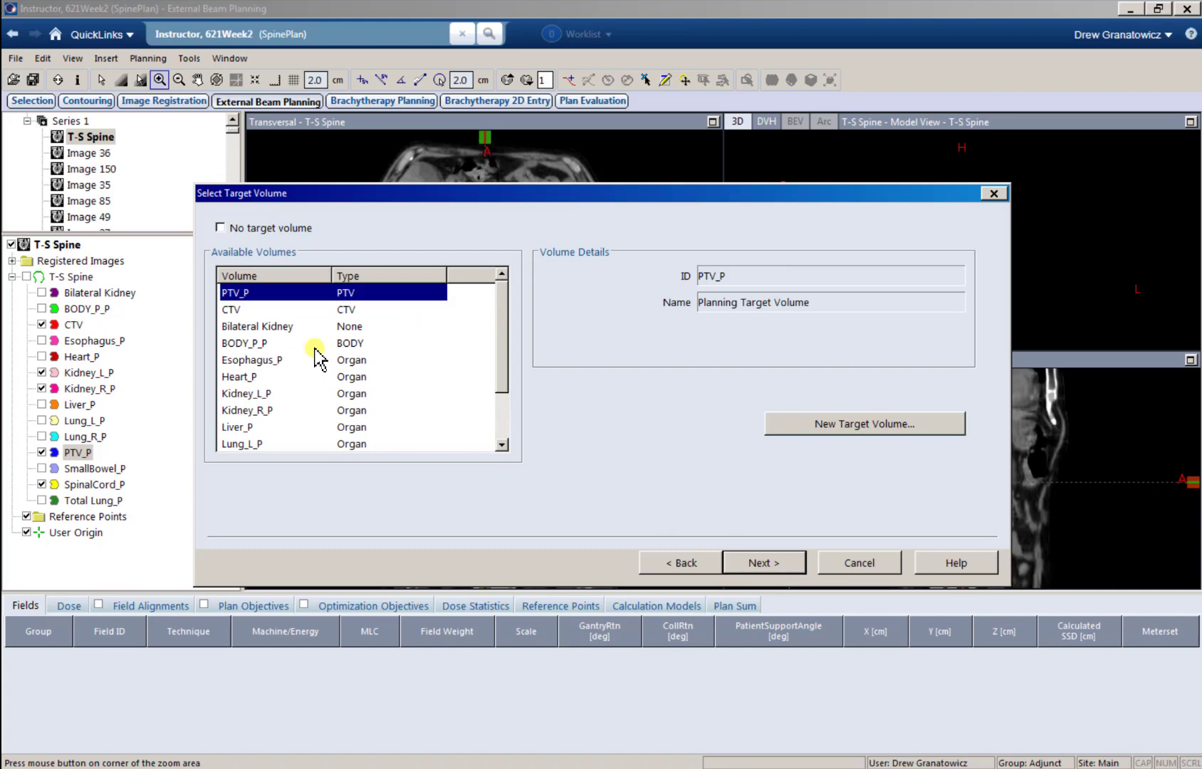
pyautogui.scroll(-2, 319, 357)
pyautogui.scroll(2, 318, 358)
pyautogui.click(757, 563)
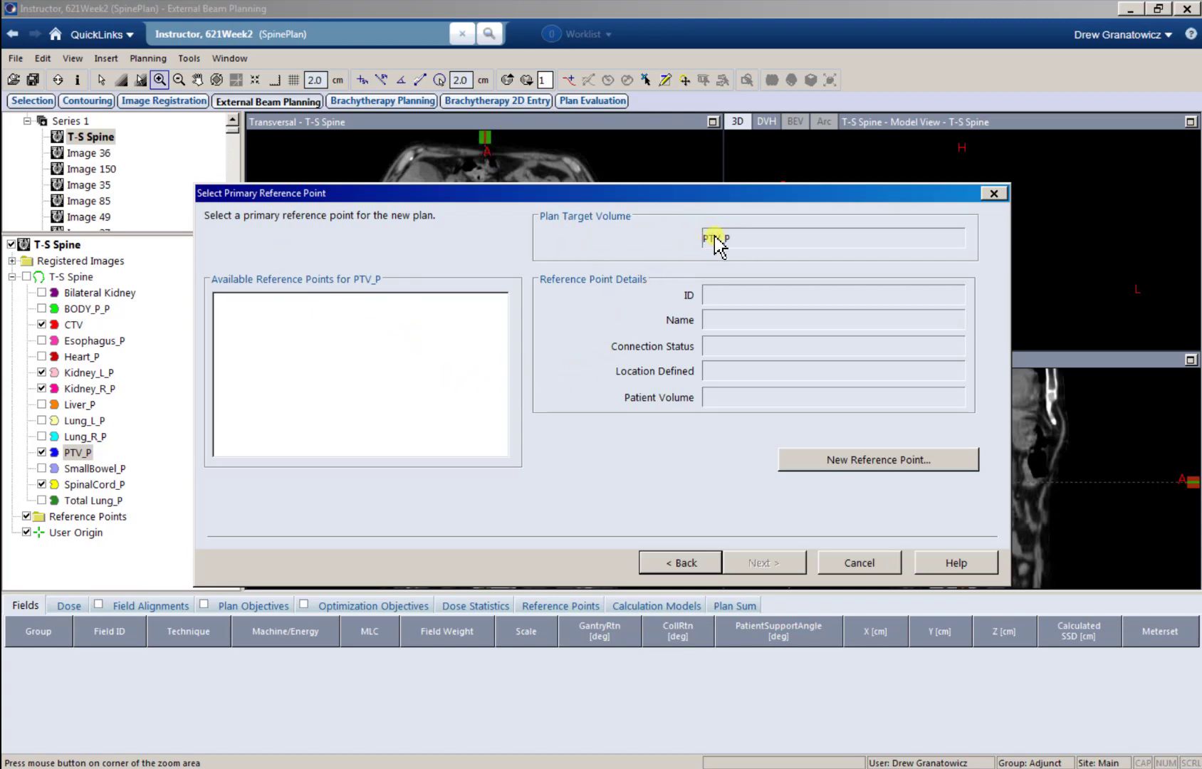
pyautogui.click(682, 562)
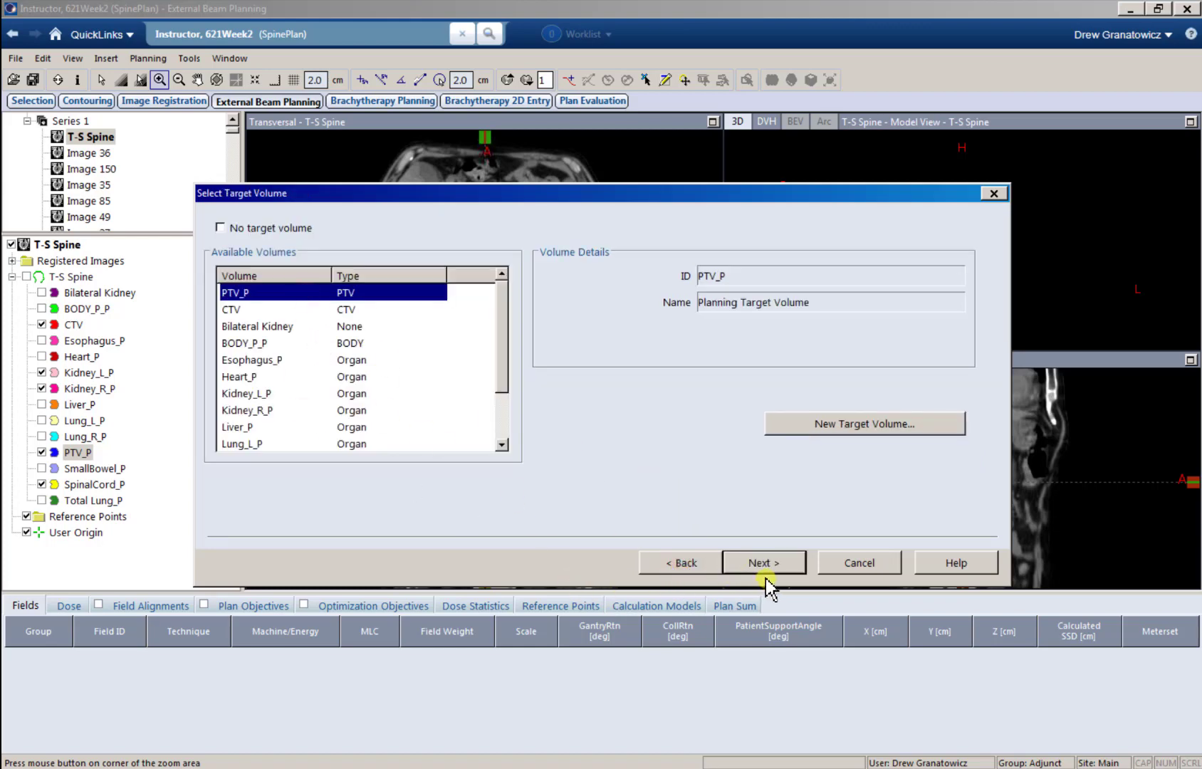
pyautogui.click(772, 563)
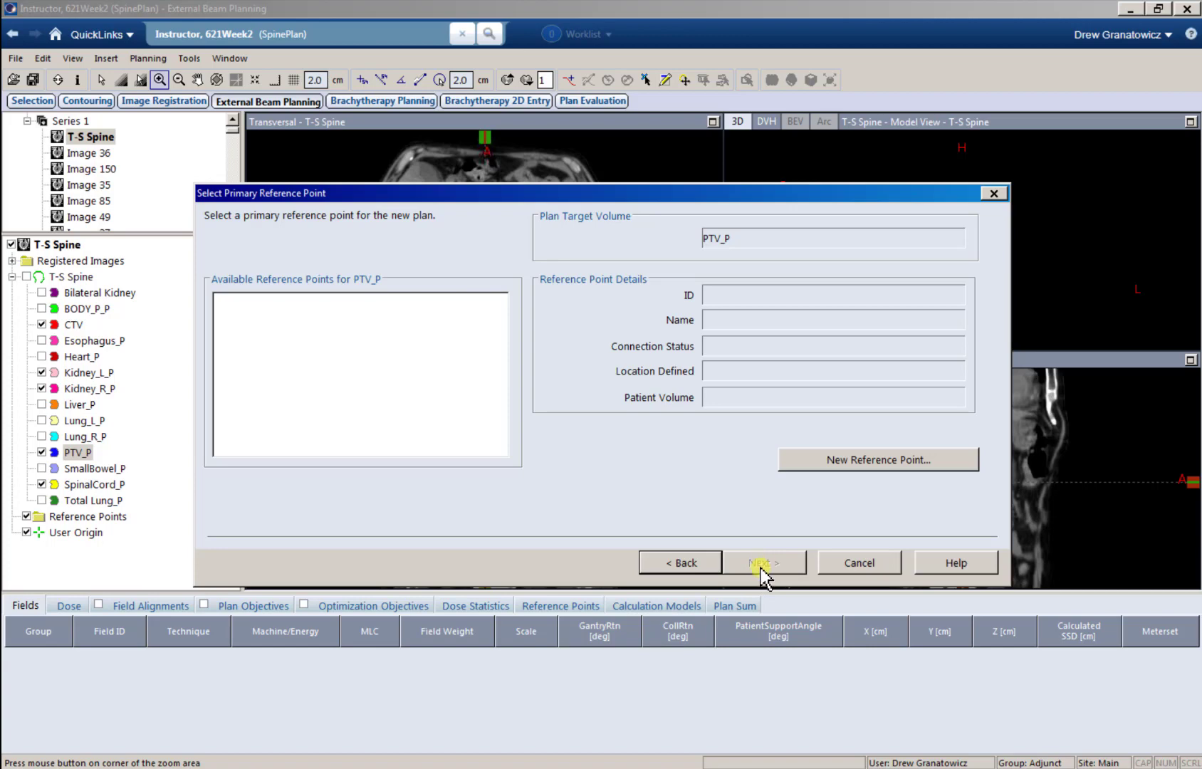
# Step: Create a new reference point with the ID PTV_P and use it as the plan's primary reference point
pyautogui.click(846, 463)
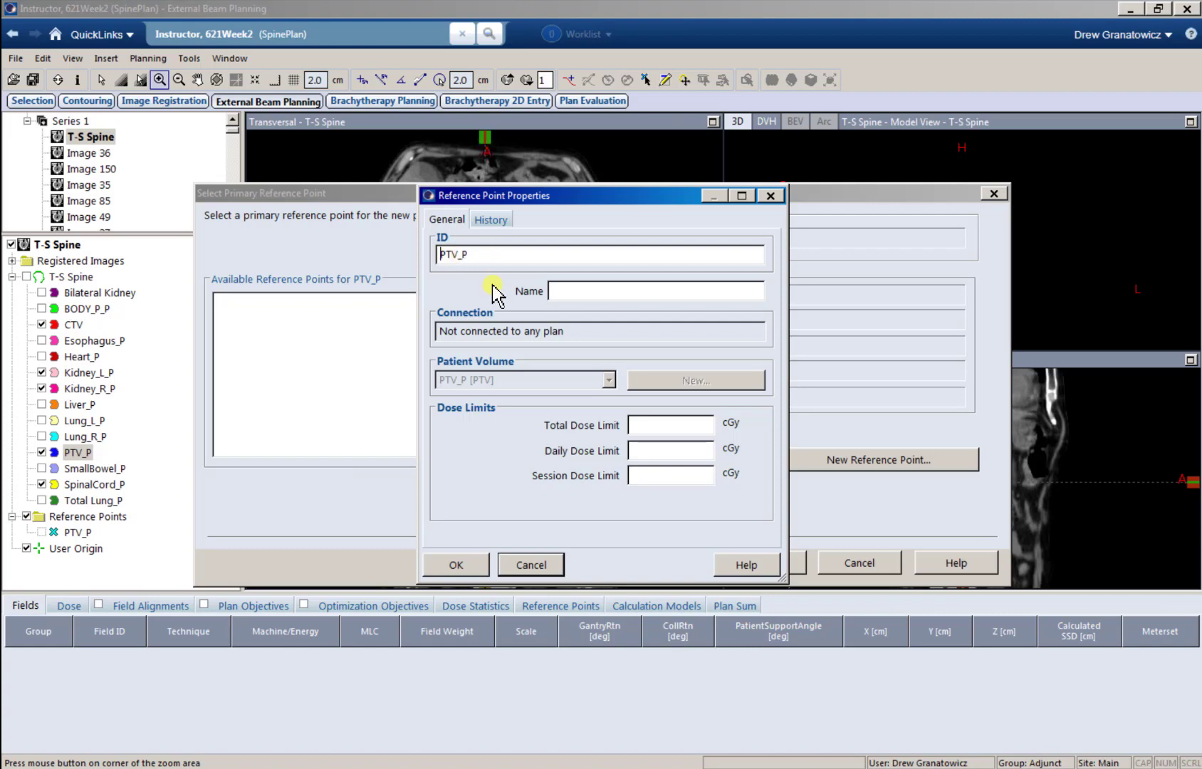
pyautogui.click(458, 566)
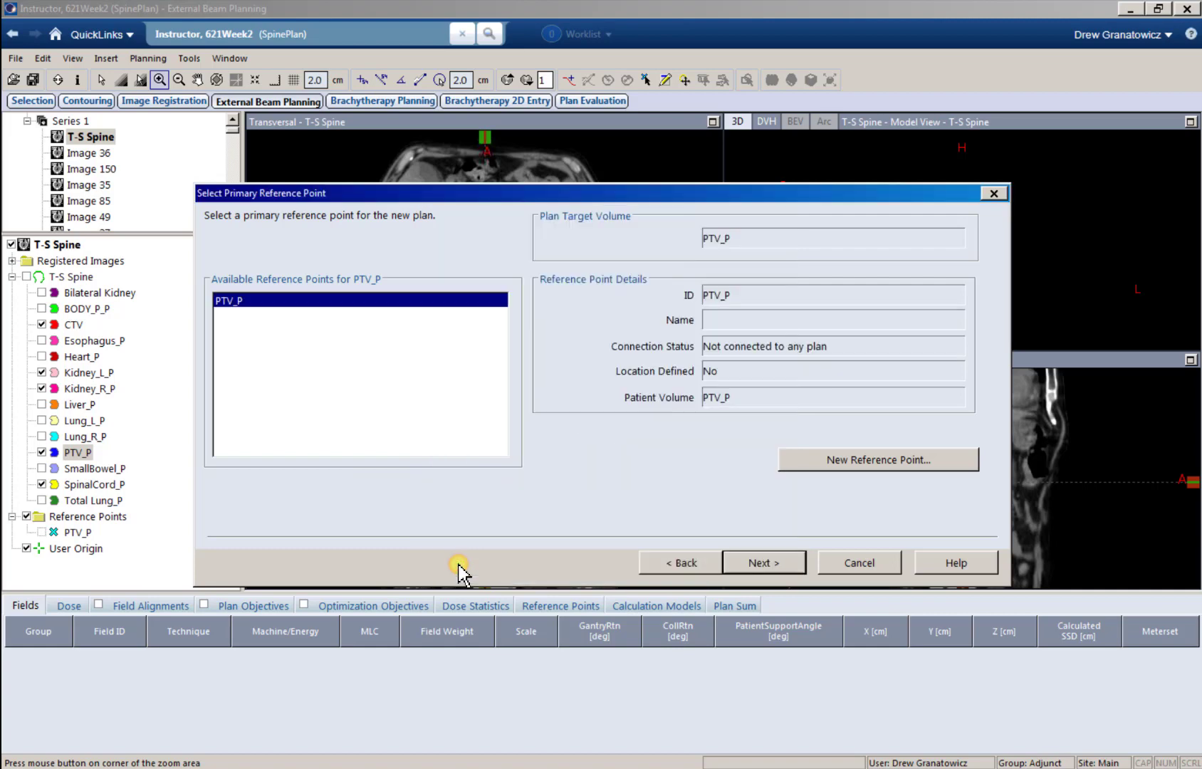
pyautogui.click(742, 567)
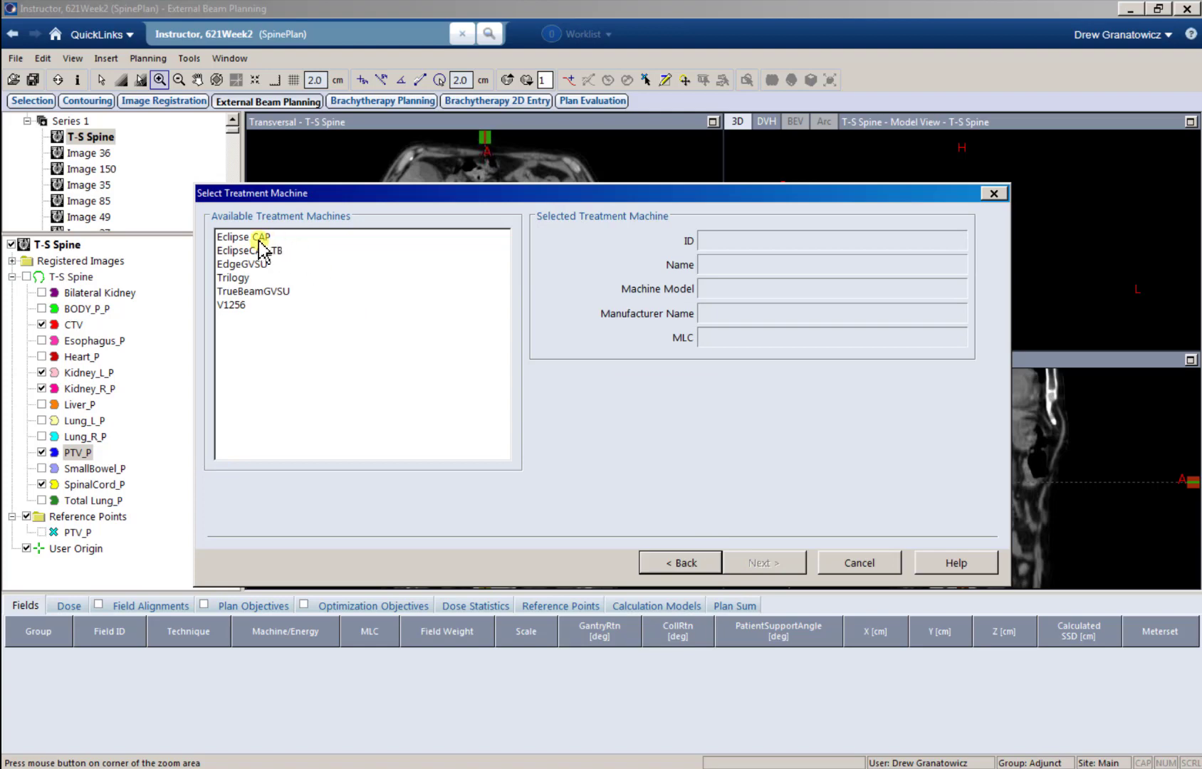
# Step: Choose TrueBeamGVSU as the treatment machine and accept Head First-Supine as the patient position
pyautogui.click(275, 291)
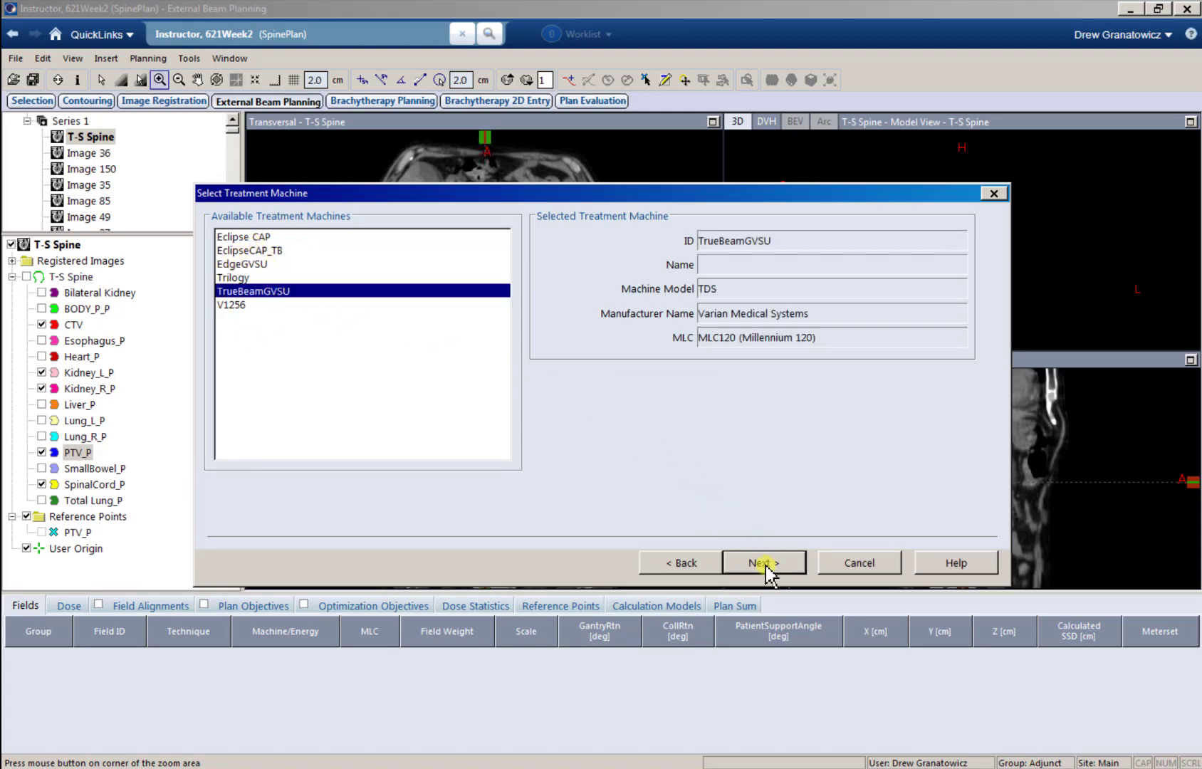
pyautogui.click(764, 564)
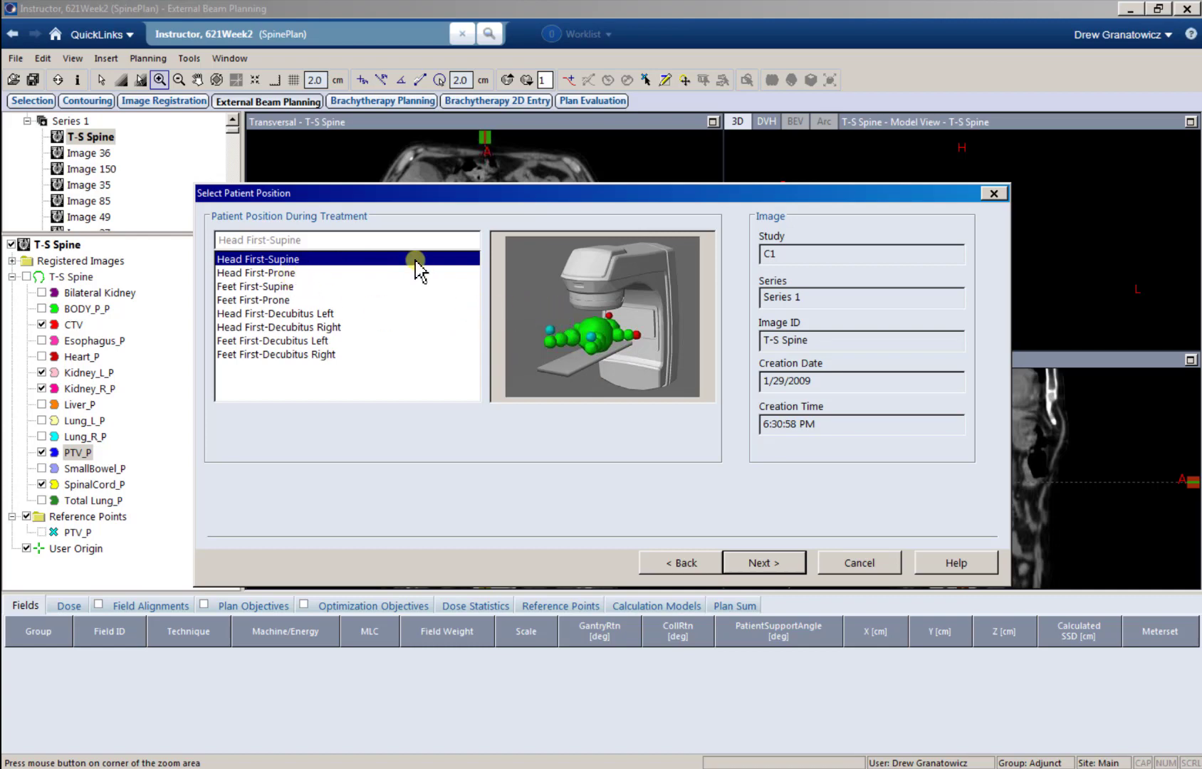
pyautogui.moveTo(402, 190); pyautogui.dragTo(492, 585)
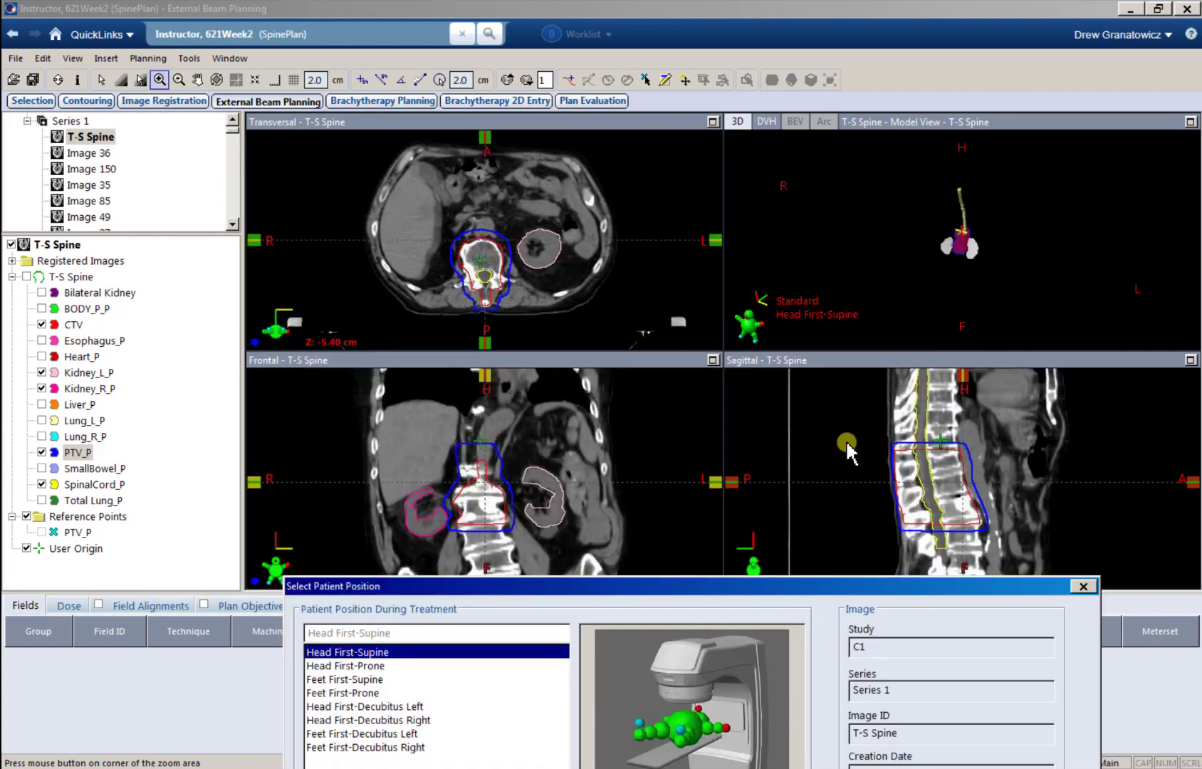
pyautogui.moveTo(594, 585); pyautogui.dragTo(511, 168)
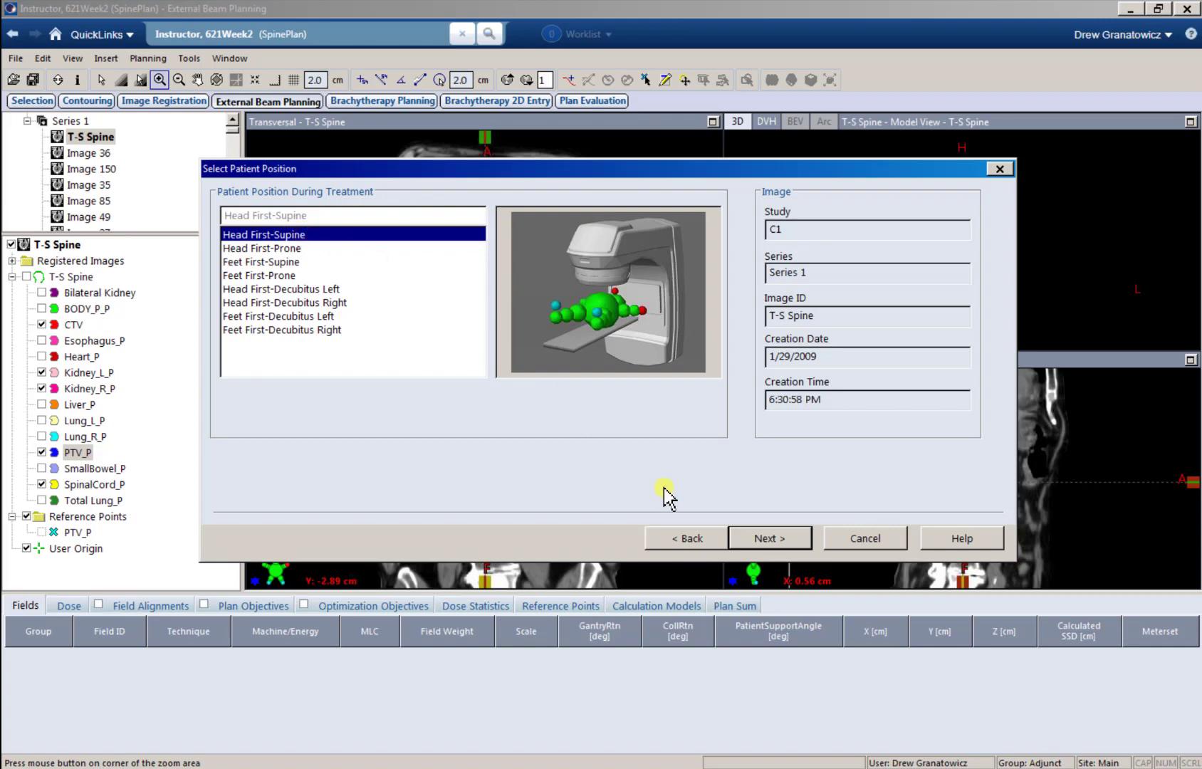
pyautogui.click(761, 539)
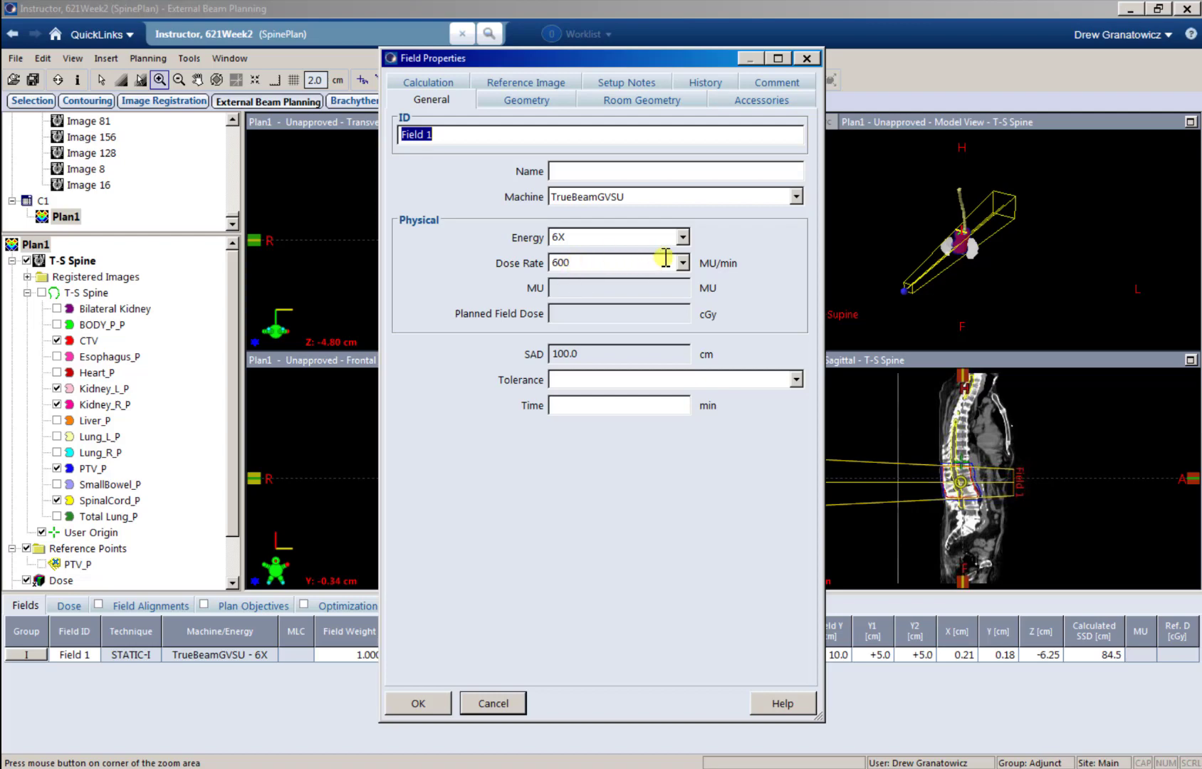
# Step: Set the energy of Field 1 to 6X and accept the field properties
pyautogui.click(682, 237)
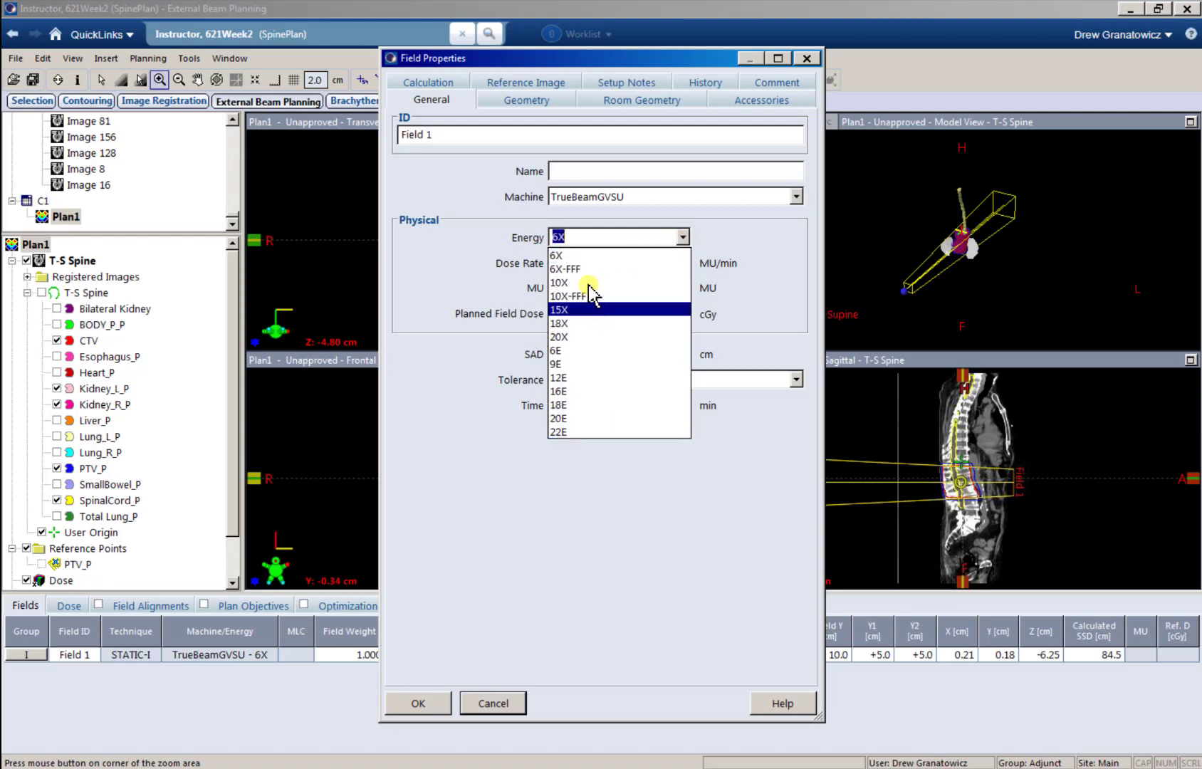
pyautogui.click(584, 255)
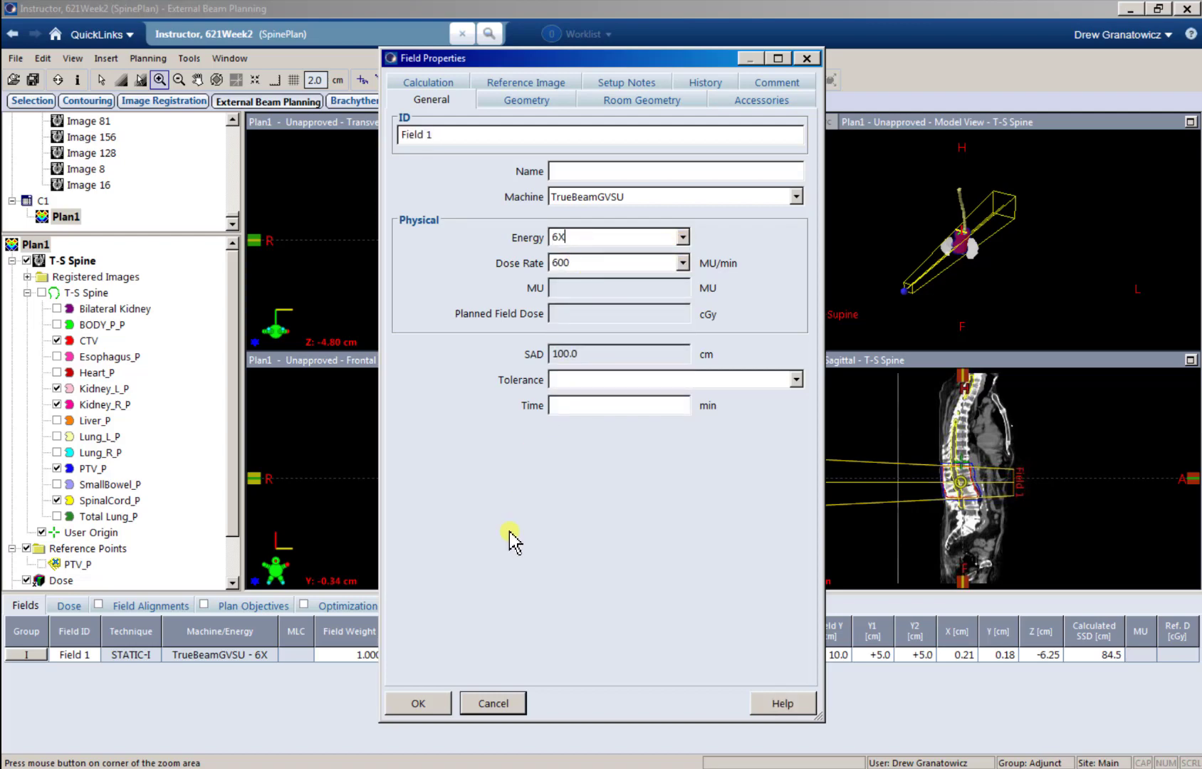
pyautogui.click(426, 704)
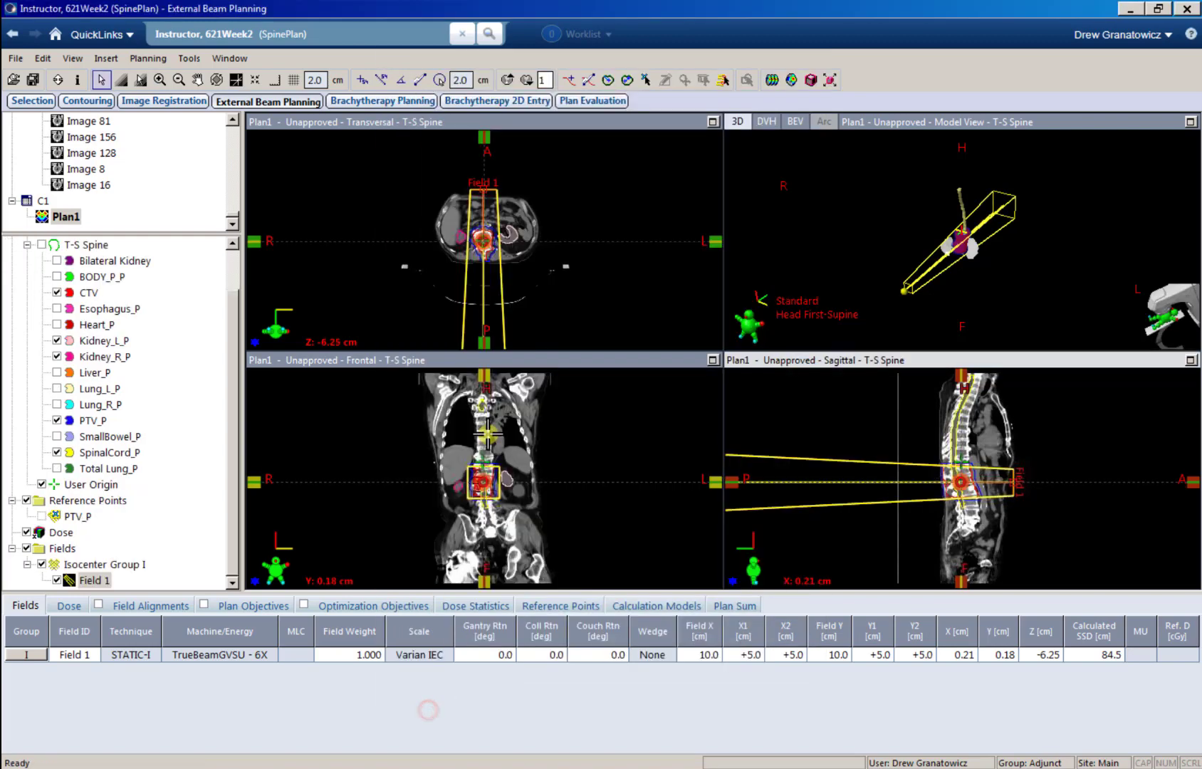
# Step: Rotate the gantry of Field 1 graphically to about 358.7 degrees in the transversal view
pyautogui.click(488, 258)
pyautogui.keyDown('ctrl'); pyautogui.scroll(5, 488, 259); pyautogui.keyUp('ctrl')
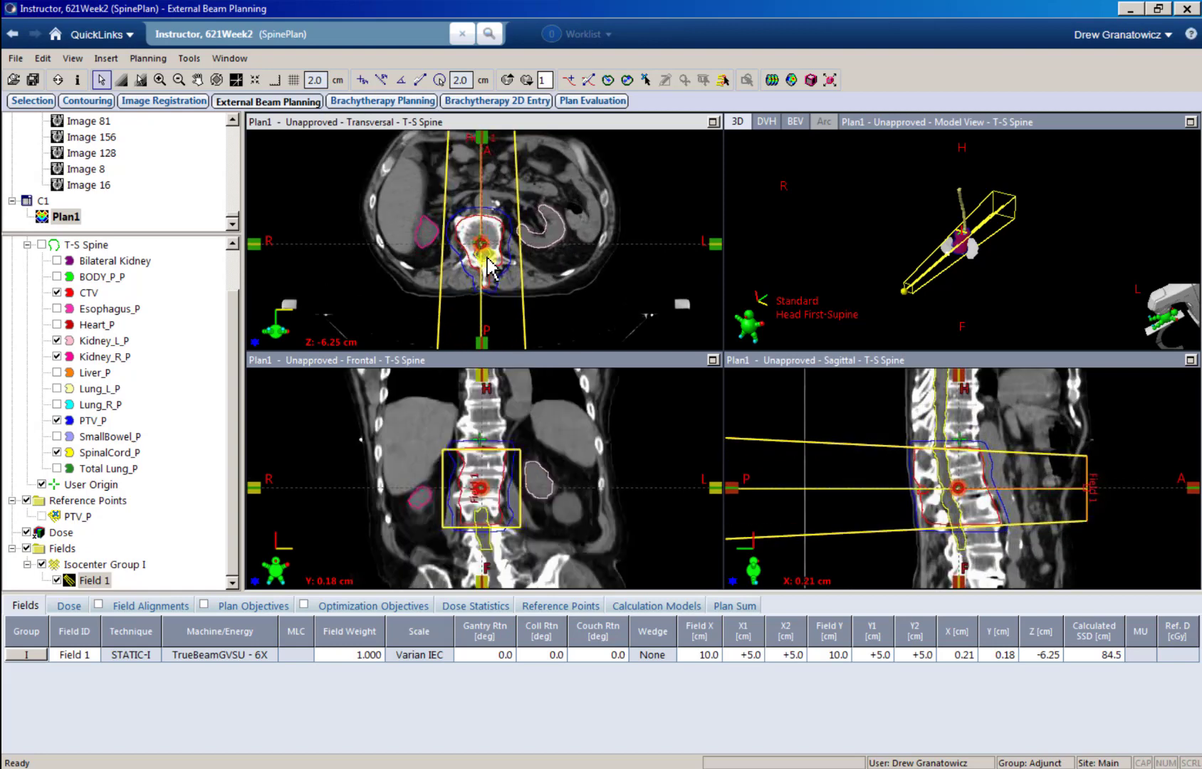
pyautogui.moveTo(496, 285); pyautogui.dragTo(498, 293, button='middle')
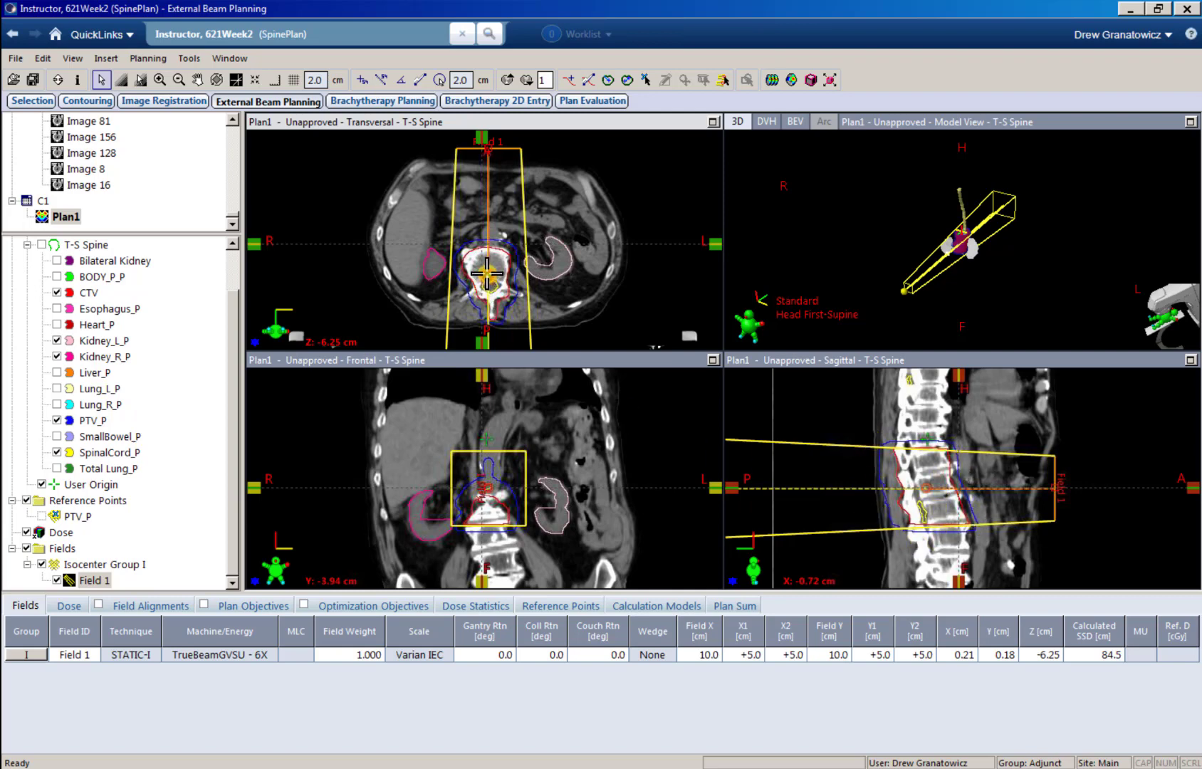
pyautogui.moveTo(491, 151)
pyautogui.mouseDown()
pyautogui.moveTo(589, 181)
pyautogui.moveTo(642, 226)
pyautogui.moveTo(659, 295)
pyautogui.moveTo(621, 346)
pyautogui.moveTo(487, 349)
pyautogui.moveTo(420, 334)
pyautogui.moveTo(316, 243)
pyautogui.moveTo(371, 168)
pyautogui.moveTo(486, 151)
pyautogui.mouseUp()
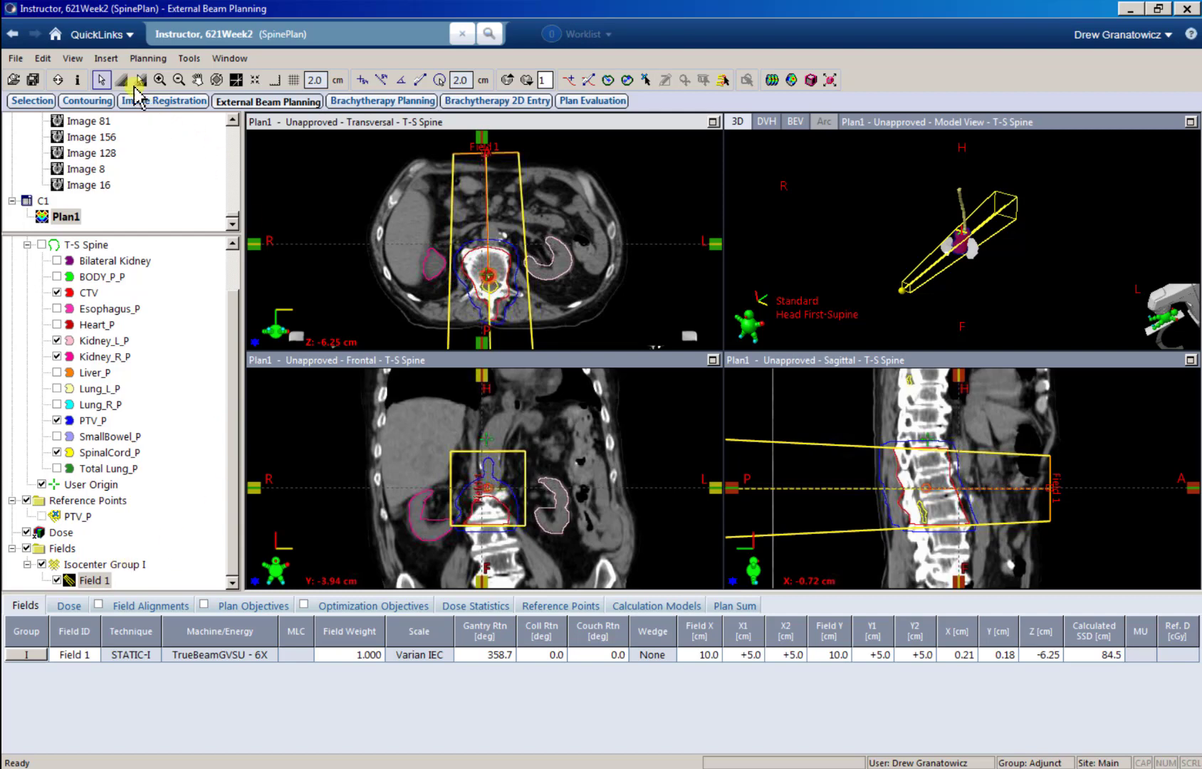
# Step: Add a second field to the plan and move the shared isocenter to about X 0.06, Y -0.56, Z -6.49 cm
pyautogui.click(105, 59)
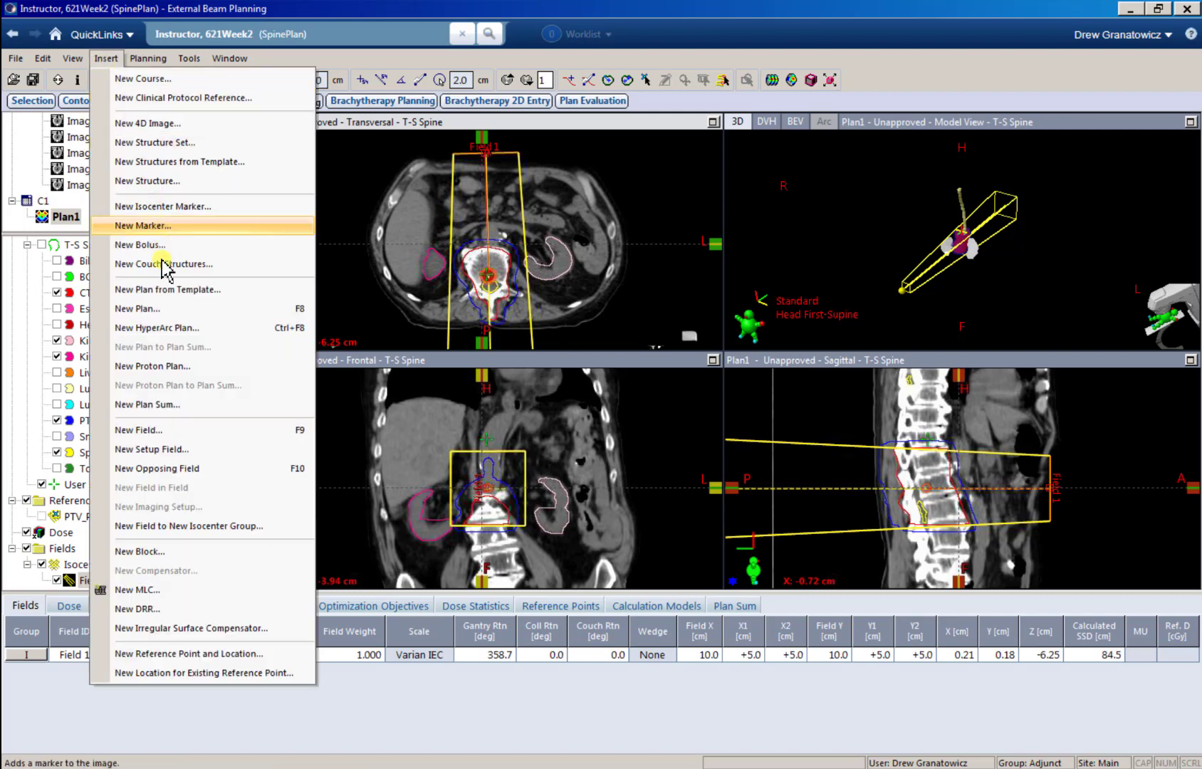
pyautogui.click(148, 430)
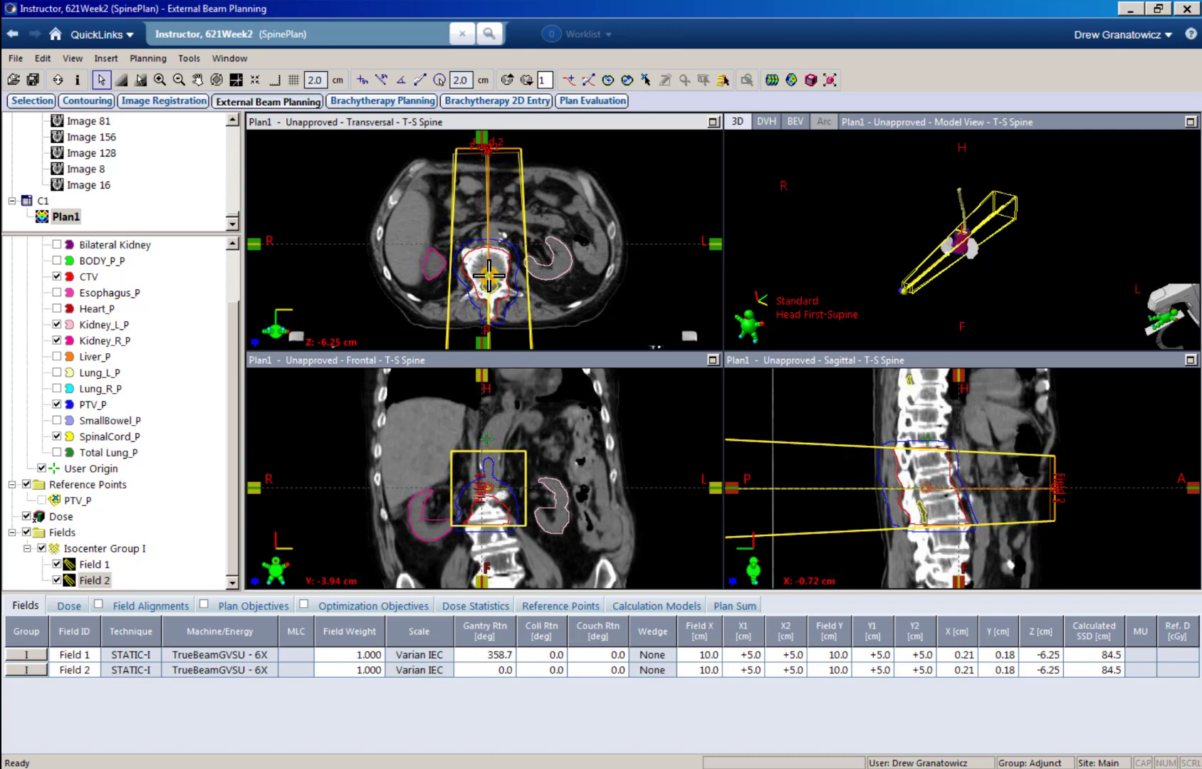
pyautogui.moveTo(490, 276)
pyautogui.mouseDown()
pyautogui.moveTo(473, 269)
pyautogui.moveTo(493, 279)
pyautogui.moveTo(479, 273)
pyautogui.moveTo(488, 268)
pyautogui.mouseUp()
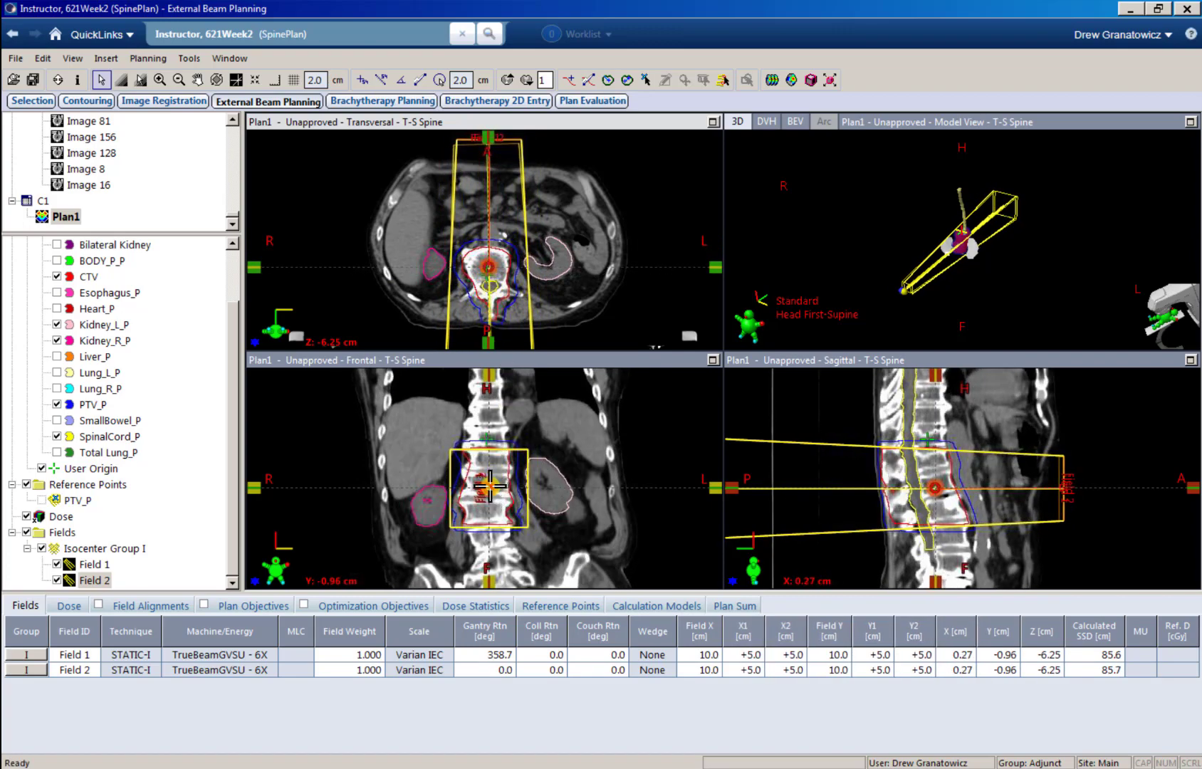
pyautogui.moveTo(490, 486); pyautogui.dragTo(487, 489)
pyautogui.moveTo(936, 490); pyautogui.dragTo(932, 490)
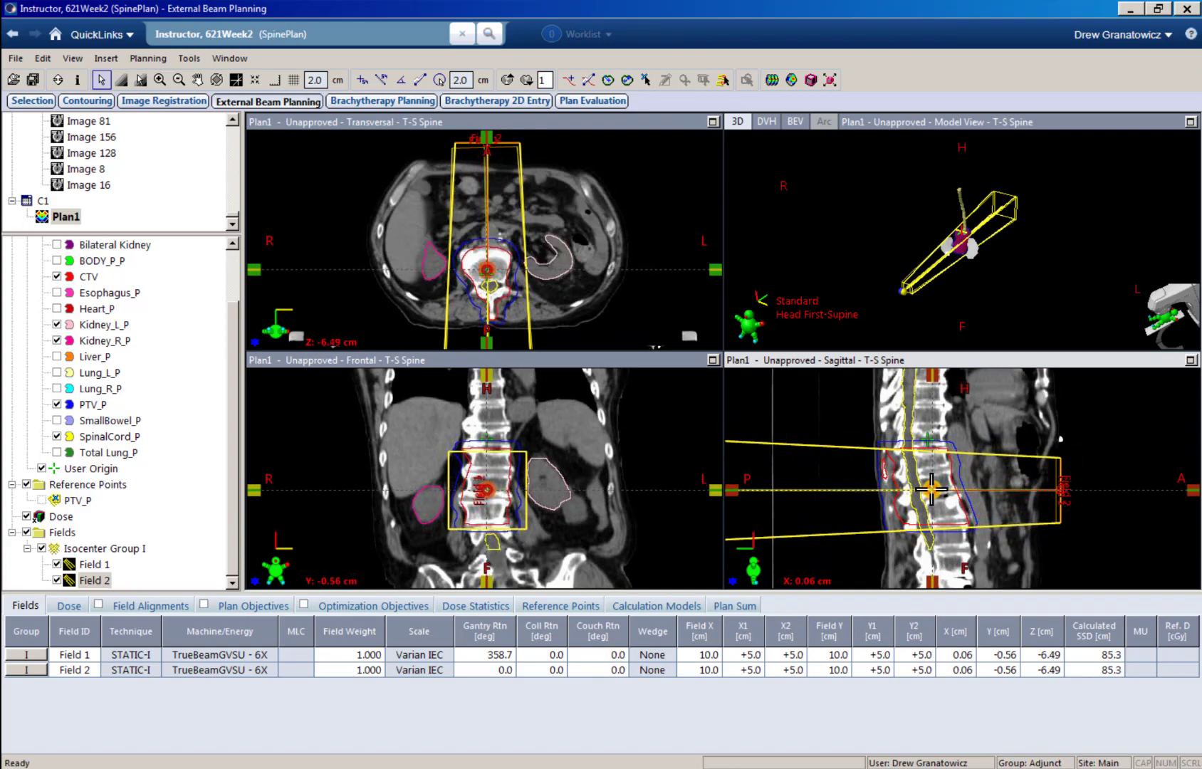
# Step: Check the repositioned fields against the PTV and kidneys across the transversal slices
pyautogui.click(531, 249)
pyautogui.scroll(5, 531, 249)
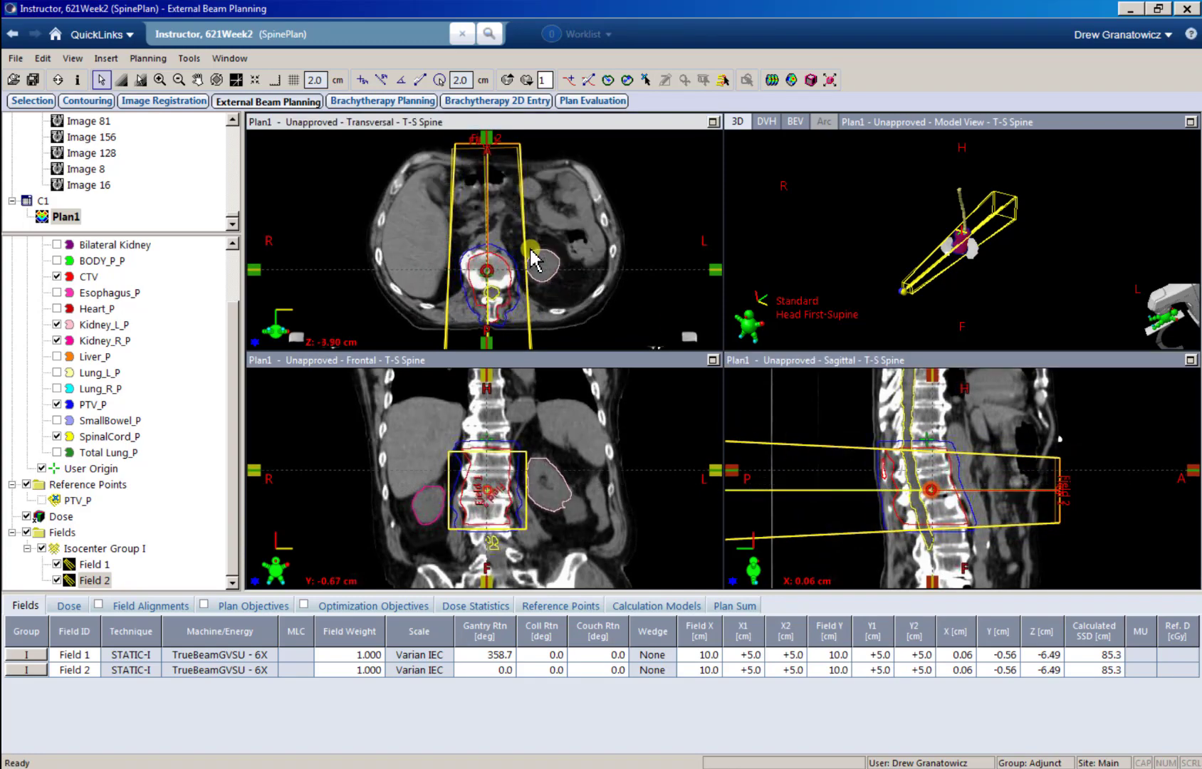
pyautogui.scroll(-16, 531, 250)
pyautogui.scroll(17, 531, 251)
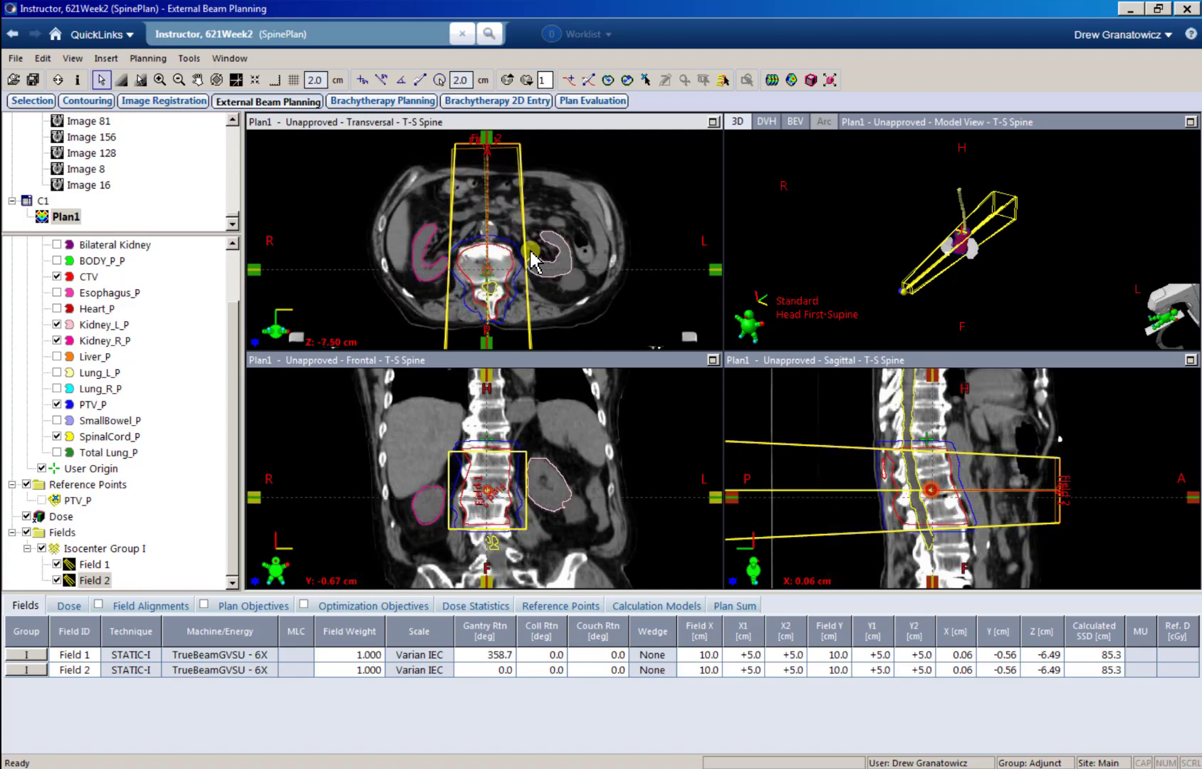
# Step: Position the viewing planes at about X 0.10, Y 0.12, Z -6.20 cm and align Isocenter Group I's fields to their intersection
pyautogui.scroll(-5, 533, 262)
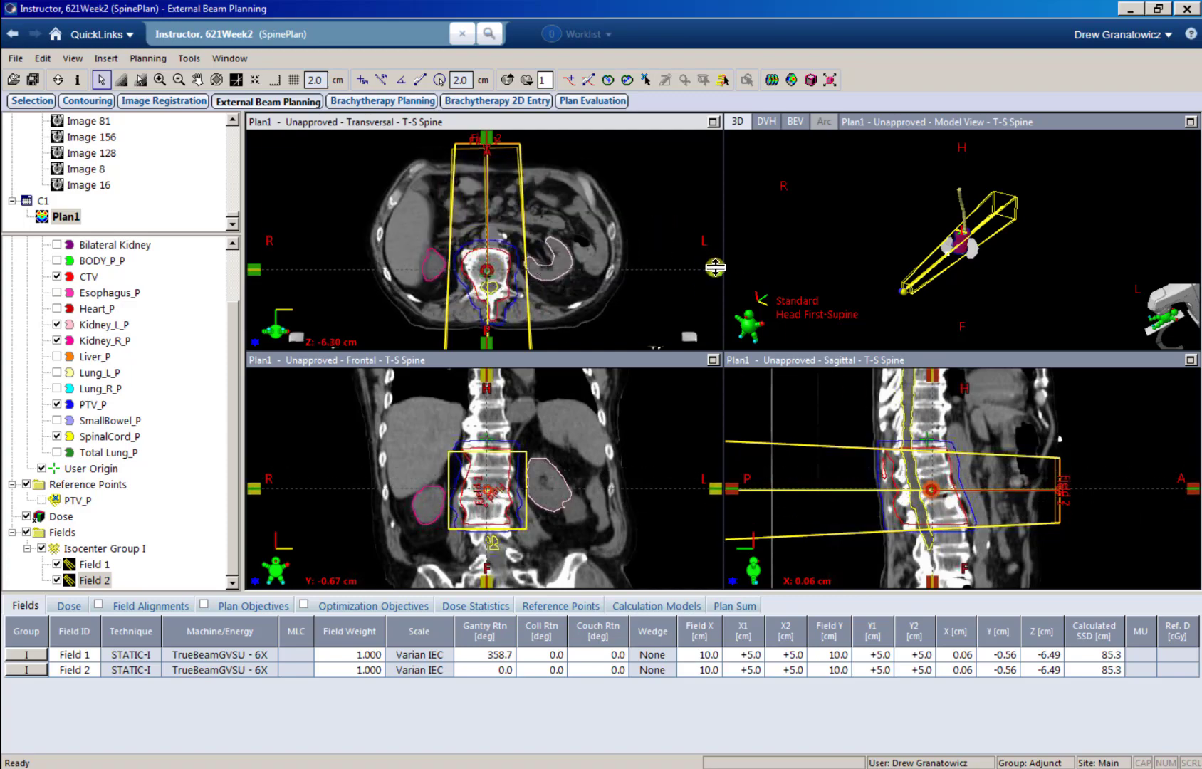
pyautogui.moveTo(713, 271)
pyautogui.mouseDown()
pyautogui.moveTo(712, 255)
pyautogui.moveTo(713, 272)
pyautogui.mouseUp()
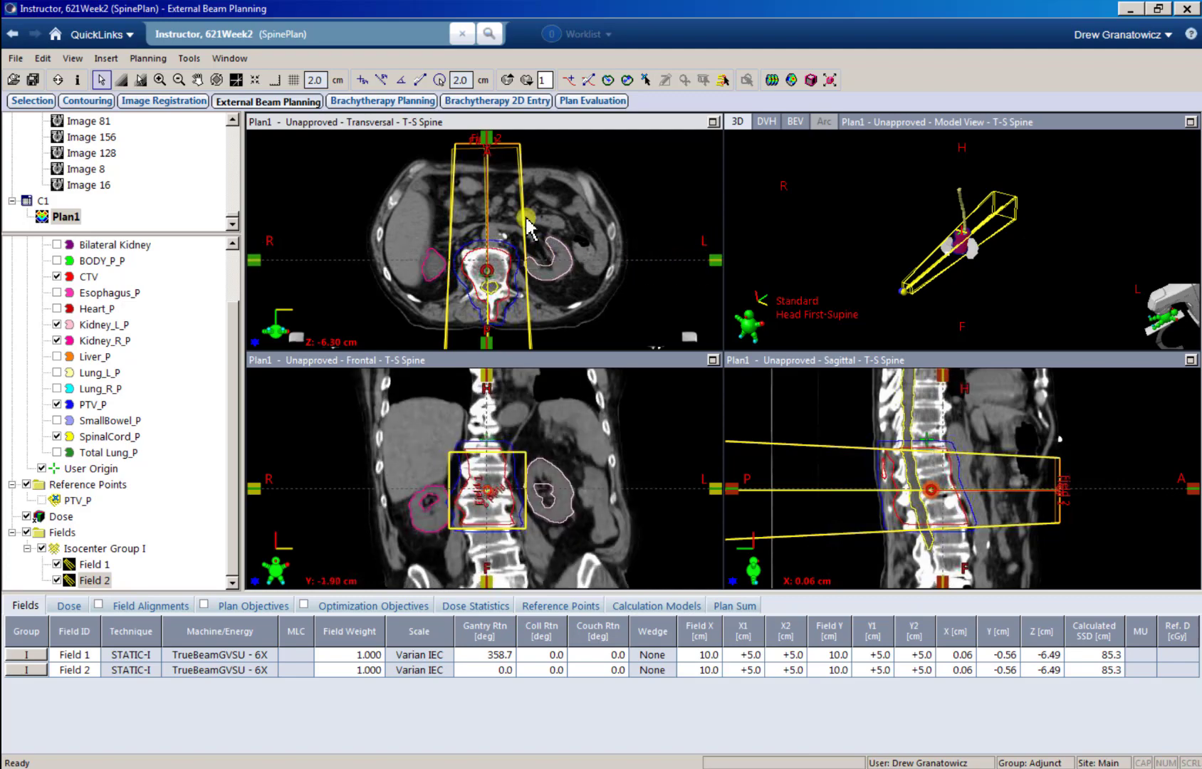
pyautogui.moveTo(495, 137); pyautogui.dragTo(501, 138)
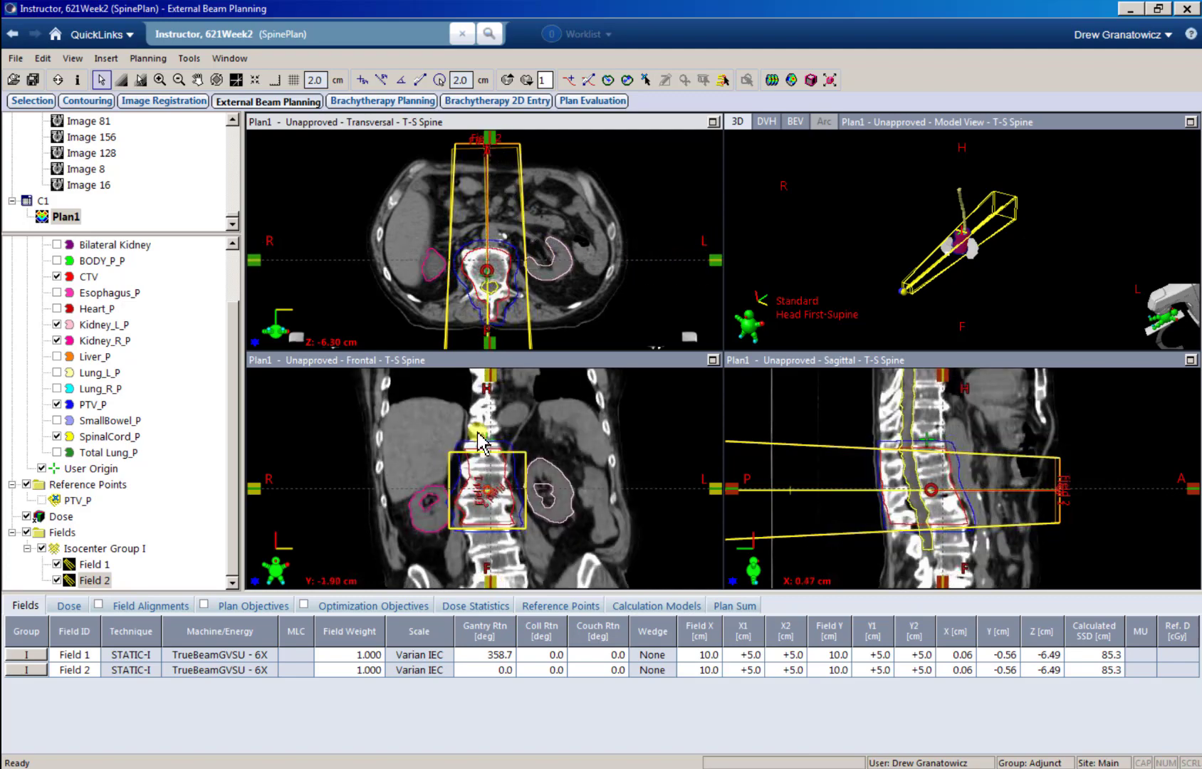
pyautogui.click(980, 498)
pyautogui.scroll(-6, 980, 498)
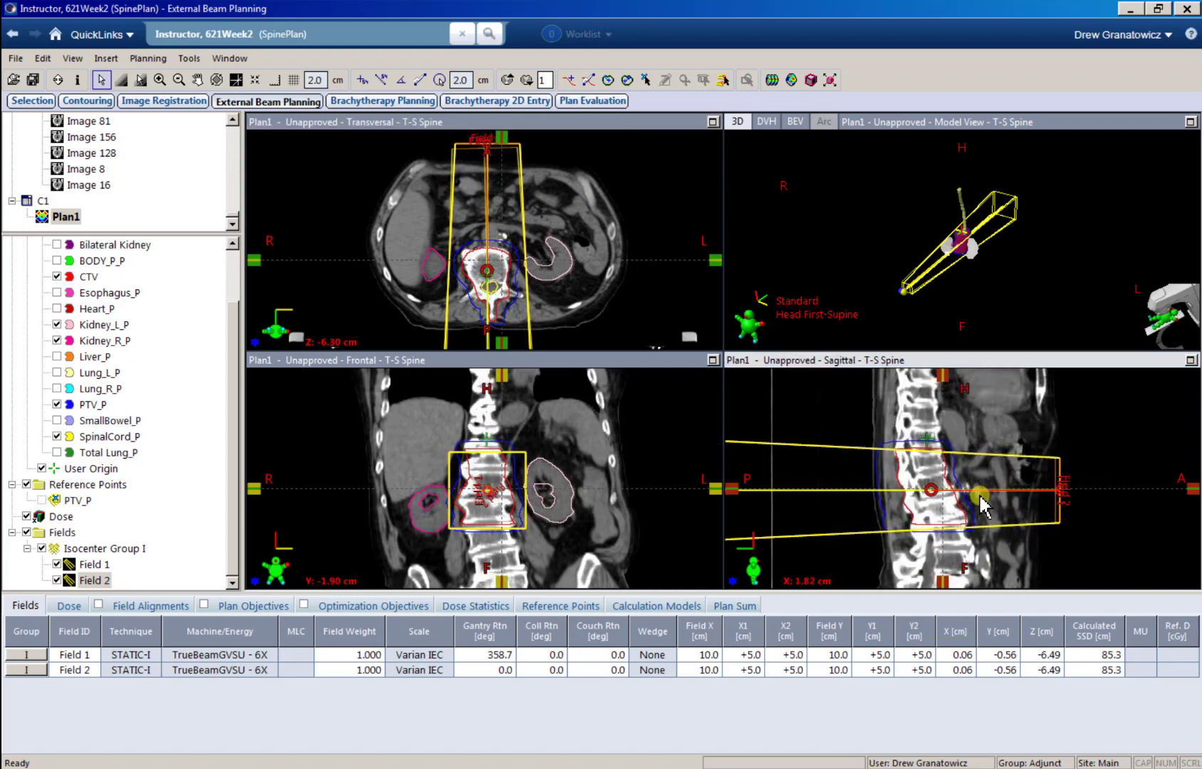
pyautogui.scroll(6, 979, 497)
pyautogui.click(510, 476)
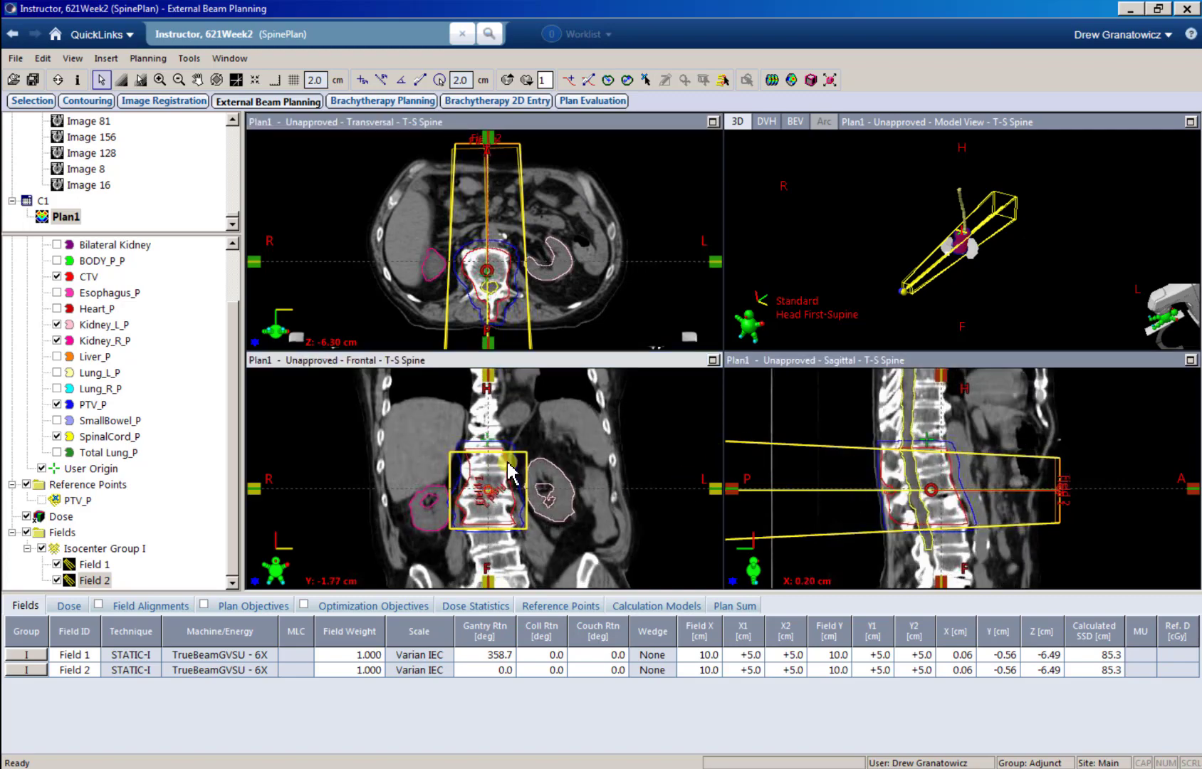
pyautogui.scroll(-8, 510, 476)
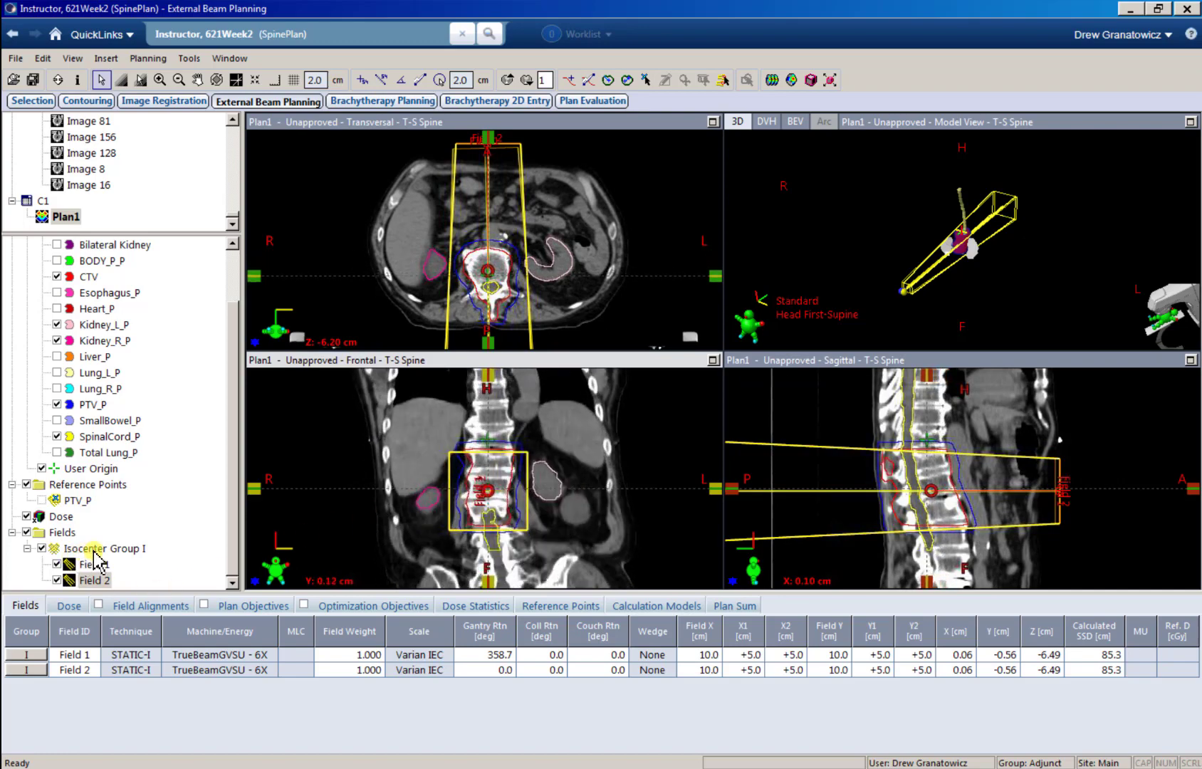
pyautogui.rightClick(121, 557)
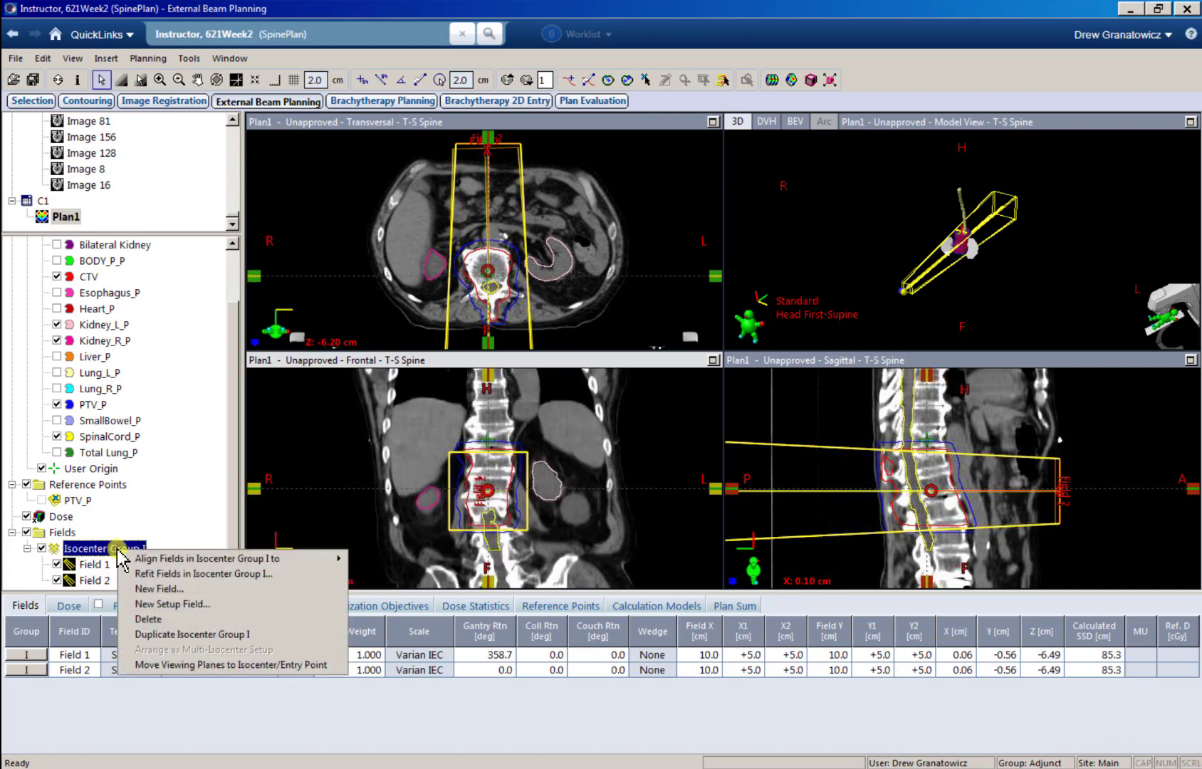
pyautogui.moveTo(210, 561)
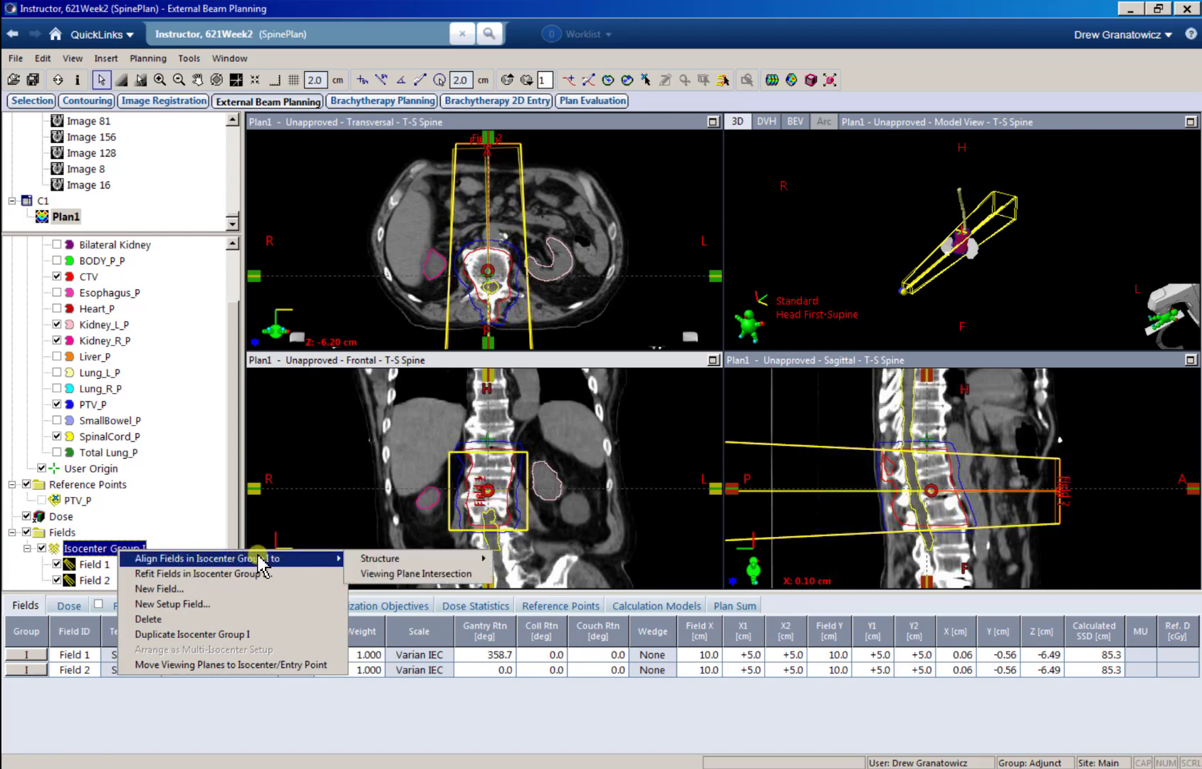
pyautogui.click(390, 574)
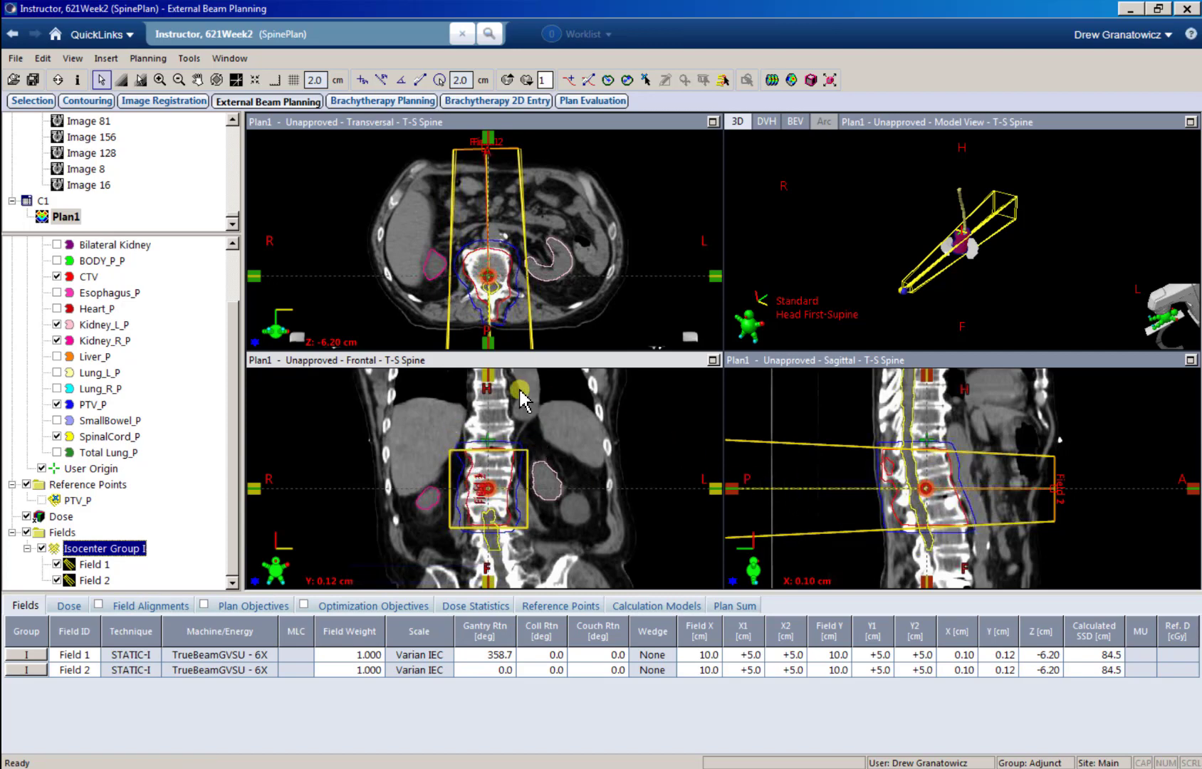
# Step: Align the fields in Isocenter Group I to the PTV_P structure
pyautogui.rightClick(108, 551)
pyautogui.moveTo(249, 558)
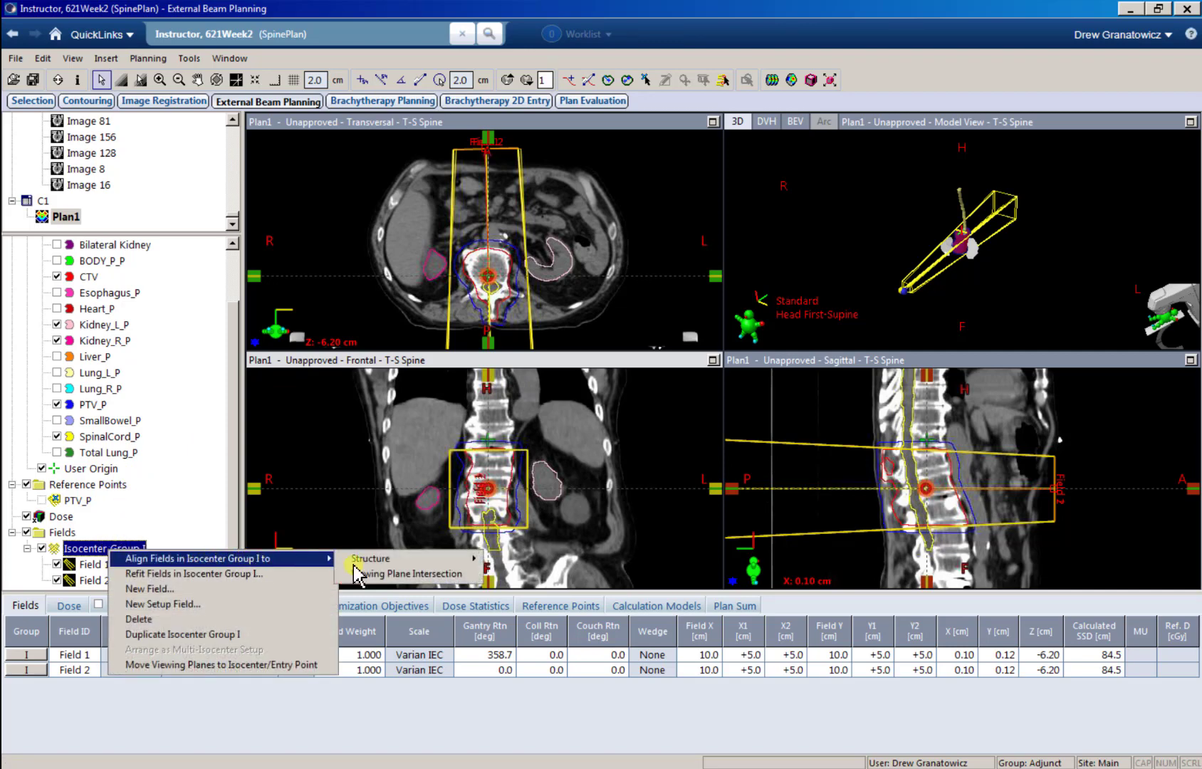
pyautogui.moveTo(418, 561)
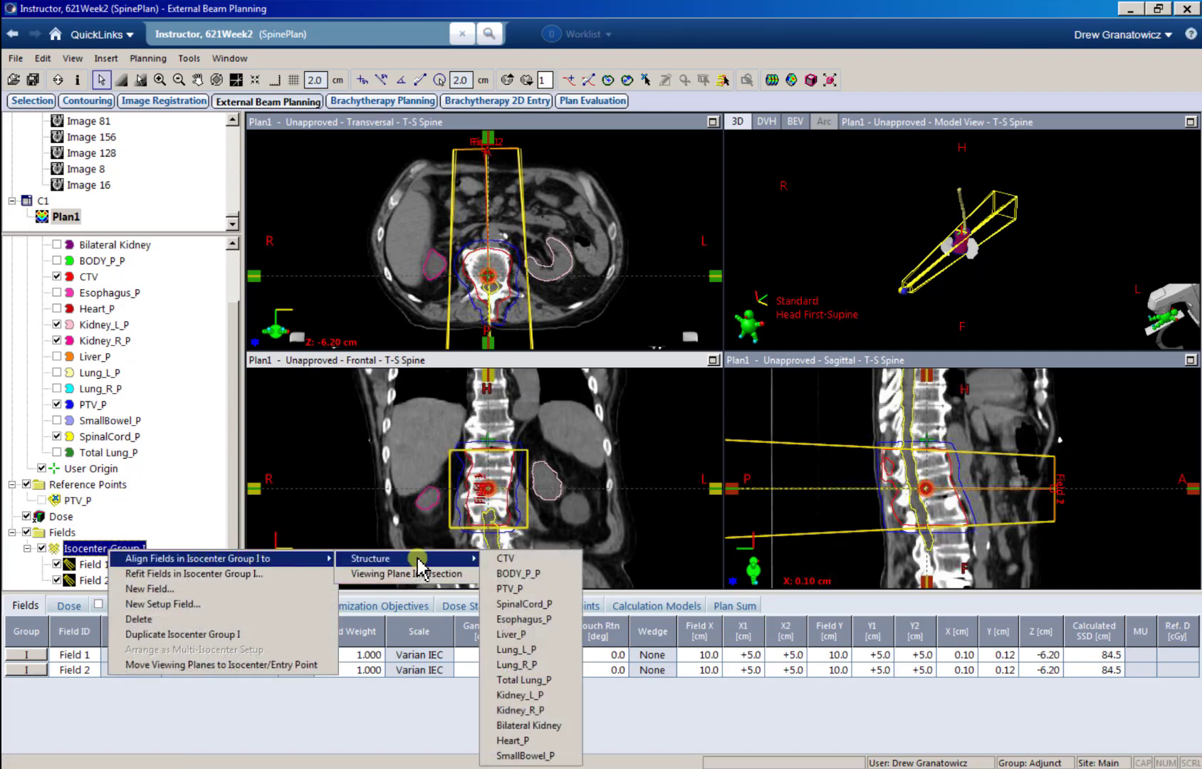
pyautogui.click(528, 590)
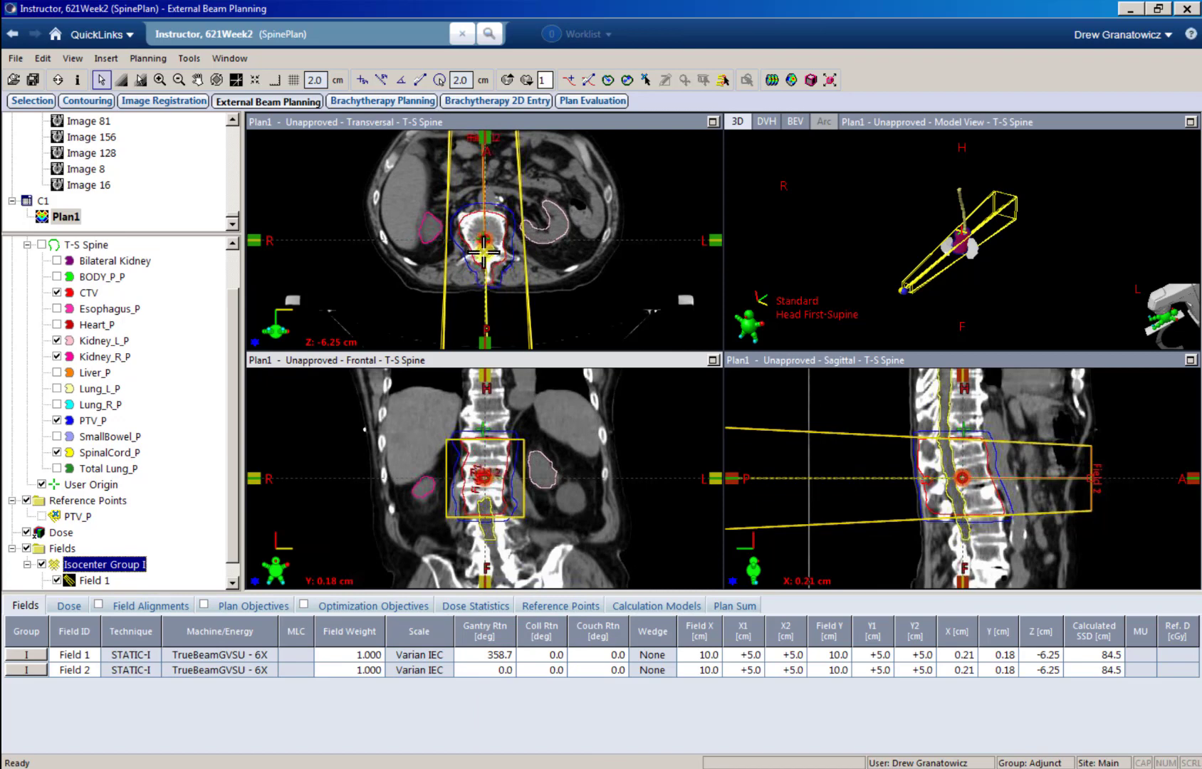
# Step: Choose PTV_P as both the target volume and the primary reference point in Plan1's dose settings
pyautogui.scroll(-1, 149, 545)
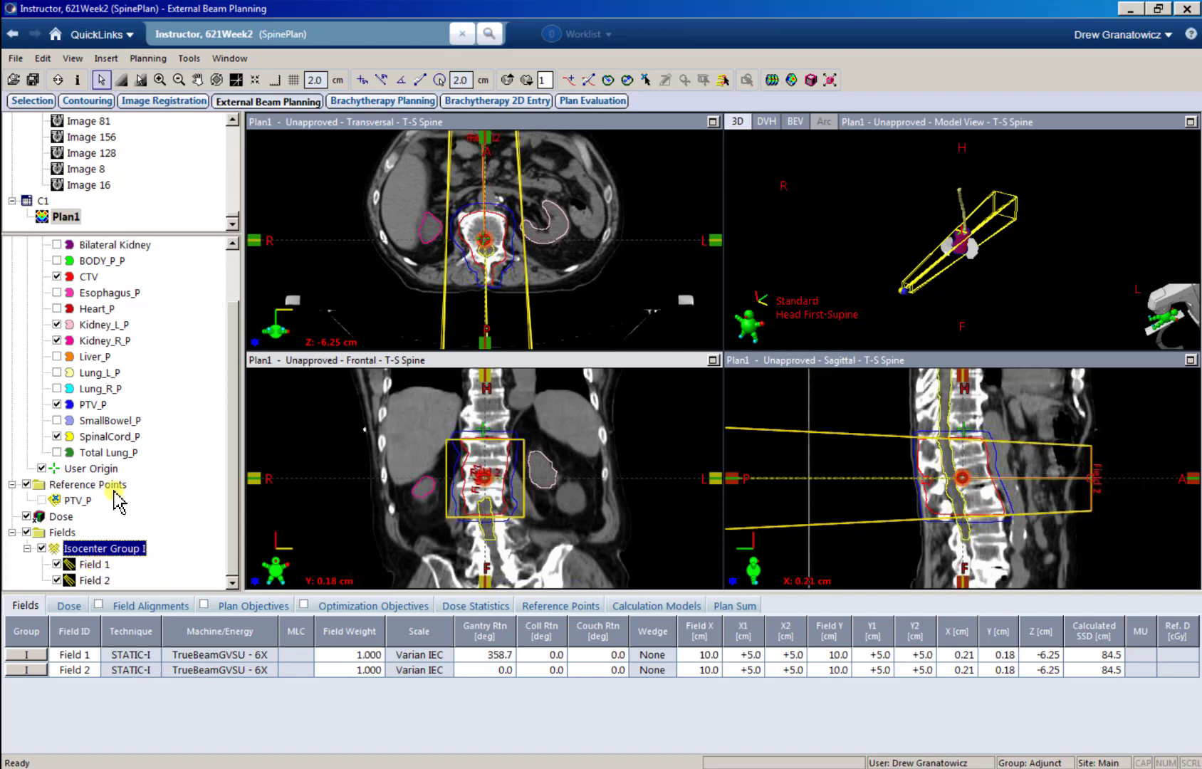
pyautogui.click(78, 501)
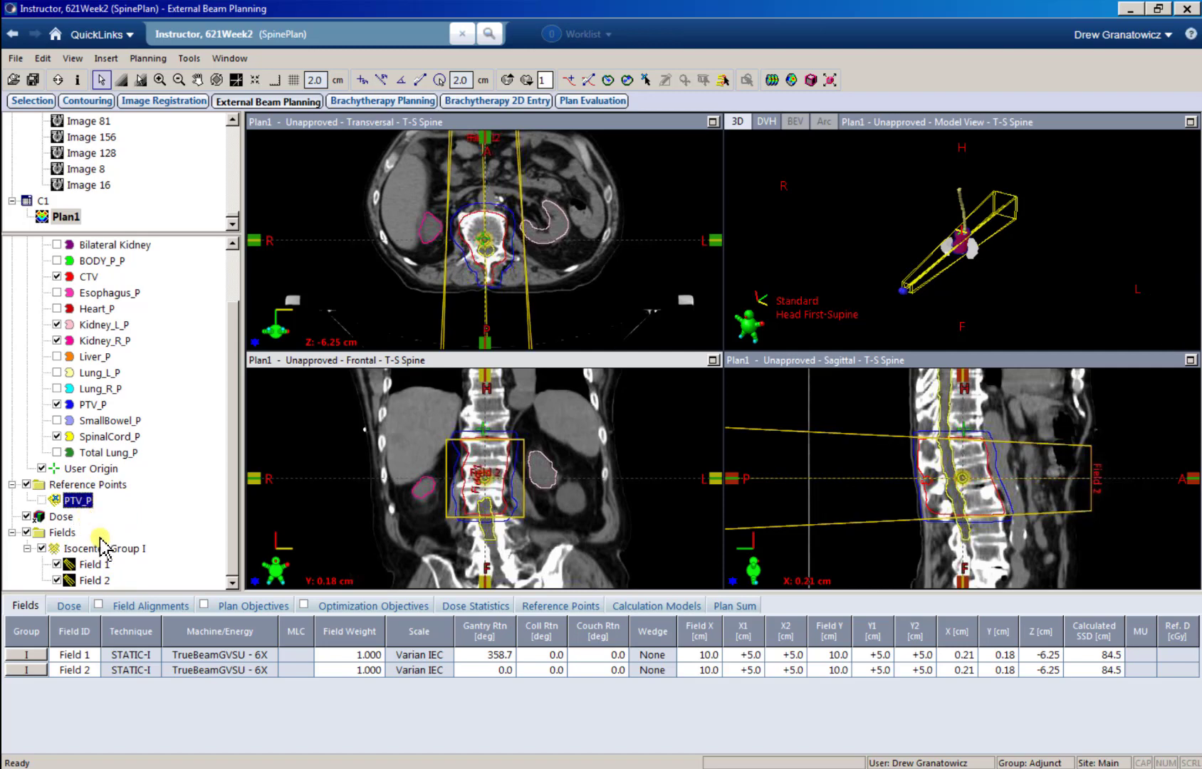
pyautogui.click(69, 606)
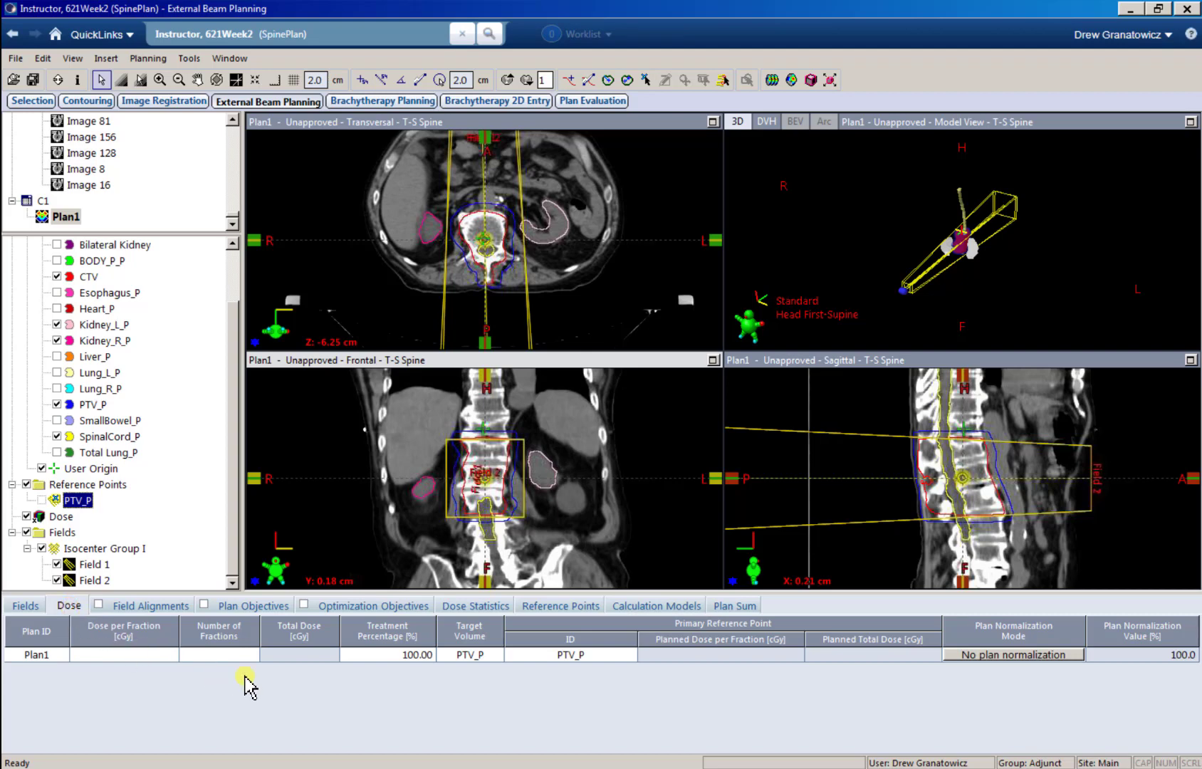
pyautogui.click(470, 656)
pyautogui.click(495, 658)
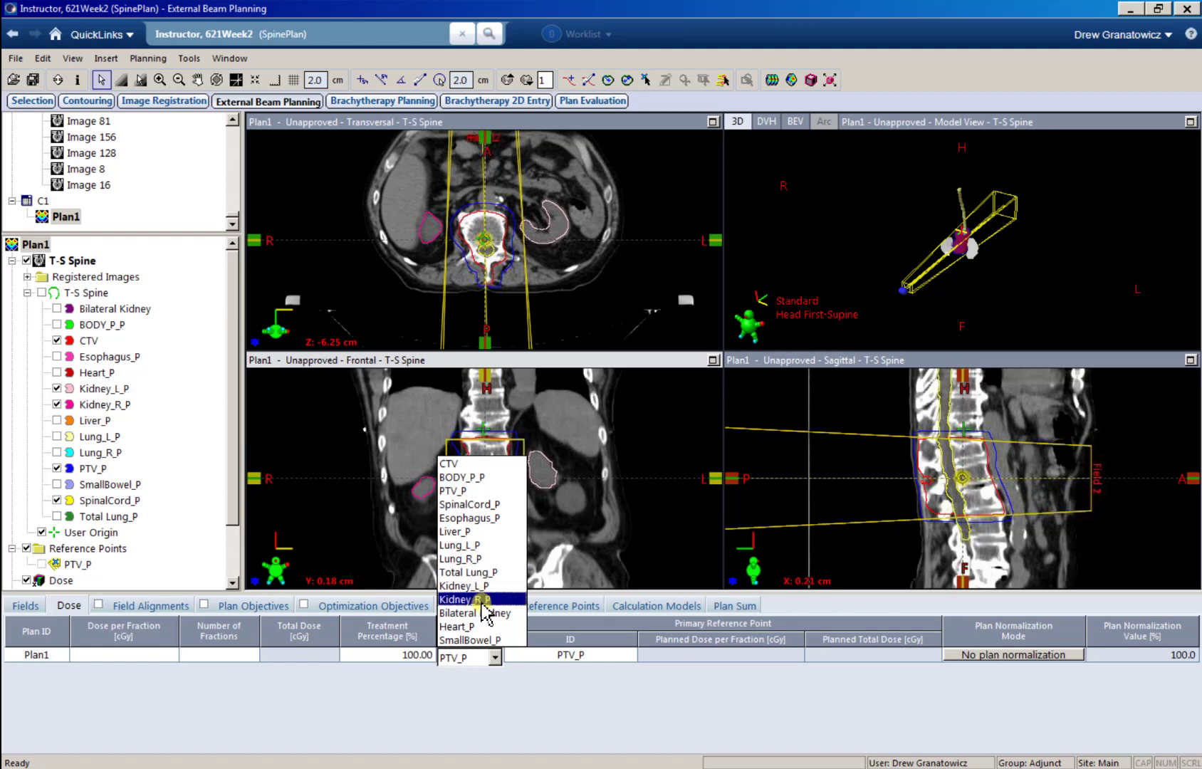
pyautogui.click(459, 491)
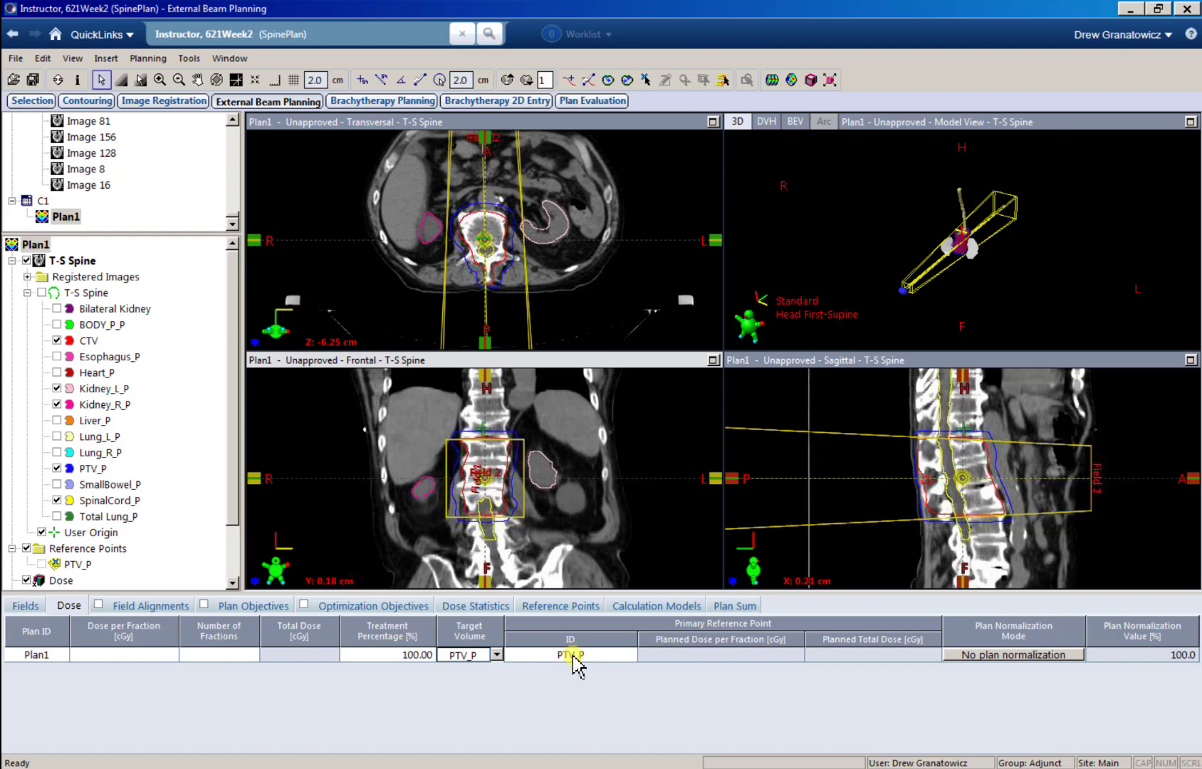
pyautogui.click(592, 654)
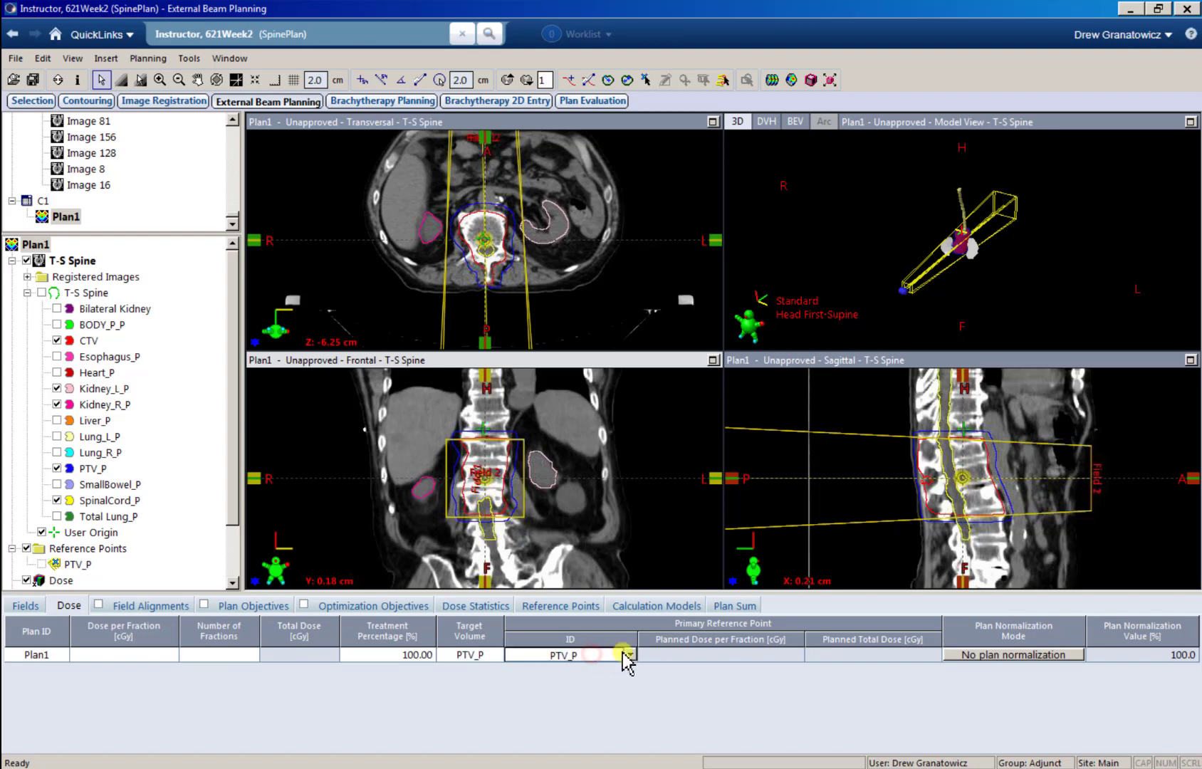
pyautogui.click(628, 654)
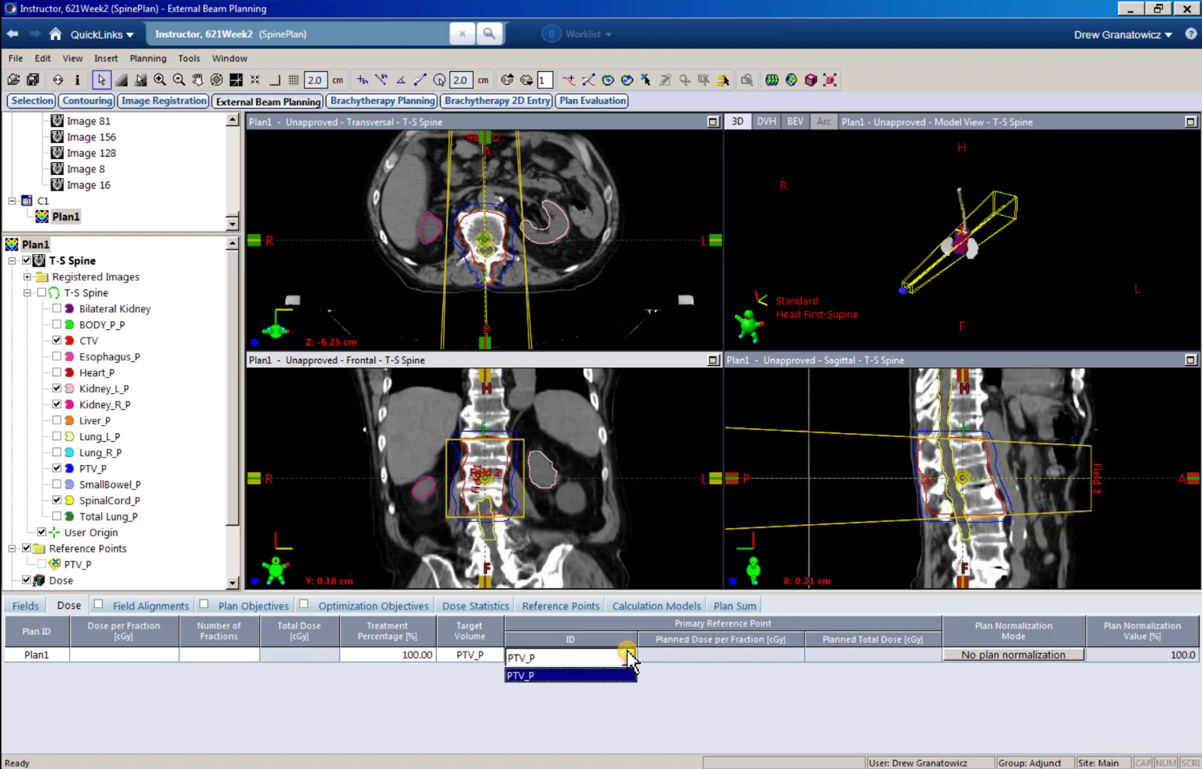
pyautogui.click(580, 676)
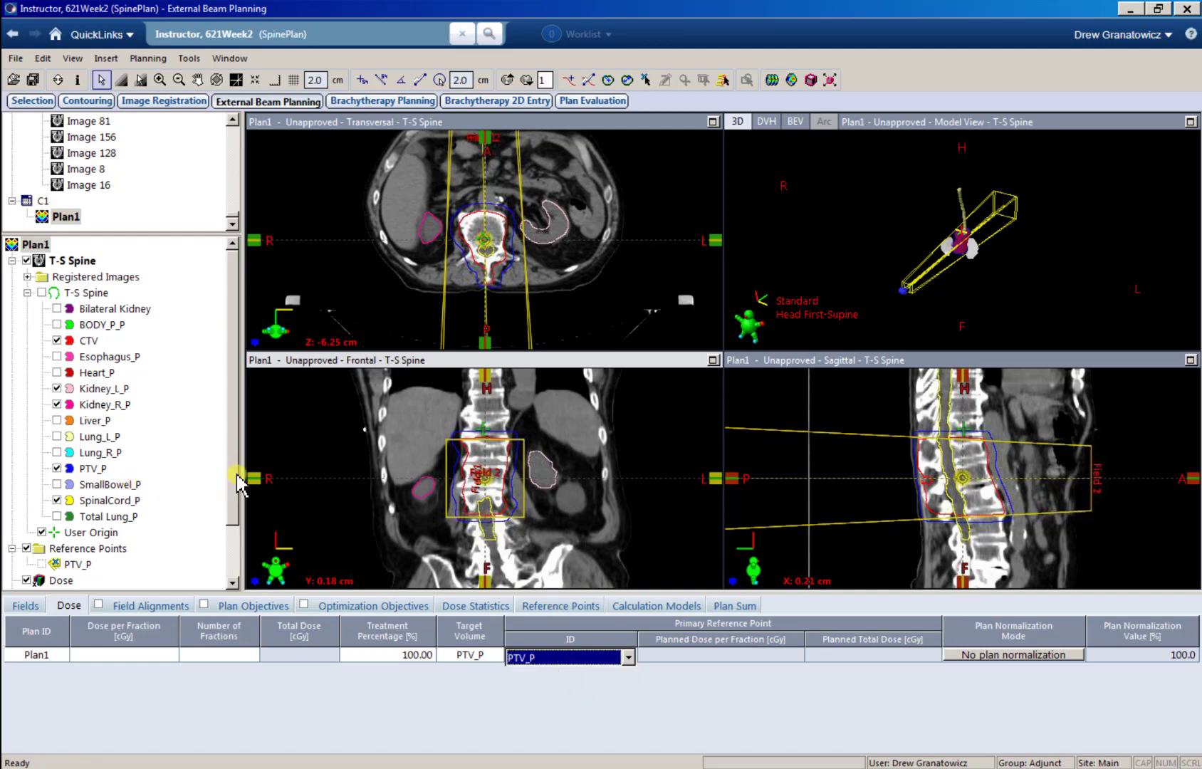
# Step: Select the PTV_P reference point and examine the target region in the transversal, frontal and sagittal views
pyautogui.moveTo(235, 478); pyautogui.dragTo(236, 537)
pyautogui.click(112, 485)
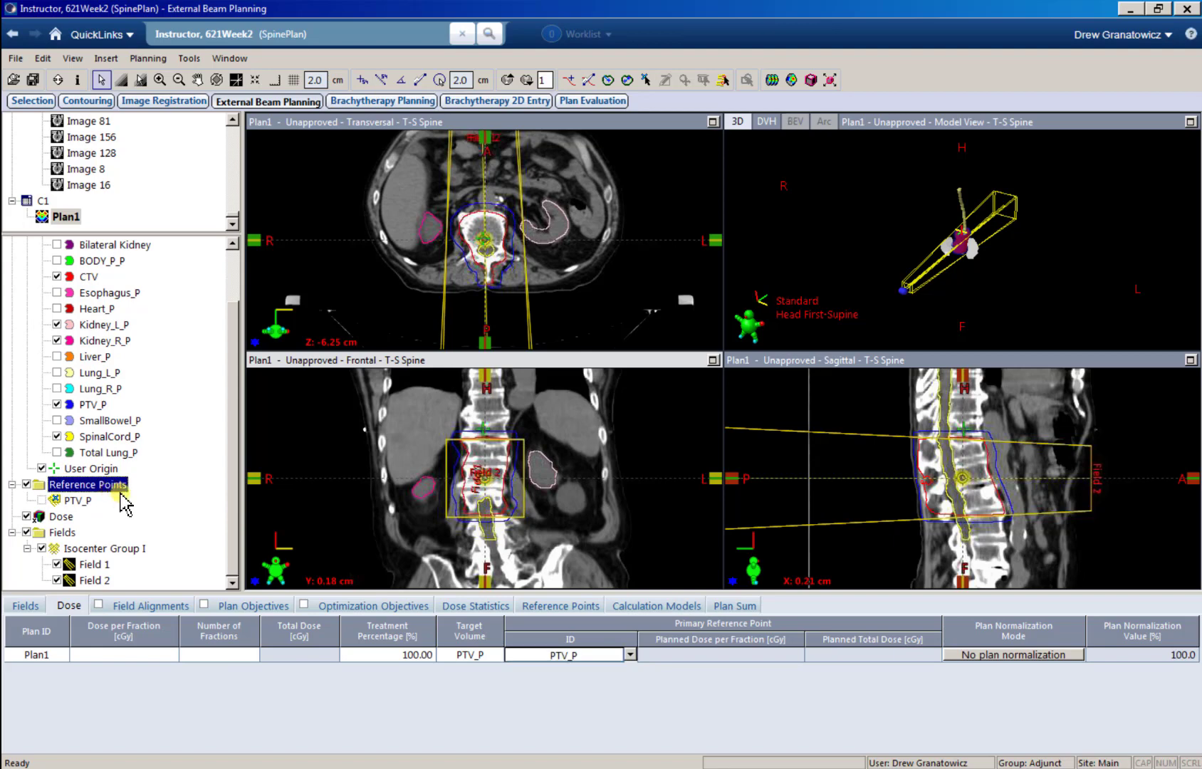
pyautogui.click(78, 500)
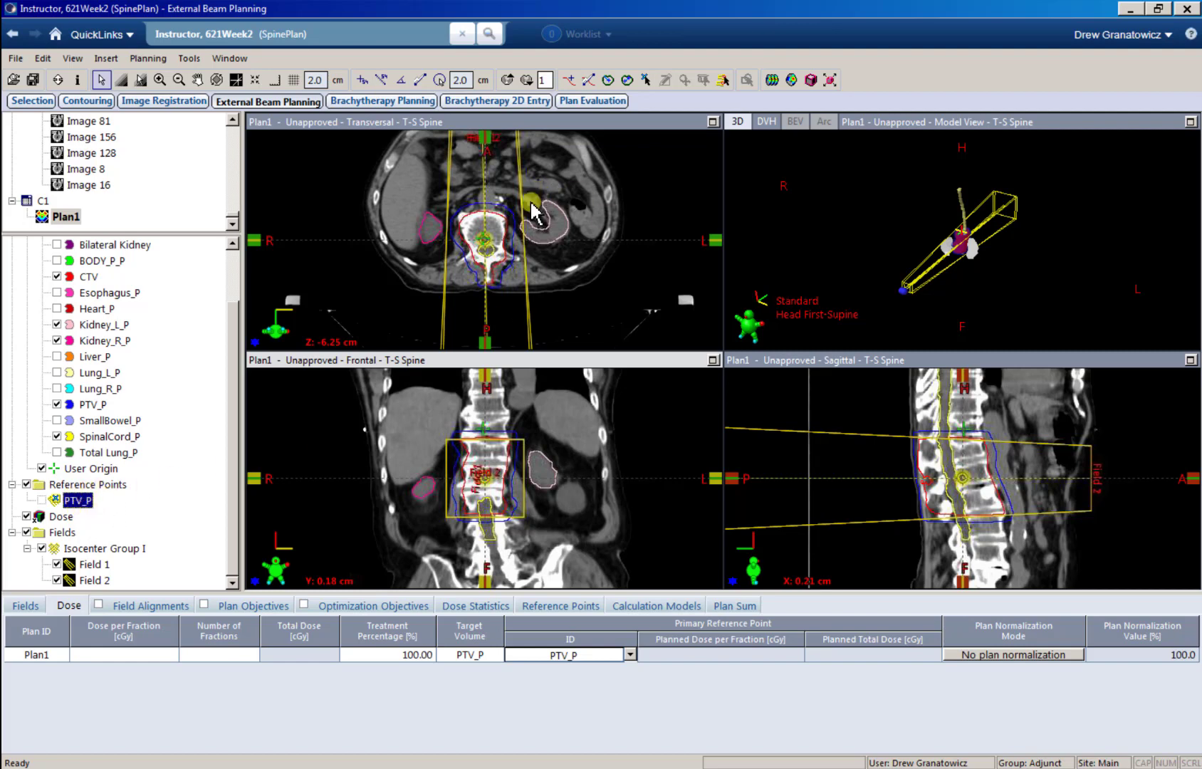
pyautogui.moveTo(511, 215)
pyautogui.mouseDown(button='middle')
pyautogui.moveTo(506, 246)
pyautogui.moveTo(516, 235)
pyautogui.mouseUp(button='middle')
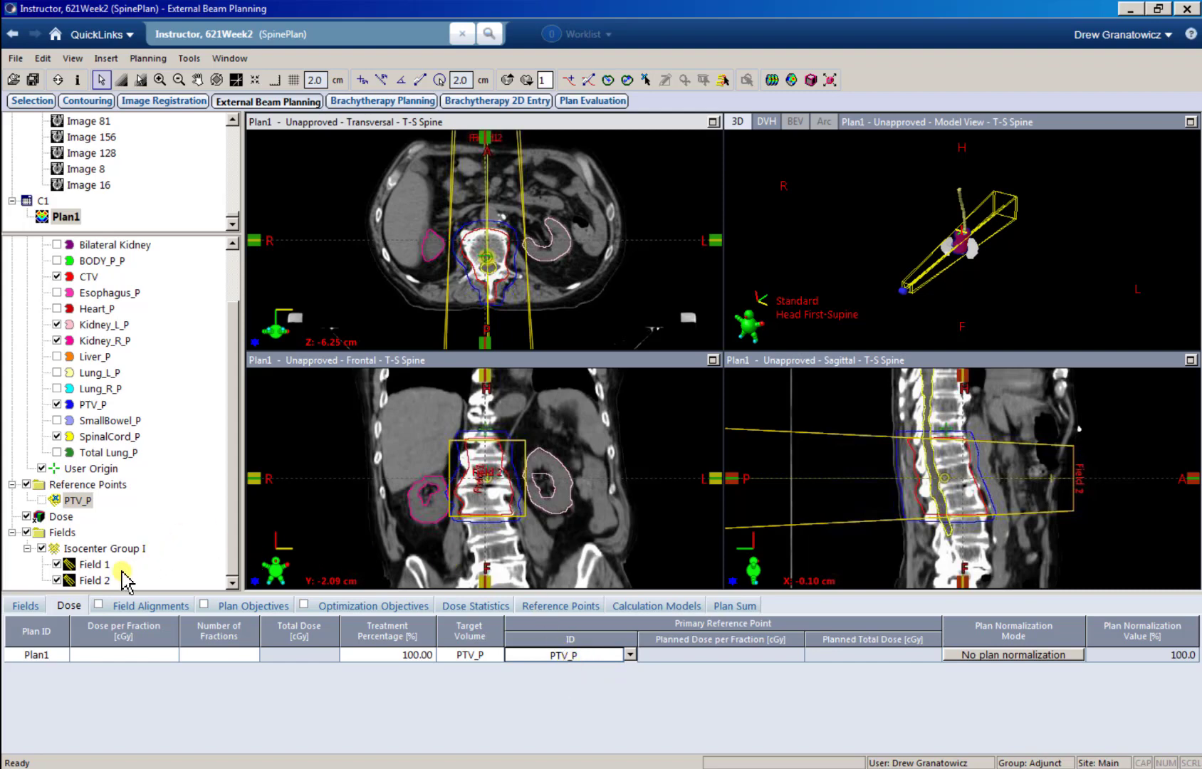
# Step: Delete Field 2 from Isocenter Group I
pyautogui.rightClick(114, 581)
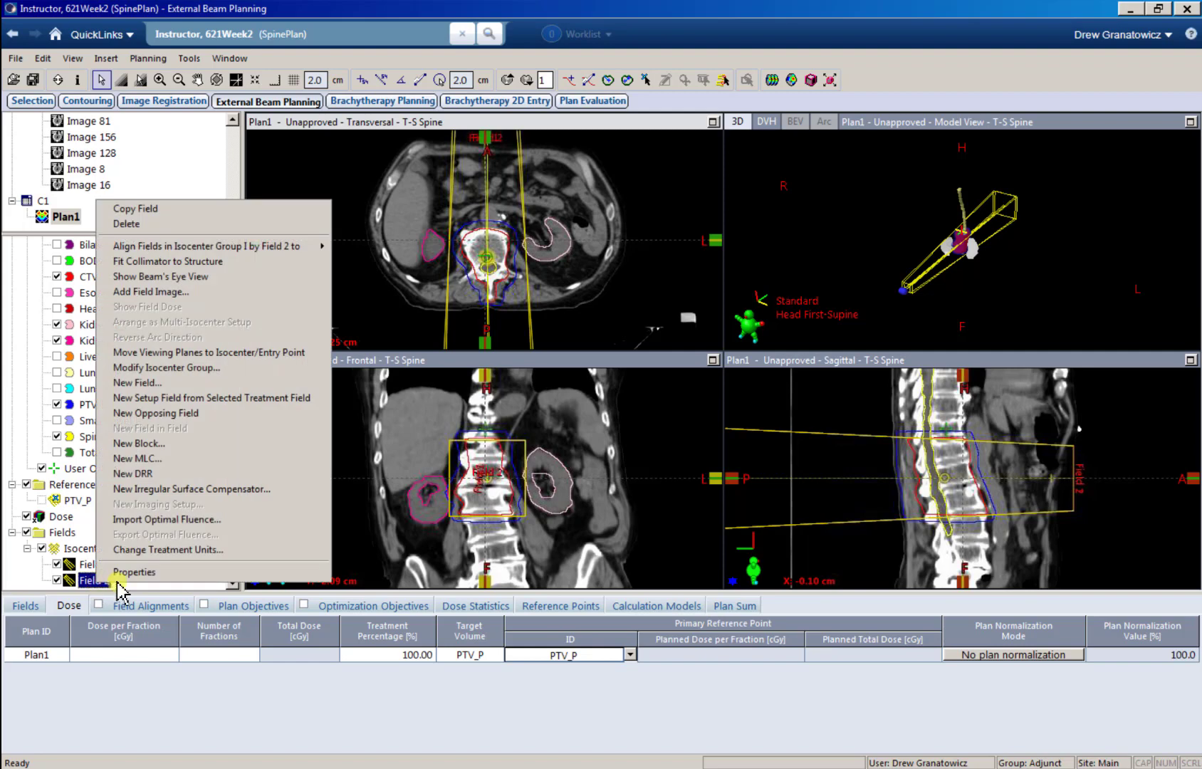
pyautogui.click(167, 225)
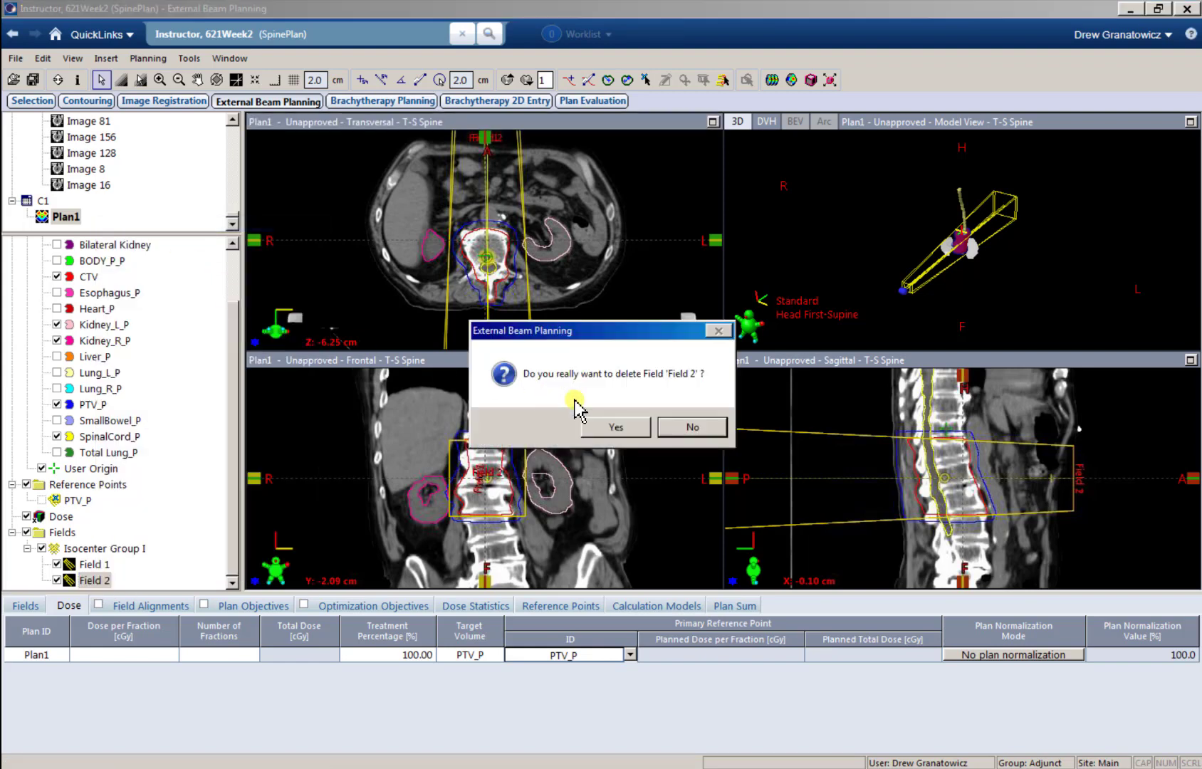
pyautogui.click(618, 425)
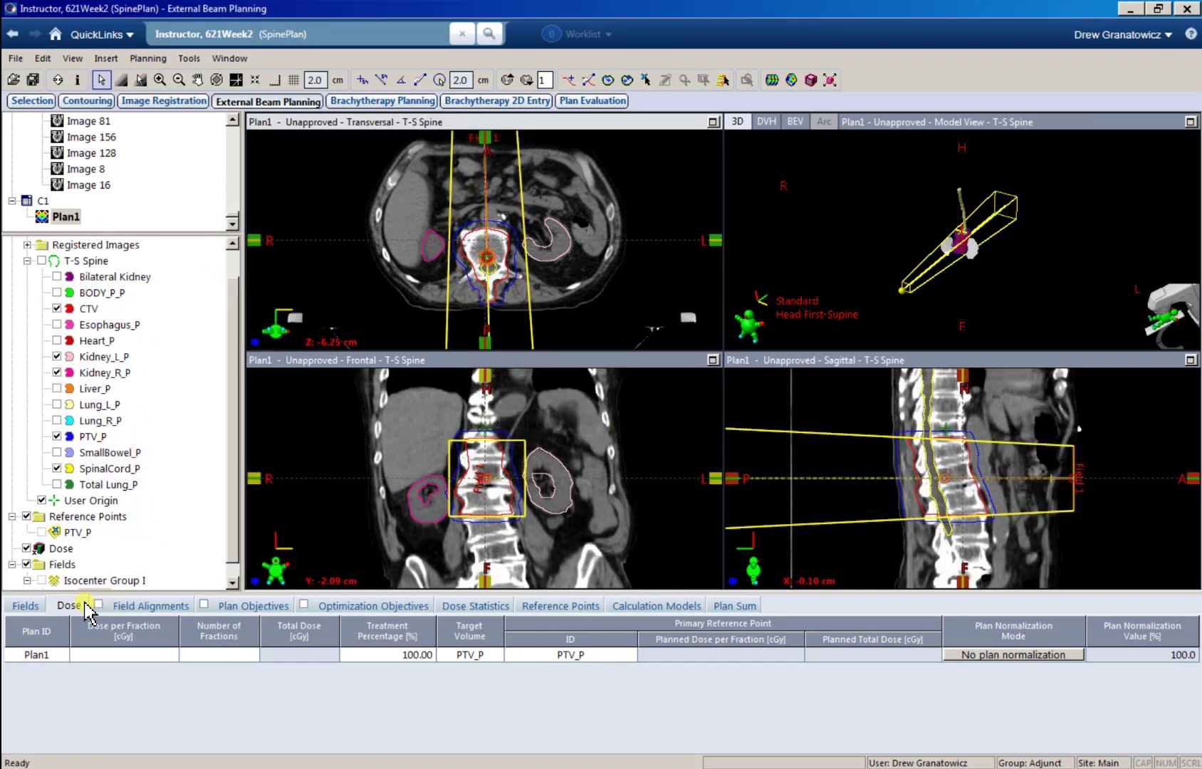
# Step: Set the gantry rotation of Field 1 to 0.0 degrees
pyautogui.click(24, 605)
pyautogui.moveTo(233, 477); pyautogui.dragTo(237, 514)
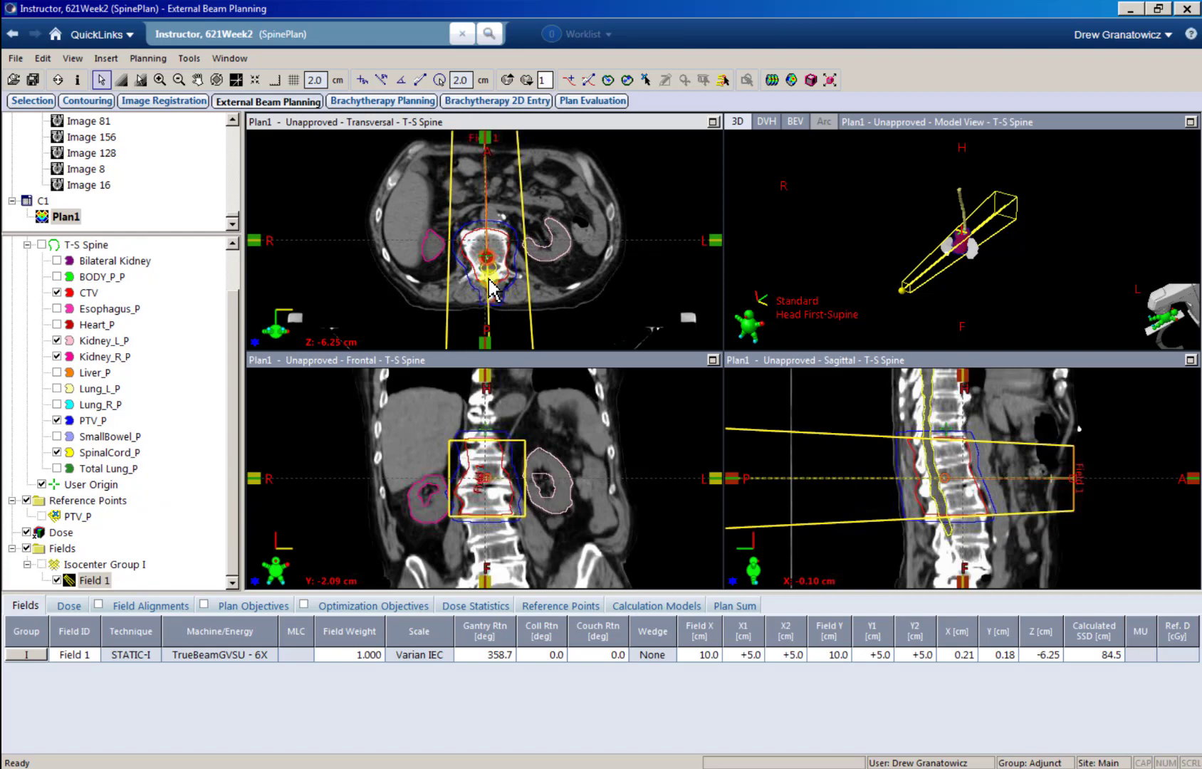
pyautogui.click(489, 655)
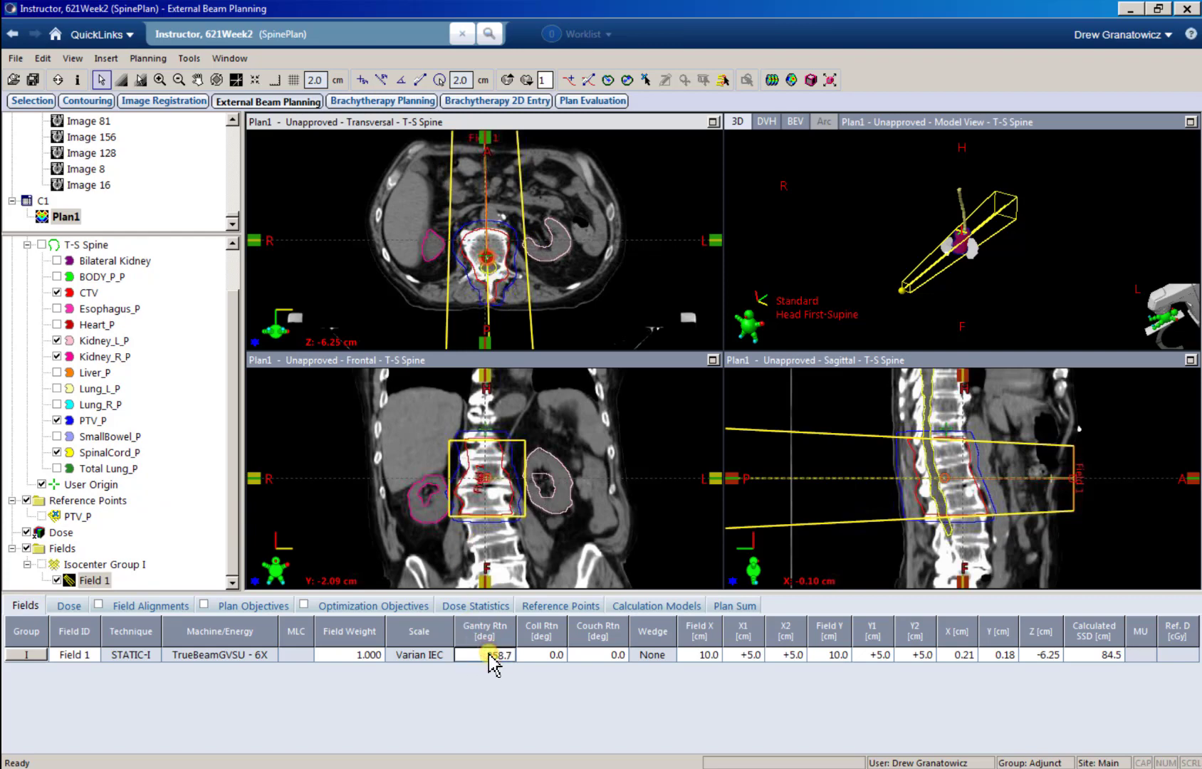
pyautogui.press('Tab')
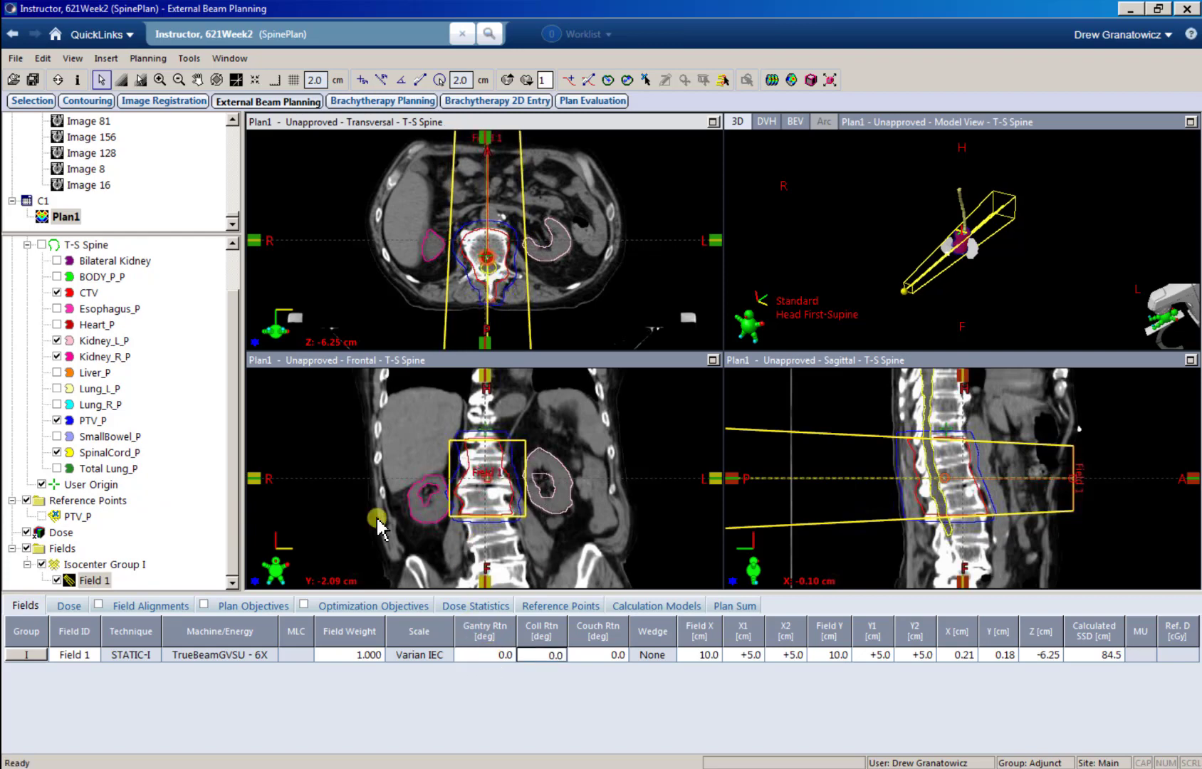
# Step: Rename Field 1 as AP in its field properties
pyautogui.rightClick(100, 582)
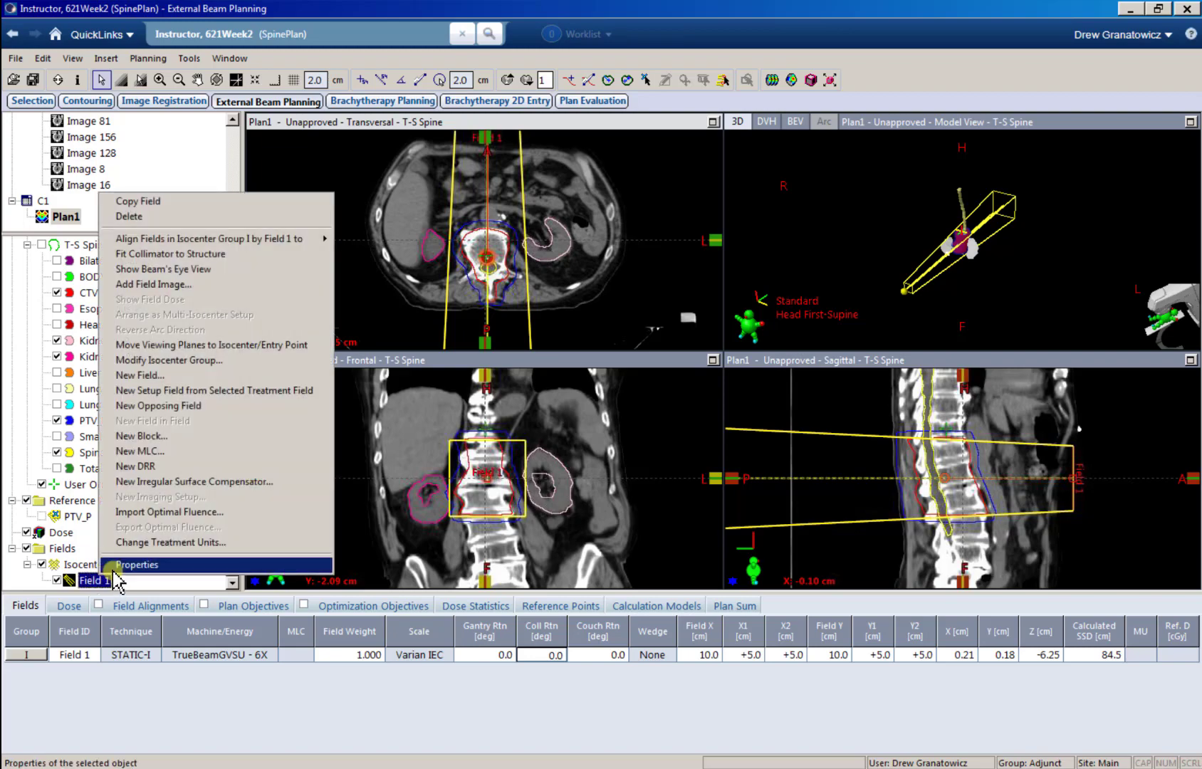
pyautogui.click(214, 572)
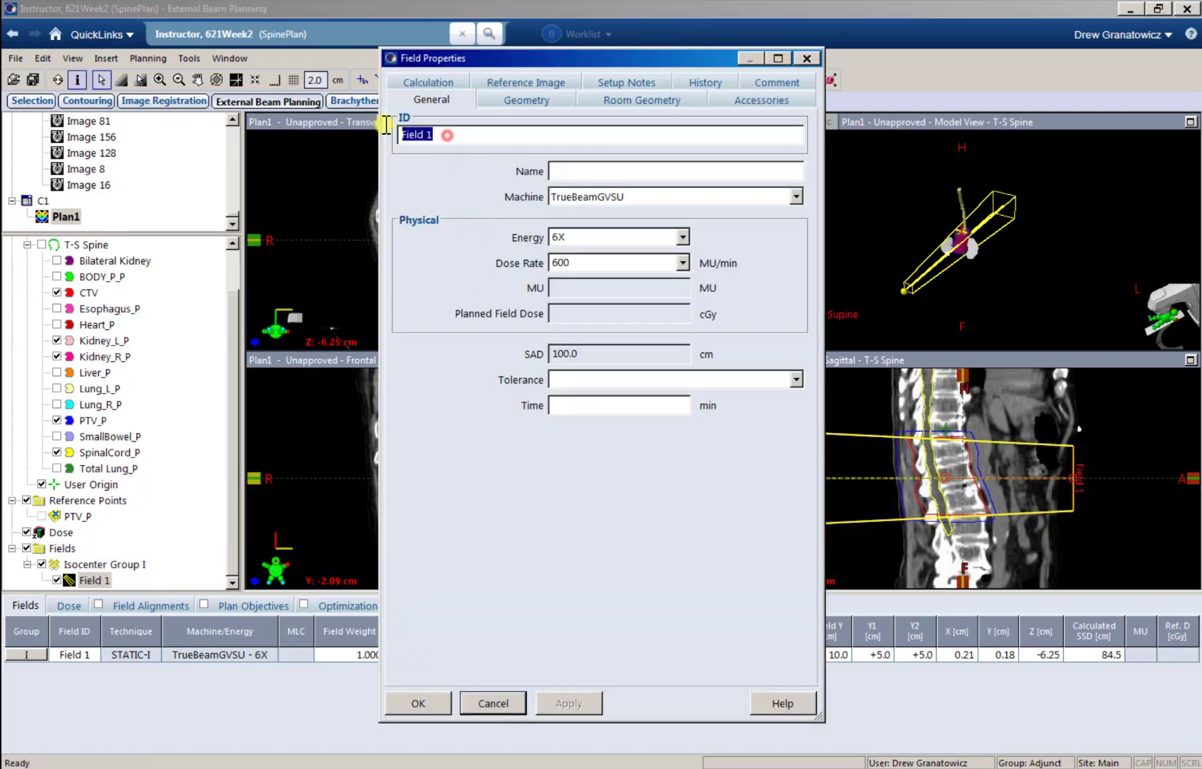
pyautogui.write('AP')
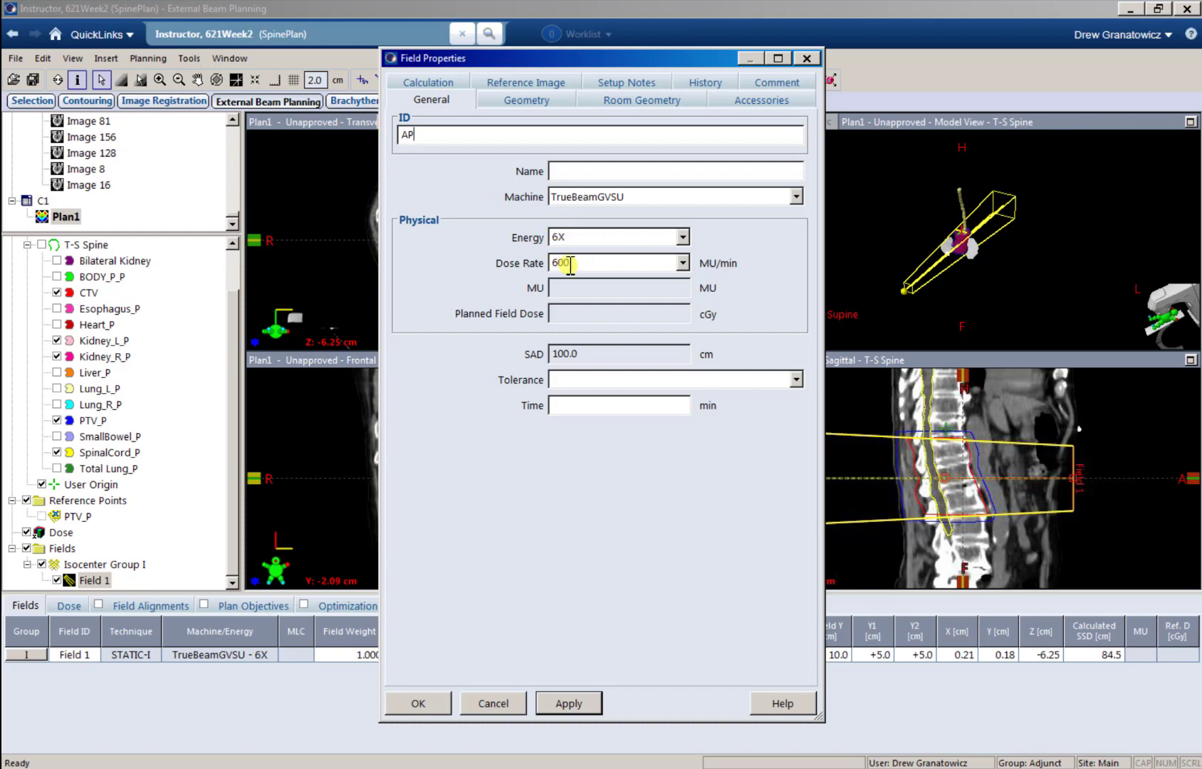
pyautogui.click(417, 704)
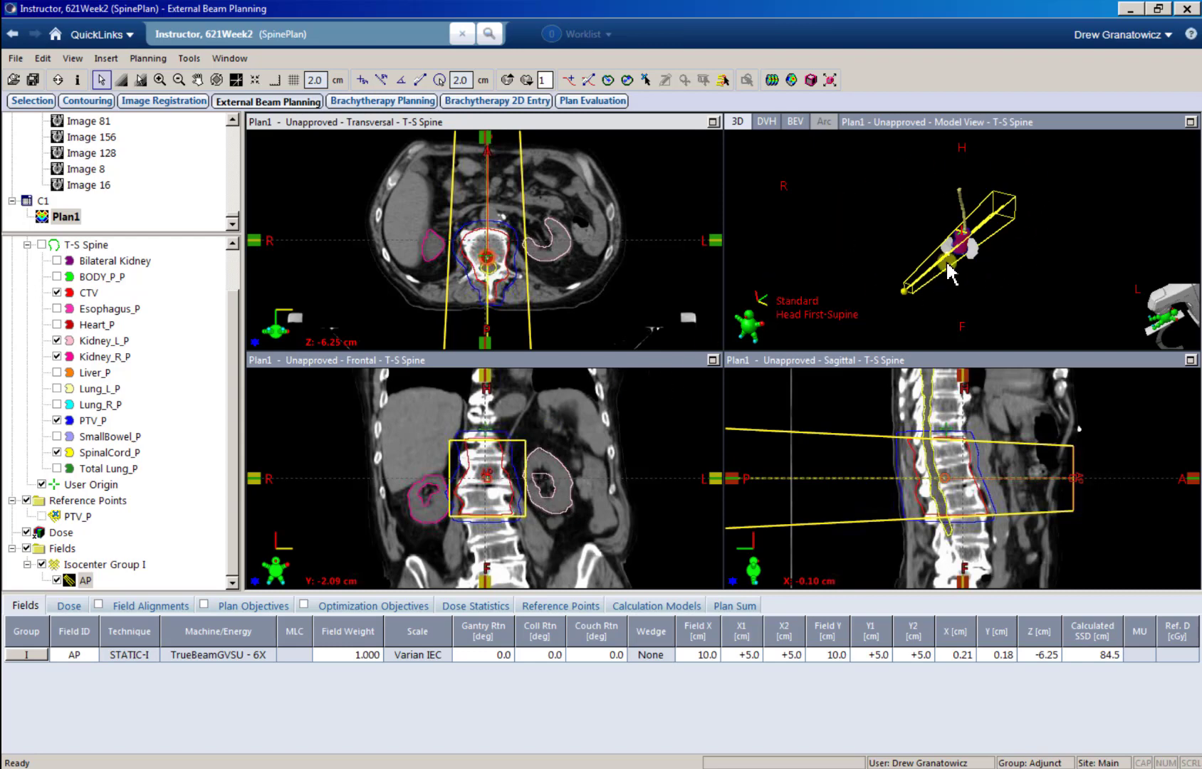
# Step: Rotate and enlarge the 3D model view to examine the AP beam around the spine and kidneys
pyautogui.moveTo(946, 244); pyautogui.dragTo(892, 255)
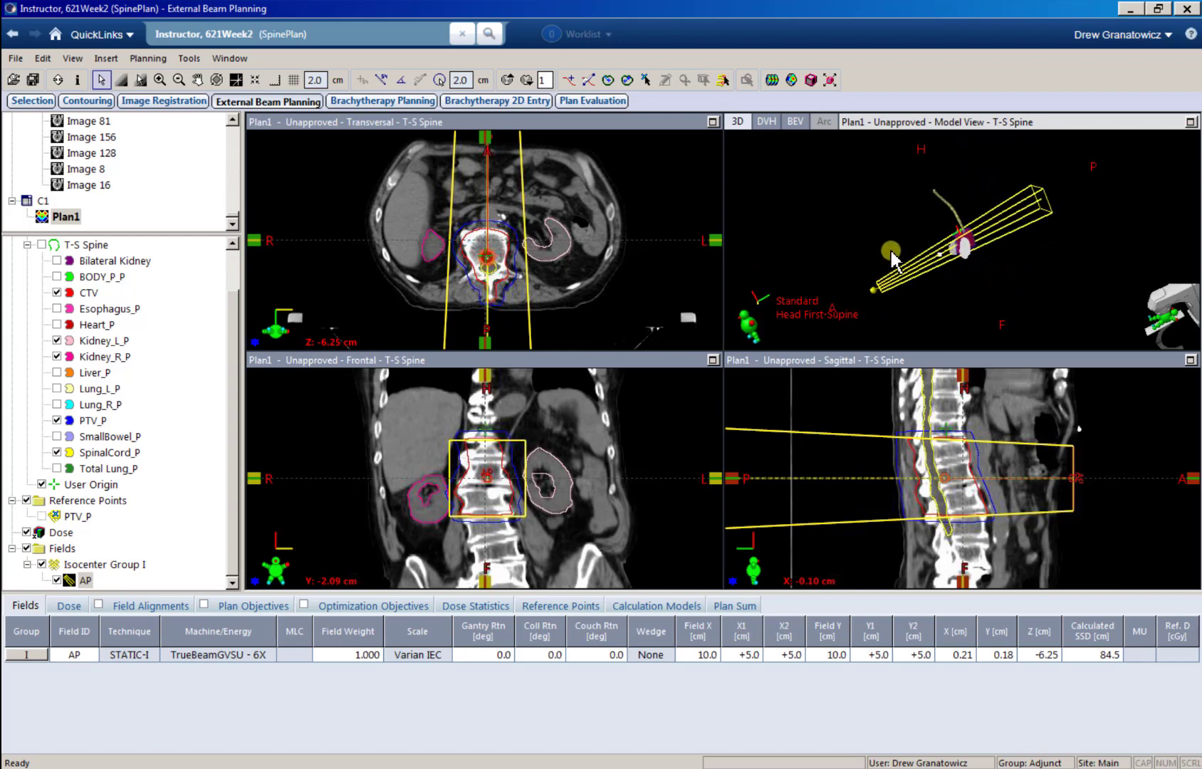
pyautogui.click(160, 79)
pyautogui.moveTo(883, 181); pyautogui.dragTo(1044, 289)
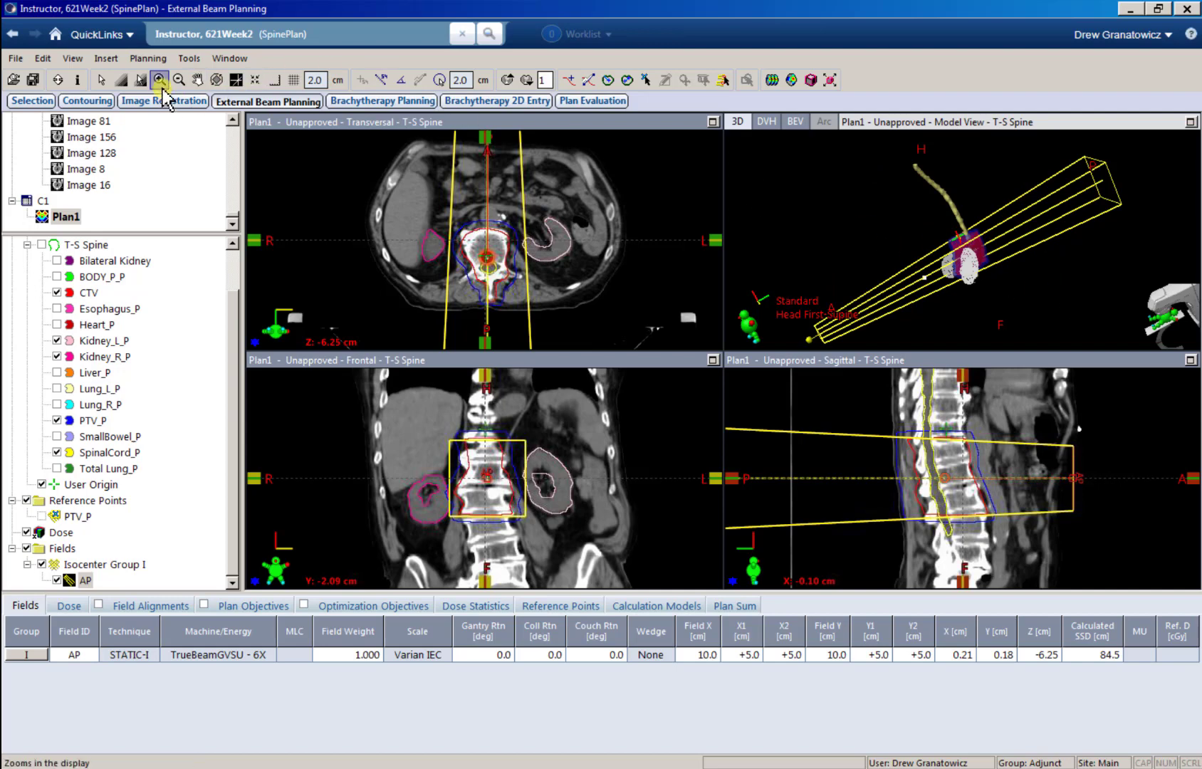
# Step: Examine the AP beam around the spine and kidneys in the 3D model and in the transversal, frontal and sagittal slices at different magnifications
pyautogui.click(957, 237)
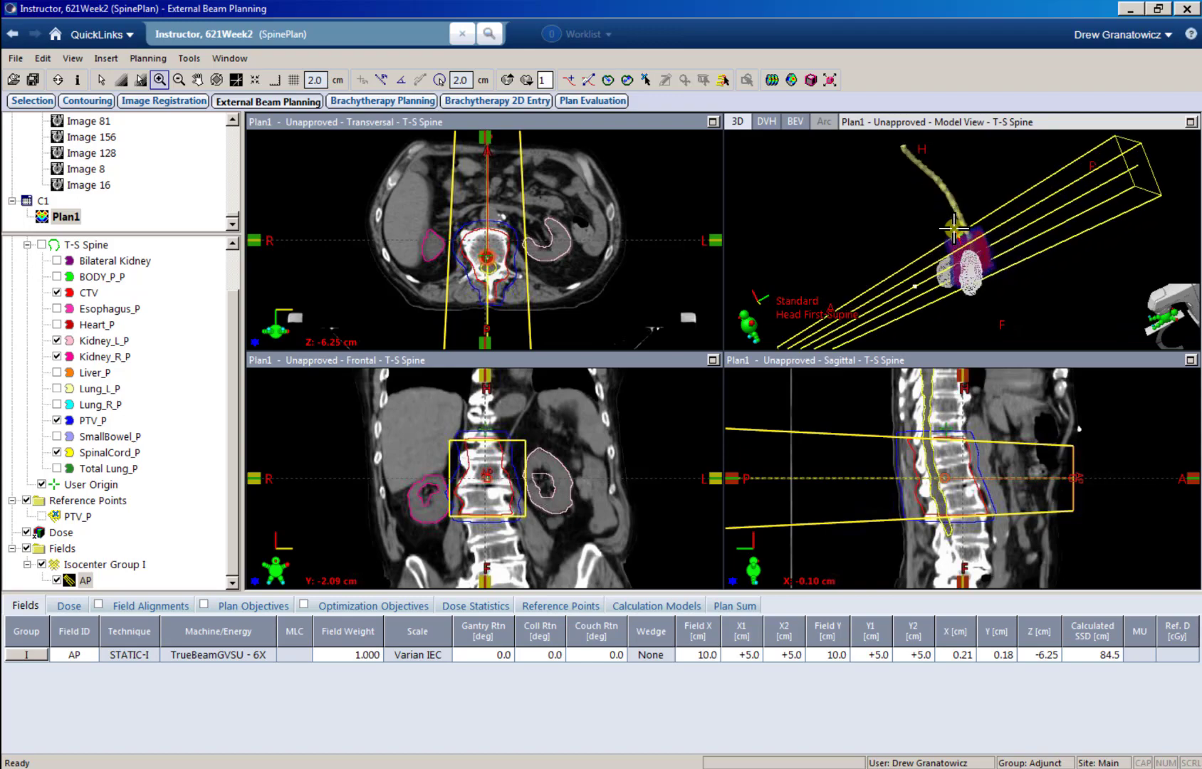
pyautogui.scroll(-4, 954, 229)
pyautogui.scroll(6, 954, 229)
pyautogui.scroll(-6, 954, 229)
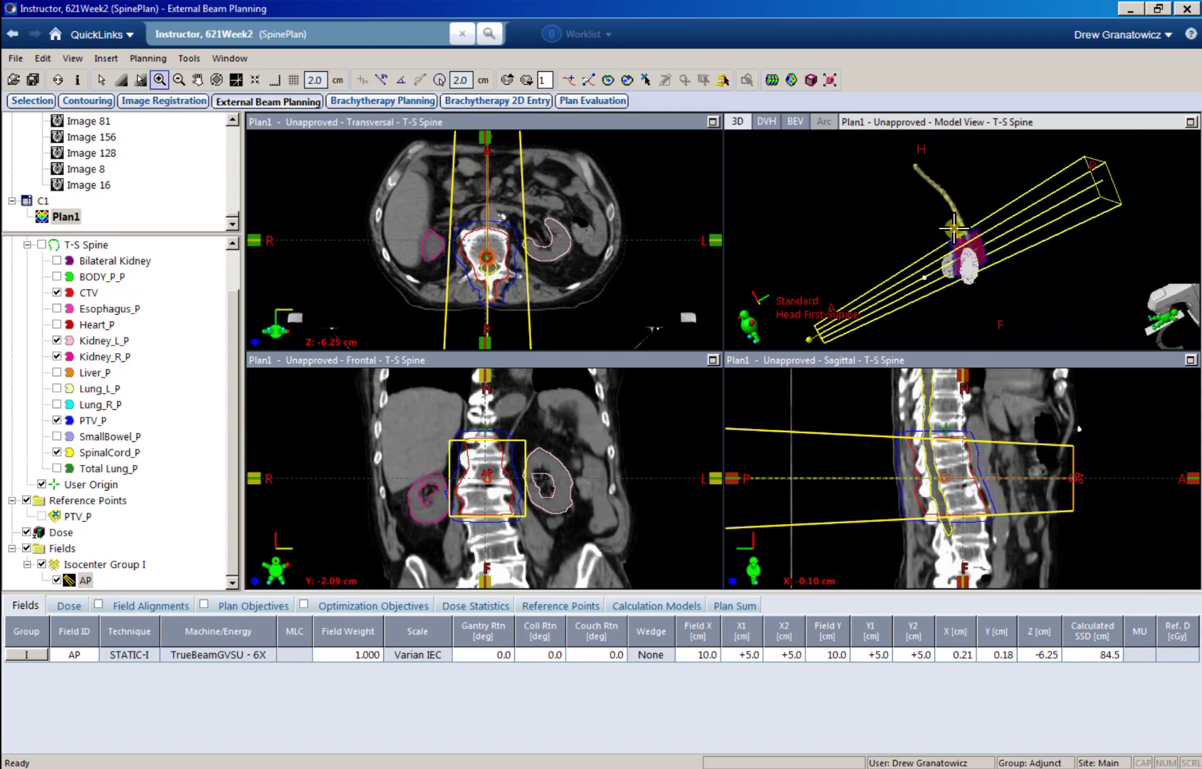
pyautogui.scroll(3, 954, 229)
pyautogui.scroll(4, 954, 229)
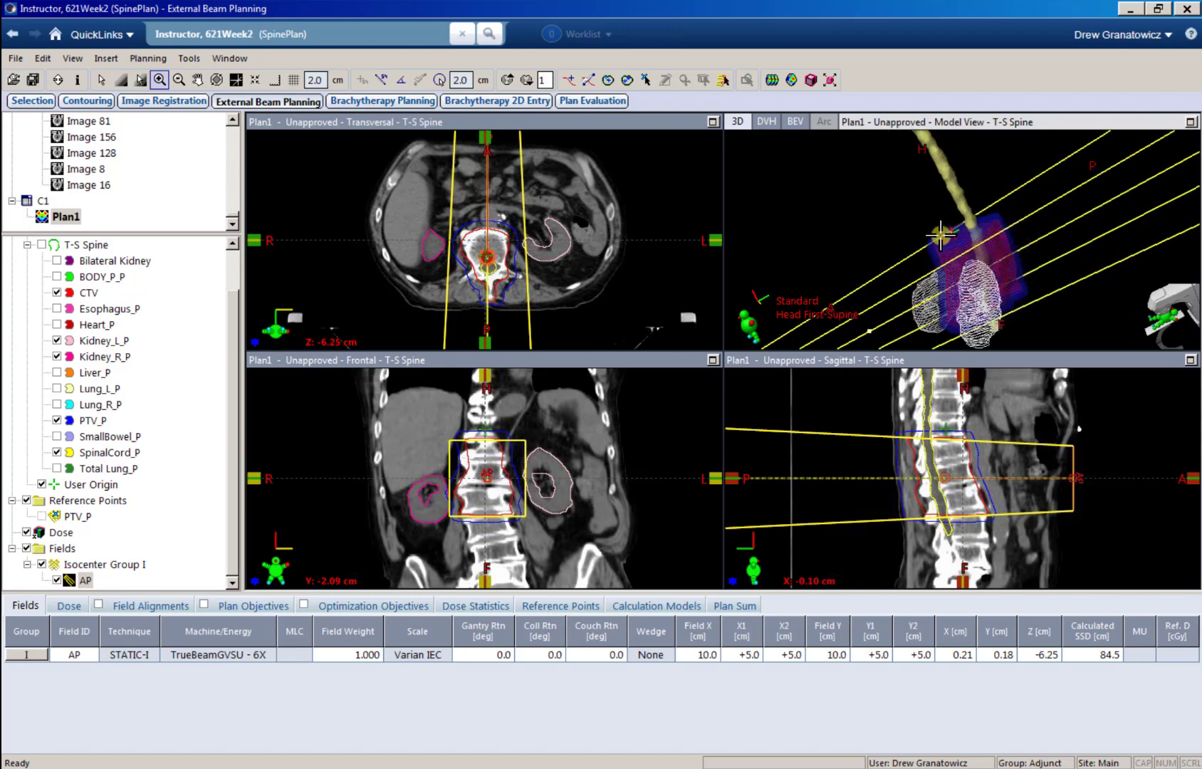
pyautogui.click(631, 128)
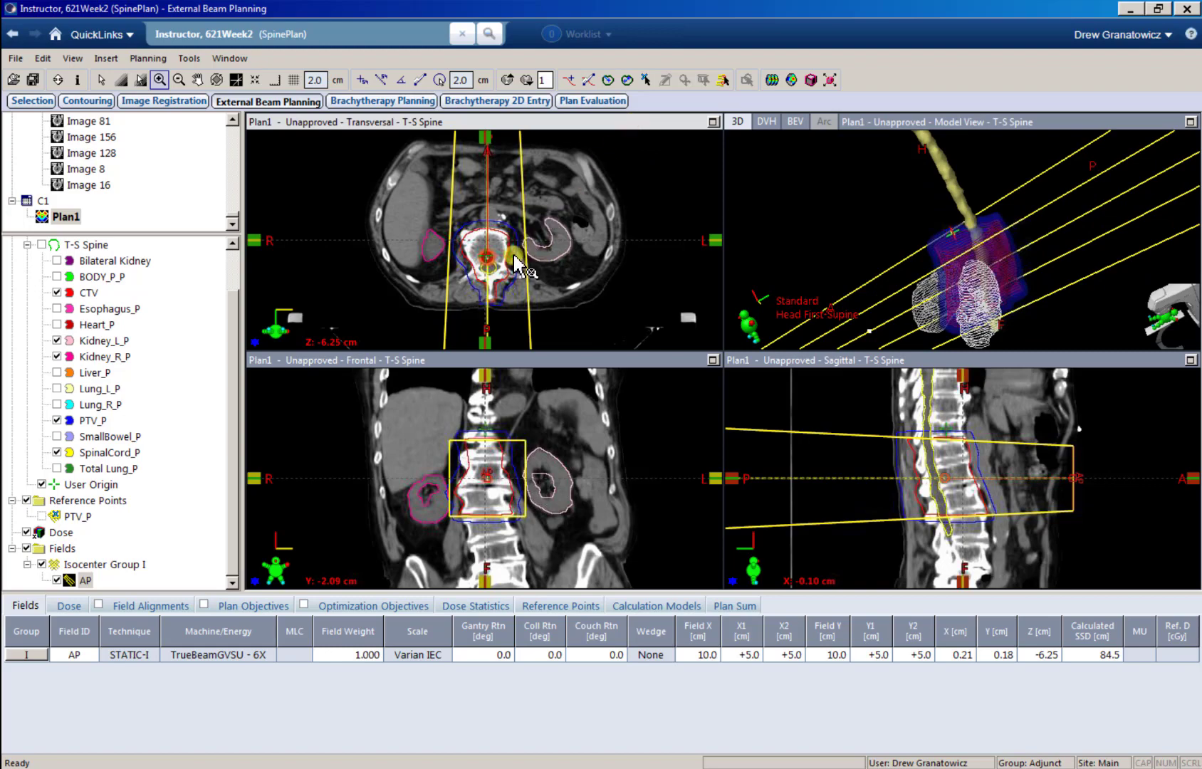
pyautogui.scroll(4, 513, 254)
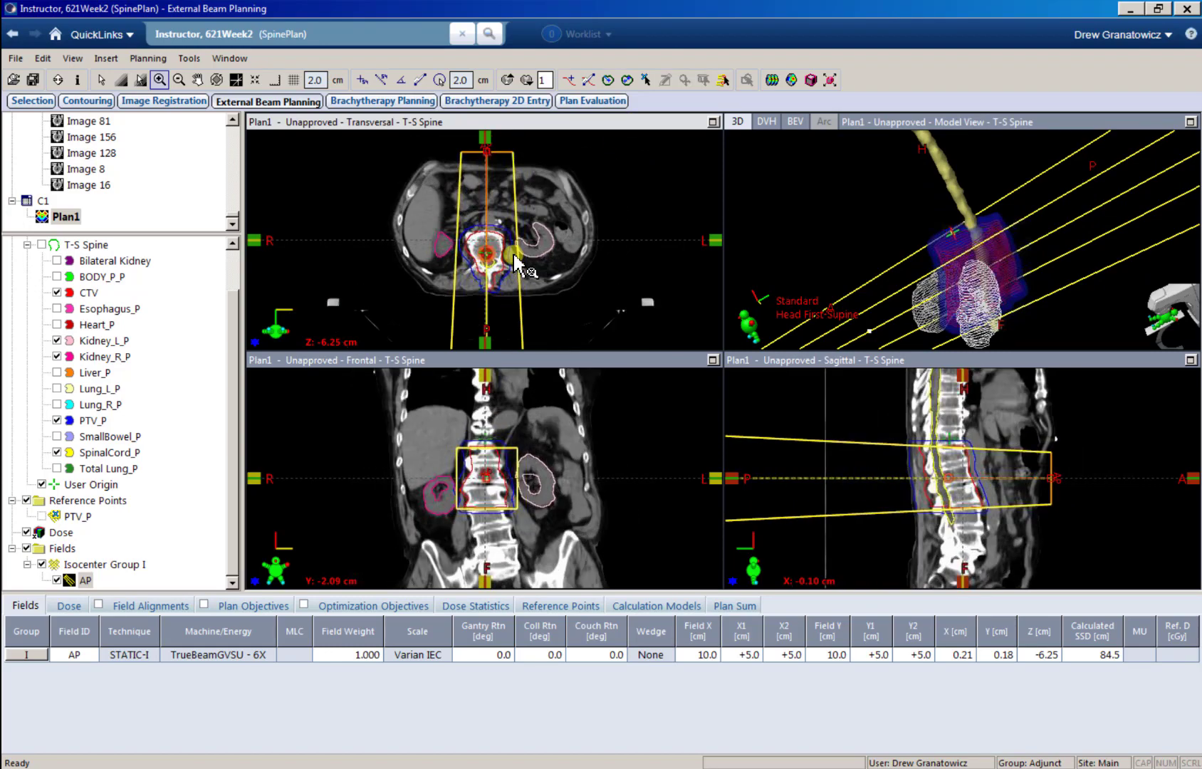
pyautogui.scroll(-5, 520, 265)
pyautogui.scroll(3, 520, 265)
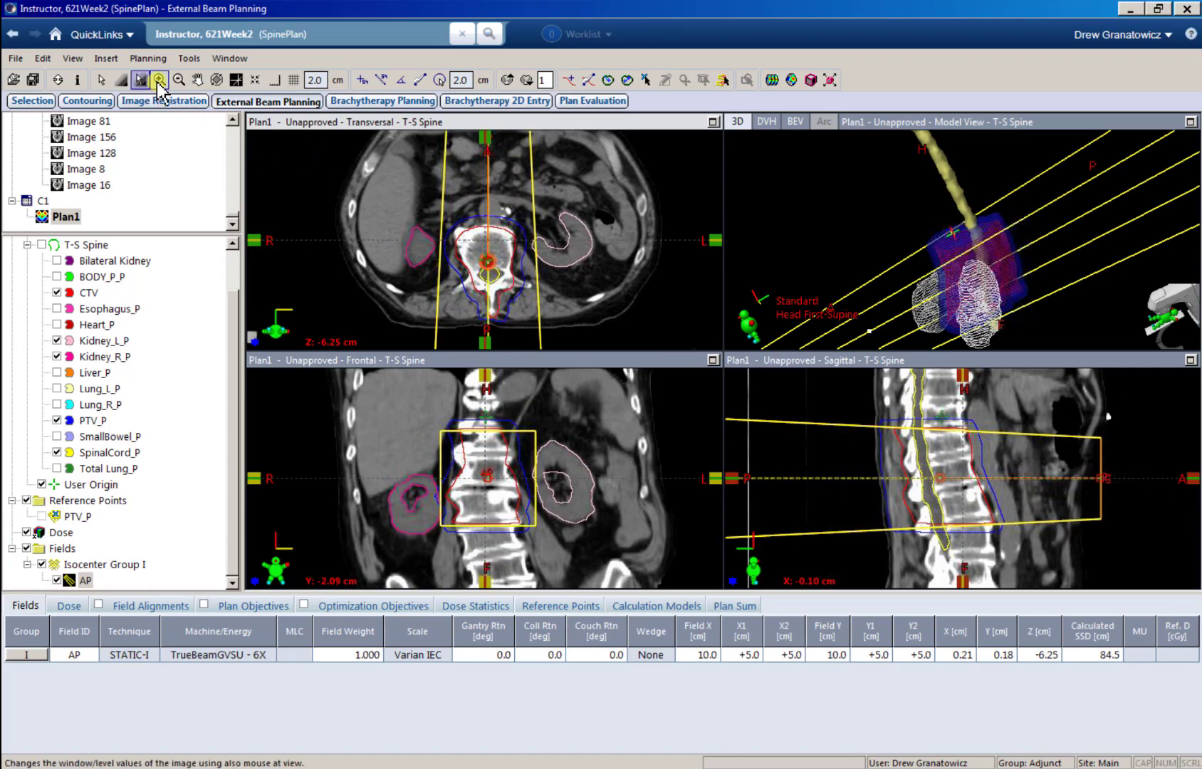
pyautogui.moveTo(387, 160); pyautogui.dragTo(632, 322)
pyautogui.scroll(-3, 522, 274)
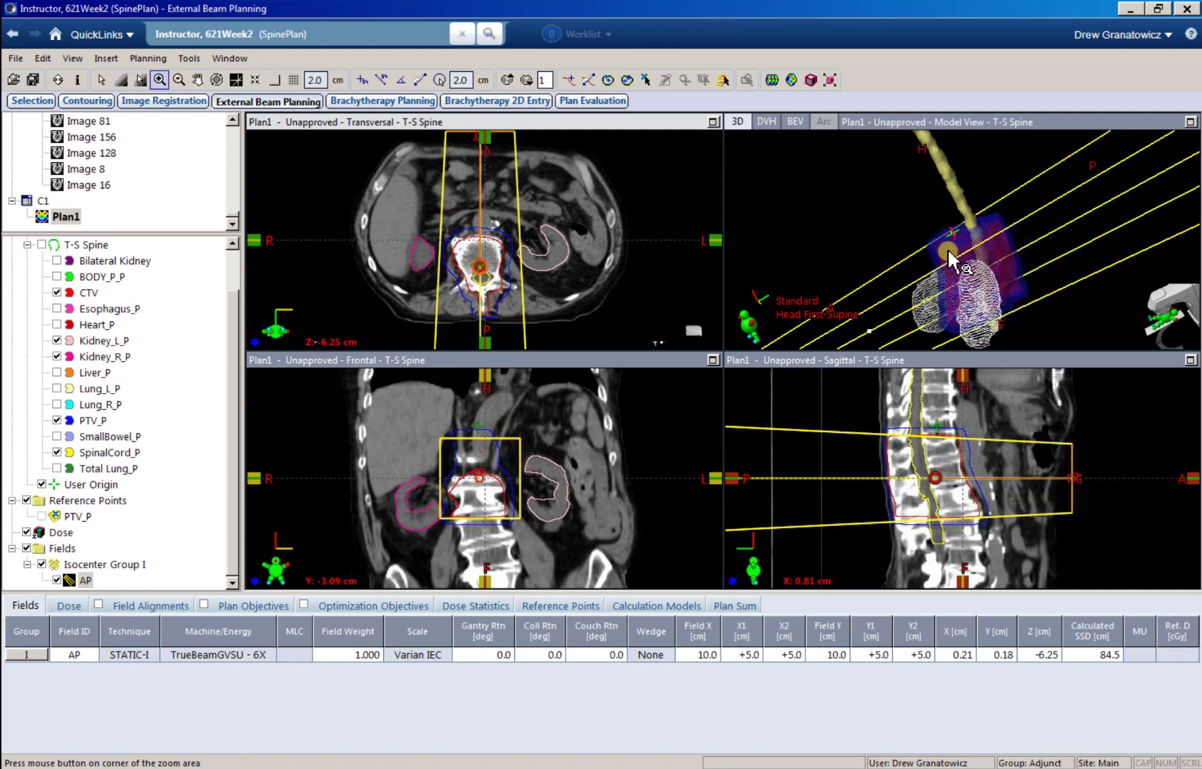
# Step: Set the beam's eye view to AP and create a new DRR for the field with the Abdomen.dps parameter set
pyautogui.rightClick(888, 212)
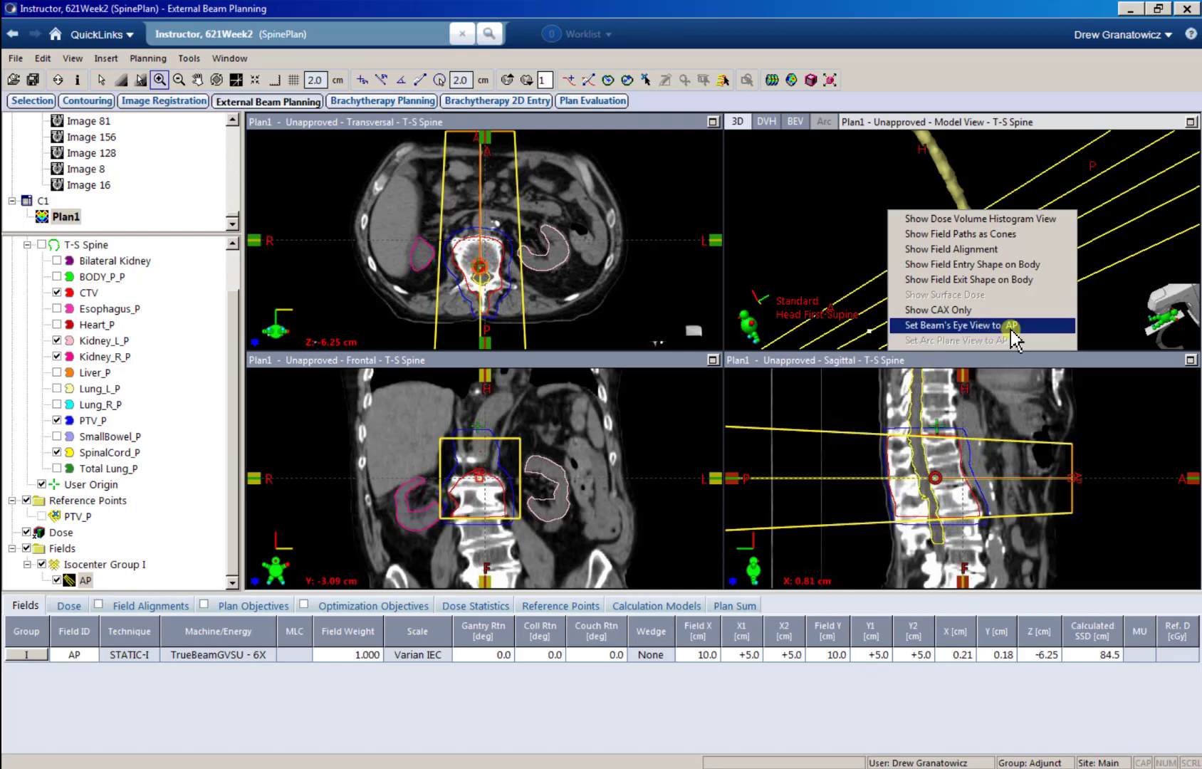
pyautogui.click(965, 329)
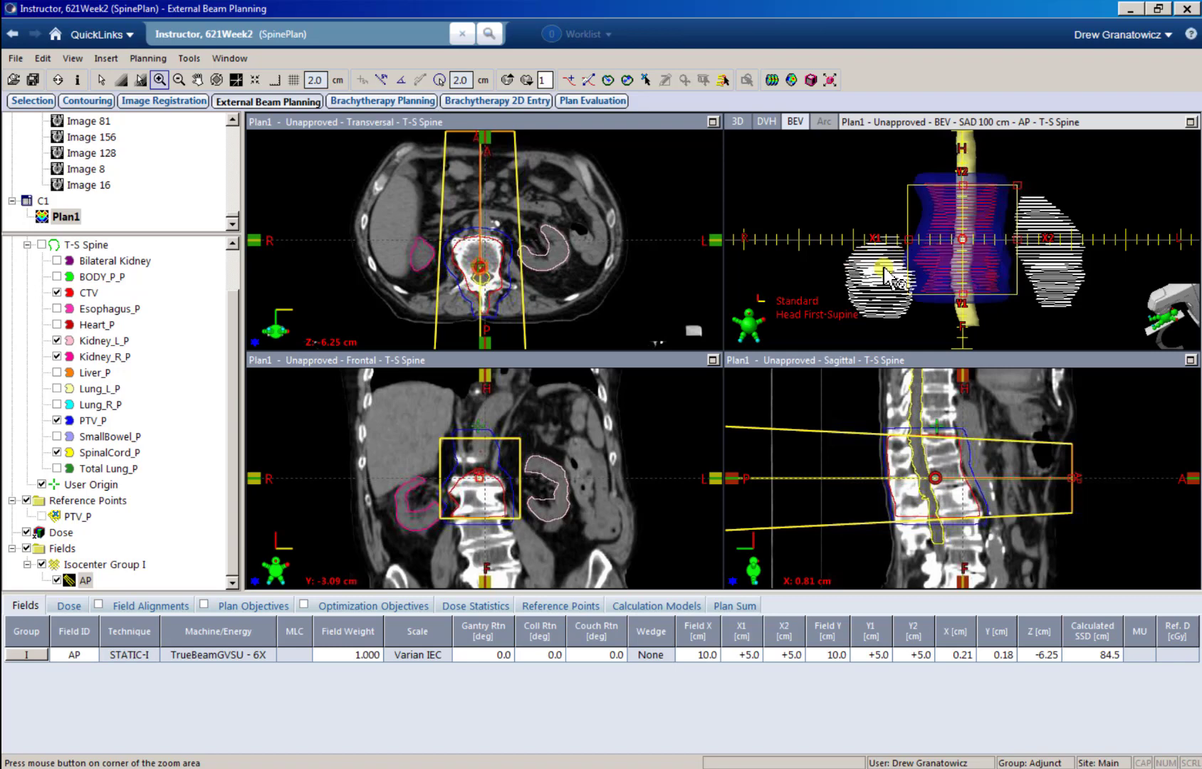
pyautogui.rightClick(84, 580)
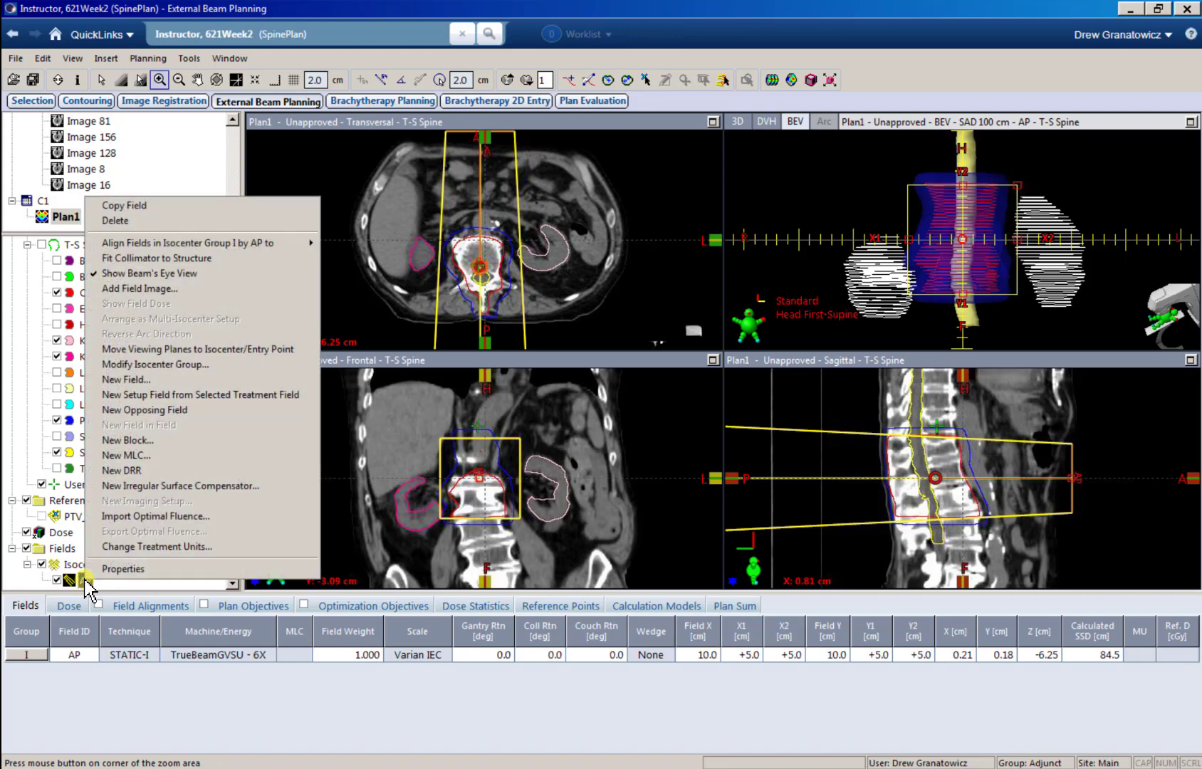
pyautogui.click(123, 471)
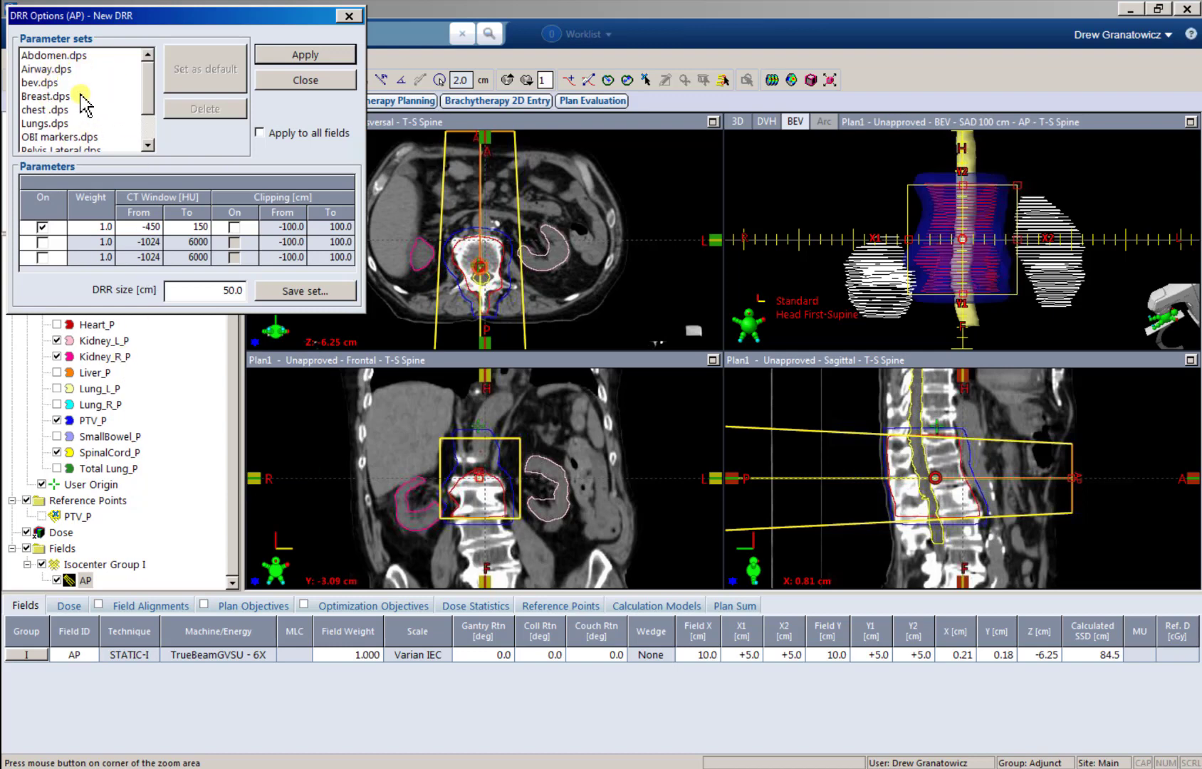
pyautogui.scroll(-1, 84, 103)
pyautogui.scroll(1, 84, 103)
pyautogui.click(66, 56)
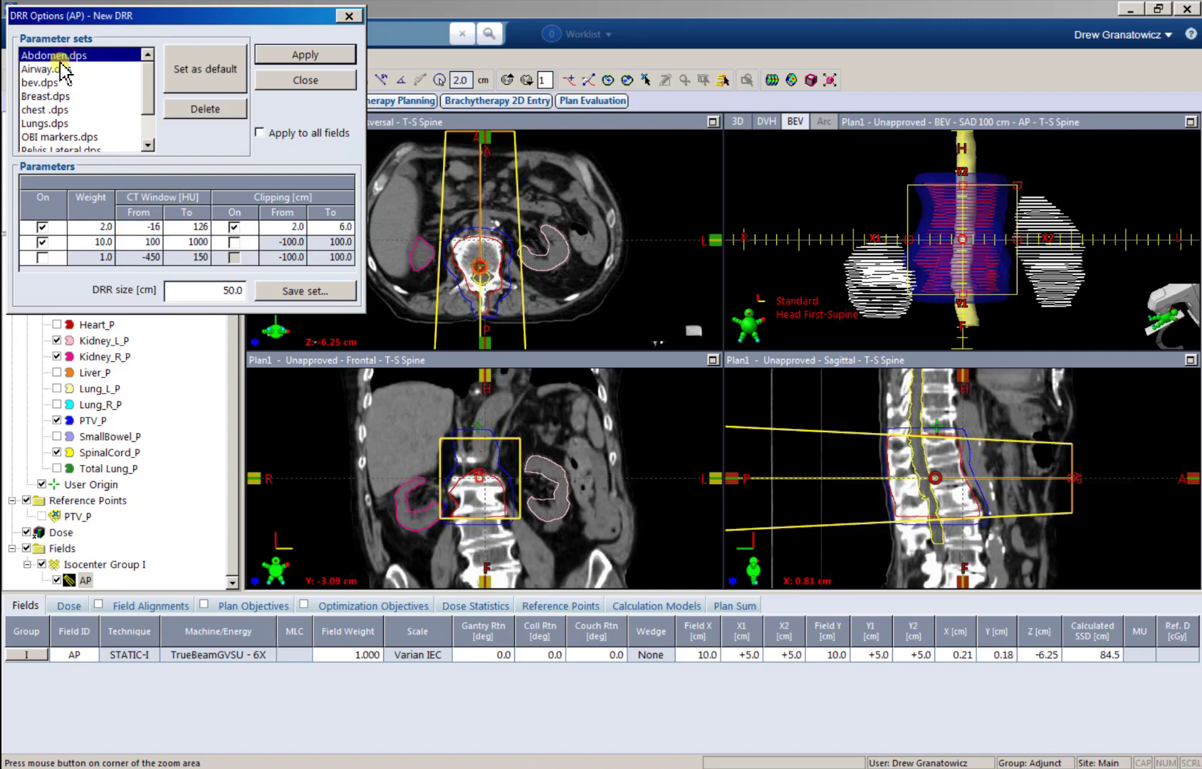
pyautogui.click(306, 54)
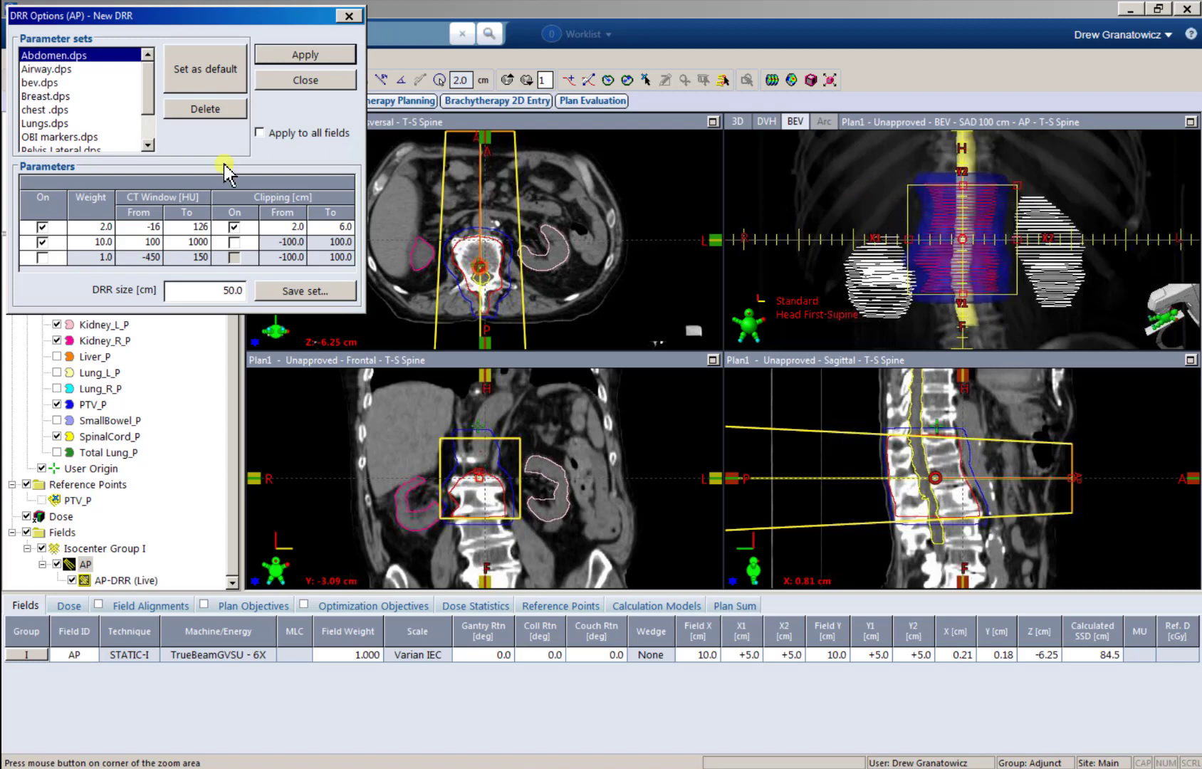
# Step: Try the Breast.dps parameter set on the AP DRR, and apply the chest .dps set instead
pyautogui.click(51, 97)
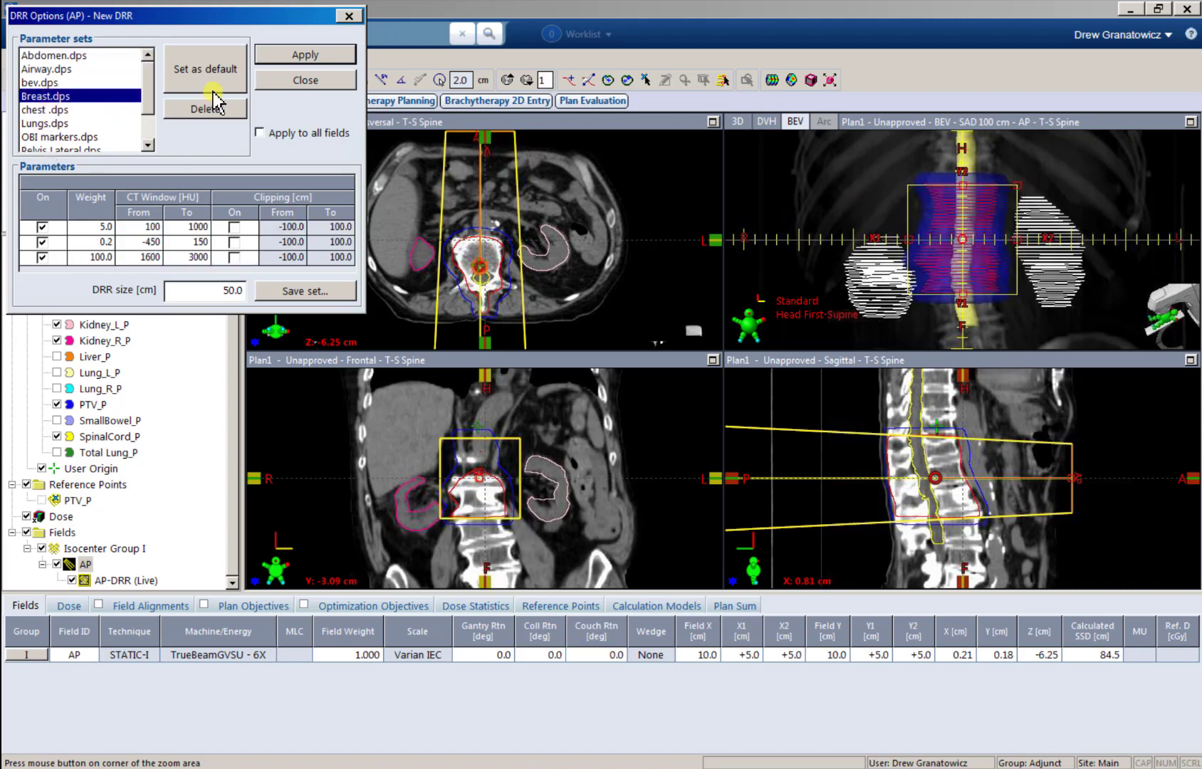
pyautogui.click(286, 54)
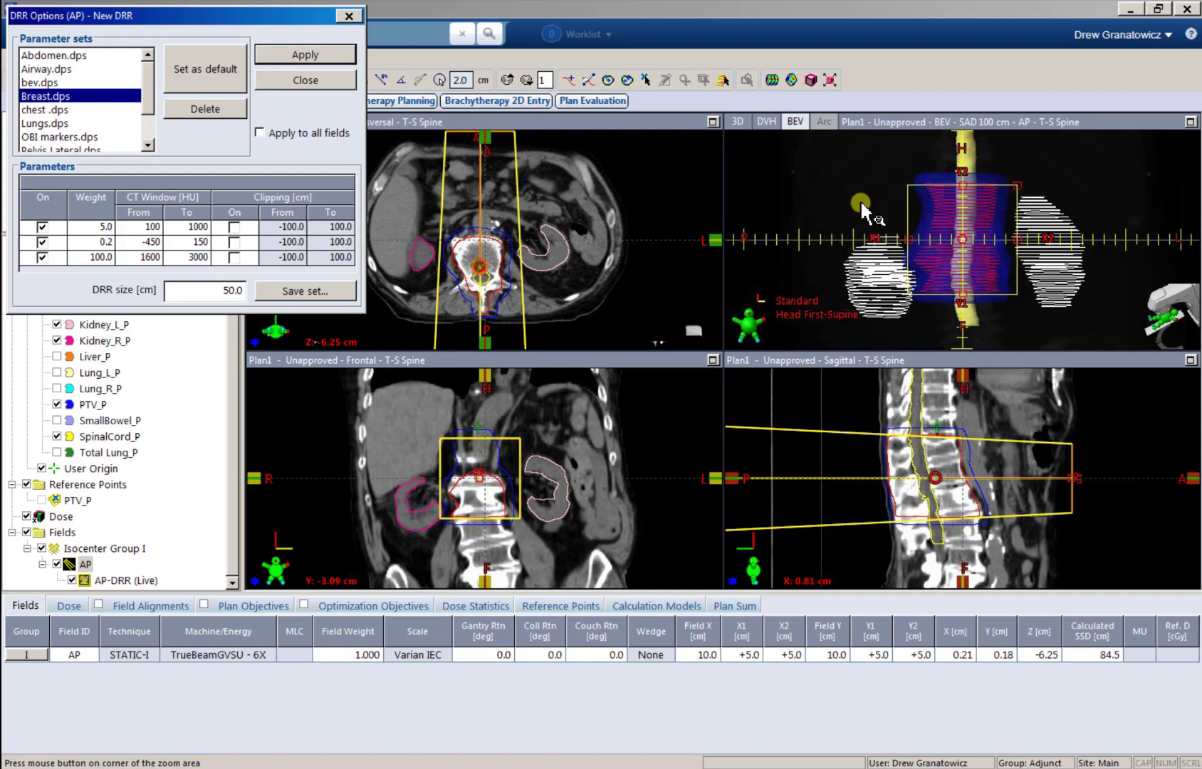
pyautogui.click(63, 109)
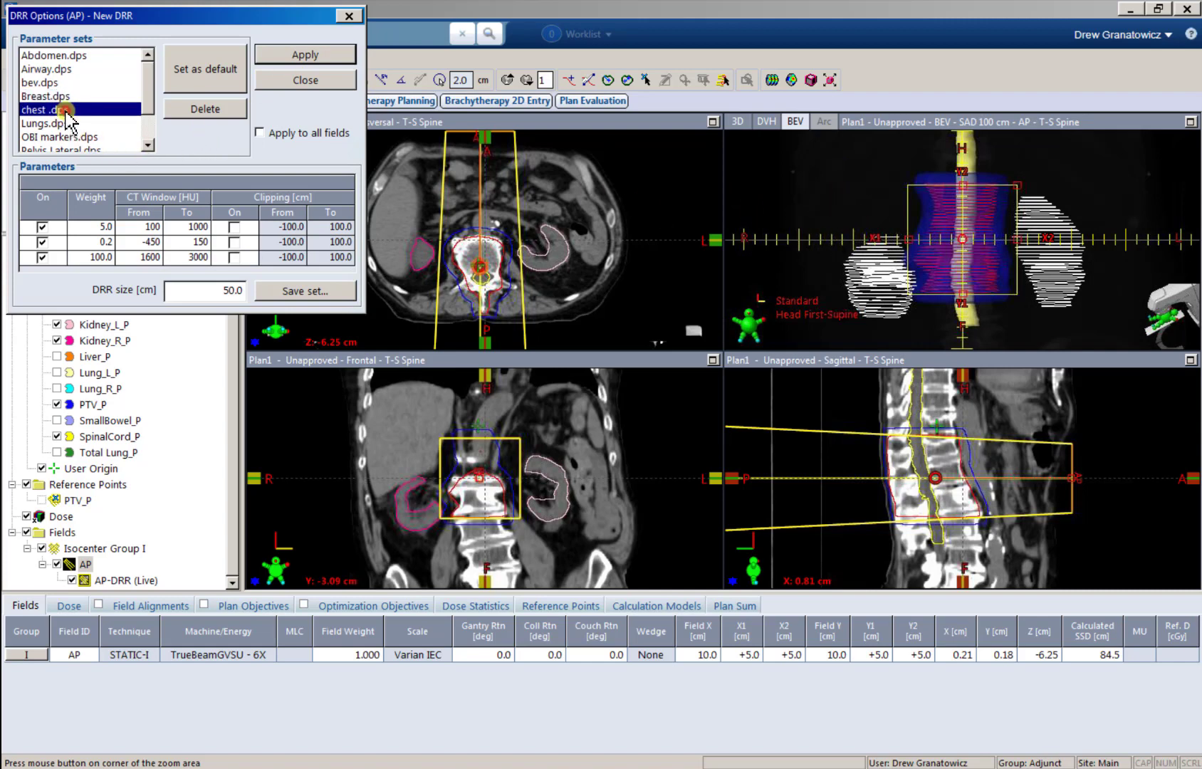
pyautogui.click(288, 54)
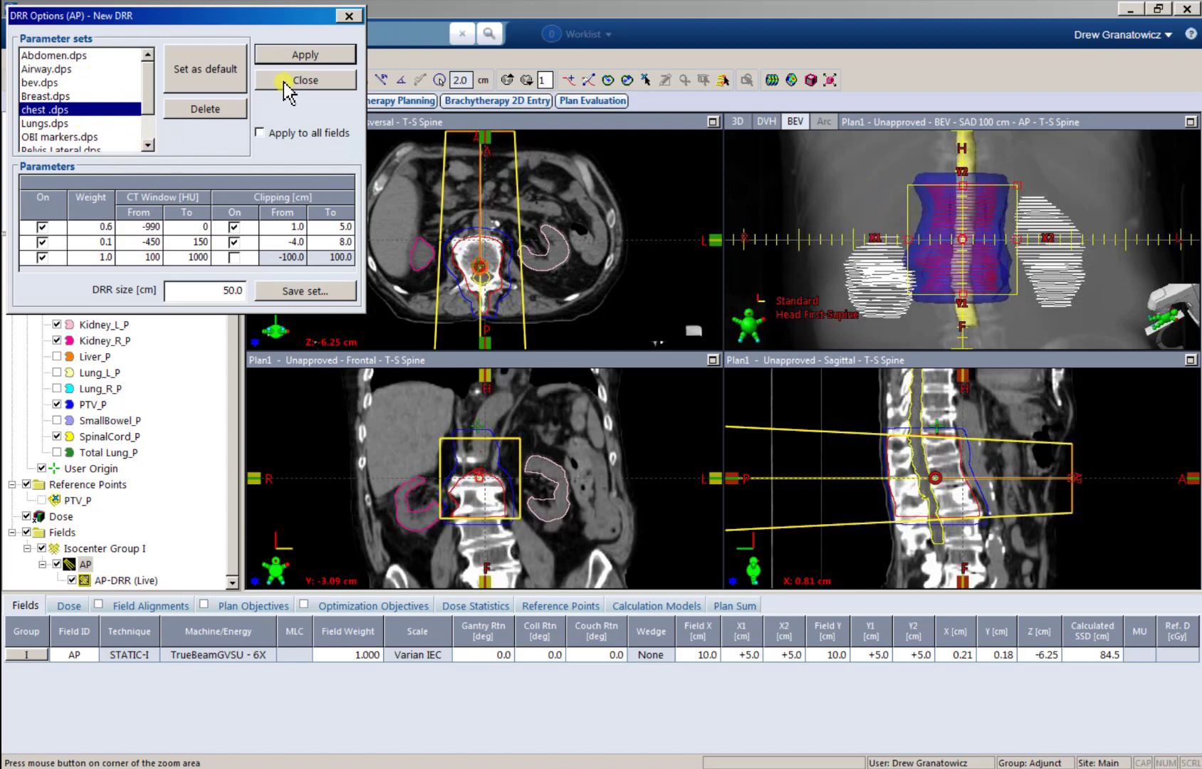
pyautogui.click(284, 81)
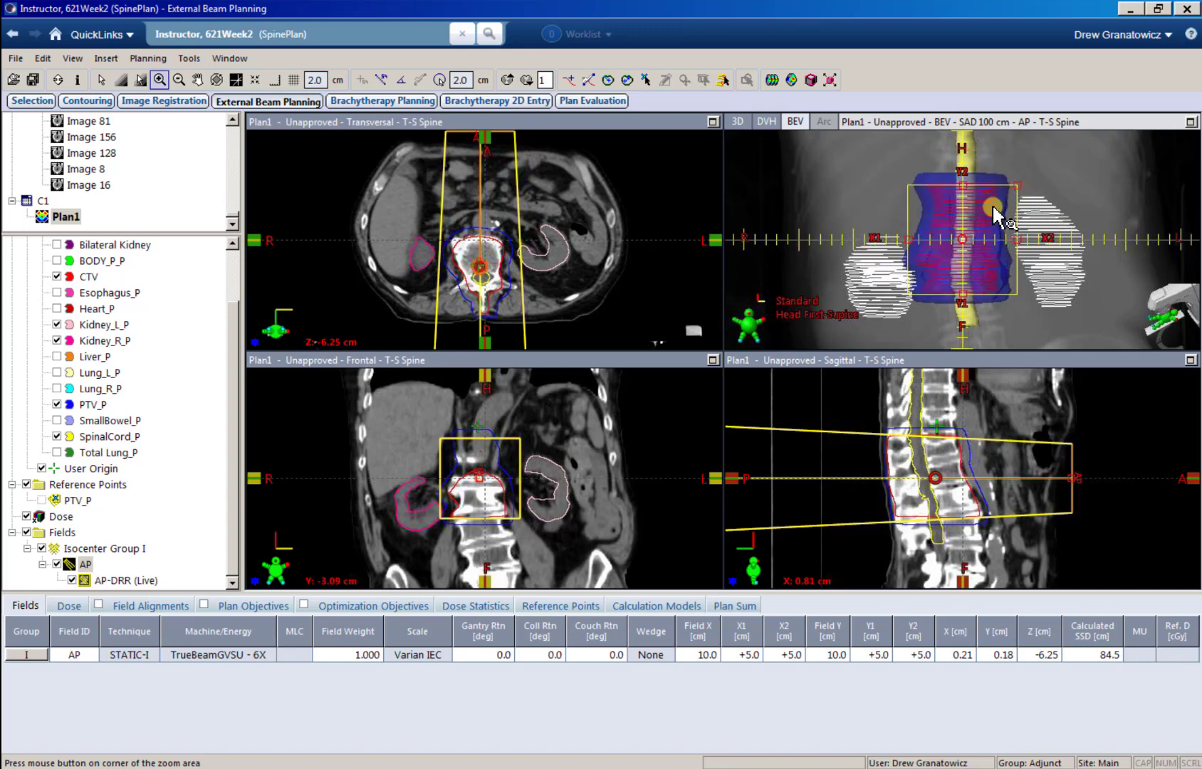
# Step: In the maximized beam's eye view, widen the AP jaws around PTV_P to about X1 +6.2, X2 +5.6, Y1 +7.0 and Y2 +7.3 cm
pyautogui.click(1189, 122)
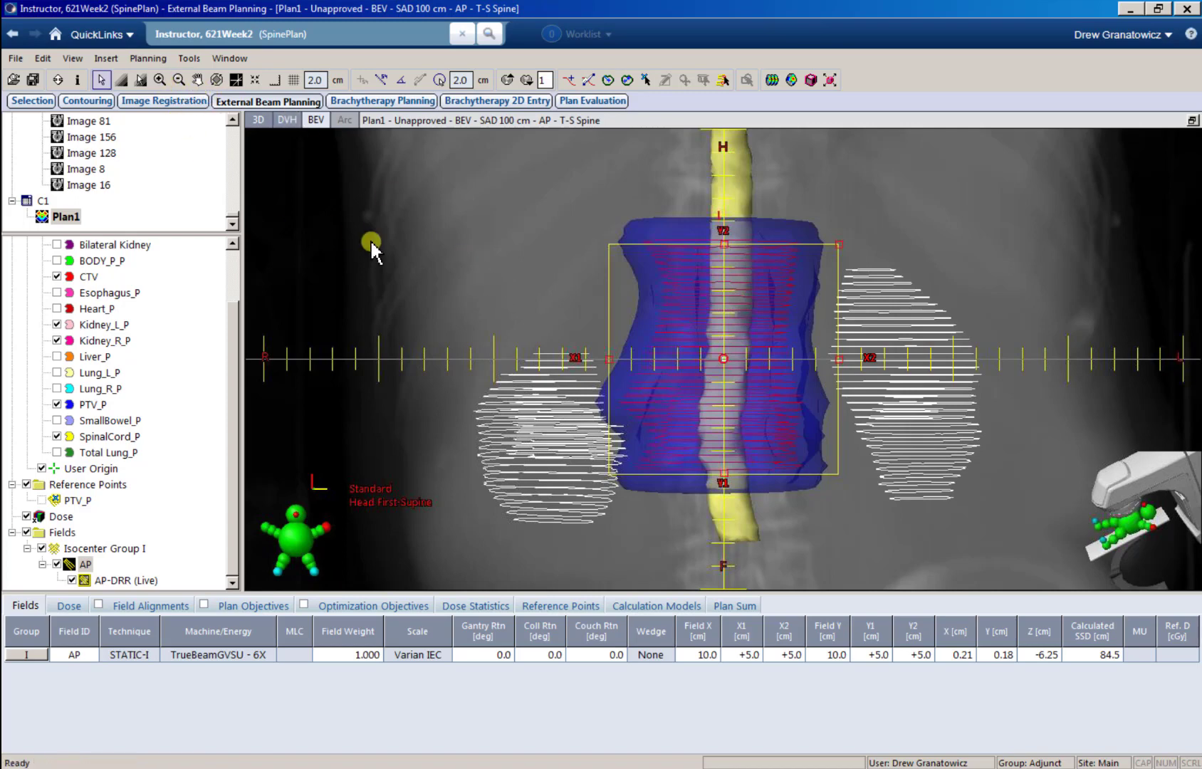
pyautogui.moveTo(725, 239); pyautogui.dragTo(724, 191)
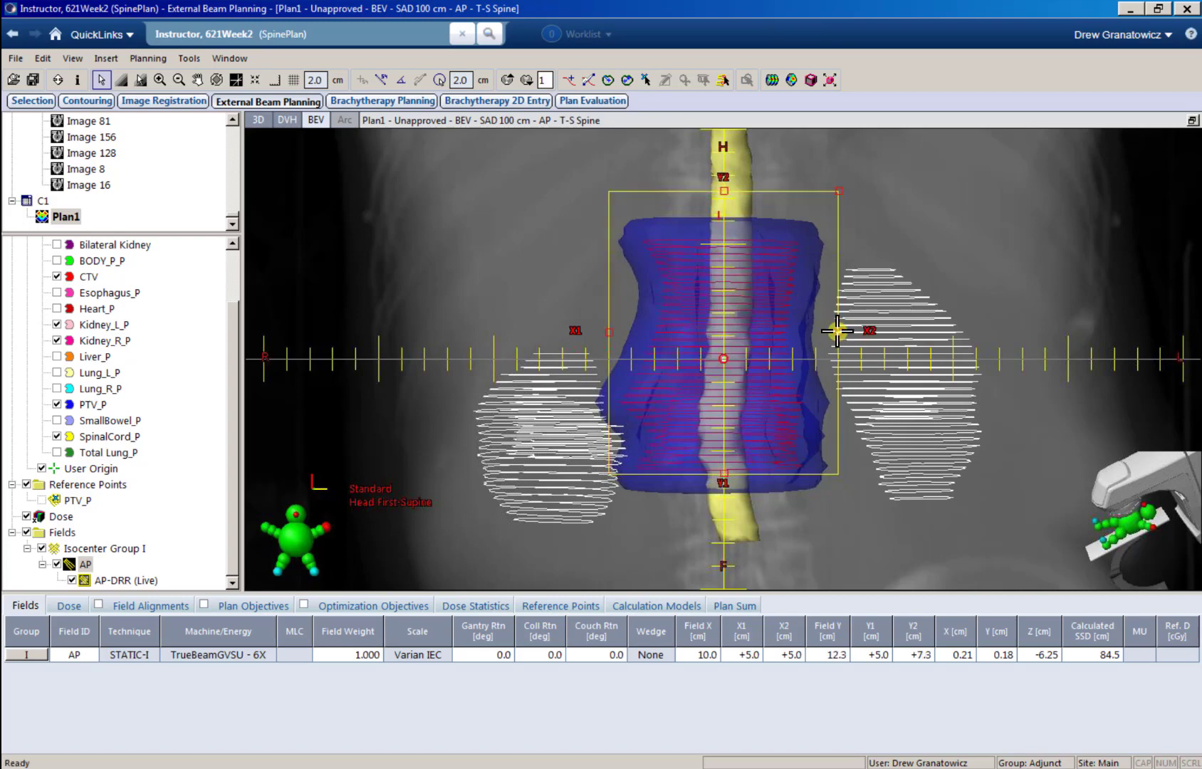
pyautogui.moveTo(838, 333); pyautogui.dragTo(852, 333)
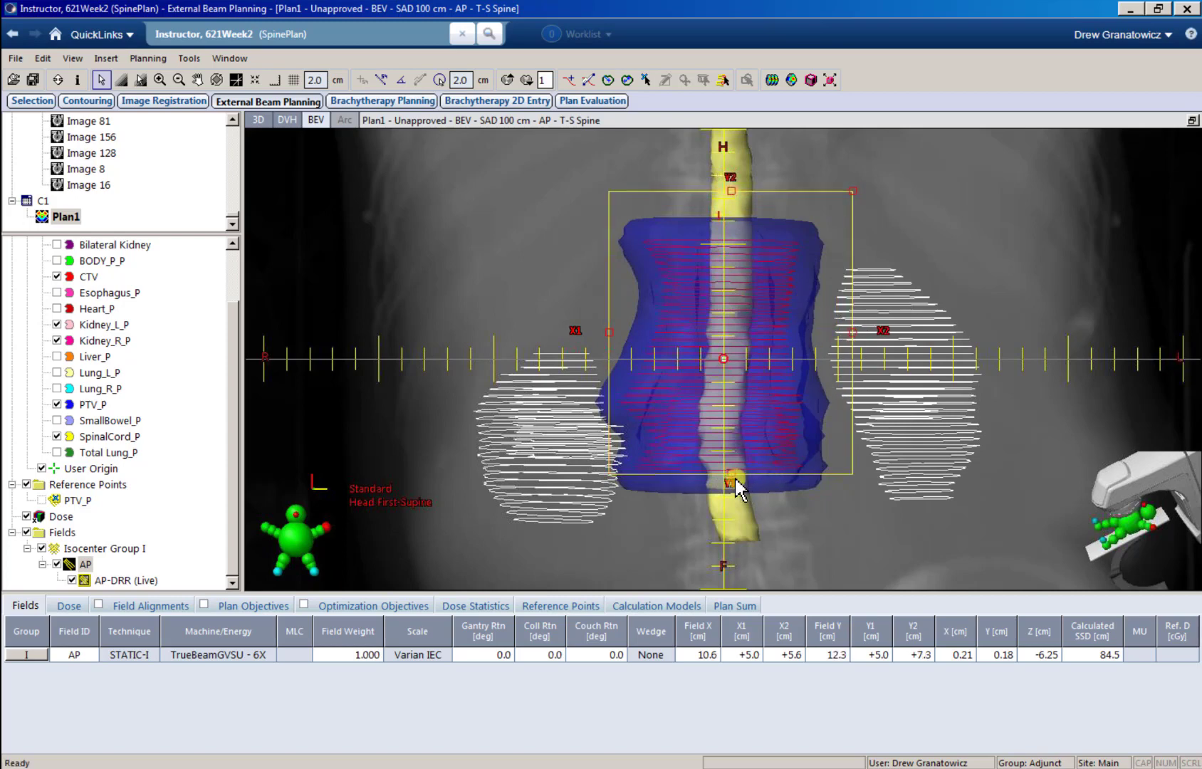
pyautogui.moveTo(734, 476); pyautogui.dragTo(730, 519)
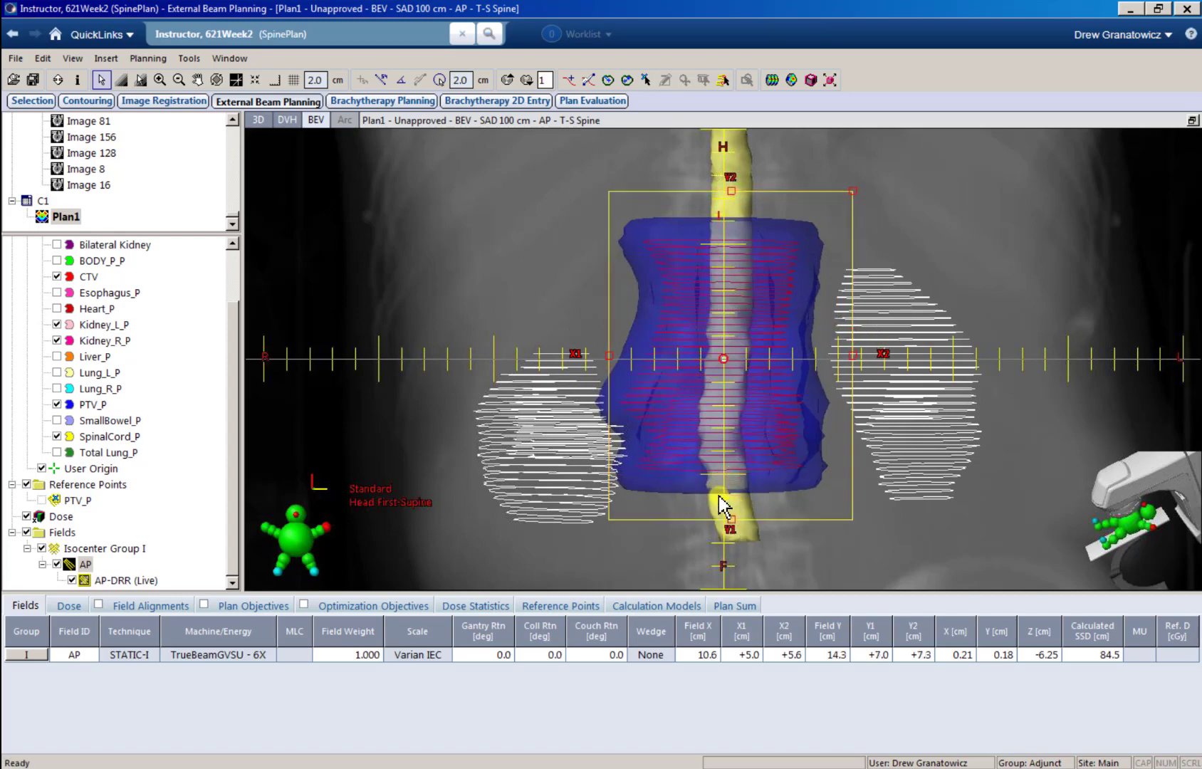
pyautogui.moveTo(609, 360); pyautogui.dragTo(581, 363)
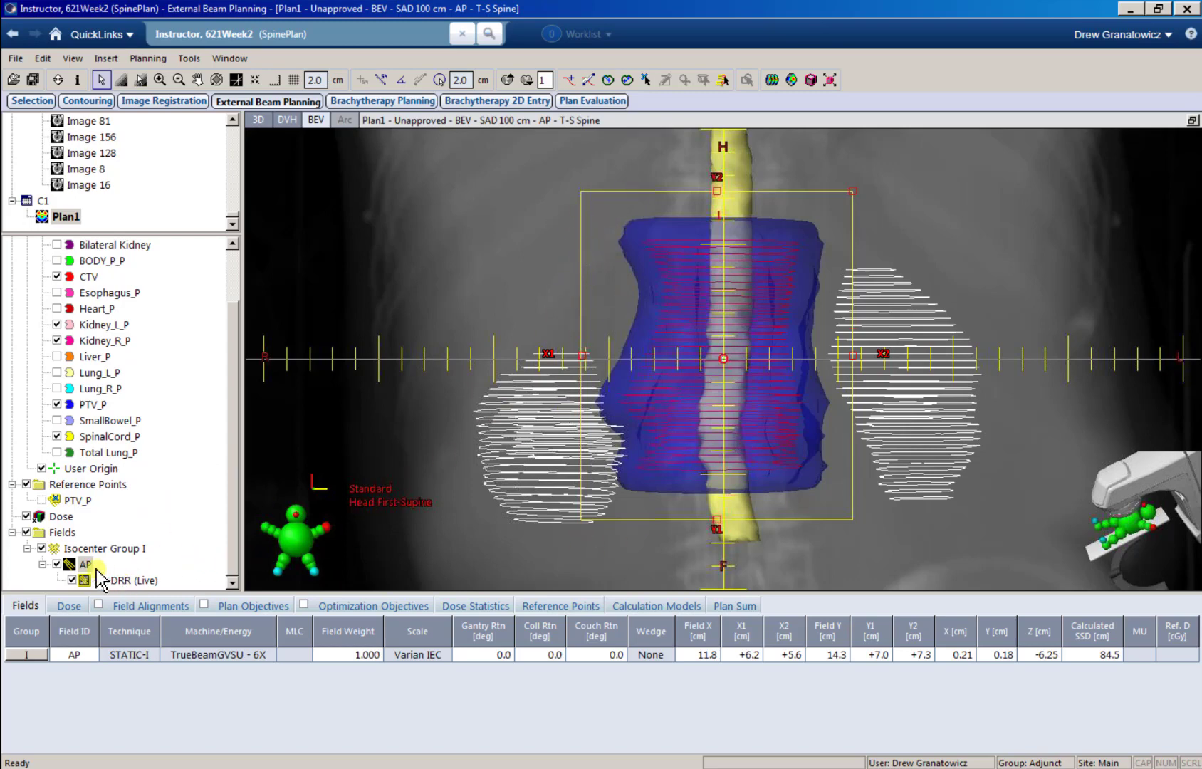
# Step: Add a static MLC to the AP field and draw its aperture freehand around PTV_P, fitted to Middle with closed leaves to Center
pyautogui.rightClick(84, 563)
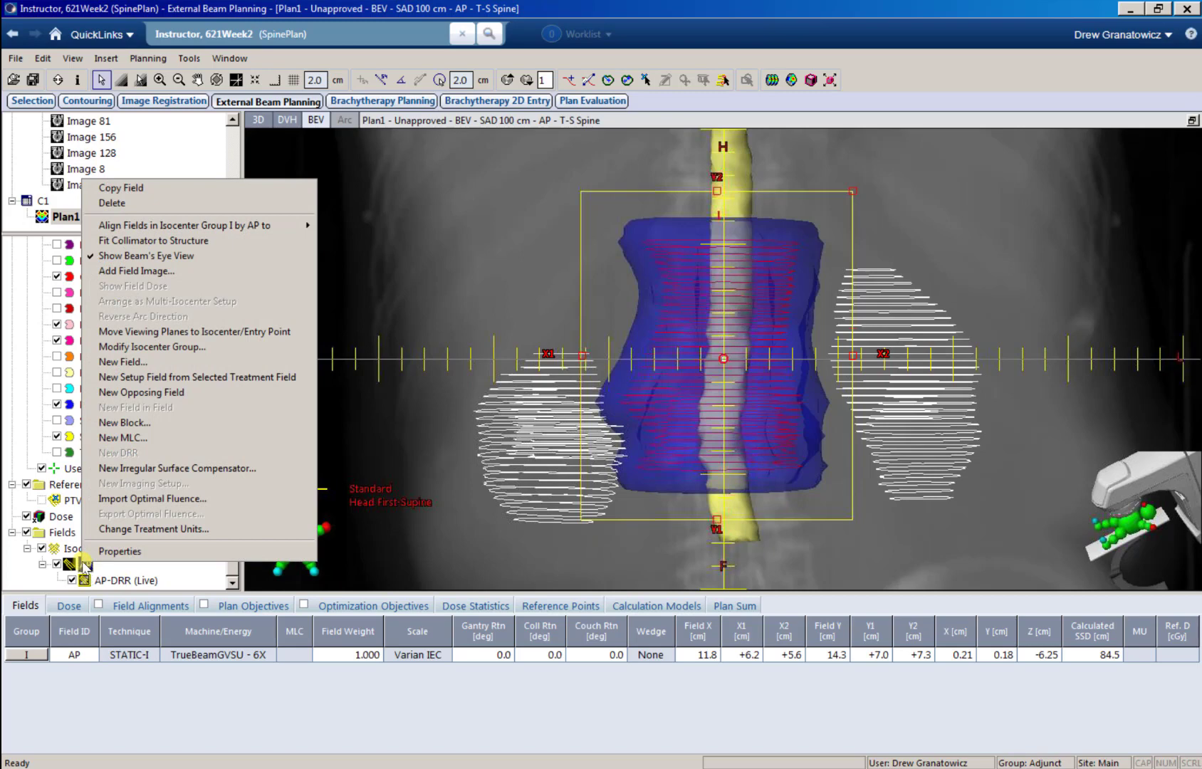
pyautogui.click(127, 438)
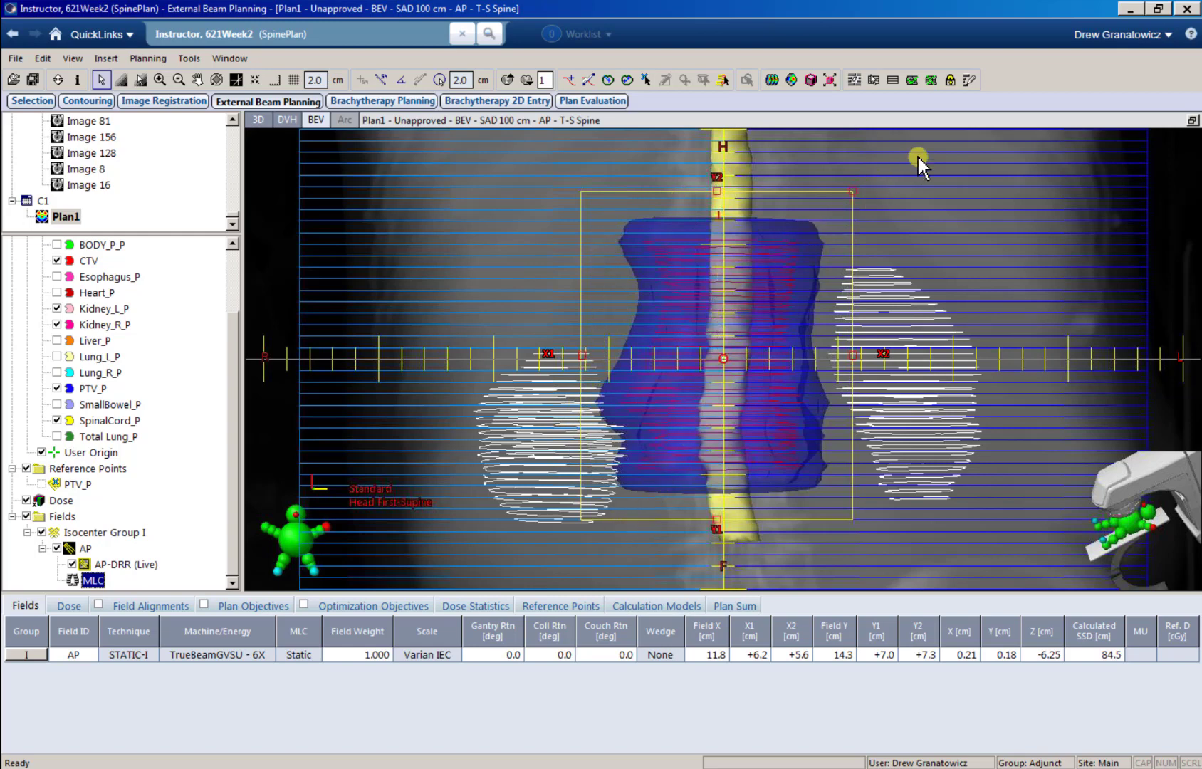
pyautogui.click(967, 84)
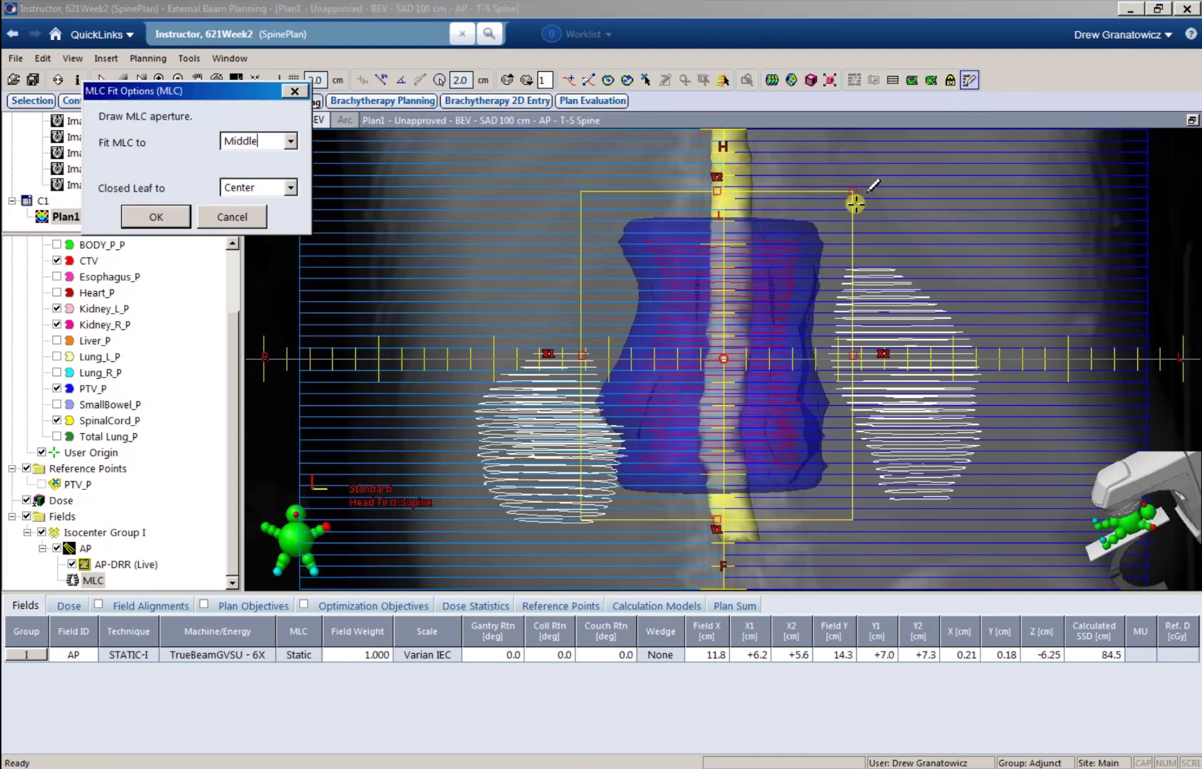
pyautogui.click(797, 192)
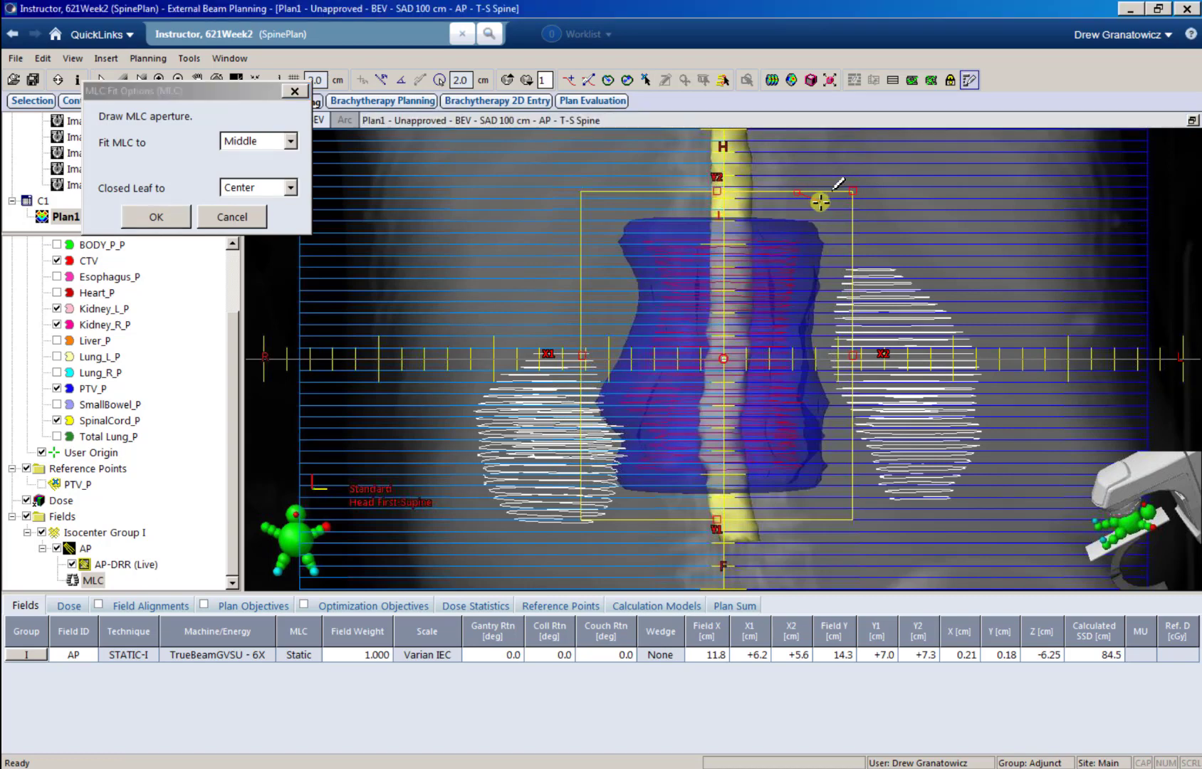
pyautogui.moveTo(845, 232)
pyautogui.mouseDown()
pyautogui.moveTo(847, 503)
pyautogui.moveTo(816, 524)
pyautogui.moveTo(598, 526)
pyautogui.moveTo(577, 476)
pyautogui.moveTo(572, 387)
pyautogui.moveTo(608, 313)
pyautogui.moveTo(584, 209)
pyautogui.moveTo(607, 188)
pyautogui.moveTo(794, 187)
pyautogui.mouseUp()
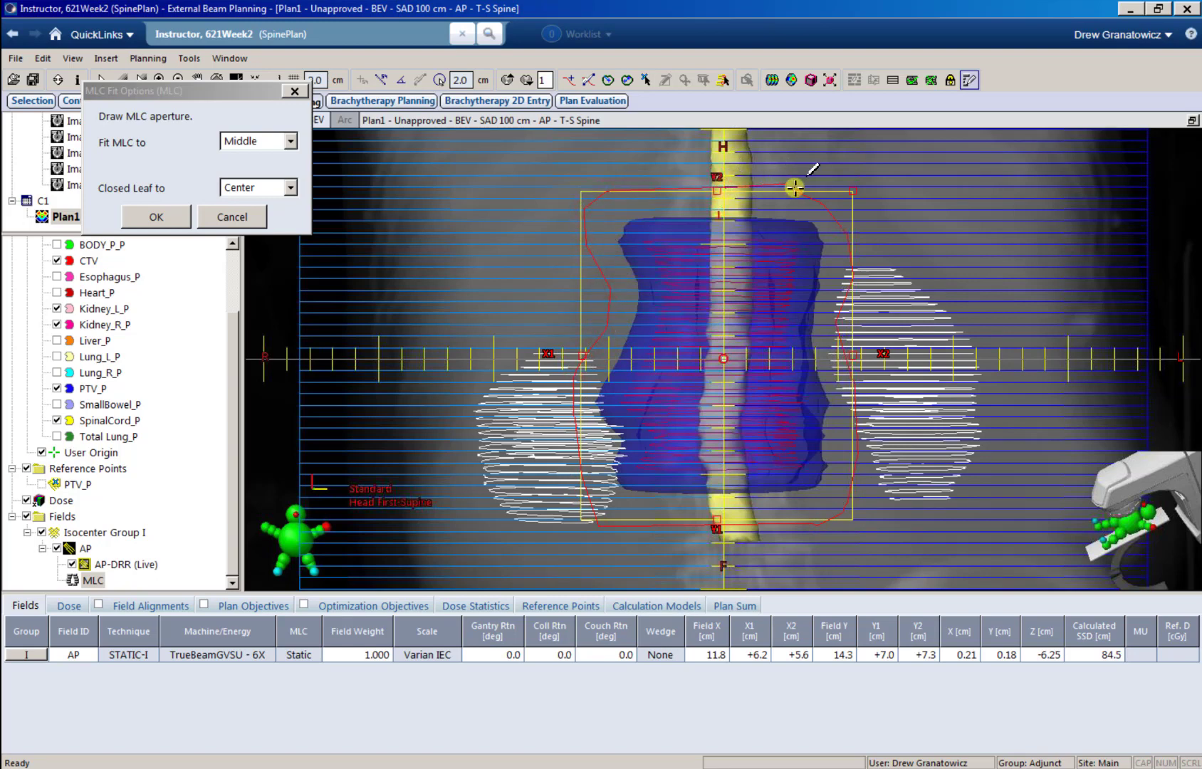
pyautogui.press('Return')
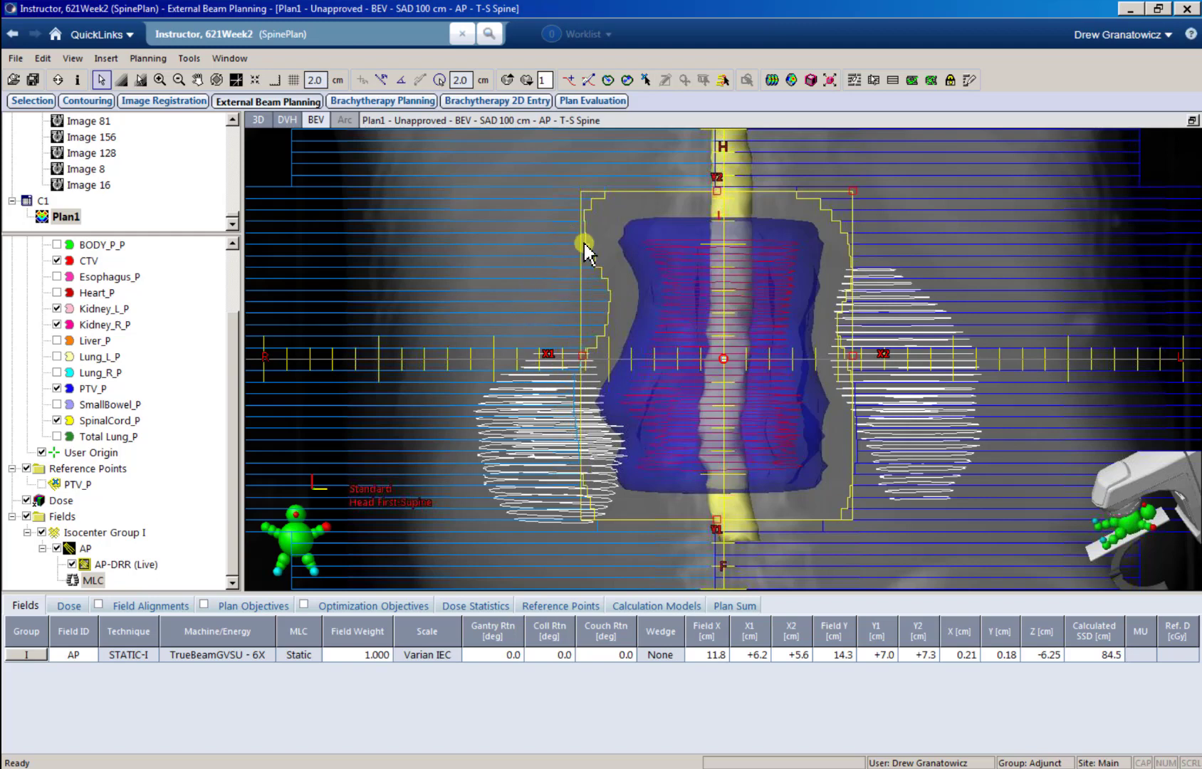
# Step: Select the X1-side MLC leaves beside the upper half of PTV_P and shift them slightly outward
pyautogui.click(873, 81)
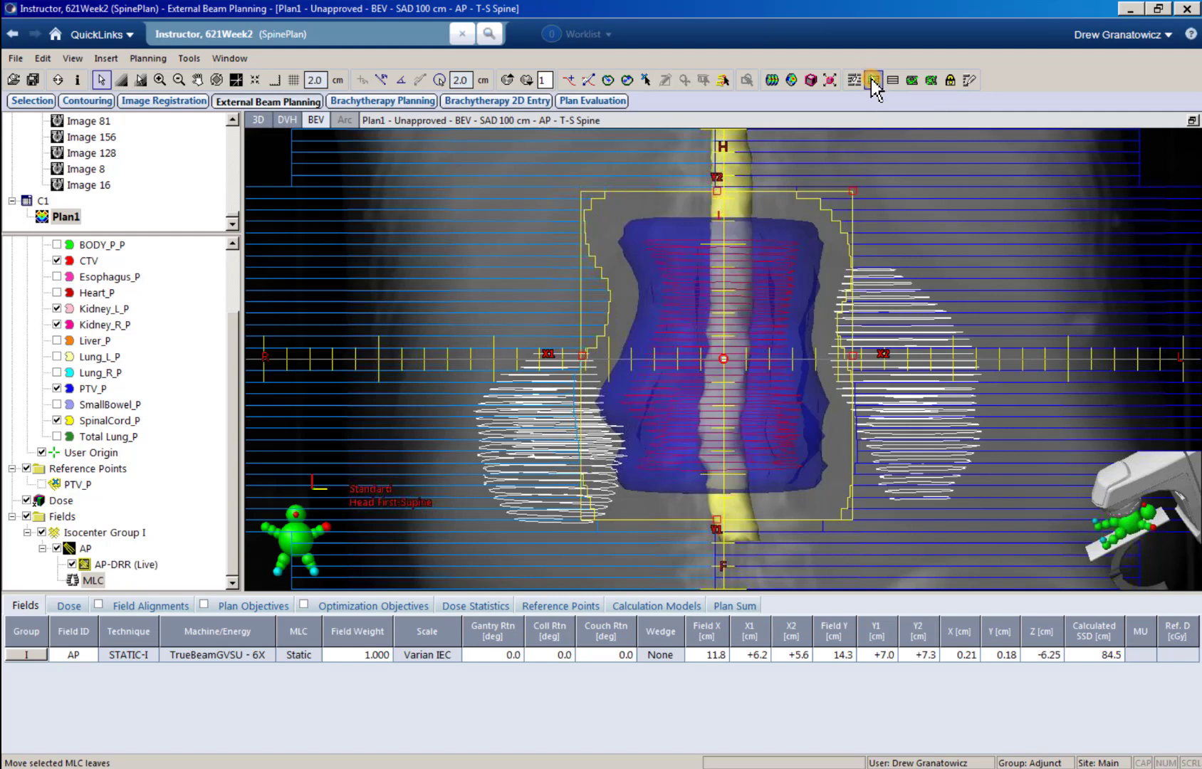
pyautogui.click(568, 230)
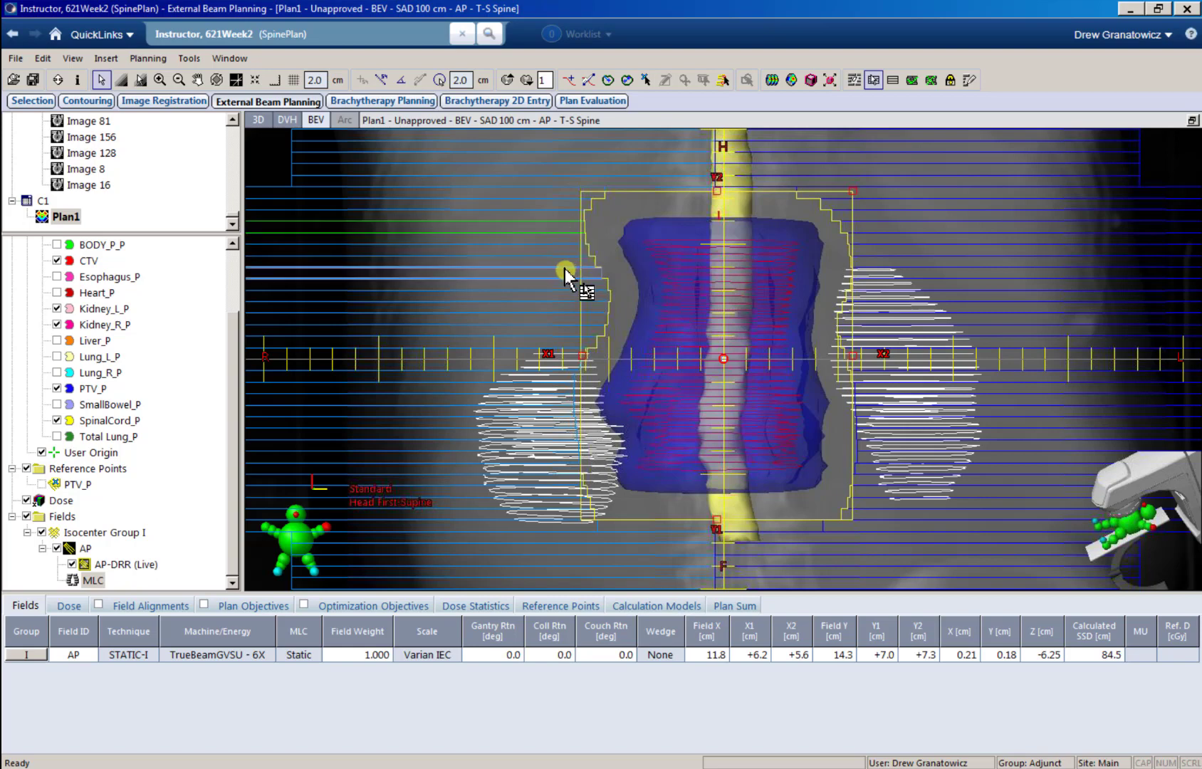
pyautogui.moveTo(563, 273)
pyautogui.mouseDown()
pyautogui.moveTo(549, 363)
pyautogui.moveTo(542, 290)
pyautogui.moveTo(556, 241)
pyautogui.moveTo(553, 329)
pyautogui.moveTo(557, 229)
pyautogui.moveTo(562, 356)
pyautogui.moveTo(558, 345)
pyautogui.mouseUp()
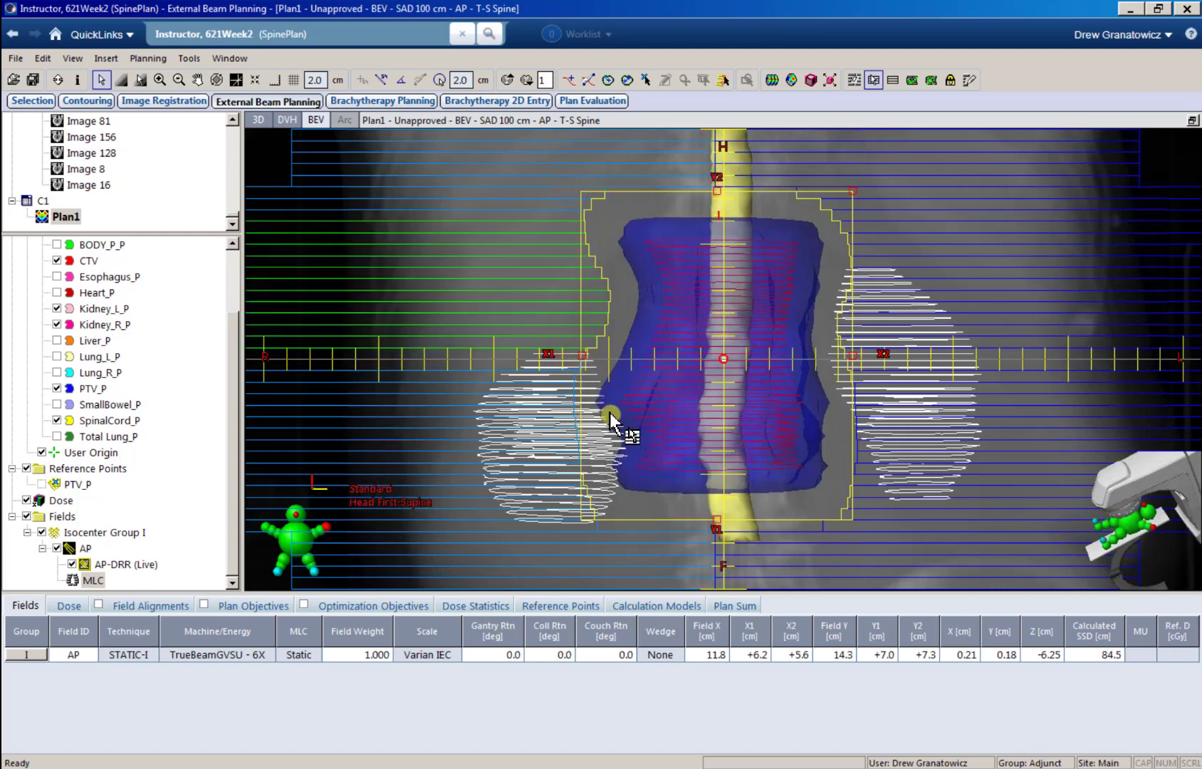
pyautogui.moveTo(610, 413)
pyautogui.mouseDown()
pyautogui.moveTo(545, 313)
pyautogui.moveTo(496, 318)
pyautogui.moveTo(563, 333)
pyautogui.moveTo(512, 324)
pyautogui.moveTo(556, 332)
pyautogui.moveTo(542, 333)
pyautogui.mouseUp()
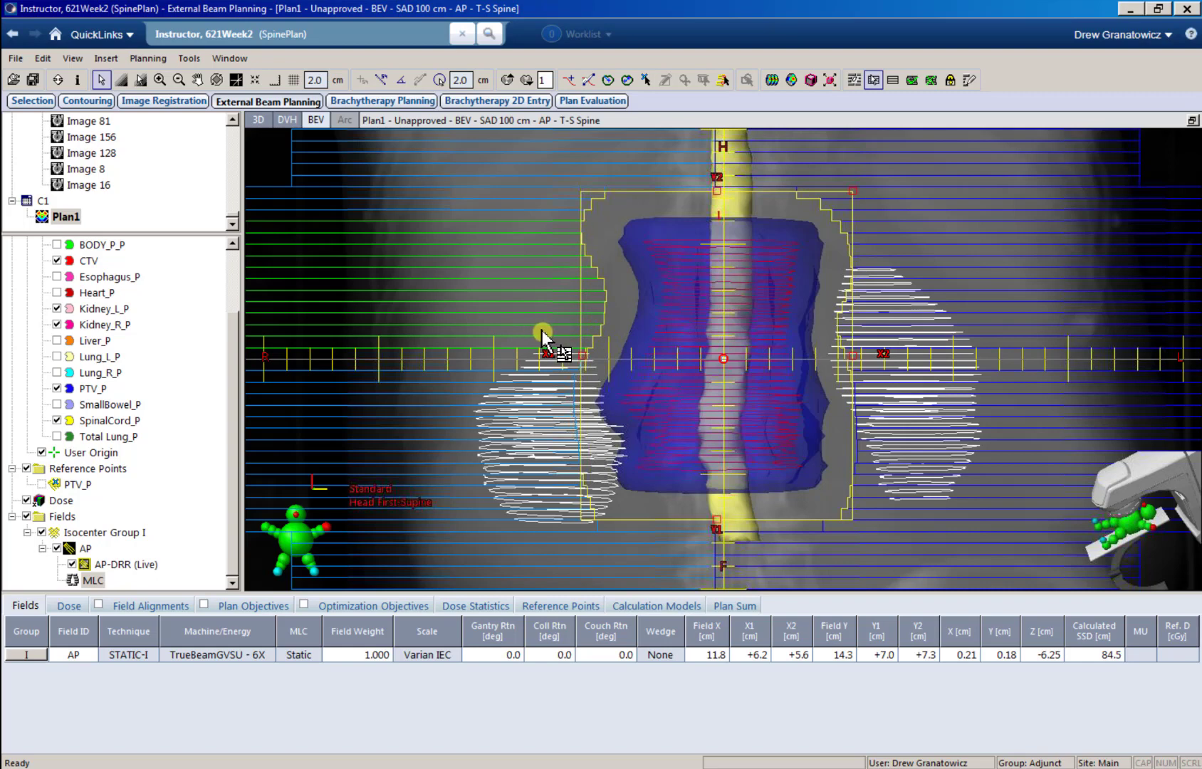
# Step: Redraw the AP MLC's X1-side edge freehand beside the upper half of PTV_P, fitted to Middle with closed leaves to Center
pyautogui.click(969, 81)
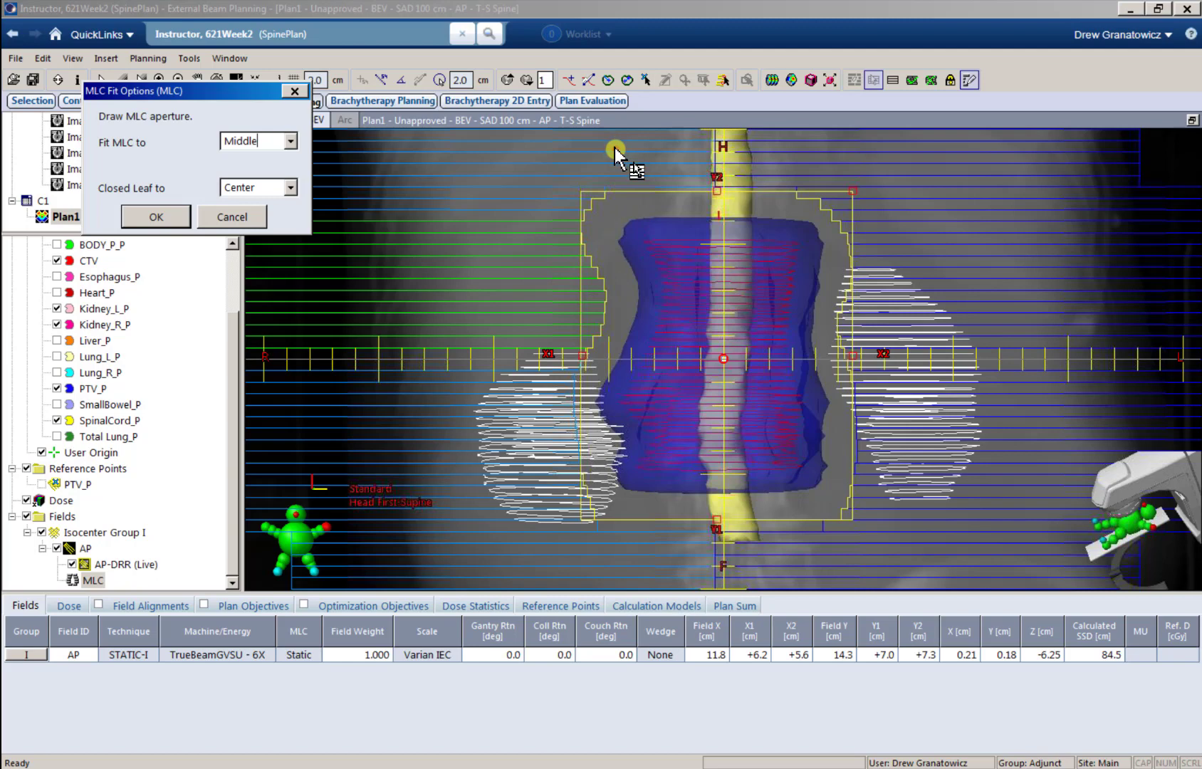
pyautogui.moveTo(615, 153)
pyautogui.mouseDown()
pyautogui.moveTo(584, 310)
pyautogui.moveTo(596, 404)
pyautogui.moveTo(613, 430)
pyautogui.mouseUp()
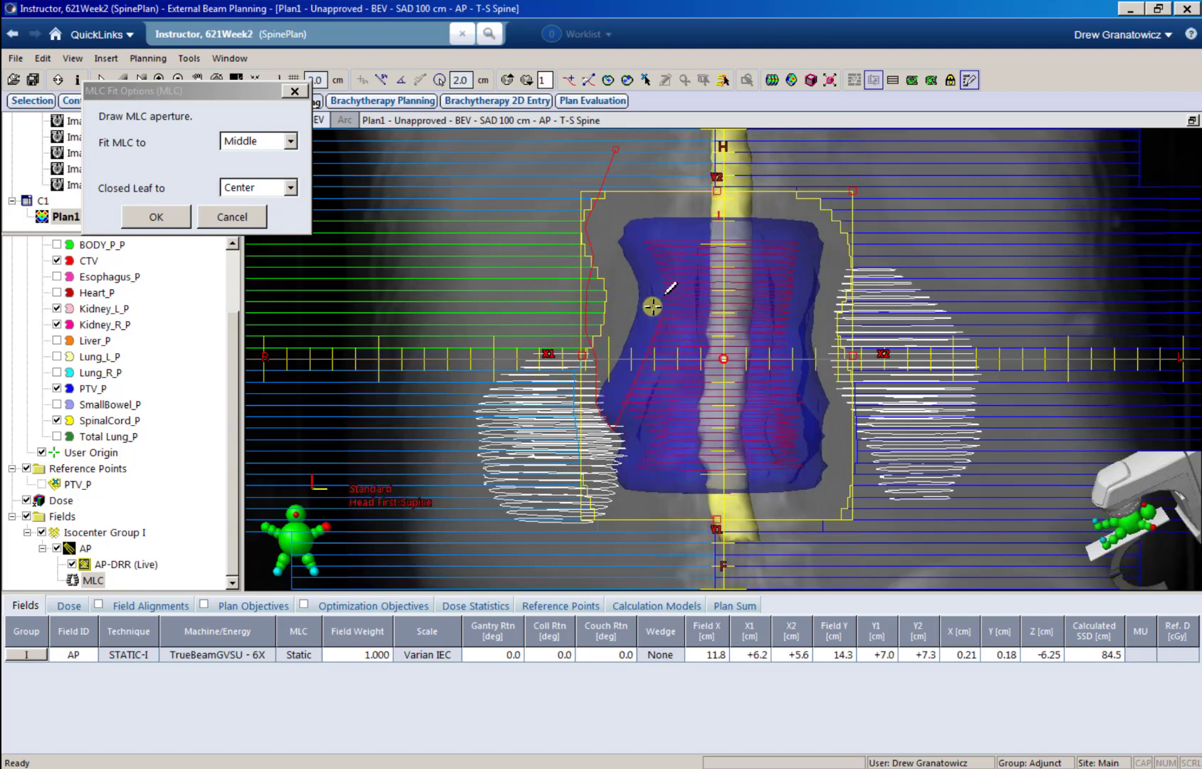
pyautogui.moveTo(584, 229)
pyautogui.mouseDown()
pyautogui.moveTo(582, 326)
pyautogui.moveTo(598, 370)
pyautogui.moveTo(628, 386)
pyautogui.moveTo(674, 279)
pyautogui.moveTo(640, 168)
pyautogui.moveTo(619, 147)
pyautogui.mouseUp()
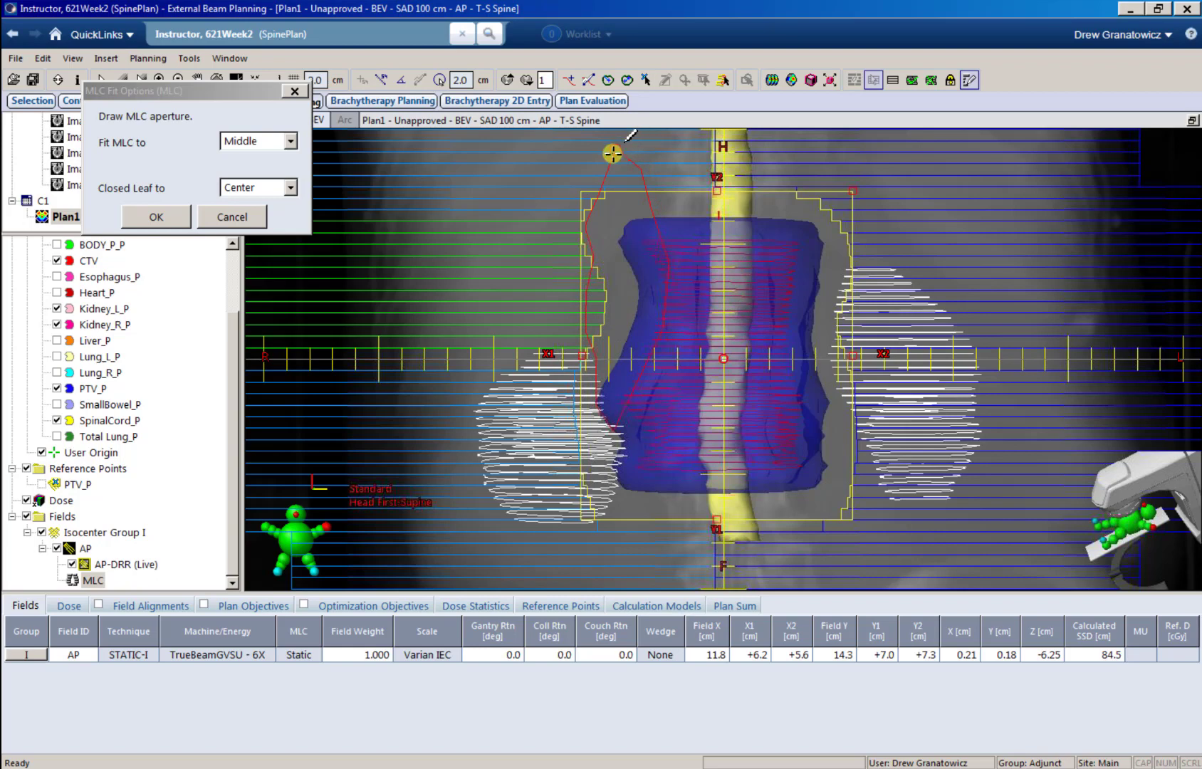
pyautogui.press('Return')
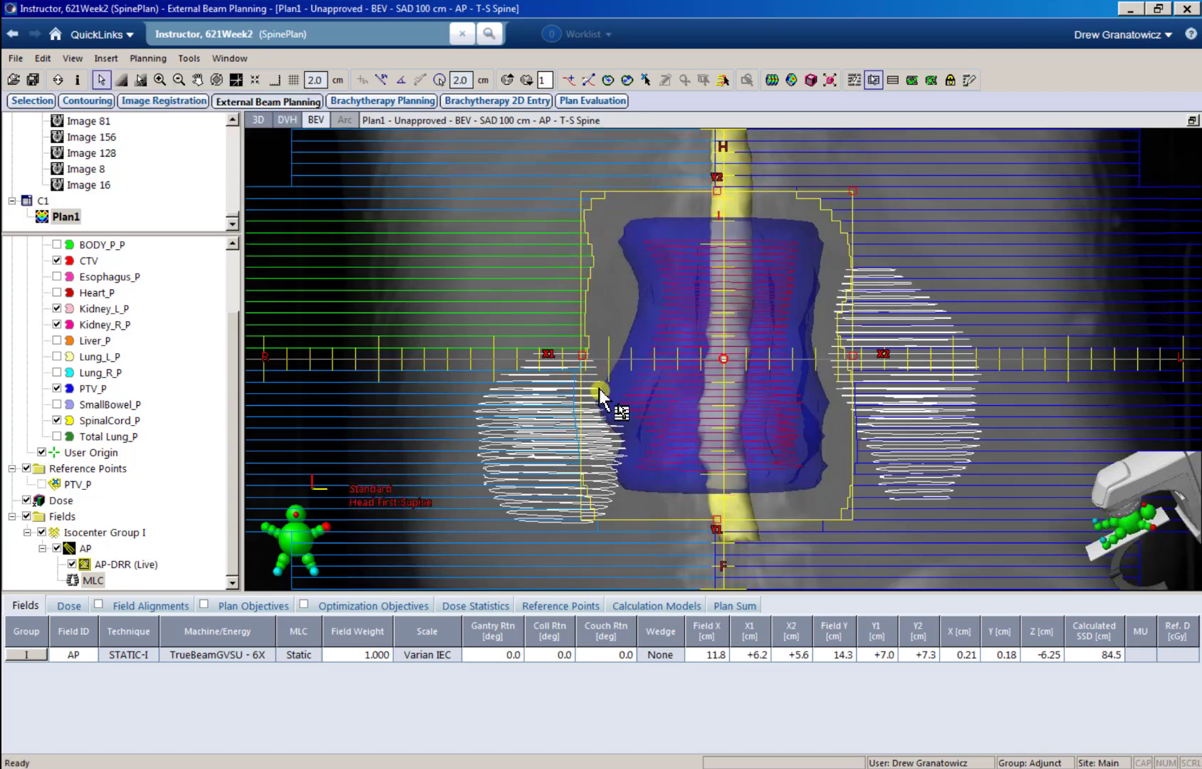
pyautogui.click(969, 80)
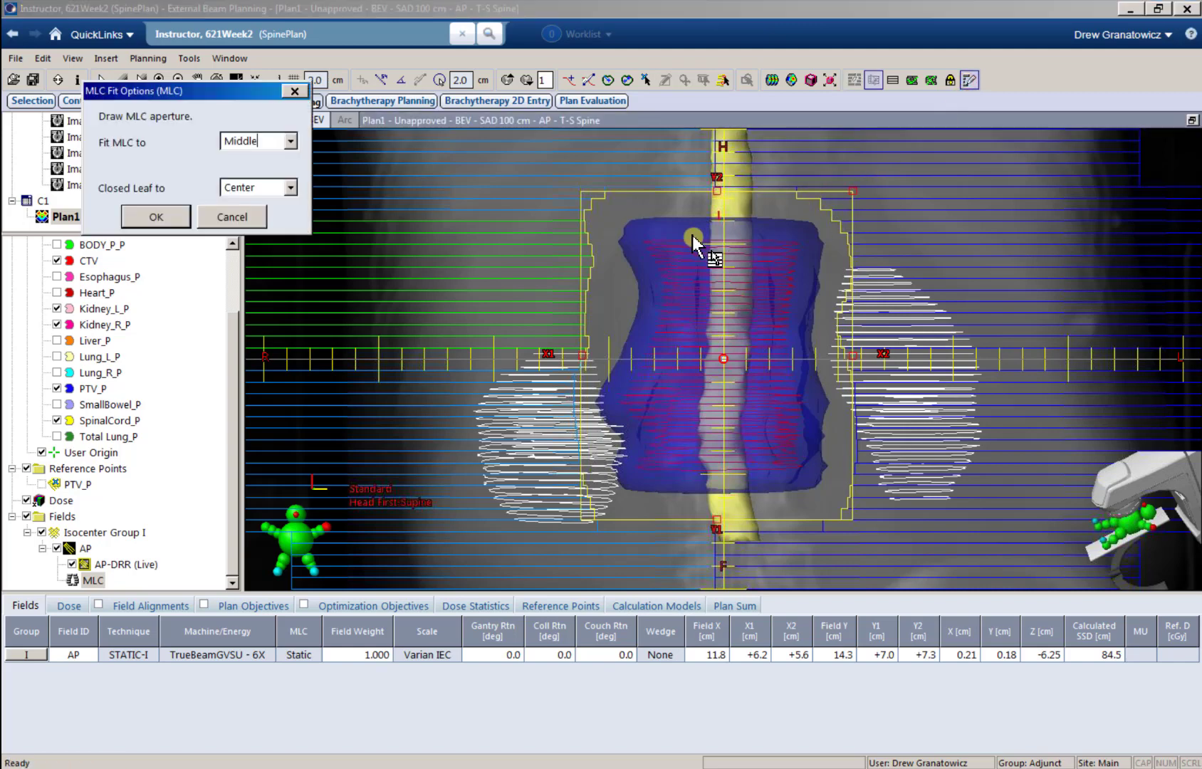
pyautogui.moveTo(604, 194)
pyautogui.mouseDown()
pyautogui.moveTo(612, 283)
pyautogui.moveTo(599, 366)
pyautogui.moveTo(623, 427)
pyautogui.moveTo(652, 271)
pyautogui.moveTo(606, 195)
pyautogui.mouseUp()
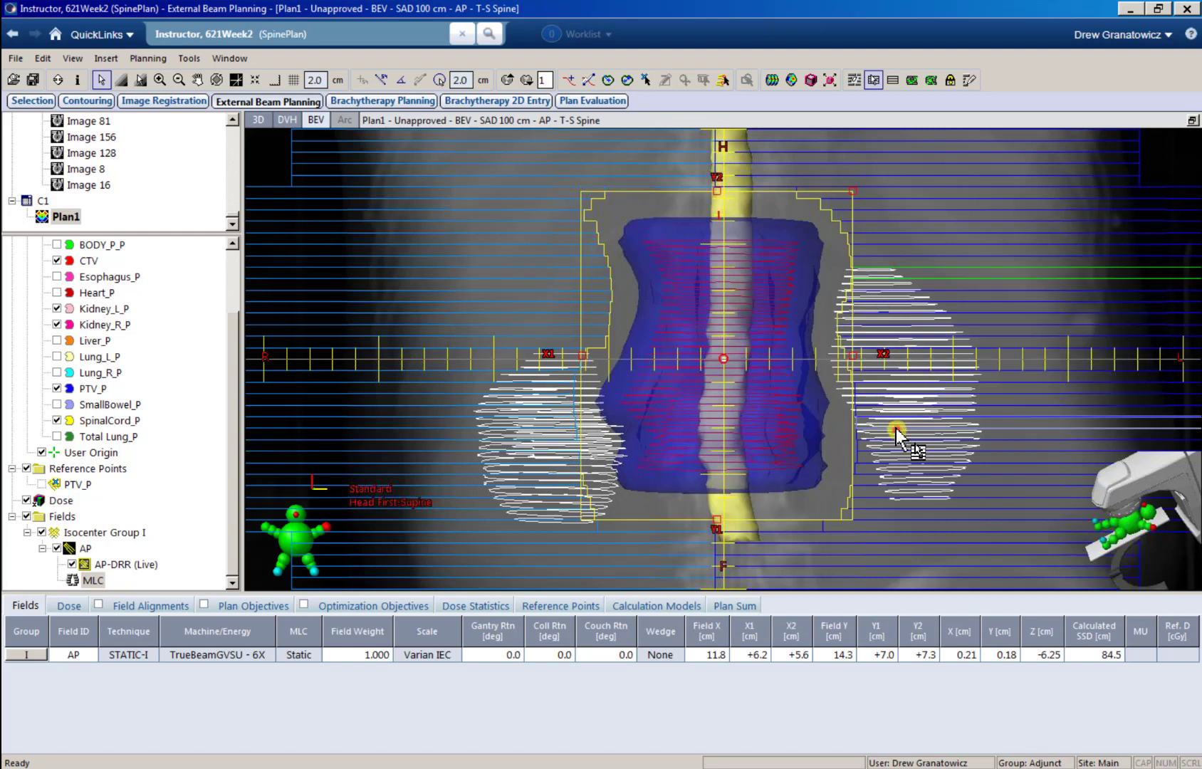
# Step: Turn off individual leaf editing and draw a new closed AP MLC aperture freehand, mostly inside PTV_P
pyautogui.click(873, 79)
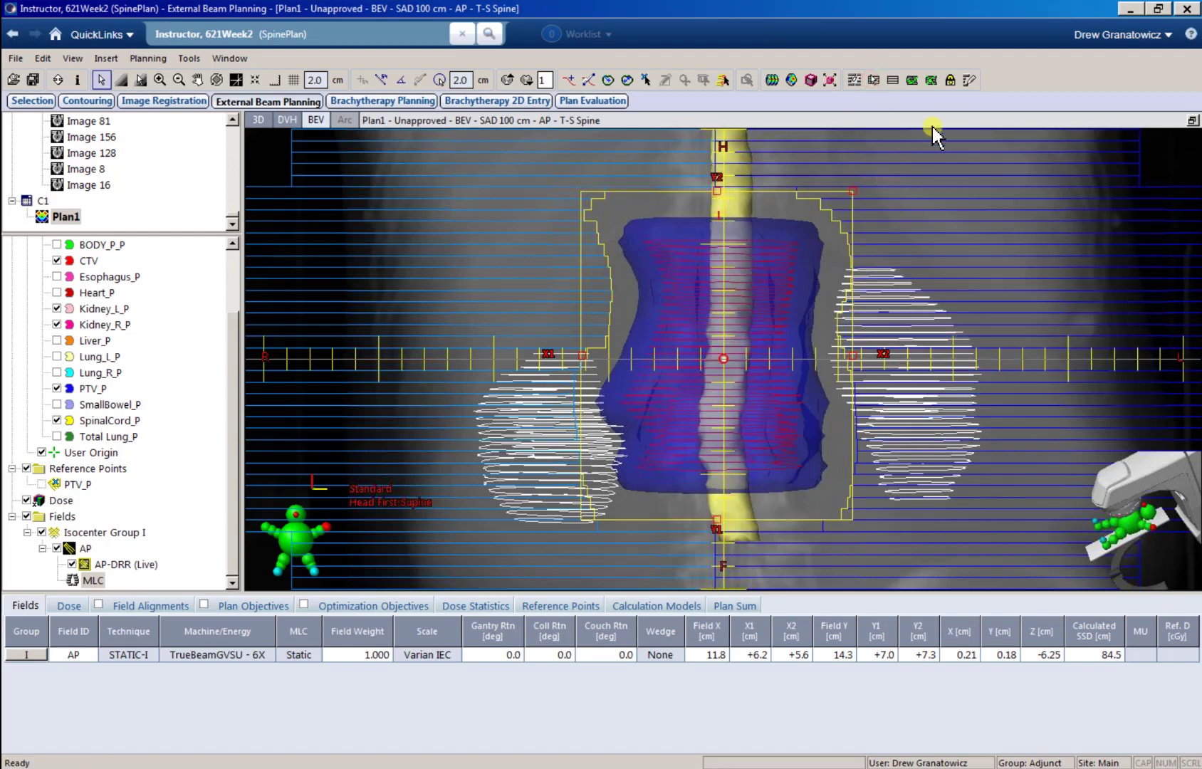
pyautogui.click(969, 79)
pyautogui.moveTo(769, 229)
pyautogui.mouseDown()
pyautogui.moveTo(787, 271)
pyautogui.moveTo(801, 406)
pyautogui.moveTo(683, 484)
pyautogui.moveTo(634, 306)
pyautogui.moveTo(712, 219)
pyautogui.moveTo(768, 227)
pyautogui.mouseUp()
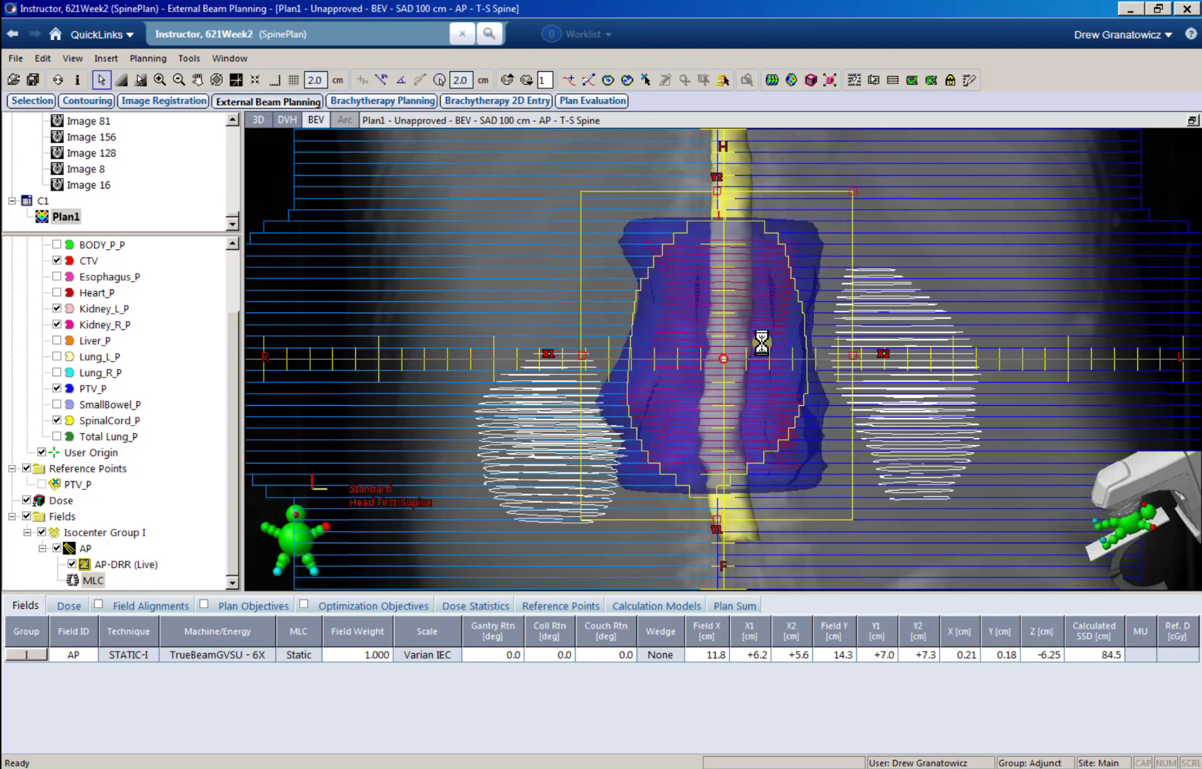
# Step: Fit the AP field's MLC to PTV_P with a 0.50 cm circular margin, leaf edges meeting at Middle, closed leaves at Center, and optimized jaws
pyautogui.click(853, 80)
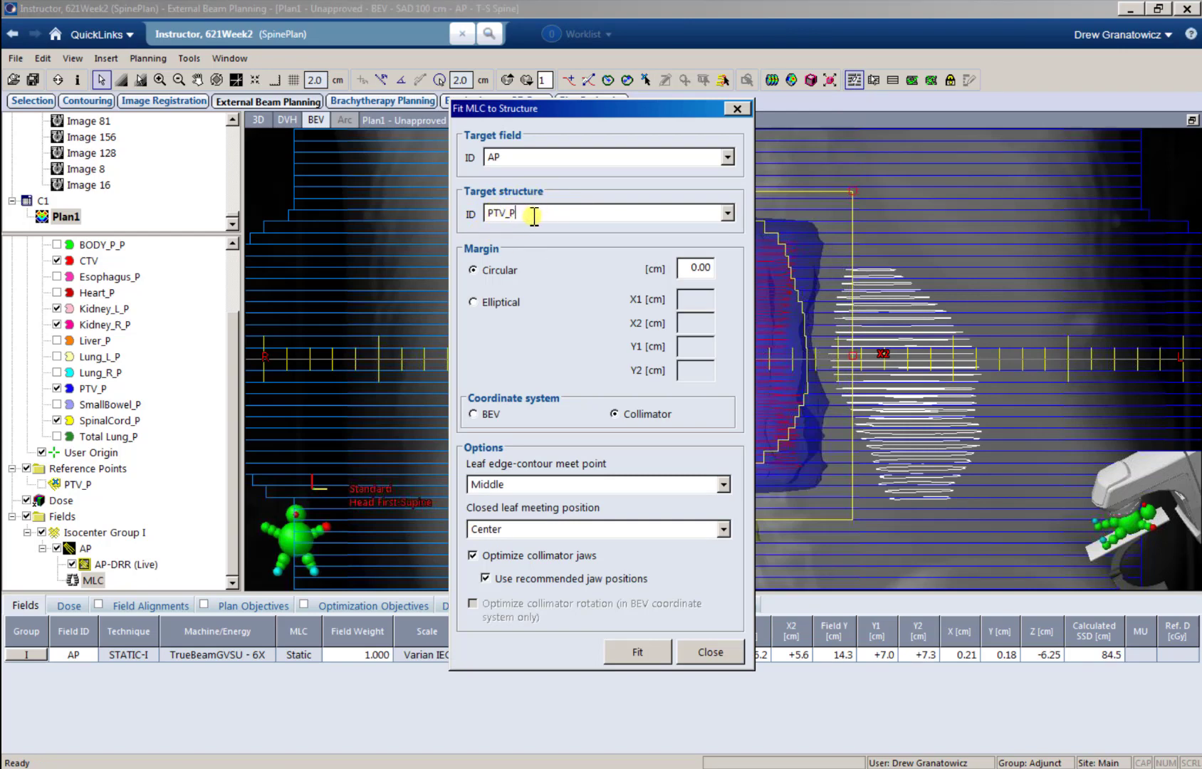
pyautogui.moveTo(541, 110); pyautogui.dragTo(696, 118)
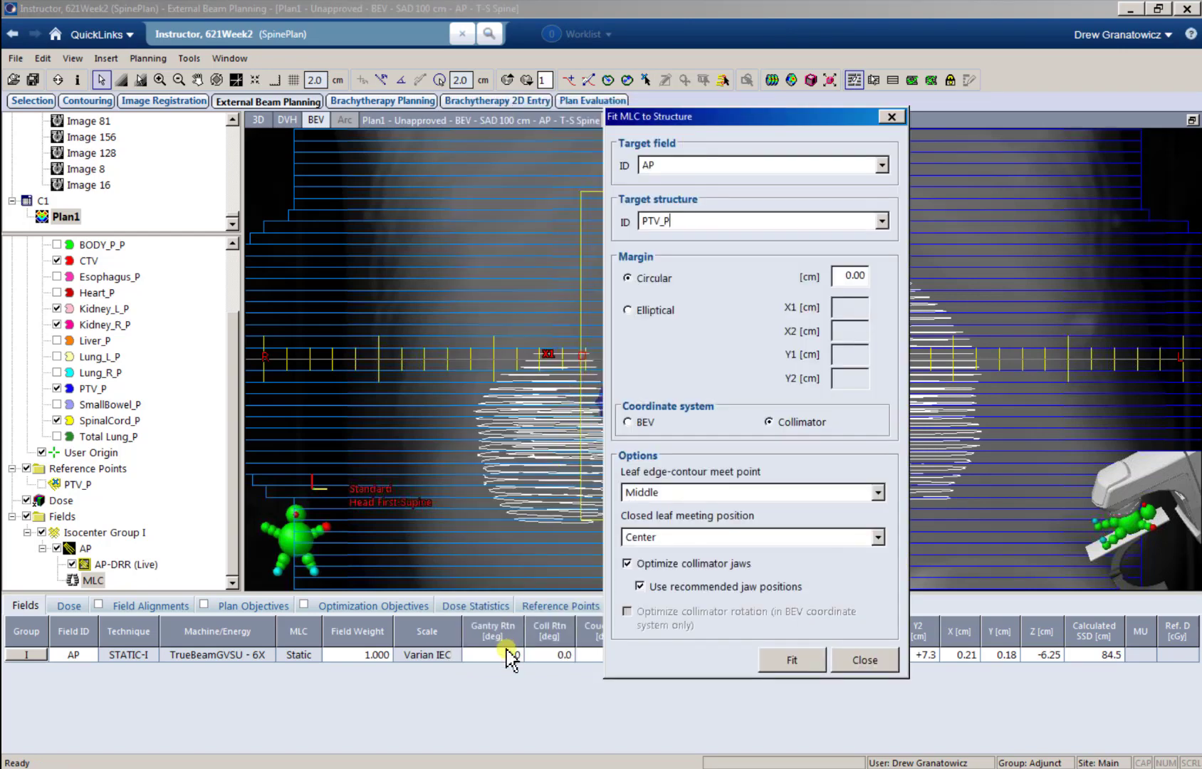
pyautogui.click(60, 605)
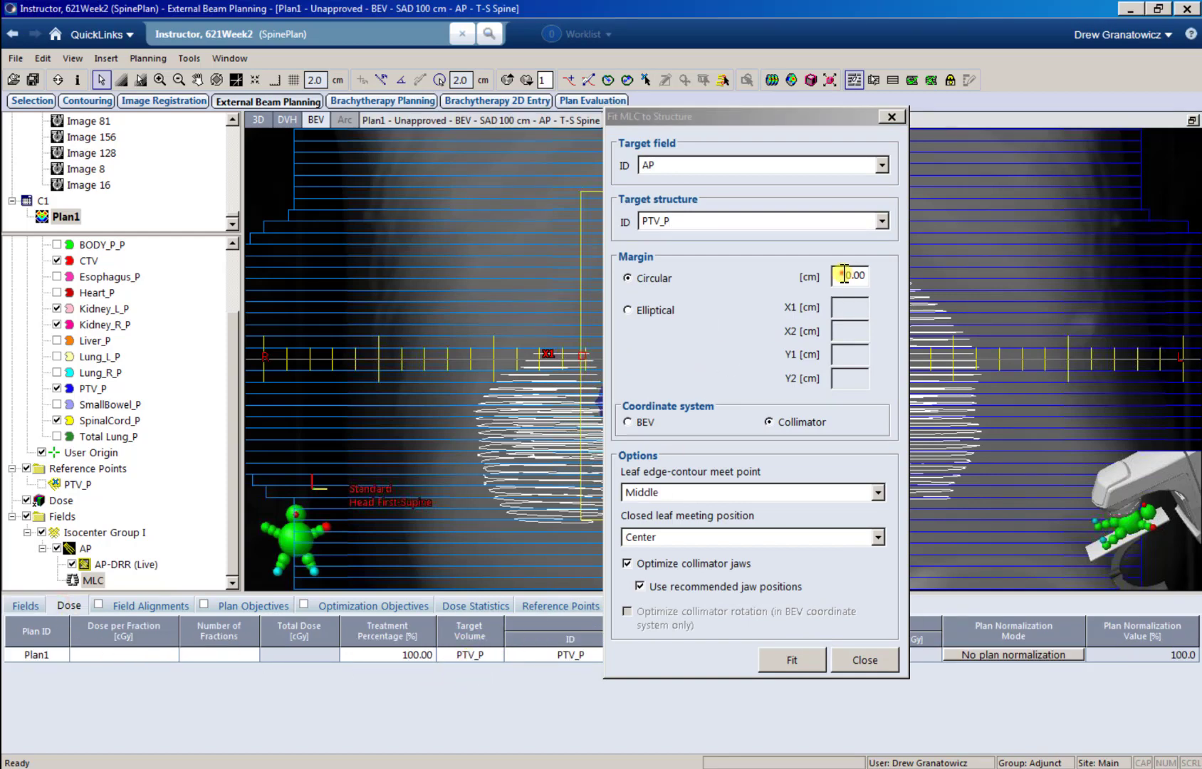
pyautogui.moveTo(843, 275); pyautogui.dragTo(880, 274)
pyautogui.moveTo(769, 117); pyautogui.dragTo(1076, 187)
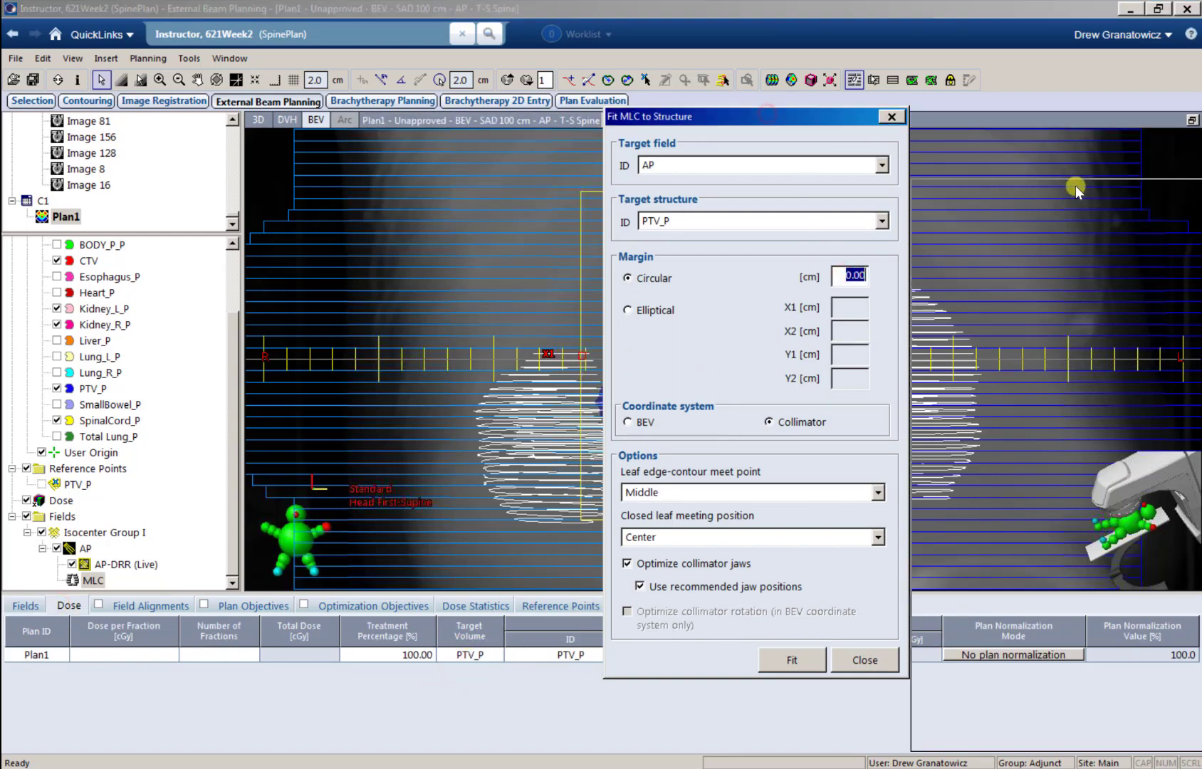
pyautogui.click(754, 287)
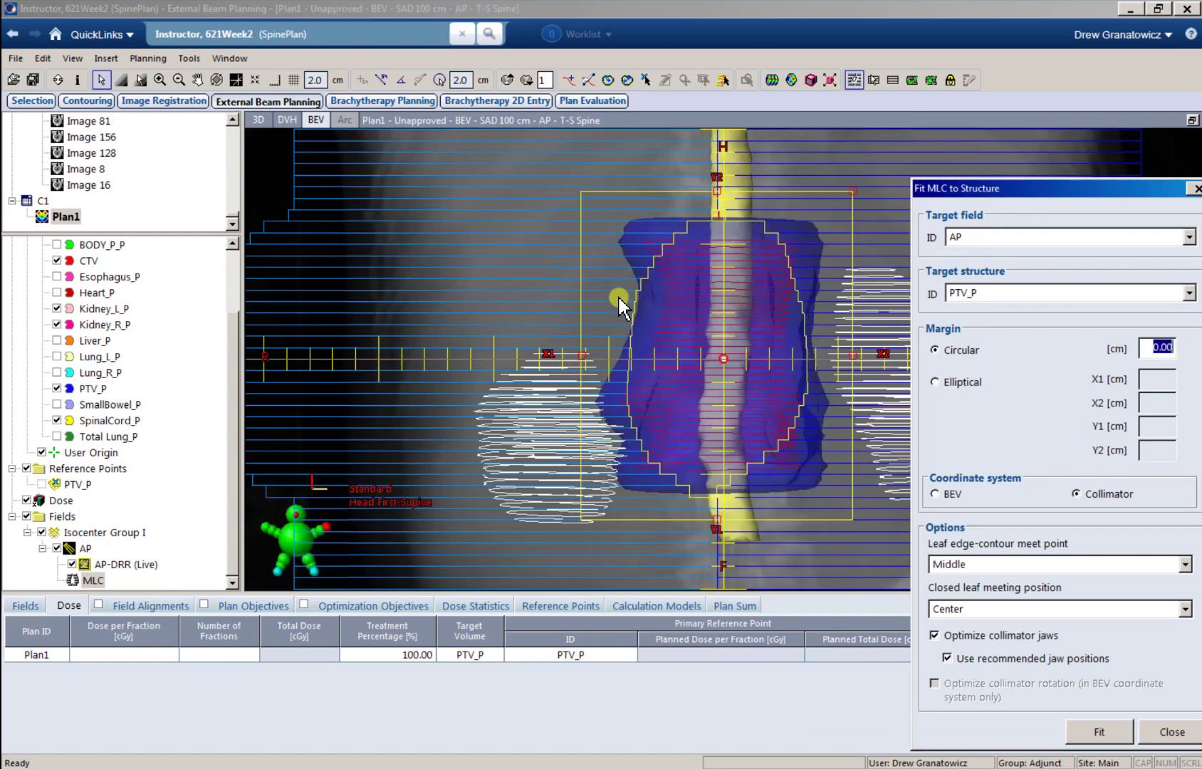
pyautogui.click(982, 199)
pyautogui.moveTo(876, 176); pyautogui.dragTo(723, 135)
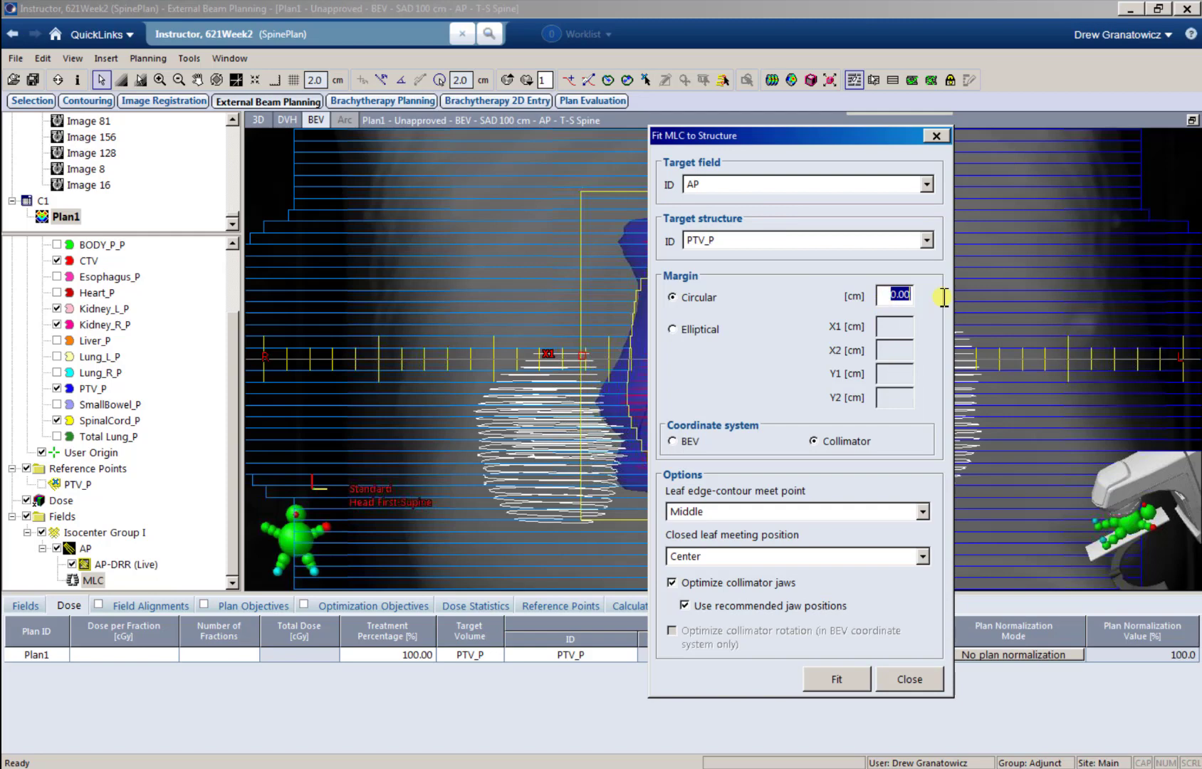
pyautogui.write('.5')
pyautogui.click(845, 682)
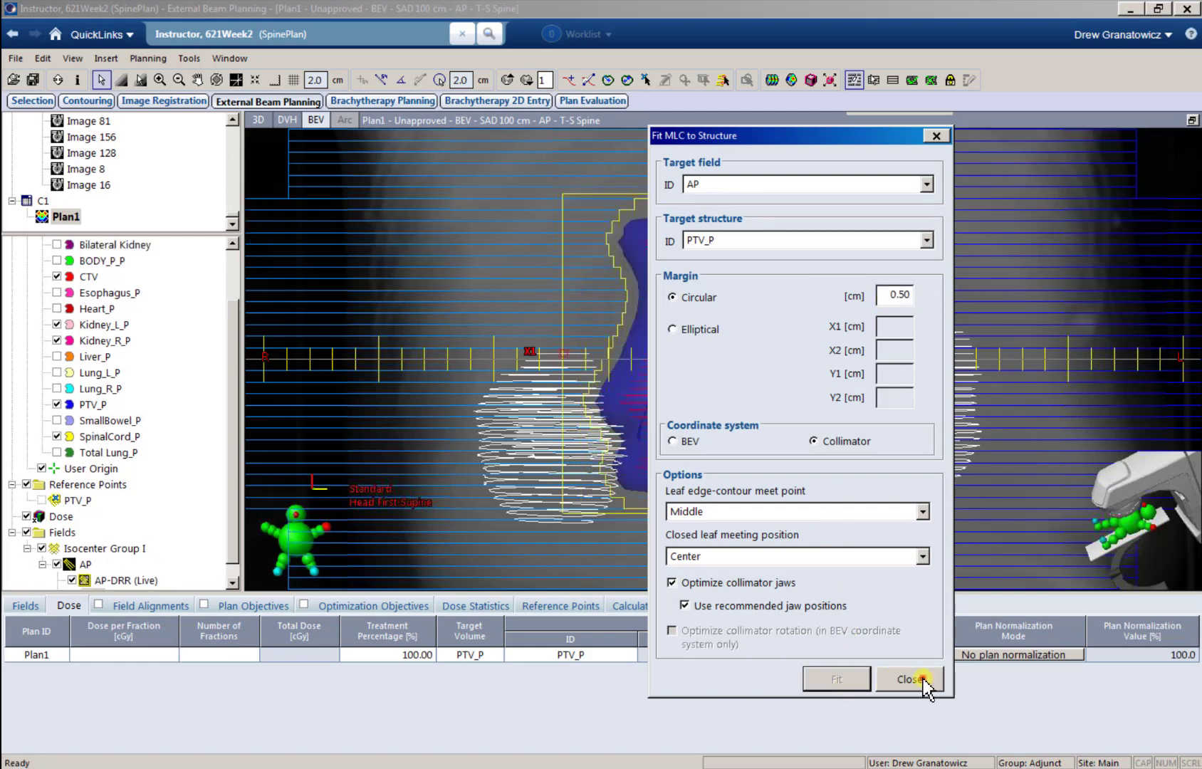
pyautogui.click(920, 680)
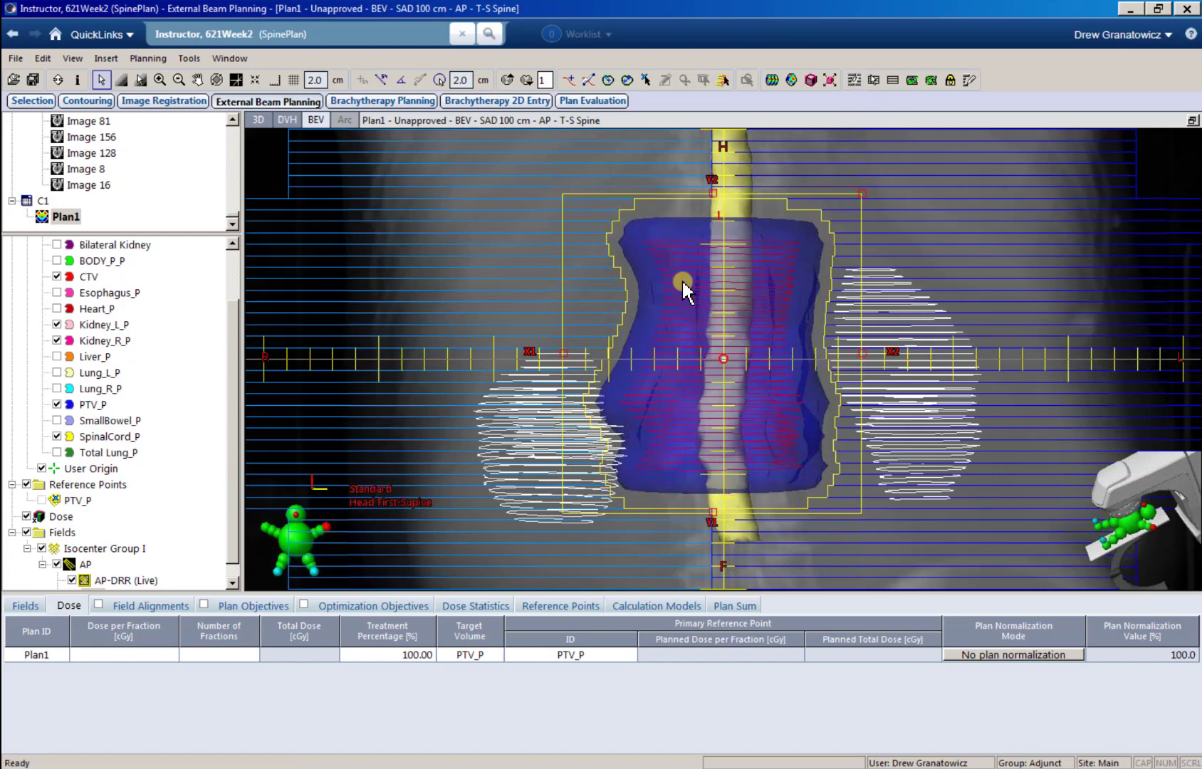
# Step: Restore the four-view layout and create a new opposing field from AP
pyautogui.click(873, 80)
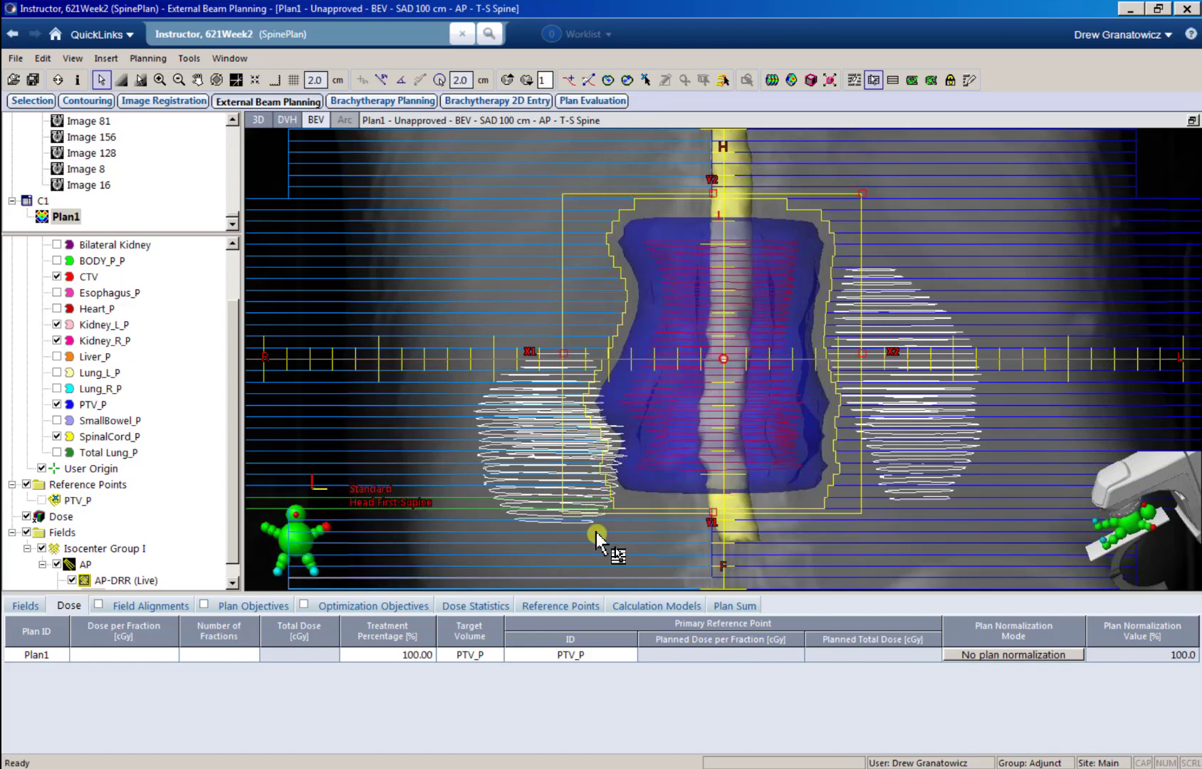
pyautogui.click(1192, 121)
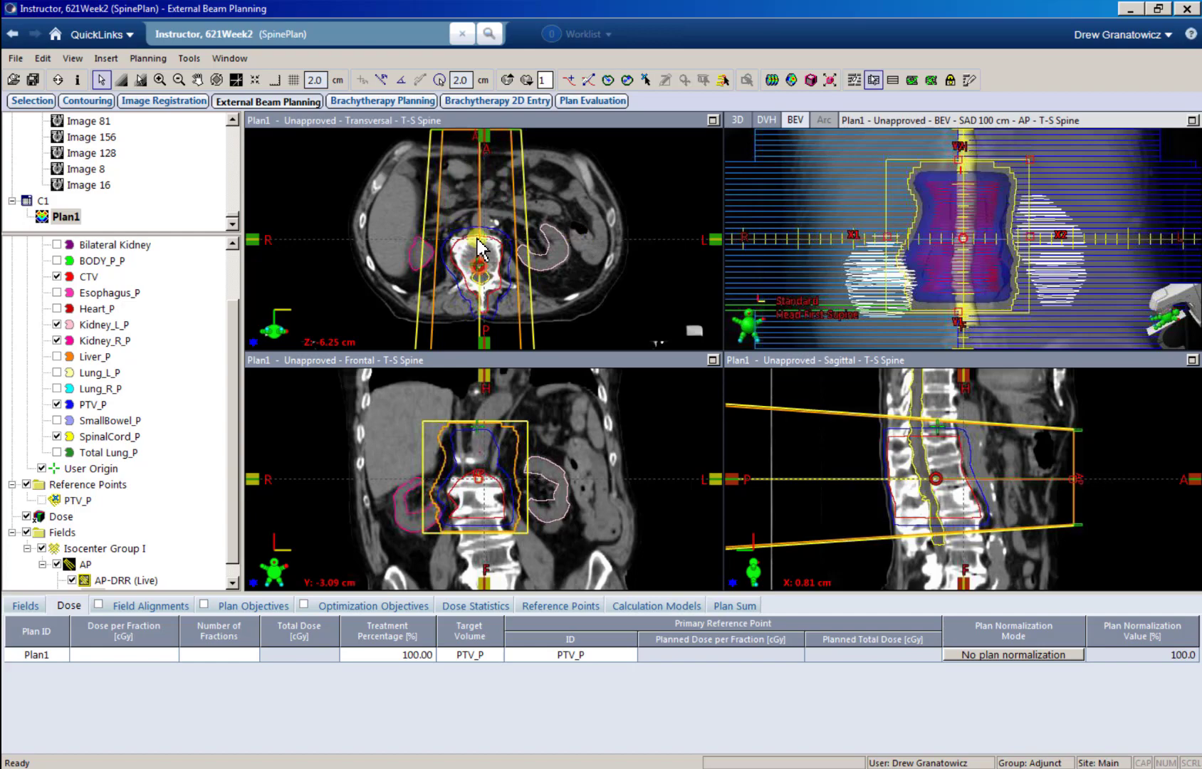
pyautogui.scroll(-1, 231, 545)
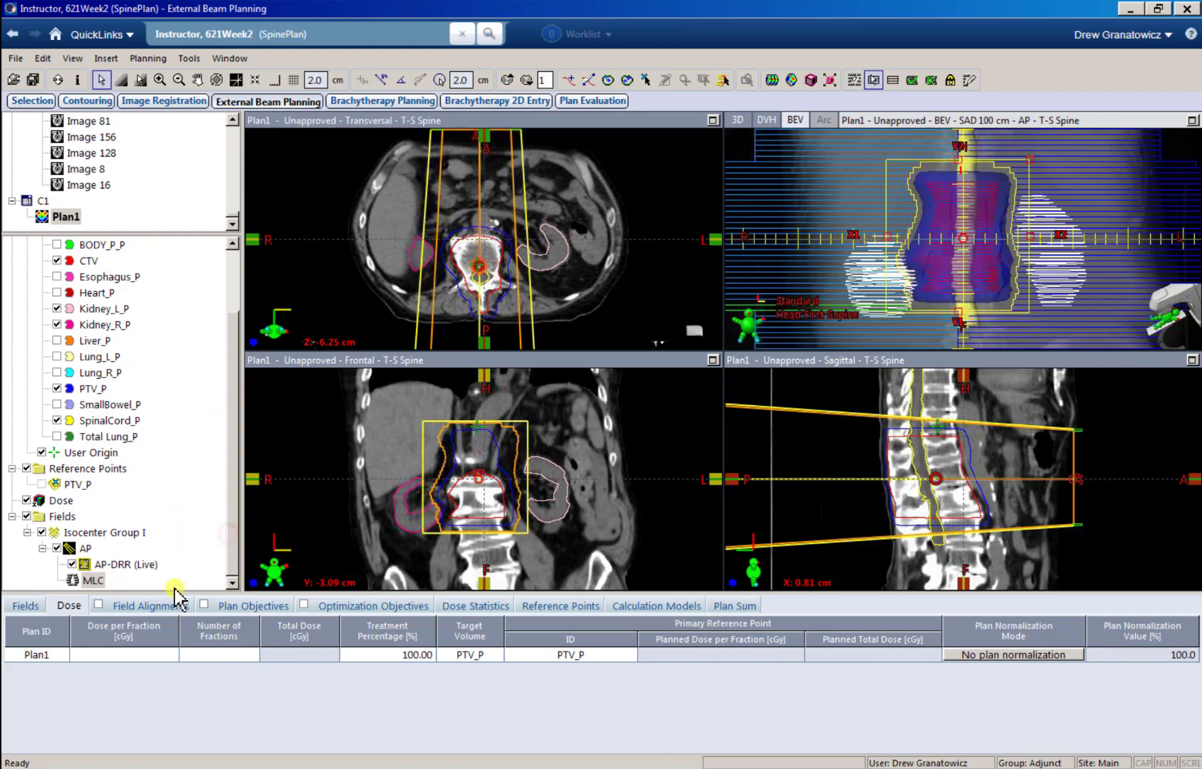
pyautogui.rightClick(73, 553)
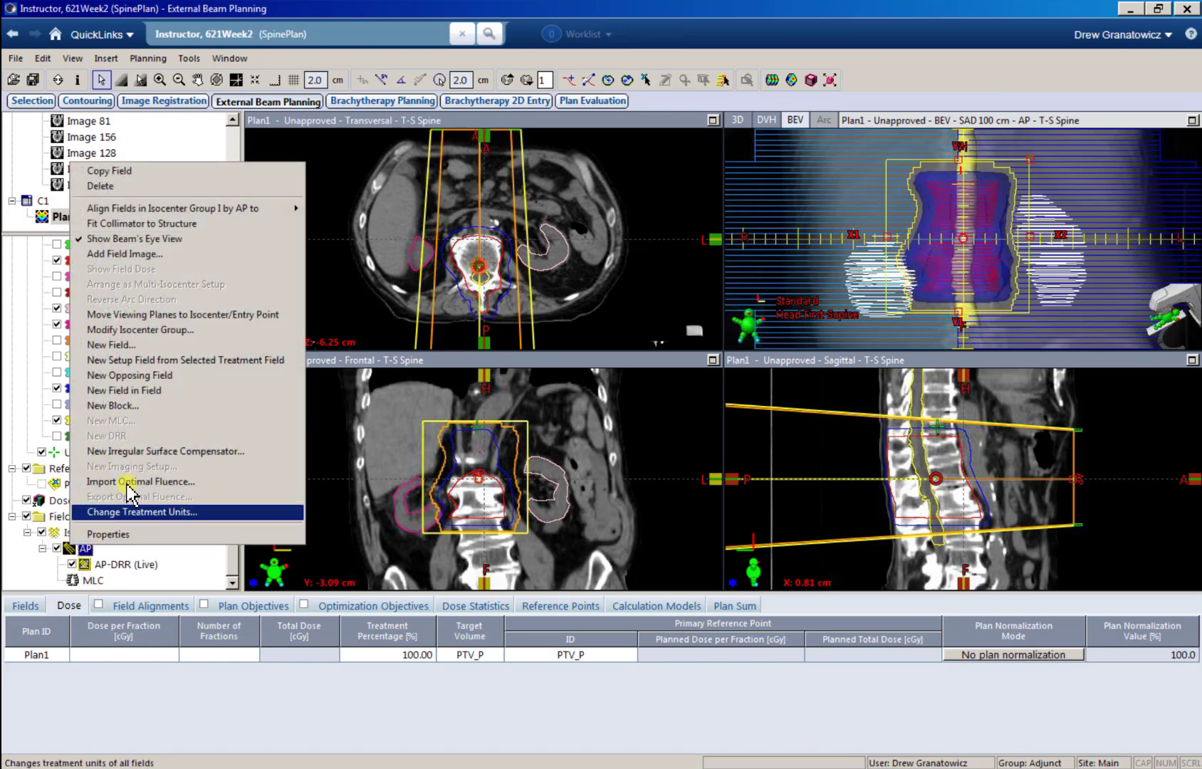
pyautogui.click(163, 376)
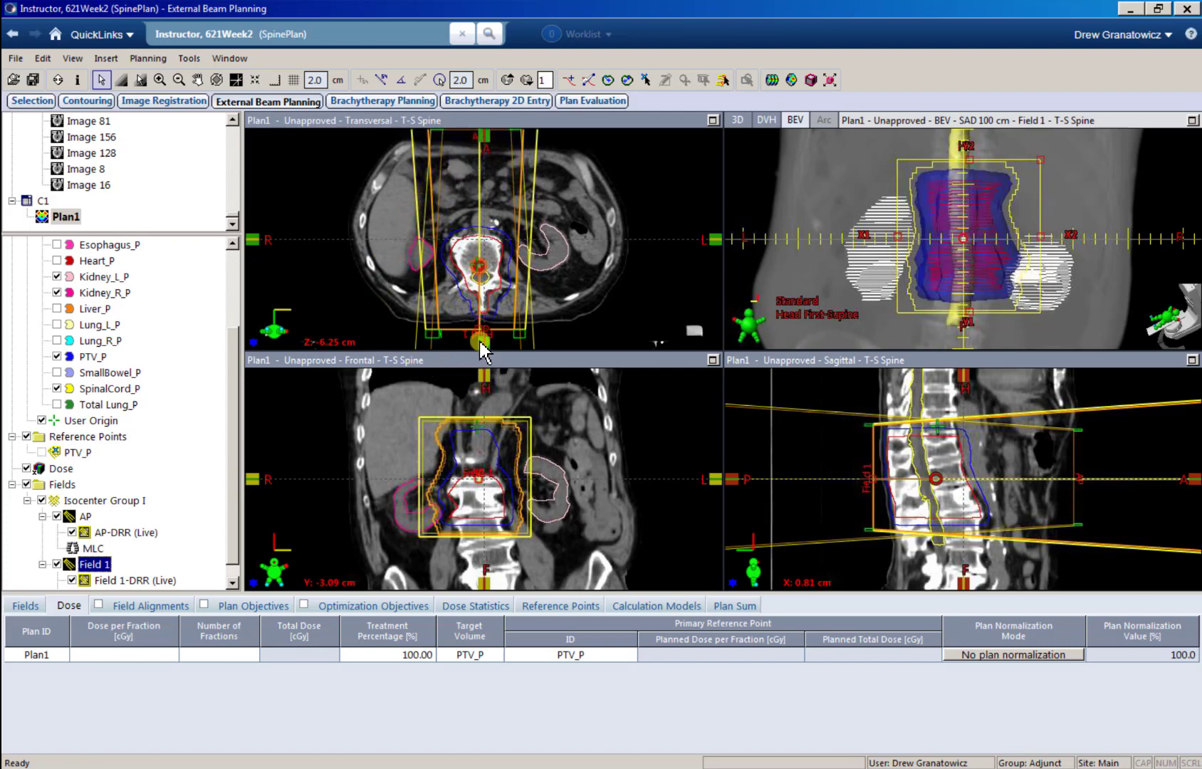
# Step: Set the opposing field's ID to PA and show the plan's field parameters
pyautogui.rightClick(95, 564)
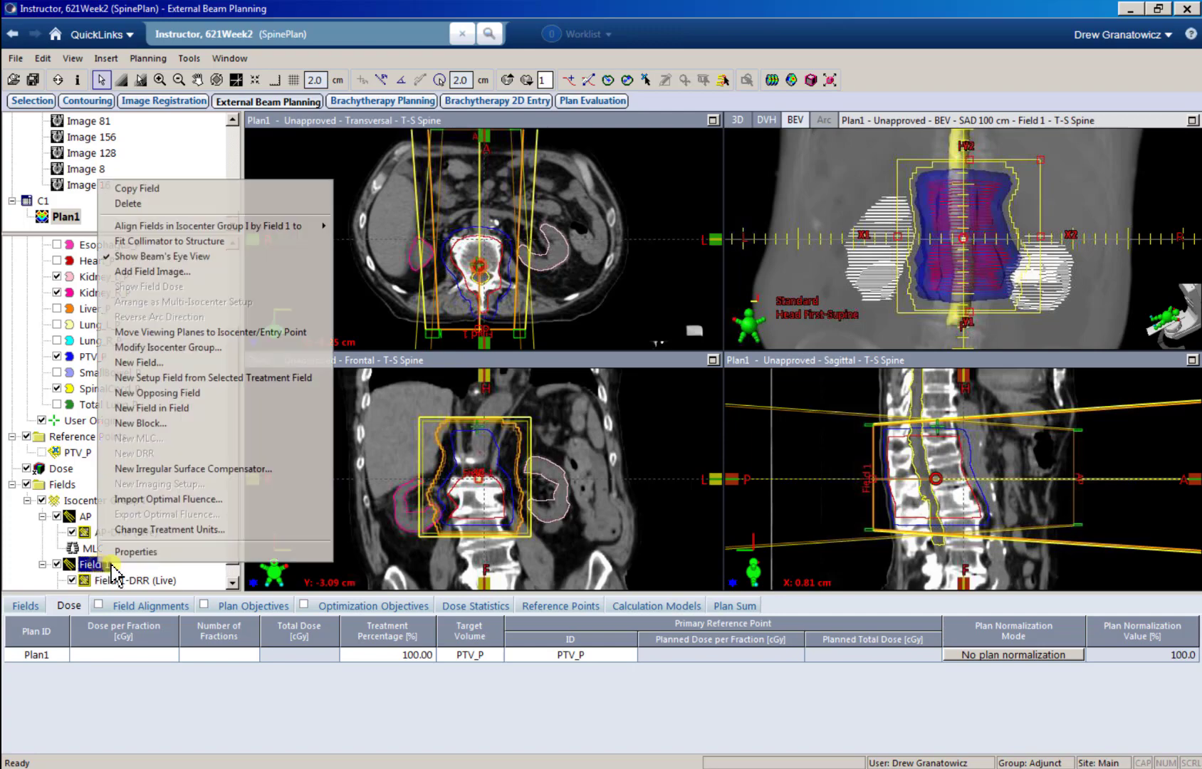
pyautogui.click(135, 550)
pyautogui.moveTo(447, 135); pyautogui.dragTo(400, 135)
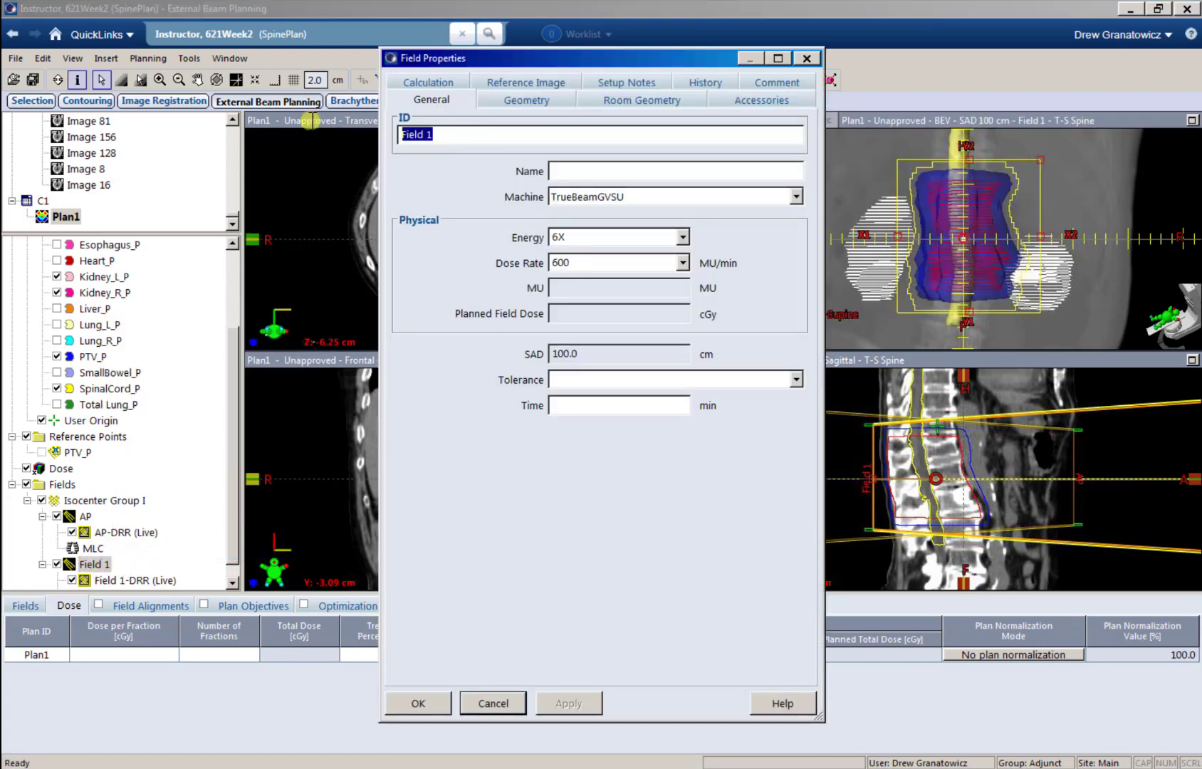
pyautogui.write('PA')
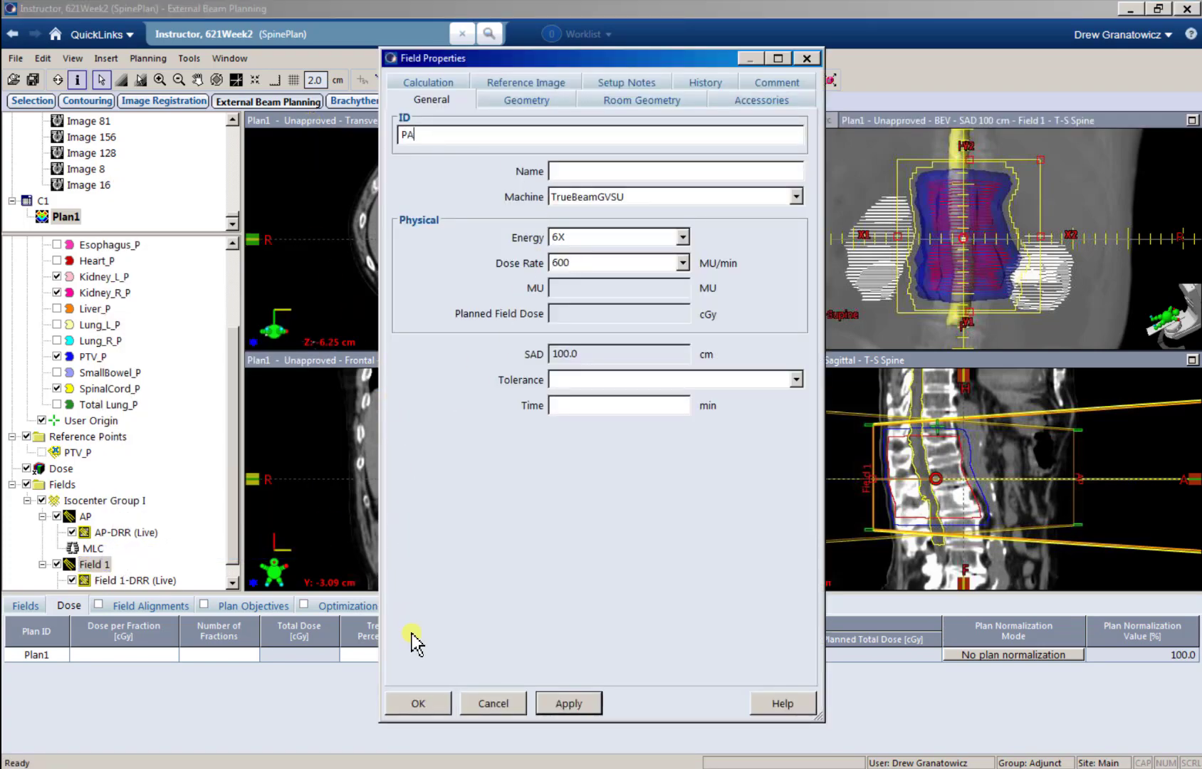
pyautogui.click(408, 704)
pyautogui.click(25, 605)
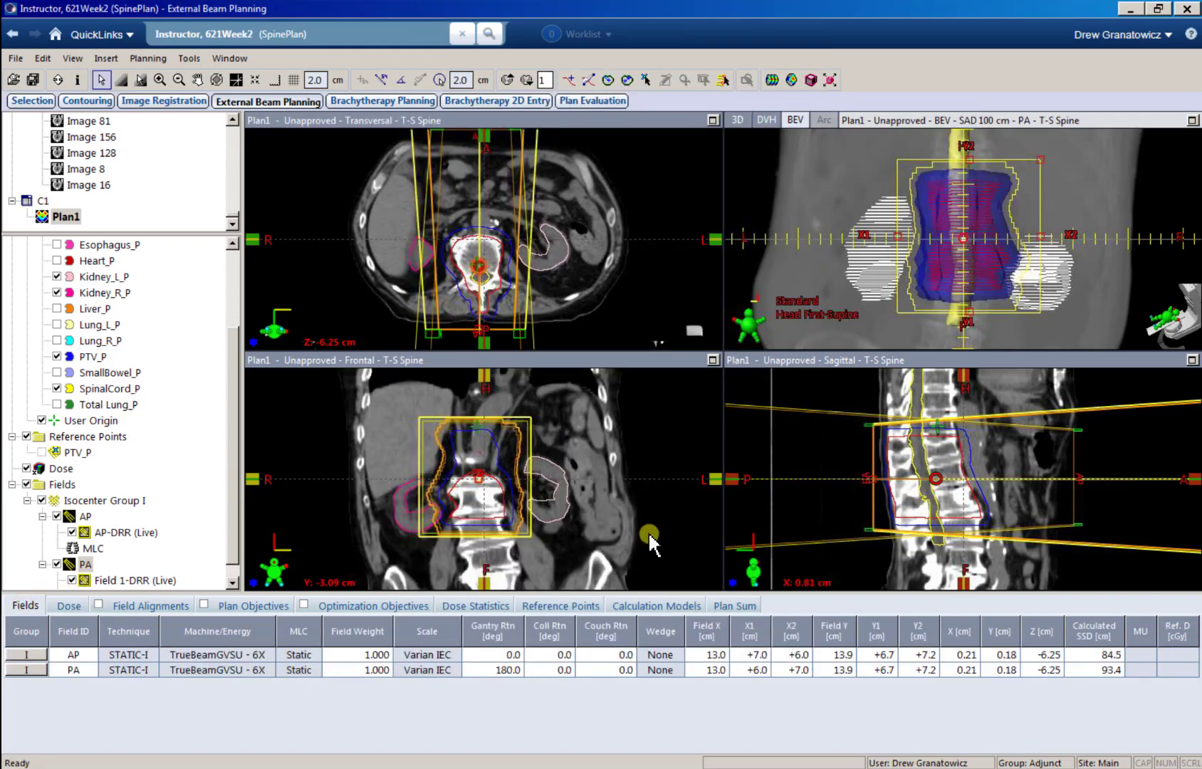
# Step: Compare the AP and PA MLC apertures, and refit the PA MLC to PTV_P with a 0.50 cm circular margin and optimized jaws
pyautogui.click(1192, 121)
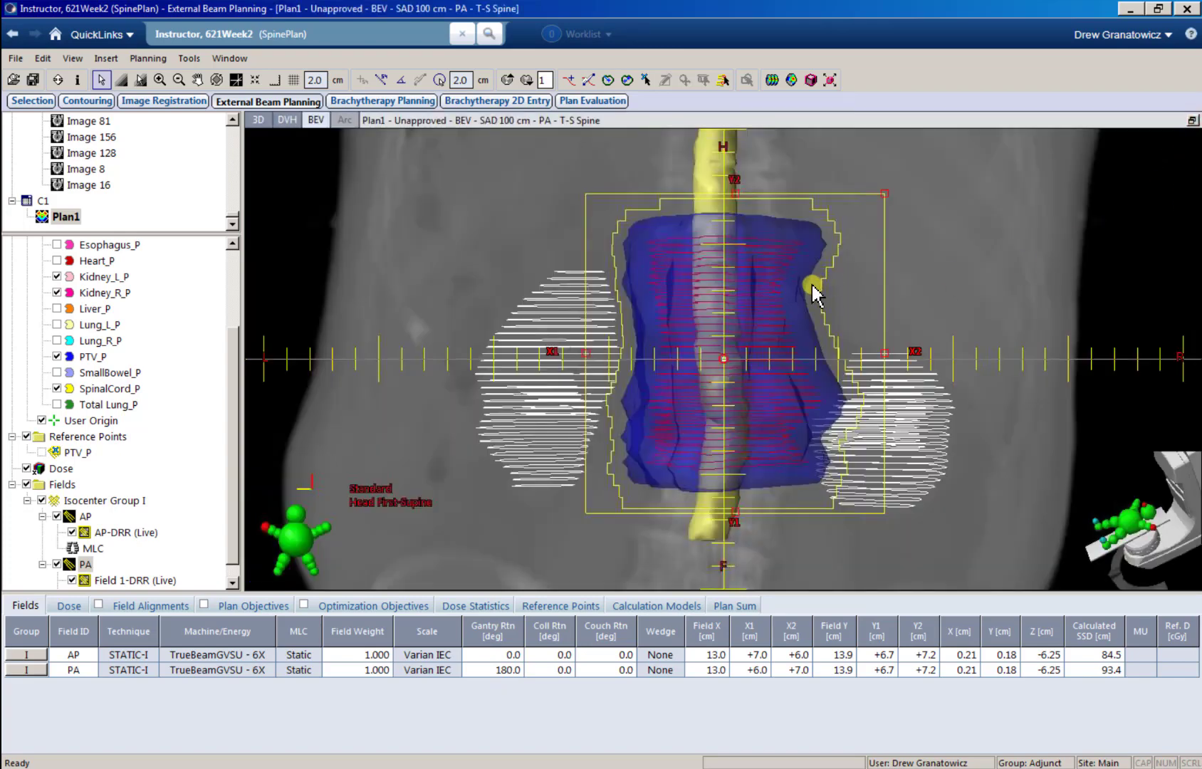
pyautogui.click(91, 549)
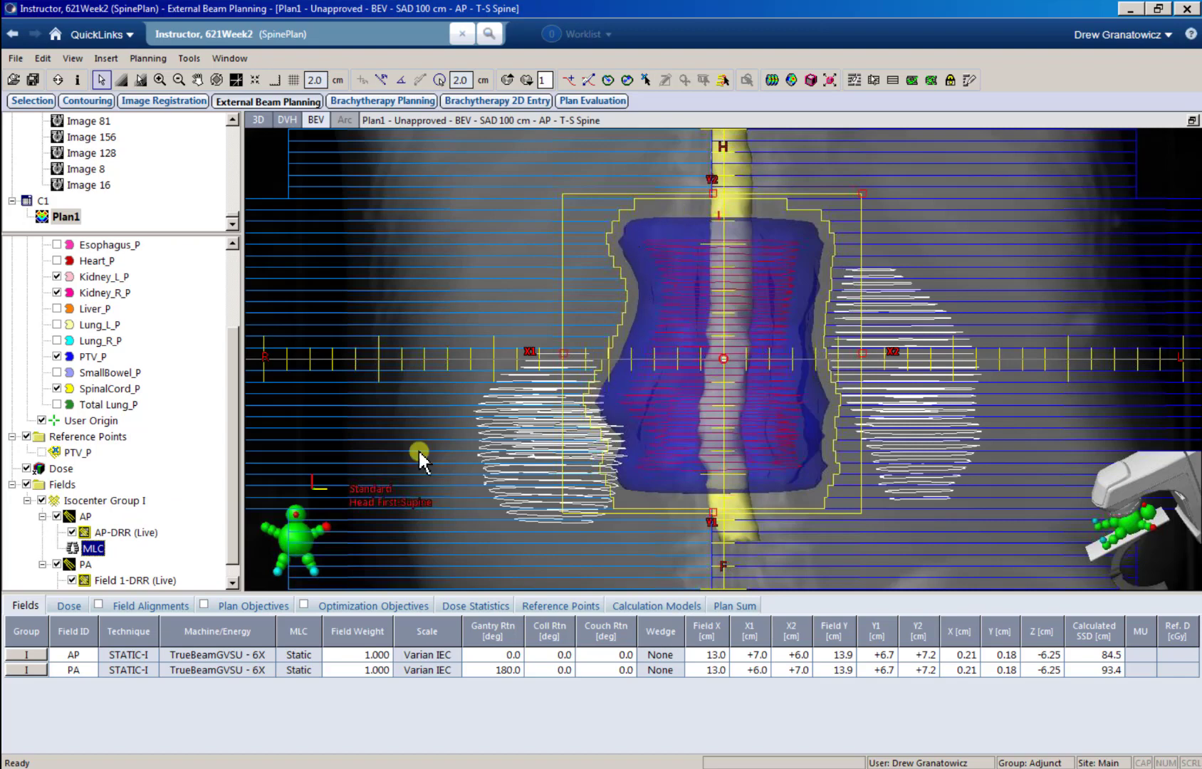
pyautogui.scroll(-1, 155, 530)
pyautogui.click(92, 580)
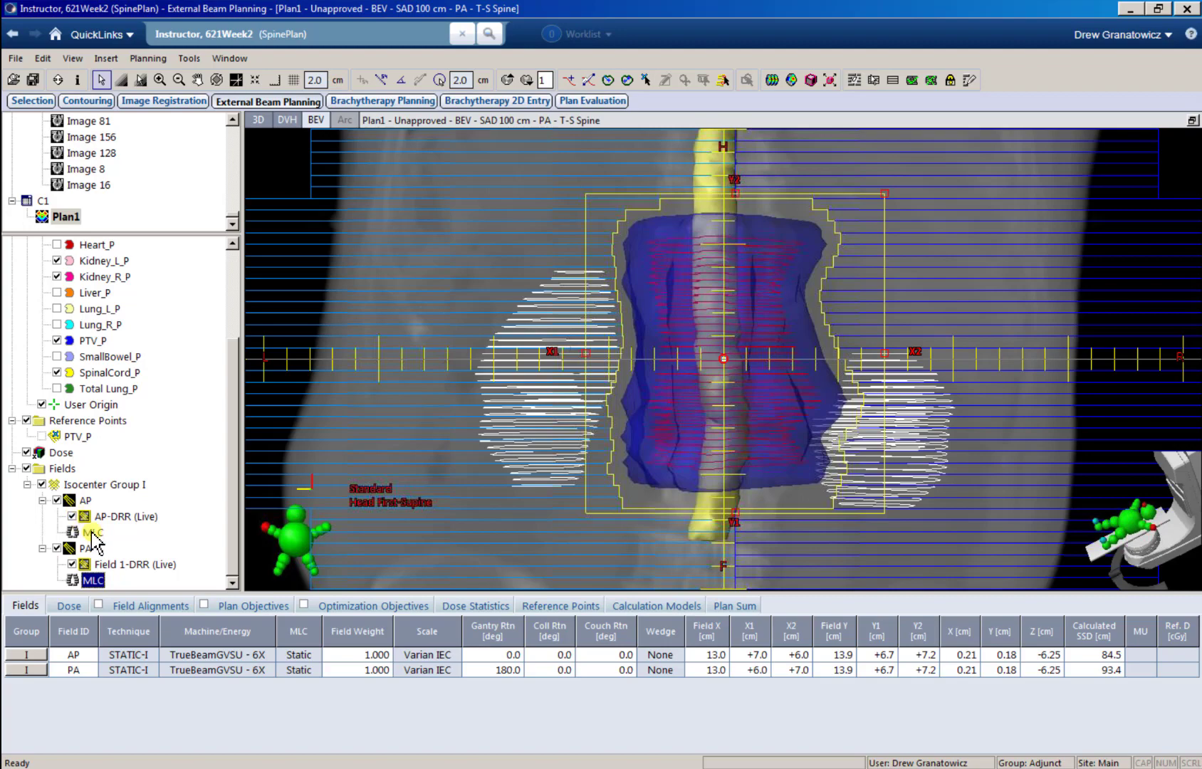
pyautogui.click(1192, 120)
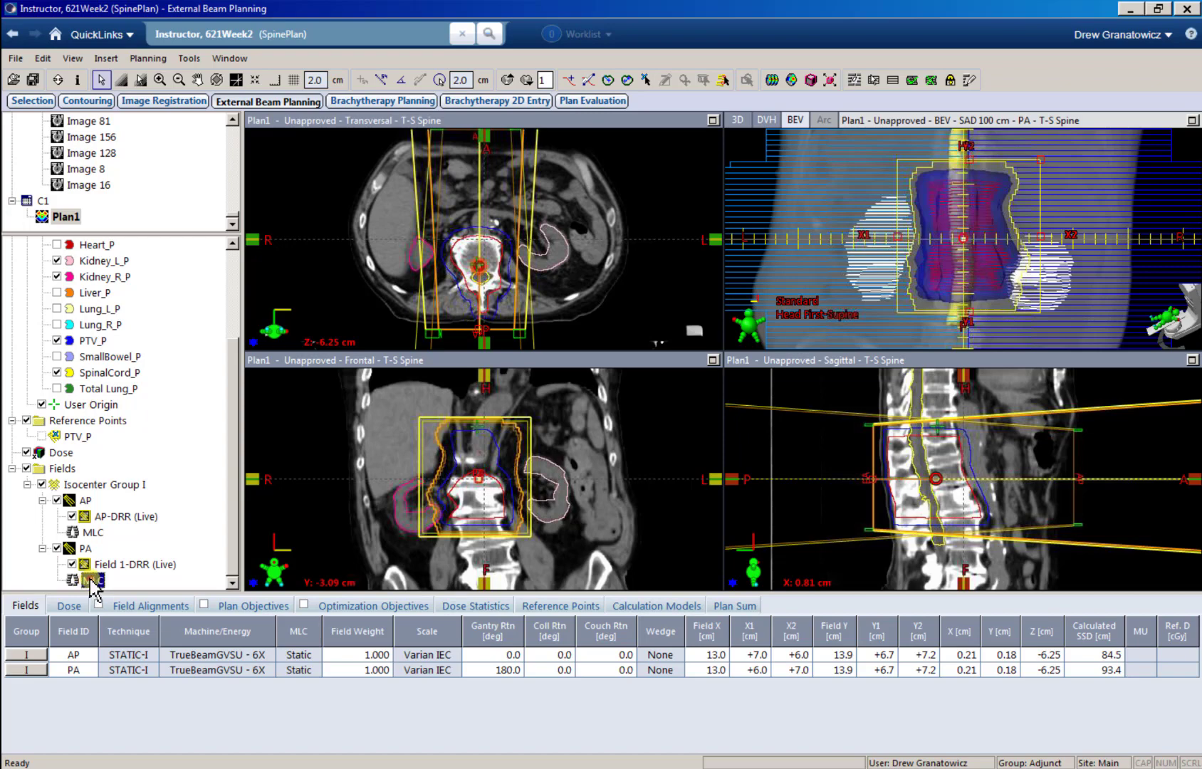
pyautogui.click(853, 80)
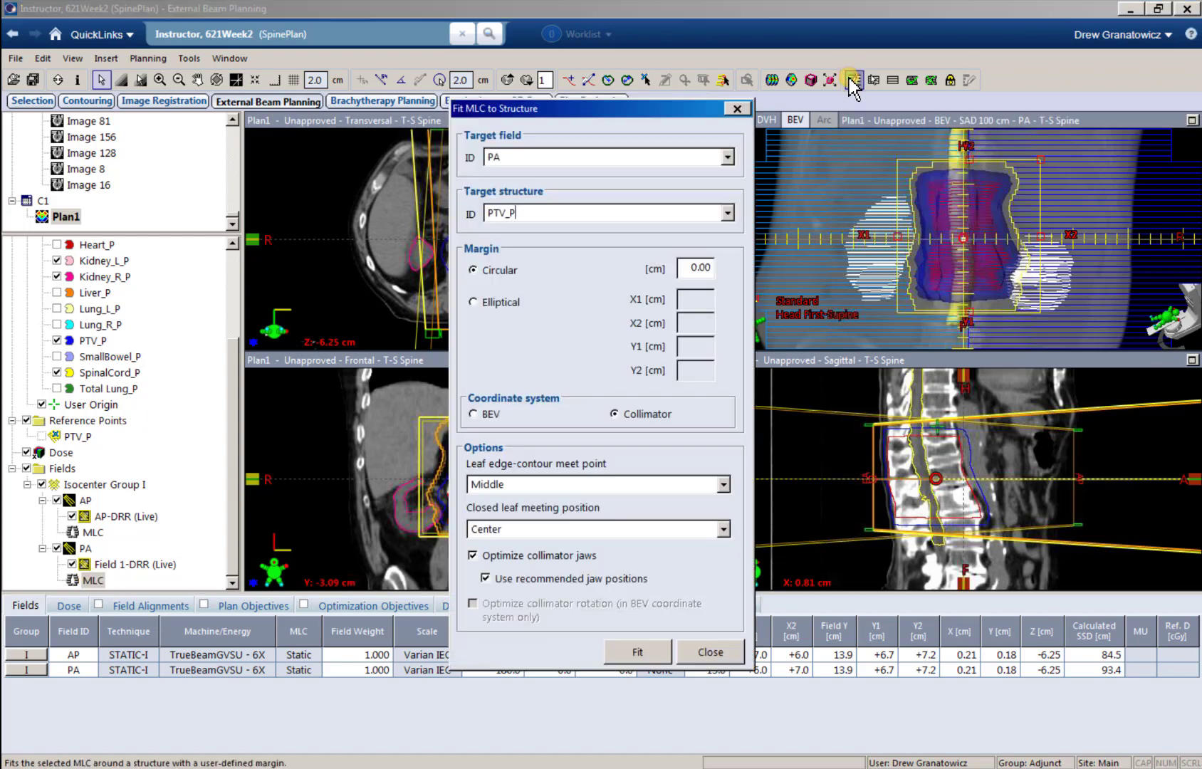
pyautogui.moveTo(683, 265); pyautogui.dragTo(721, 266)
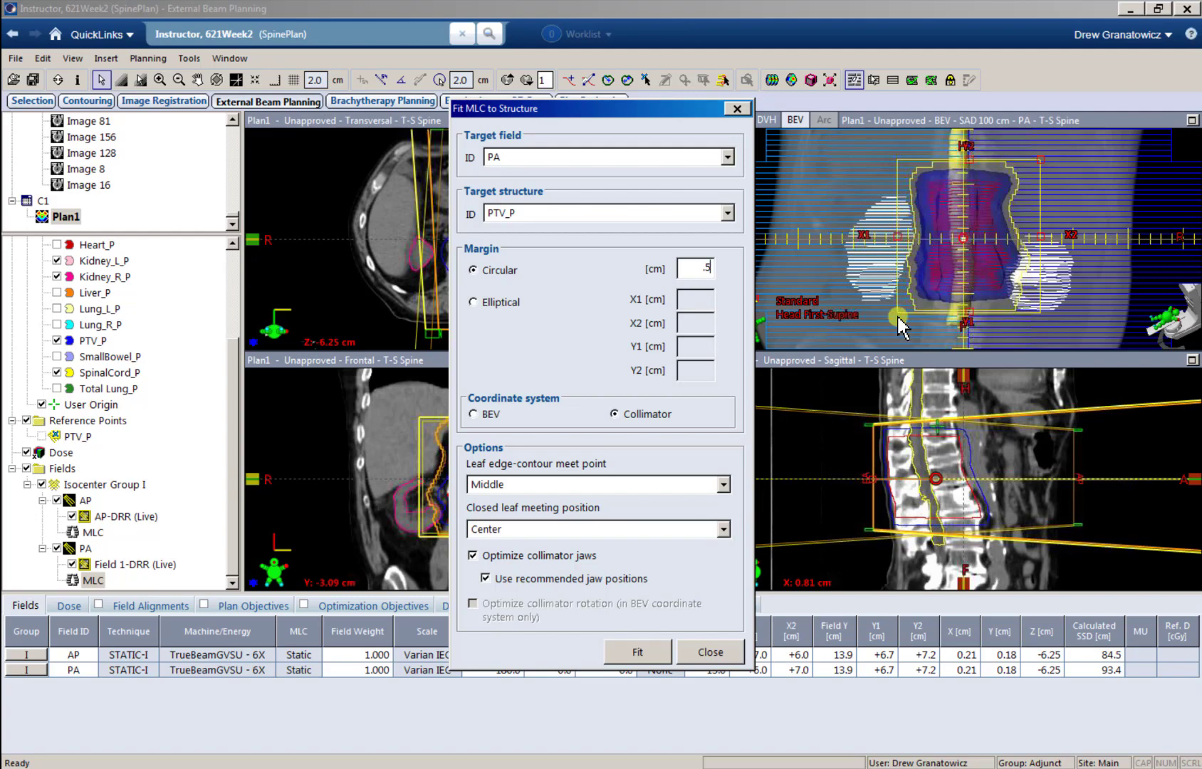
pyautogui.click(639, 652)
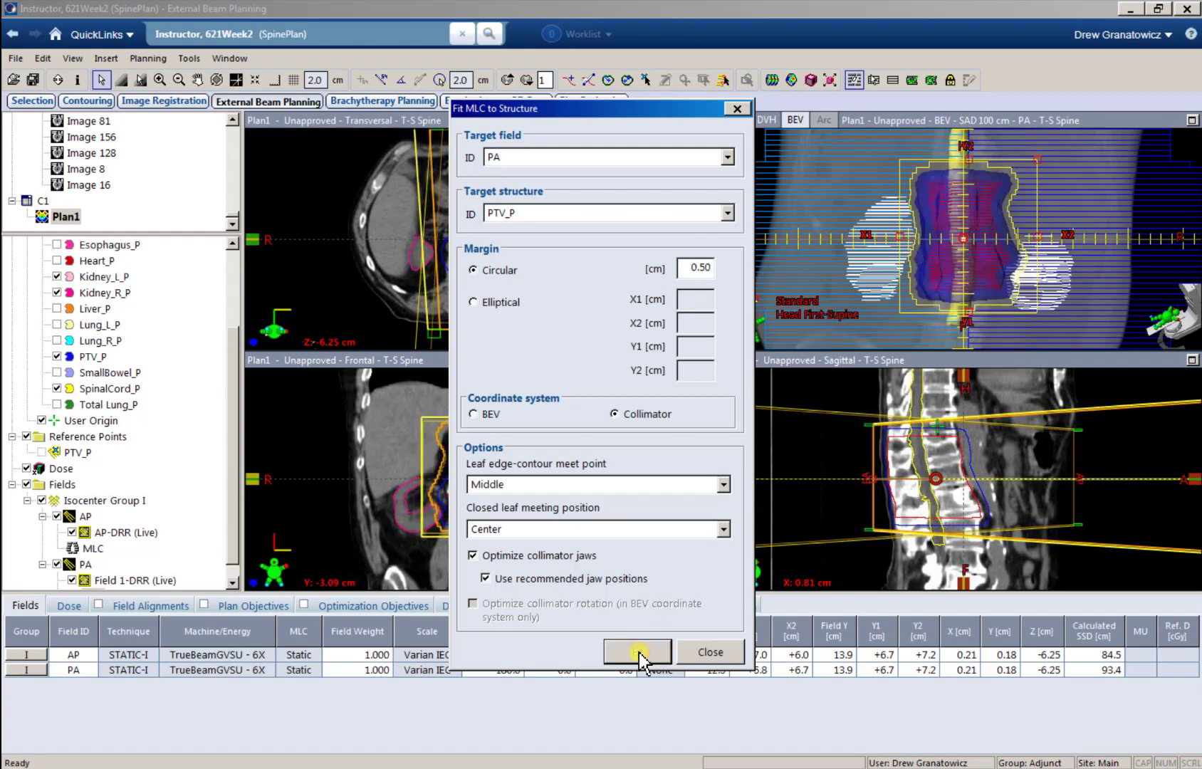
pyautogui.click(711, 652)
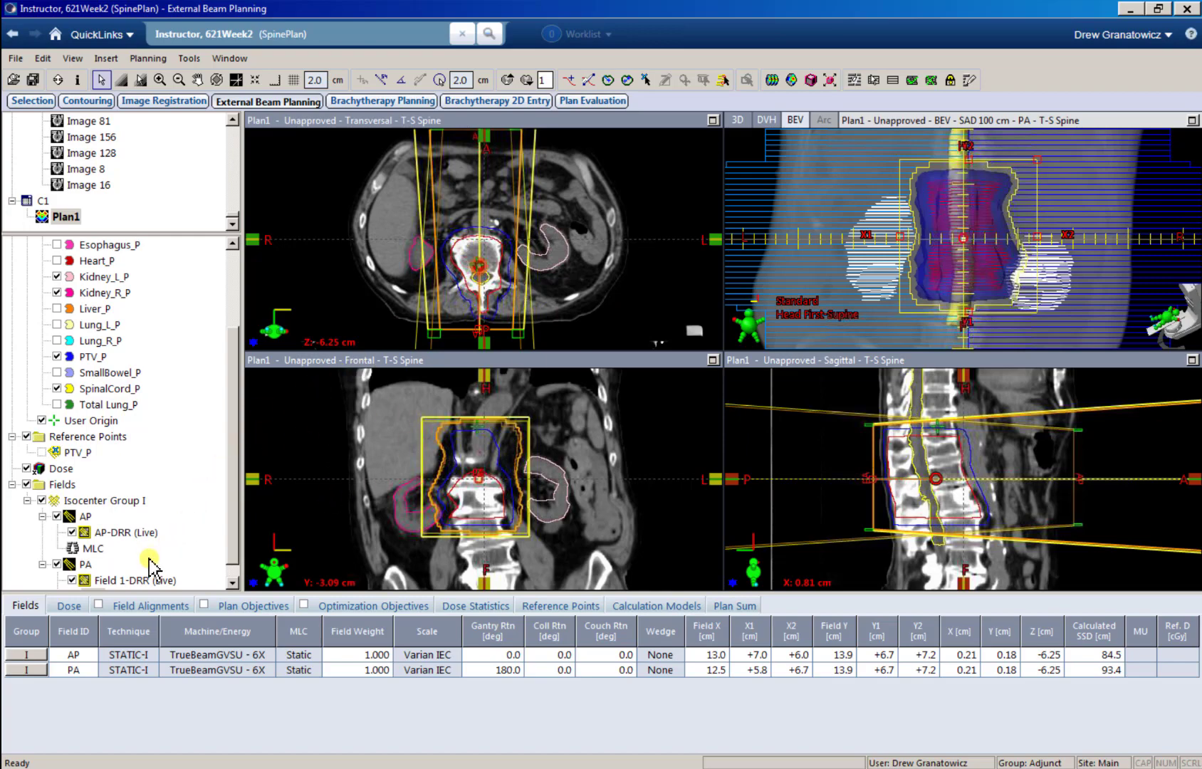
# Step: Prescribe 300 cGy per fraction in 10 fractions for Plan1
pyautogui.click(69, 606)
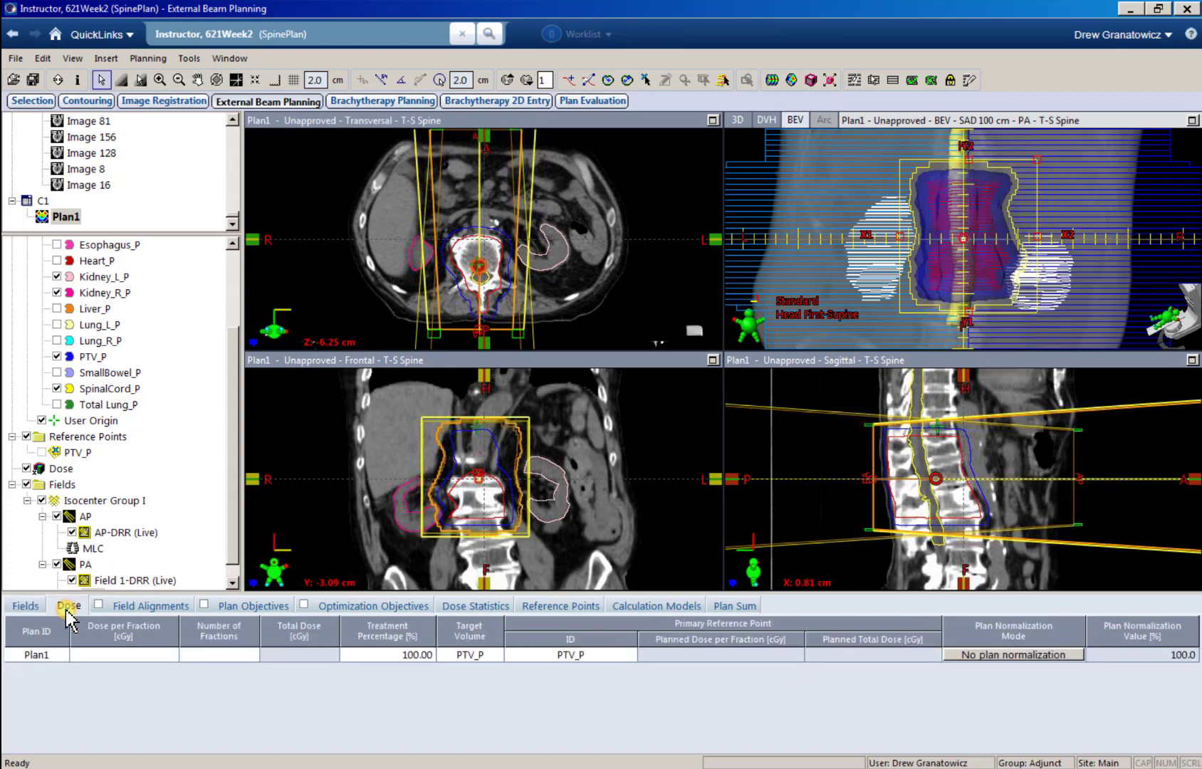
pyautogui.click(139, 655)
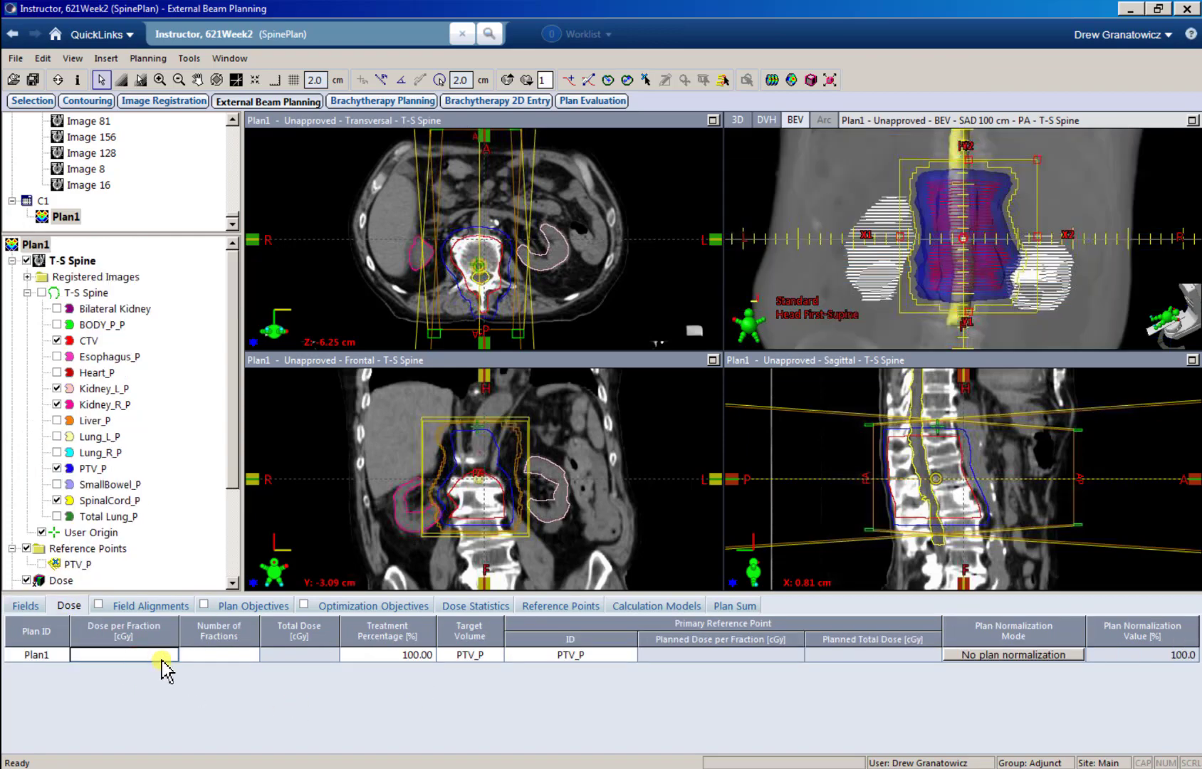
pyautogui.write('300')
pyautogui.press('Tab')
pyautogui.write('10')
pyautogui.press('Tab')
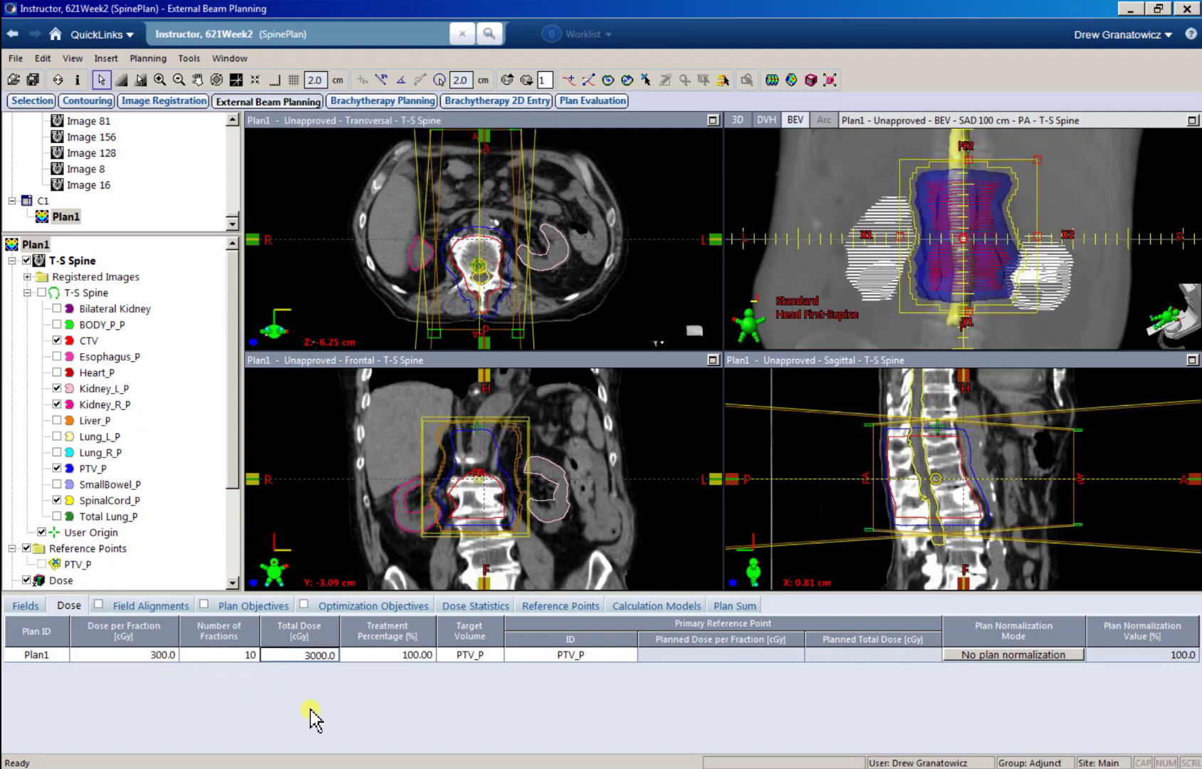
# Step: Calculate the volume dose for Plan1, and recalculate it after resetting the calculation volume
pyautogui.click(14, 601)
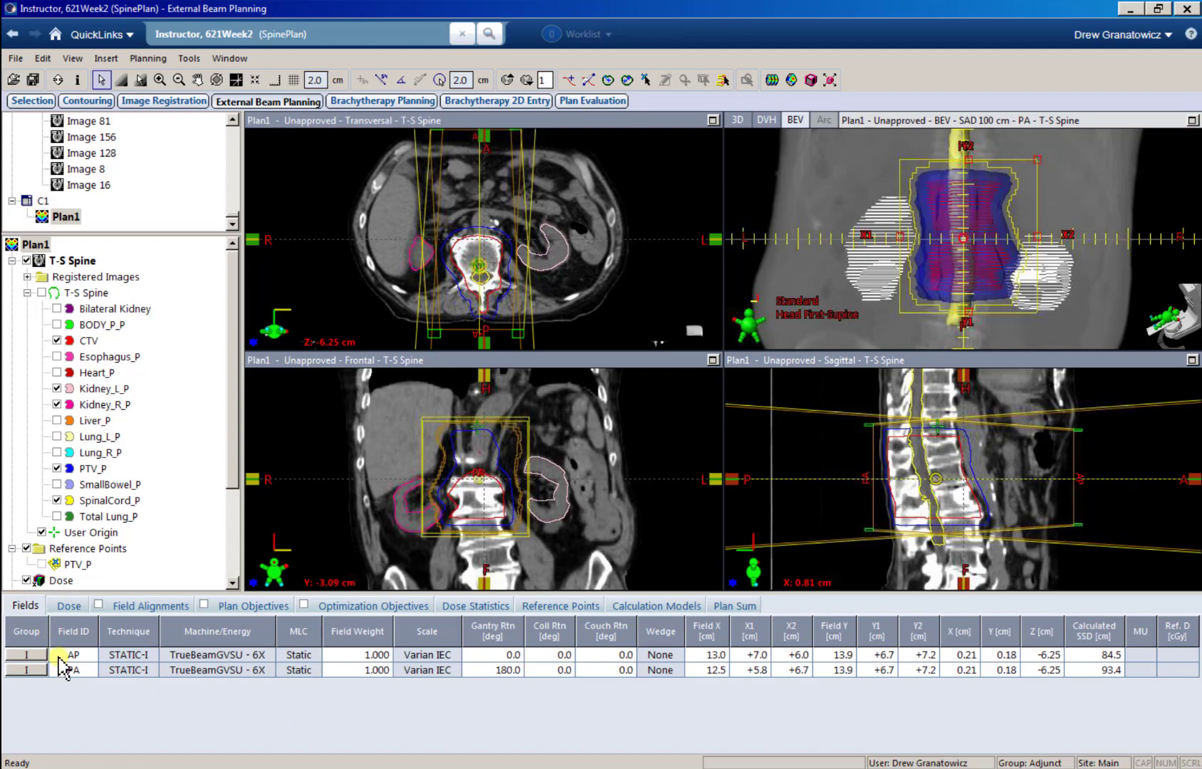
pyautogui.click(68, 605)
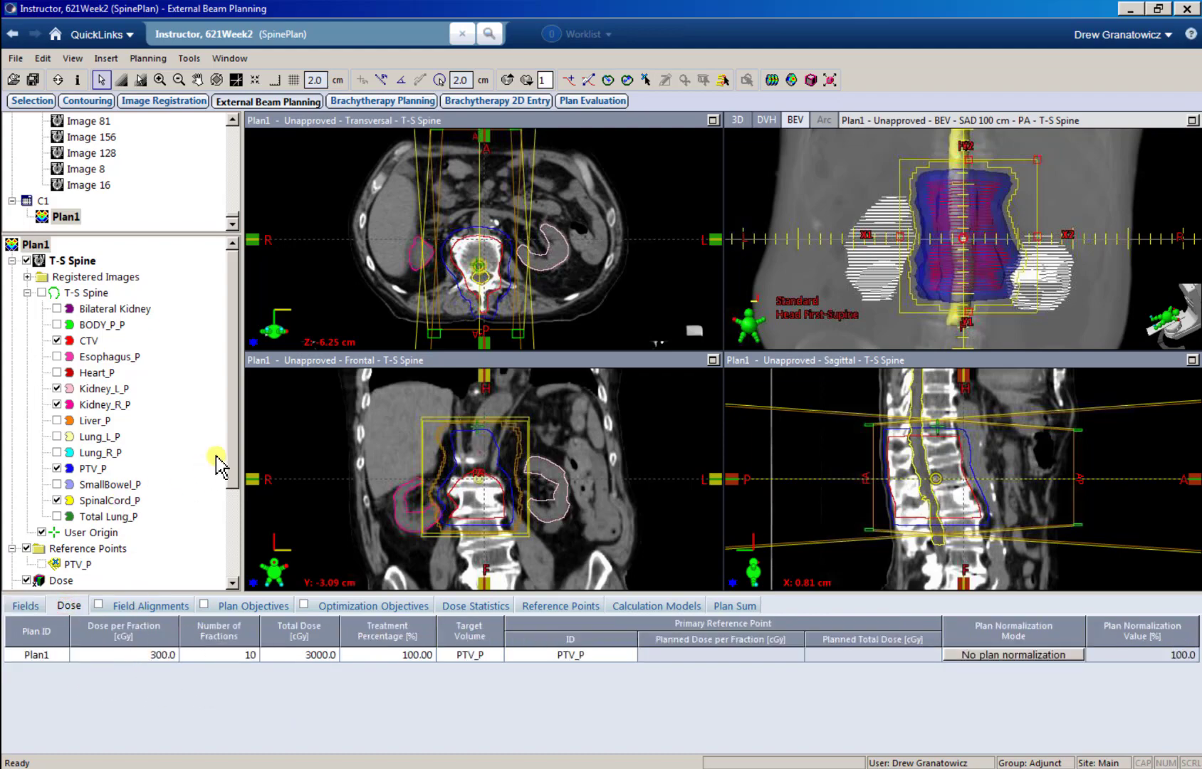
pyautogui.moveTo(237, 474); pyautogui.dragTo(240, 549)
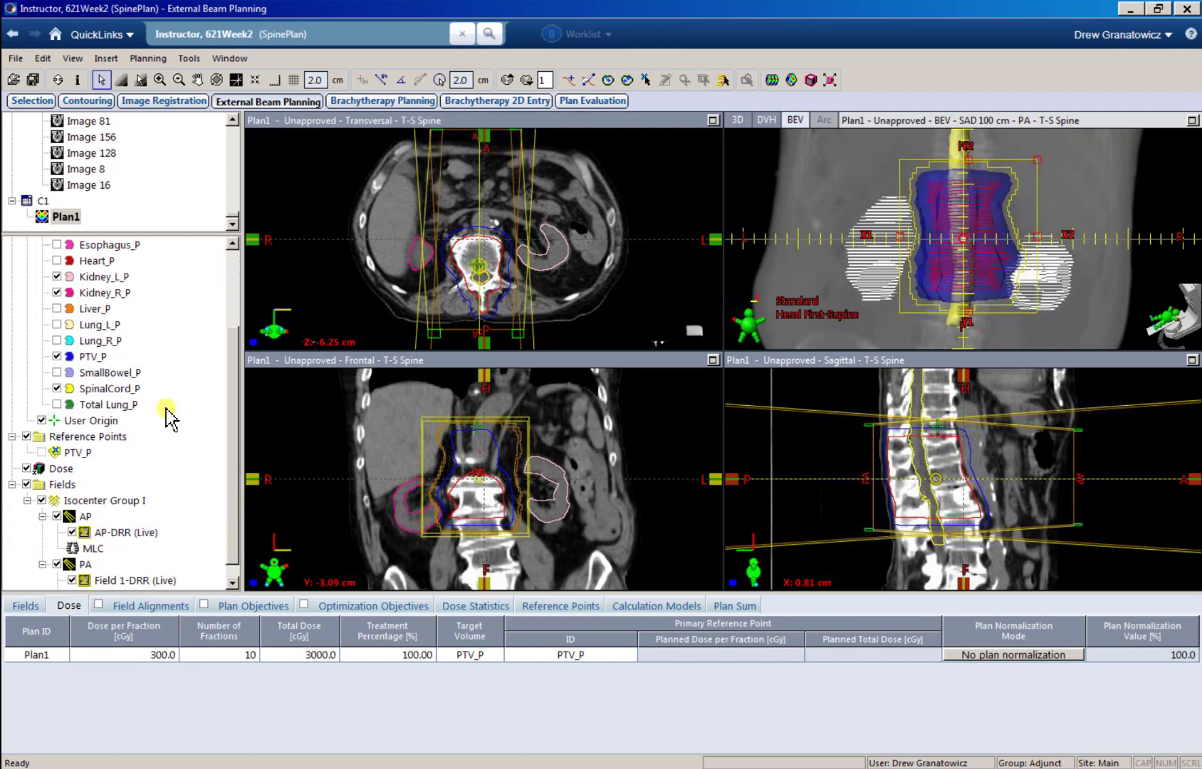
pyautogui.click(771, 79)
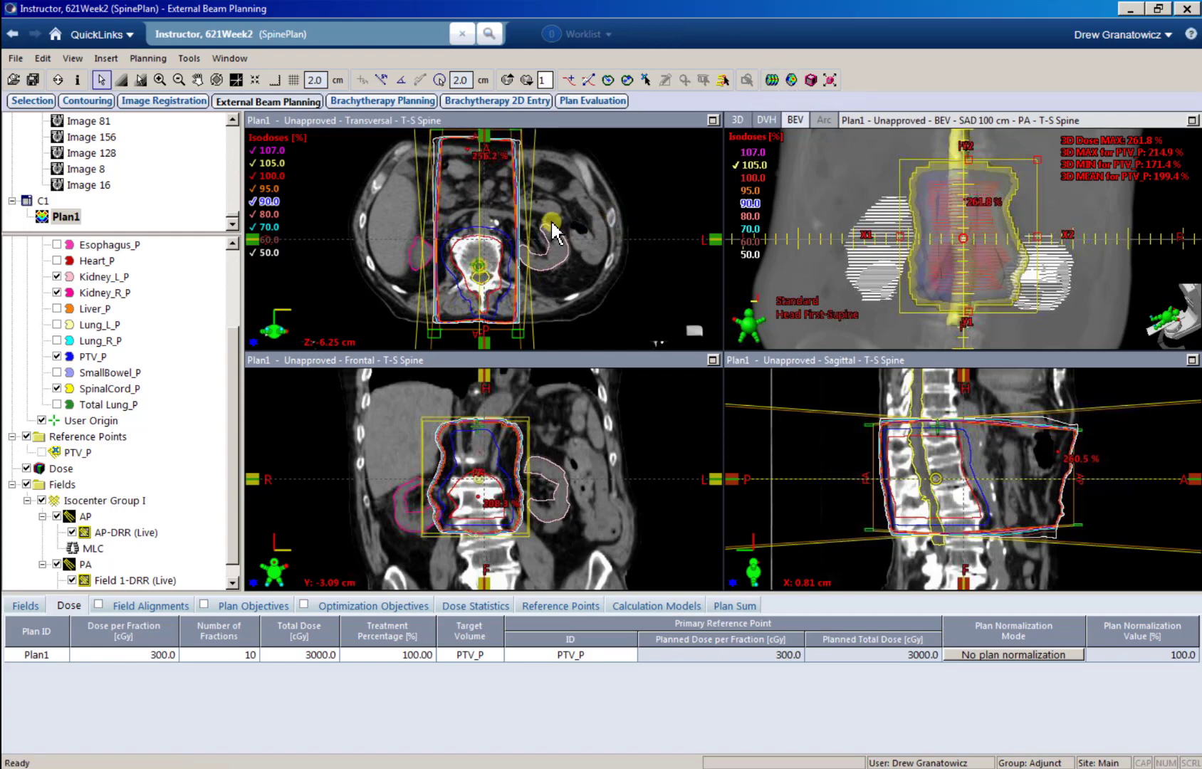
pyautogui.click(829, 80)
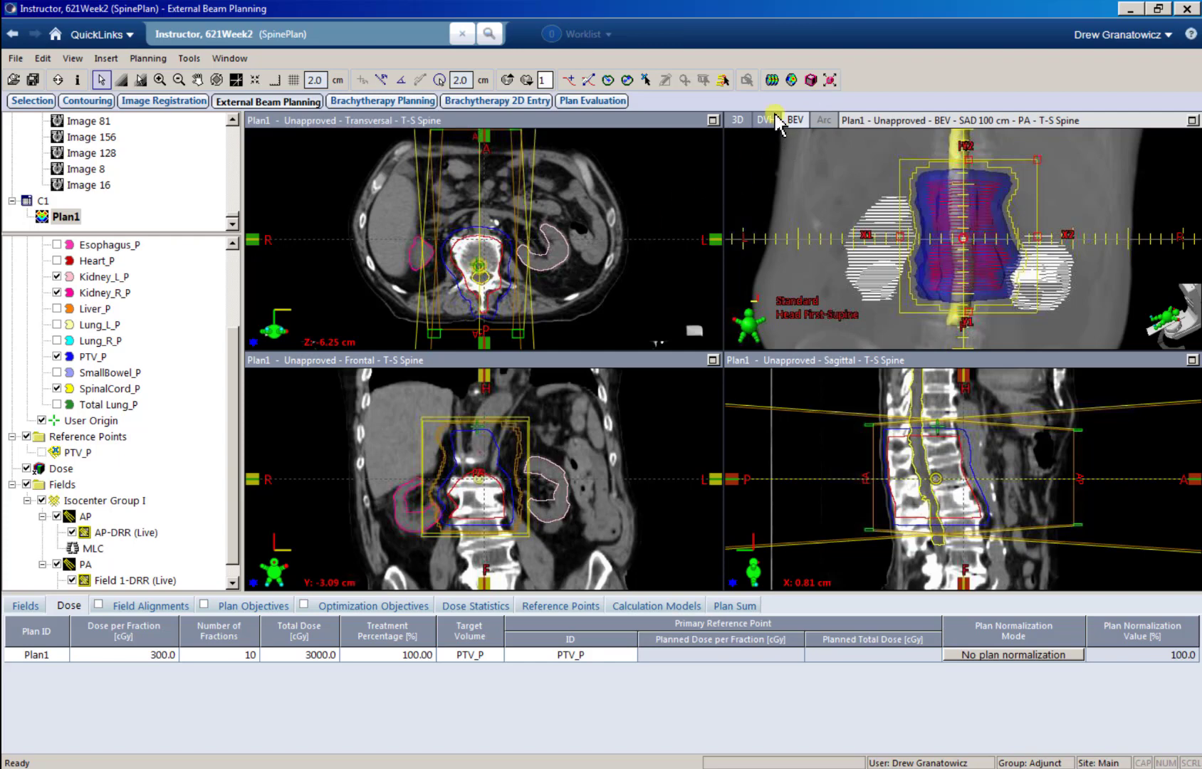
pyautogui.click(772, 80)
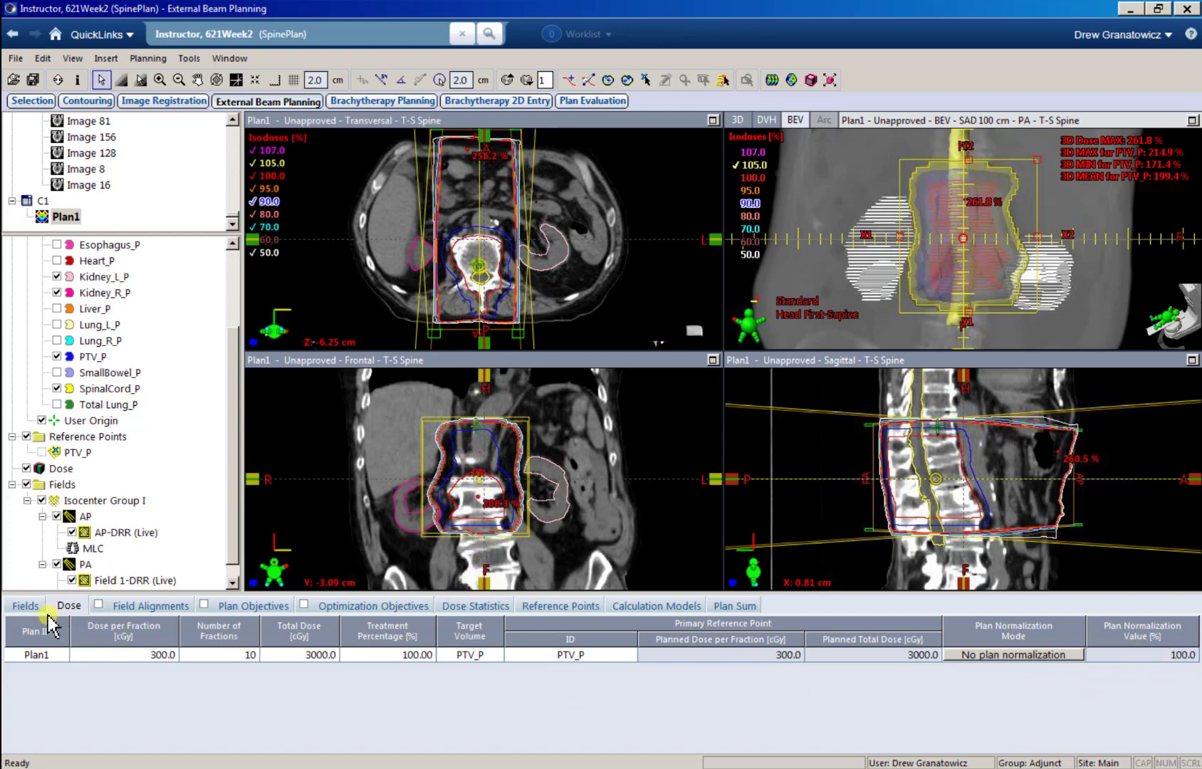
# Step: Show the calculated field parameters and open the Field Weight tool for Plan1
pyautogui.click(26, 605)
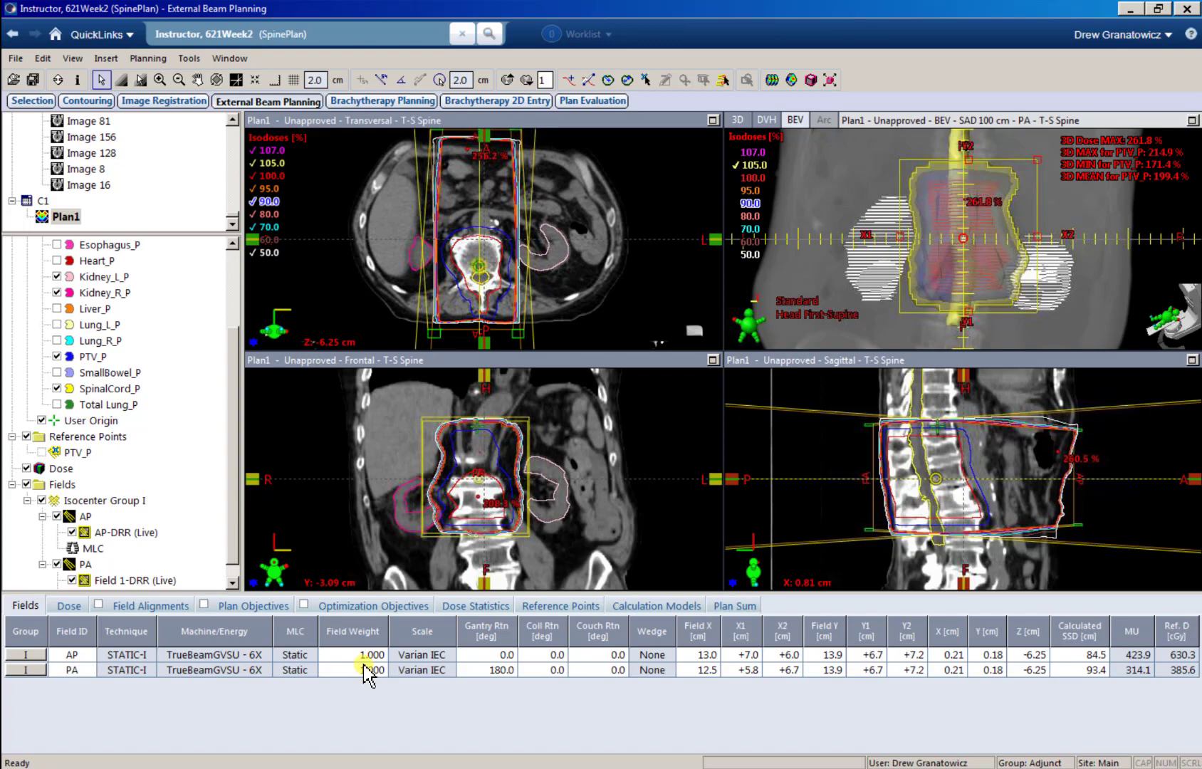
pyautogui.hotkey('ctrl', 'w')
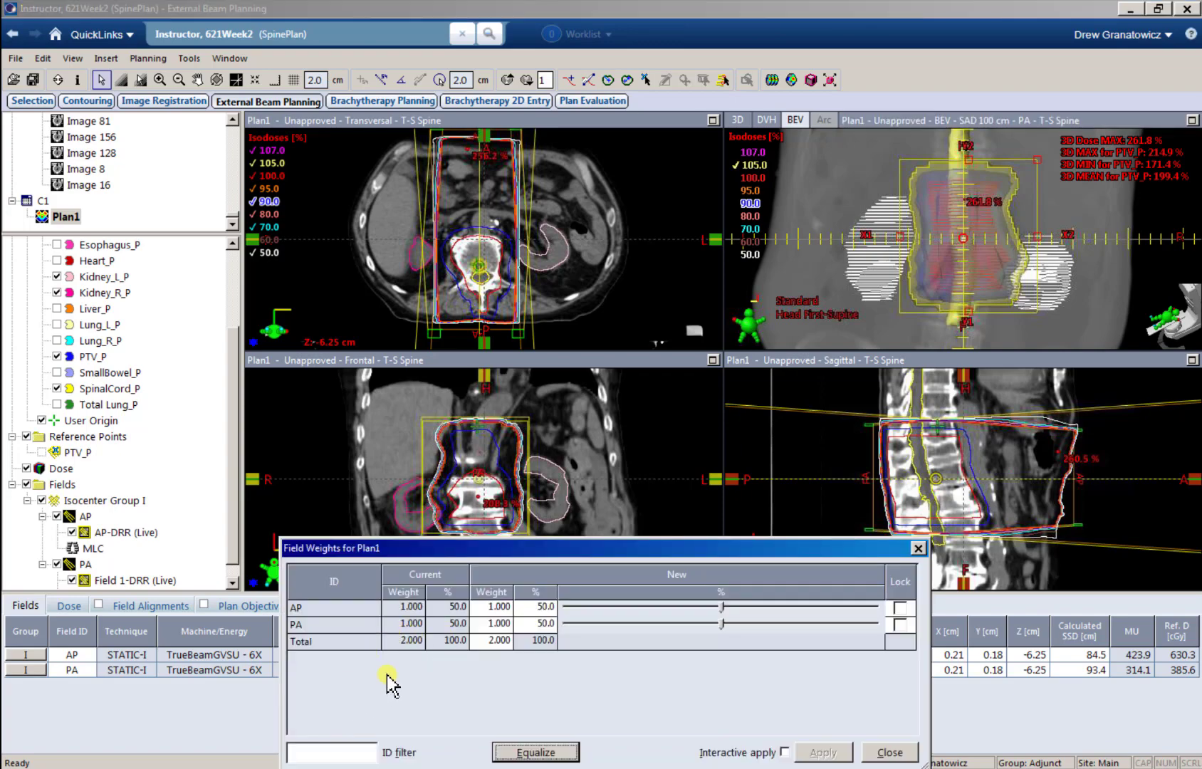
pyautogui.moveTo(414, 549); pyautogui.dragTo(636, 520)
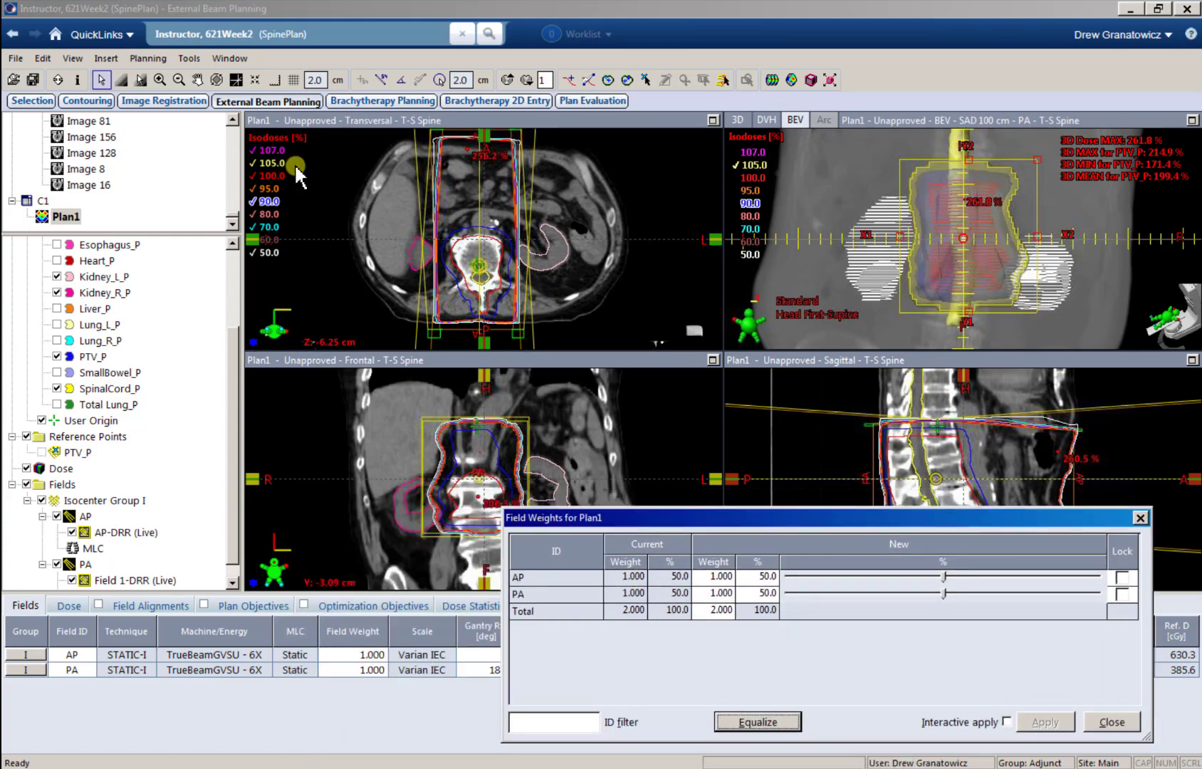
pyautogui.click(147, 59)
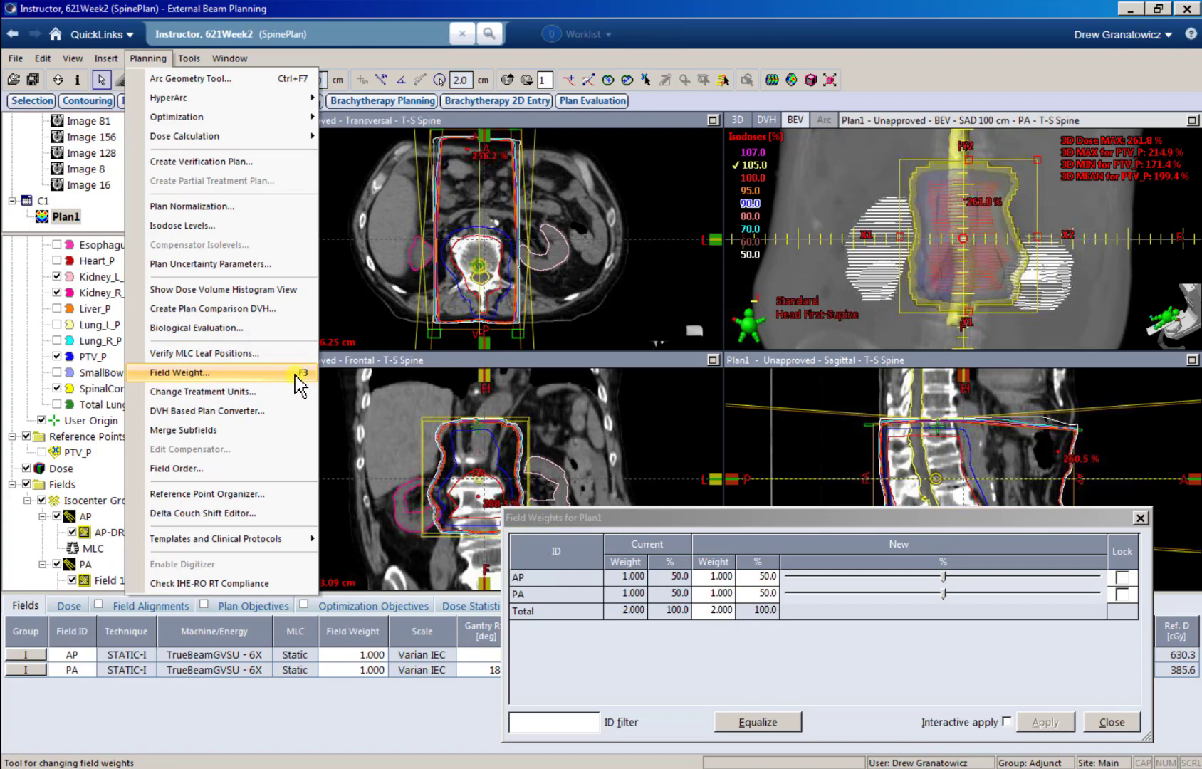
pyautogui.click(771, 553)
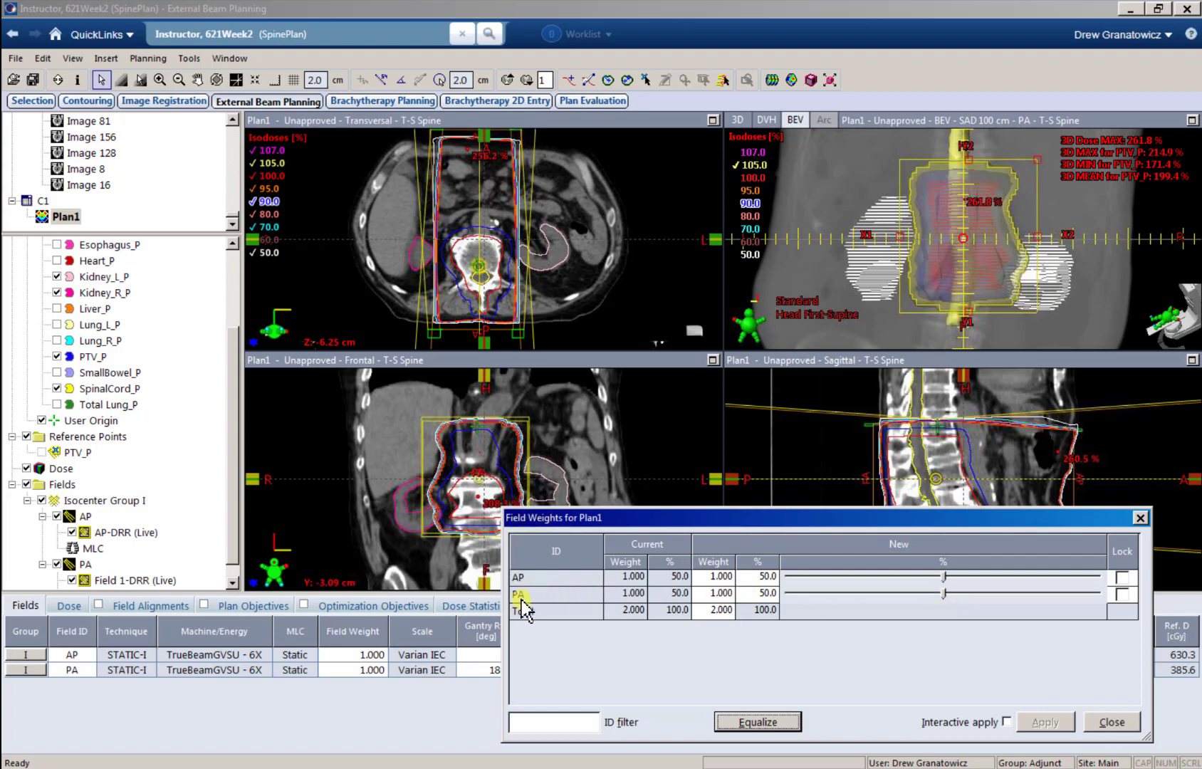
# Step: Apply a 100% AP and 0% PA field weighting, and return both fields to 50%
pyautogui.moveTo(944, 601); pyautogui.dragTo(756, 607)
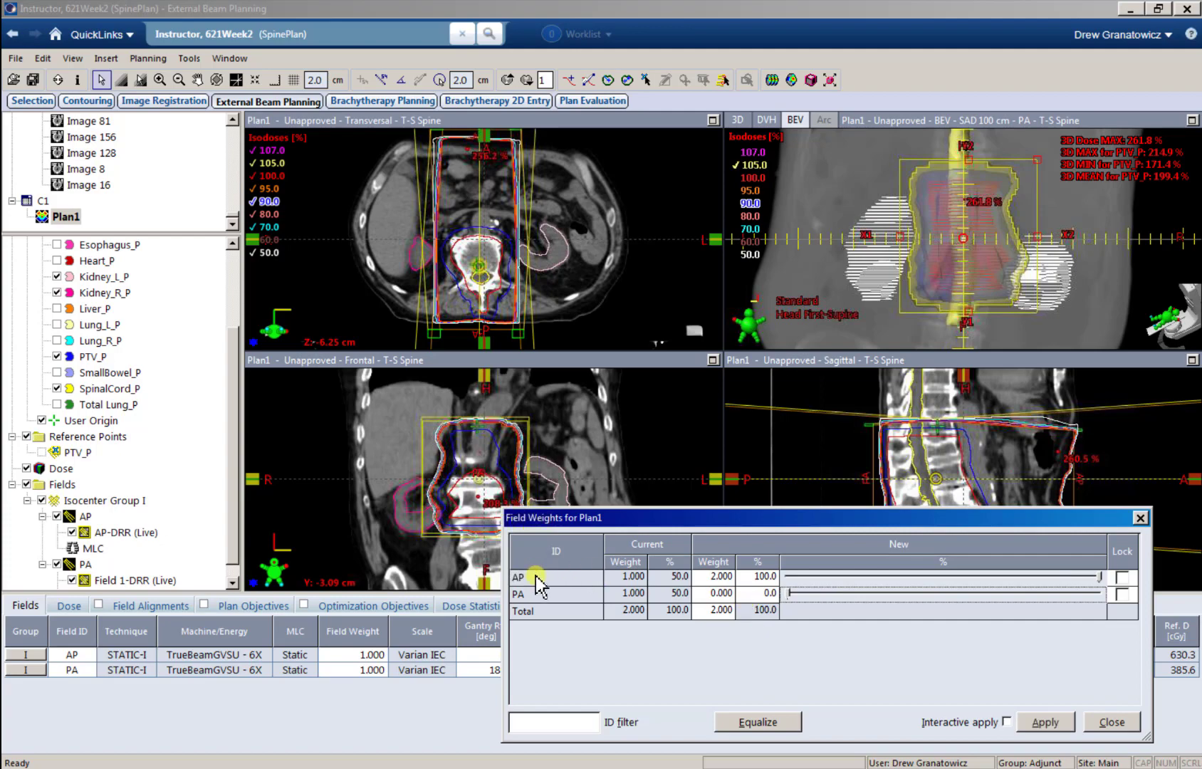
pyautogui.click(1047, 722)
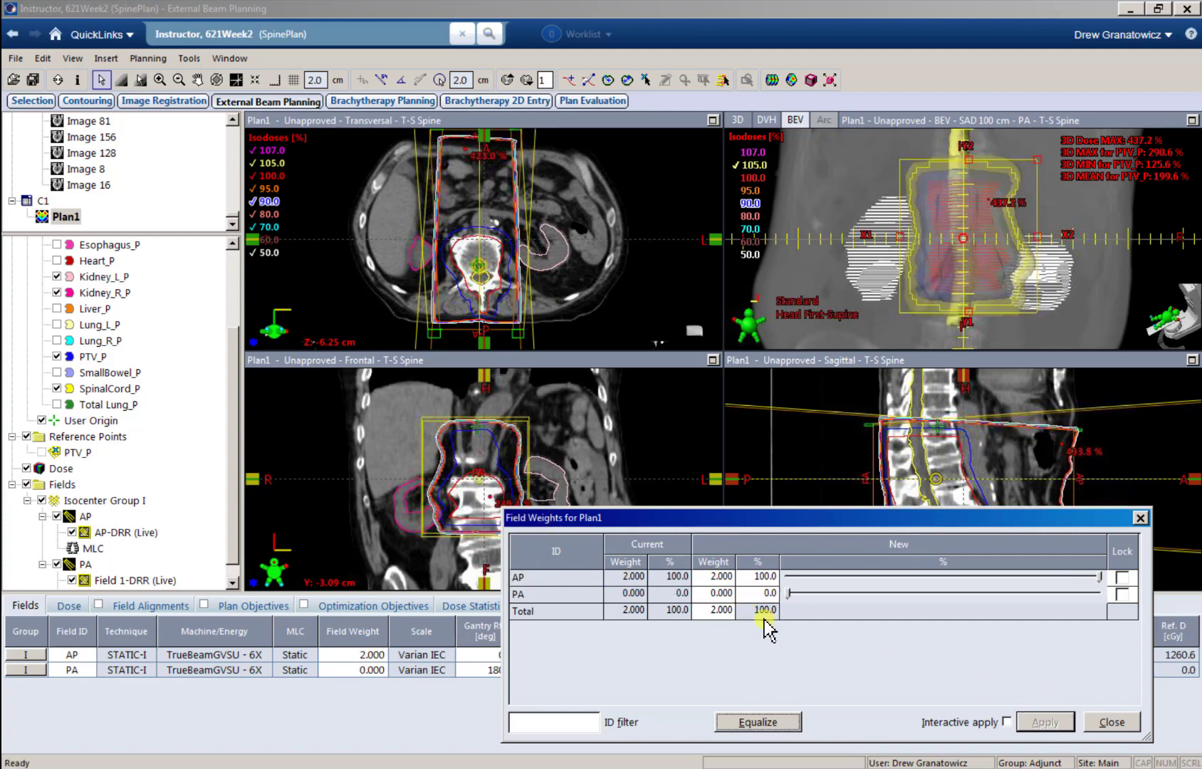
pyautogui.click(755, 579)
pyautogui.write('50')
pyautogui.press('Return')
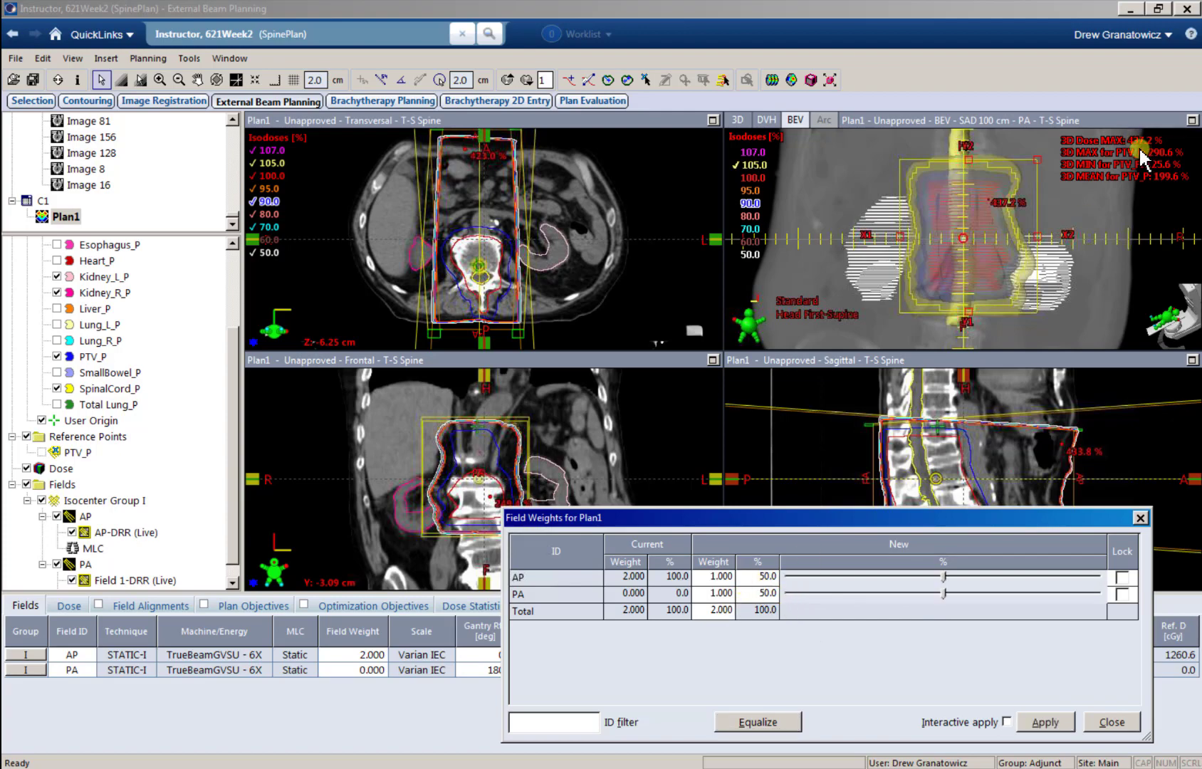
pyautogui.click(1053, 714)
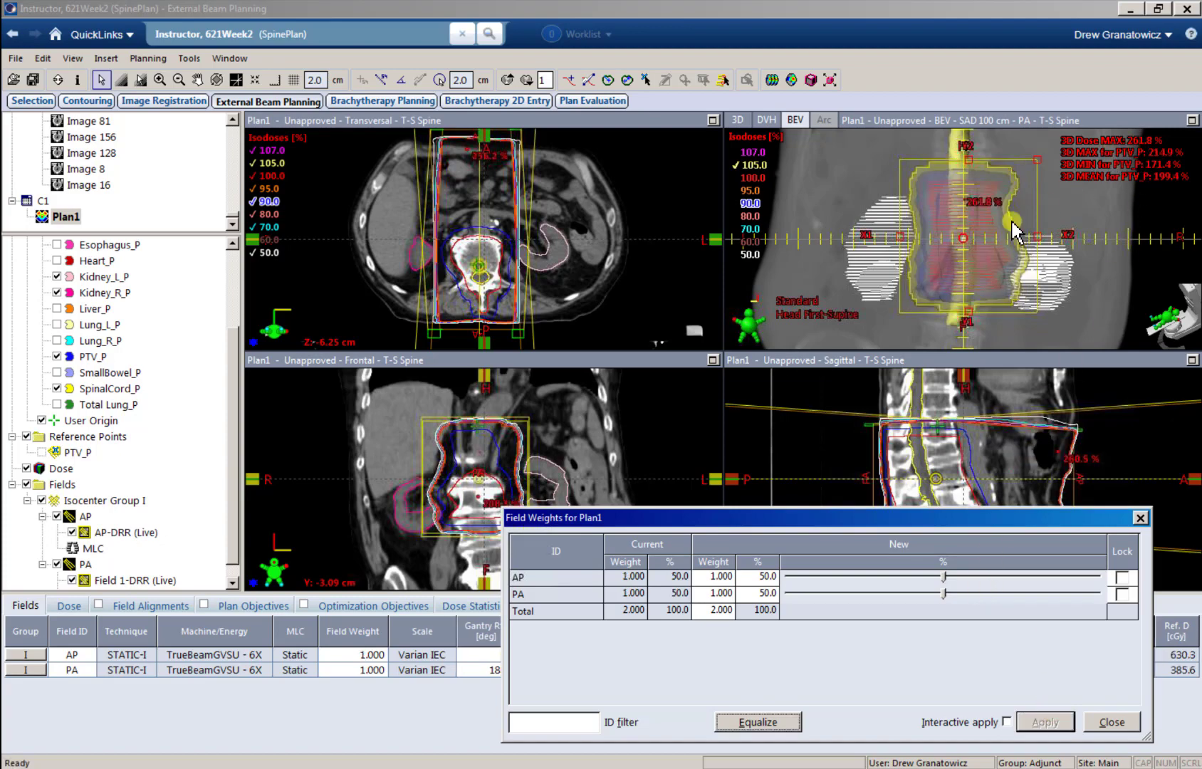
# Step: Set the total field weight to 1.000 and apply it to the AP and PA fields
pyautogui.click(716, 611)
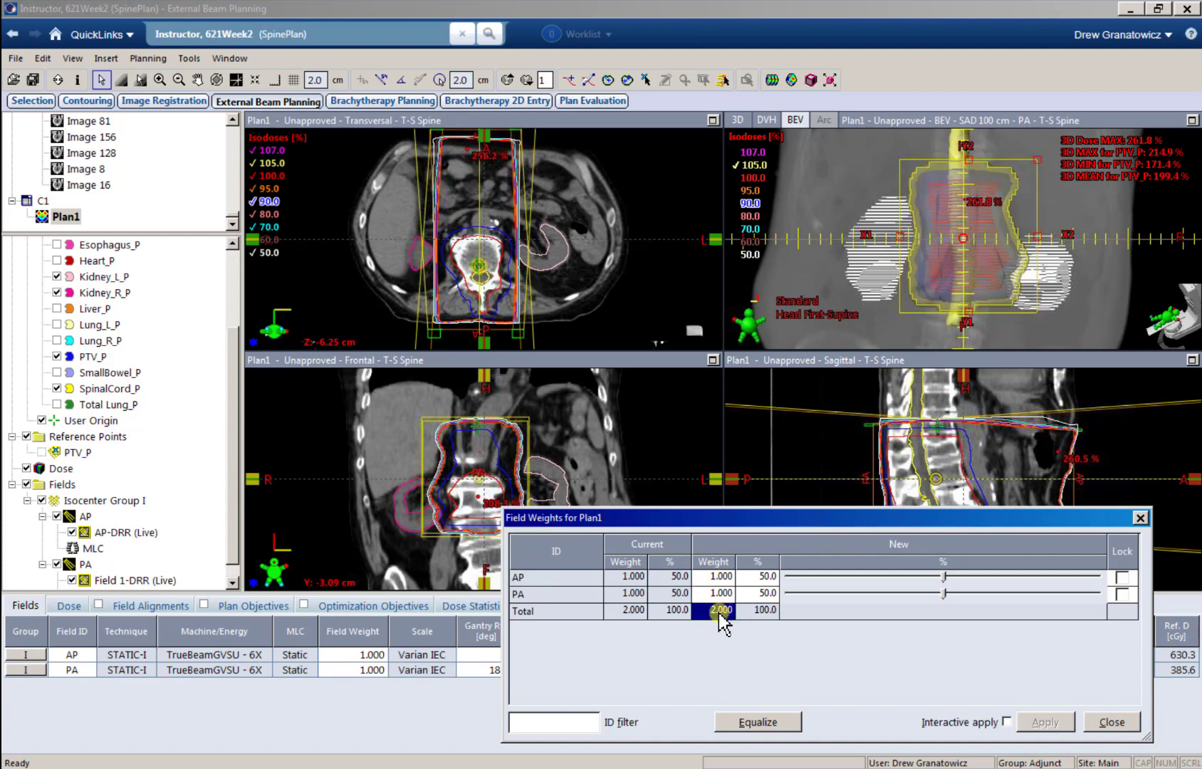
pyautogui.write('1')
pyautogui.press('Tab')
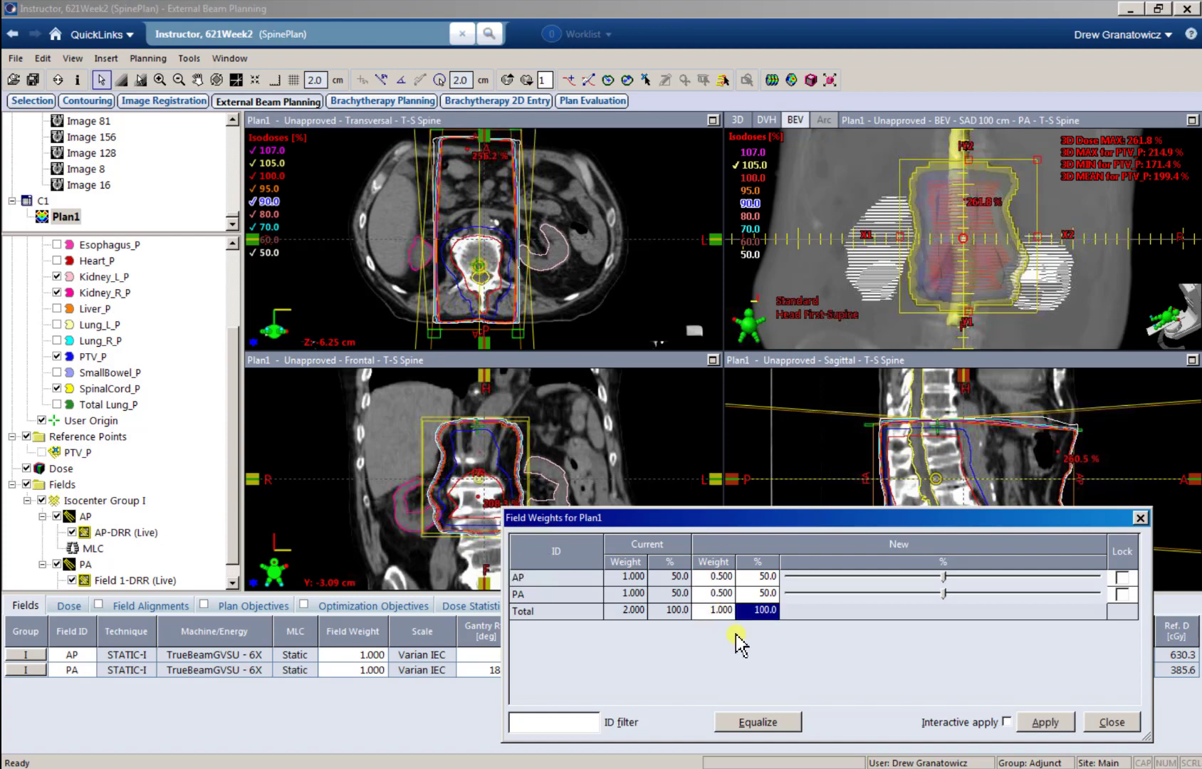
pyautogui.click(1044, 741)
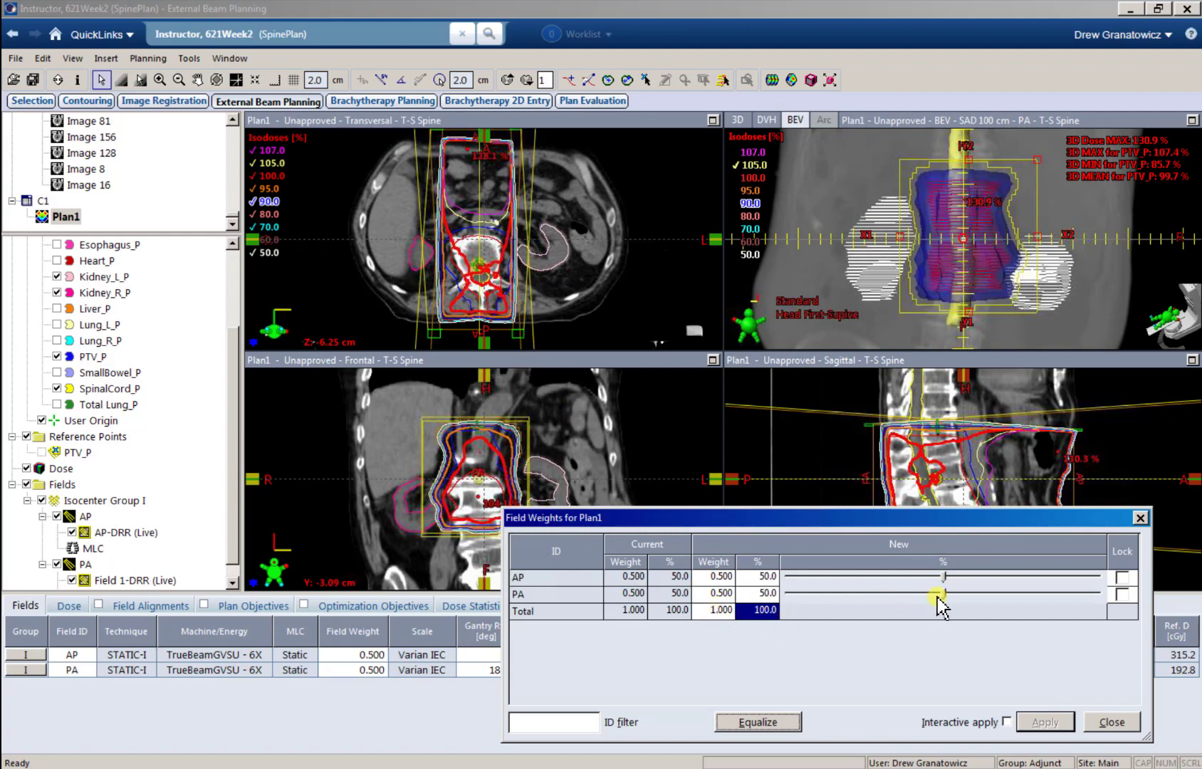
# Step: Apply all of the field weight to AP, leaving PA at 0%, and uncover the dose views and field parameters
pyautogui.moveTo(943, 593); pyautogui.dragTo(758, 595)
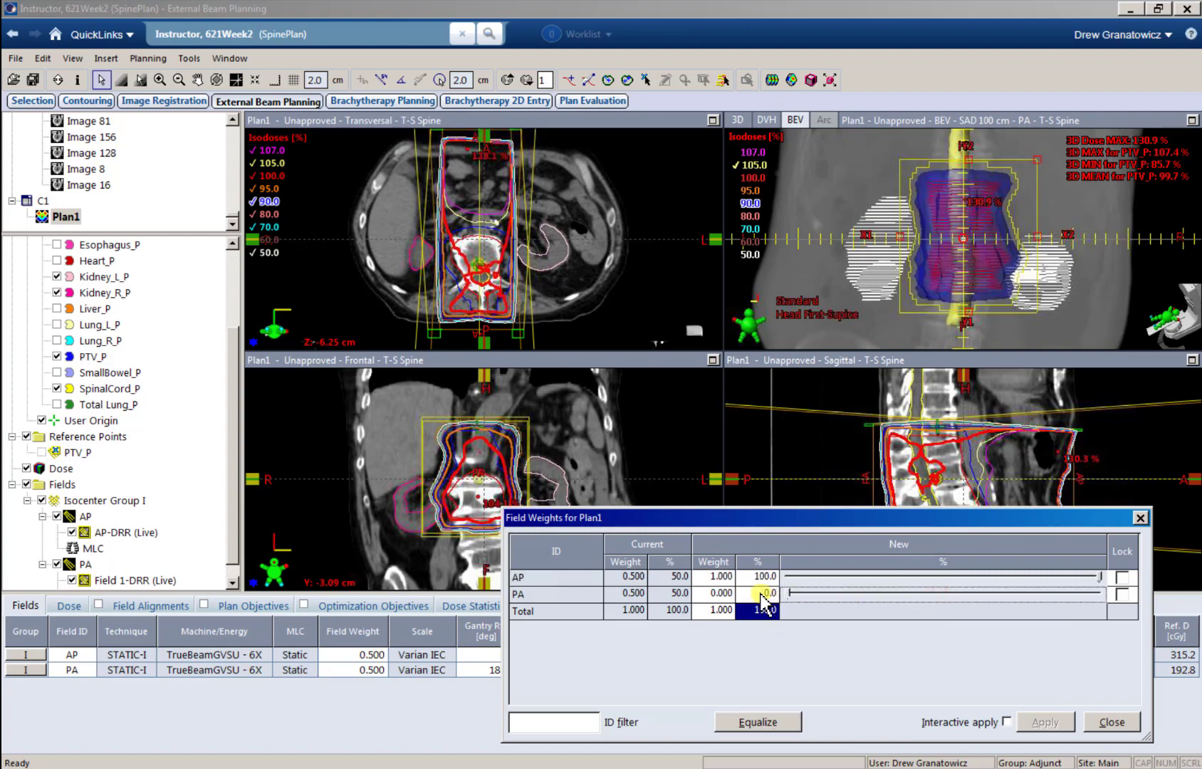
pyautogui.click(1027, 721)
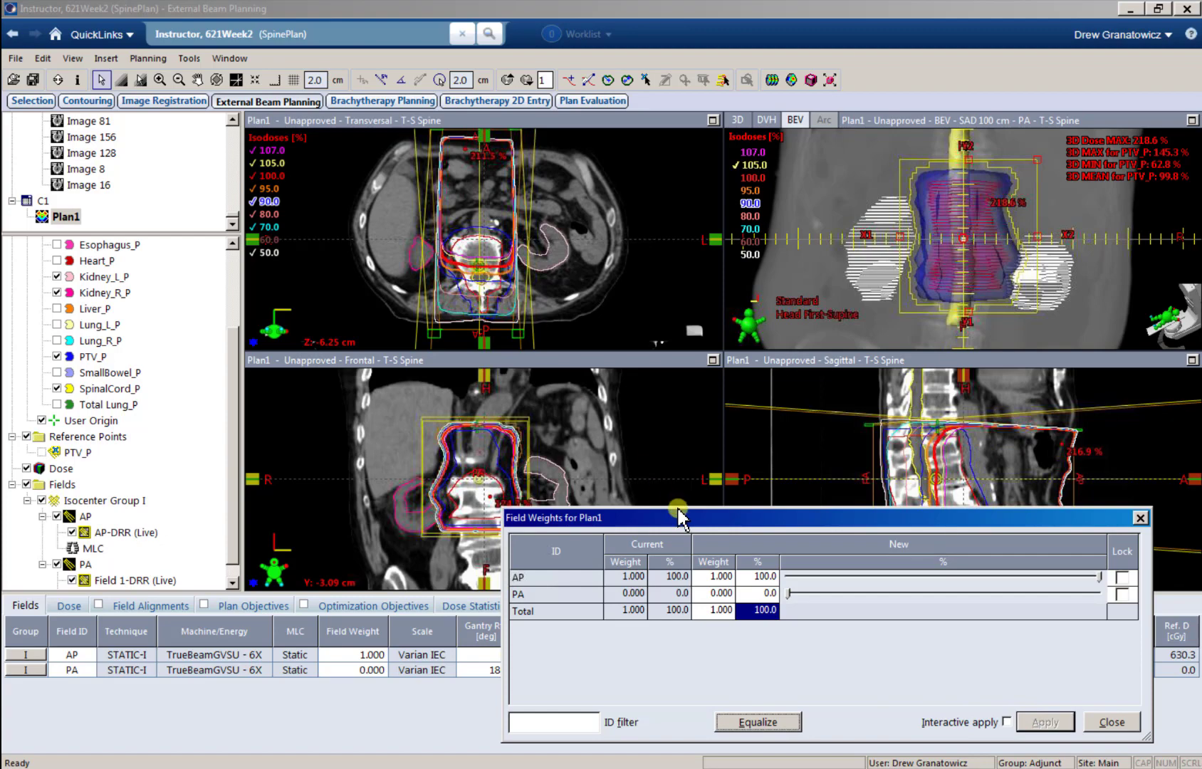
pyautogui.moveTo(682, 515); pyautogui.dragTo(695, 708)
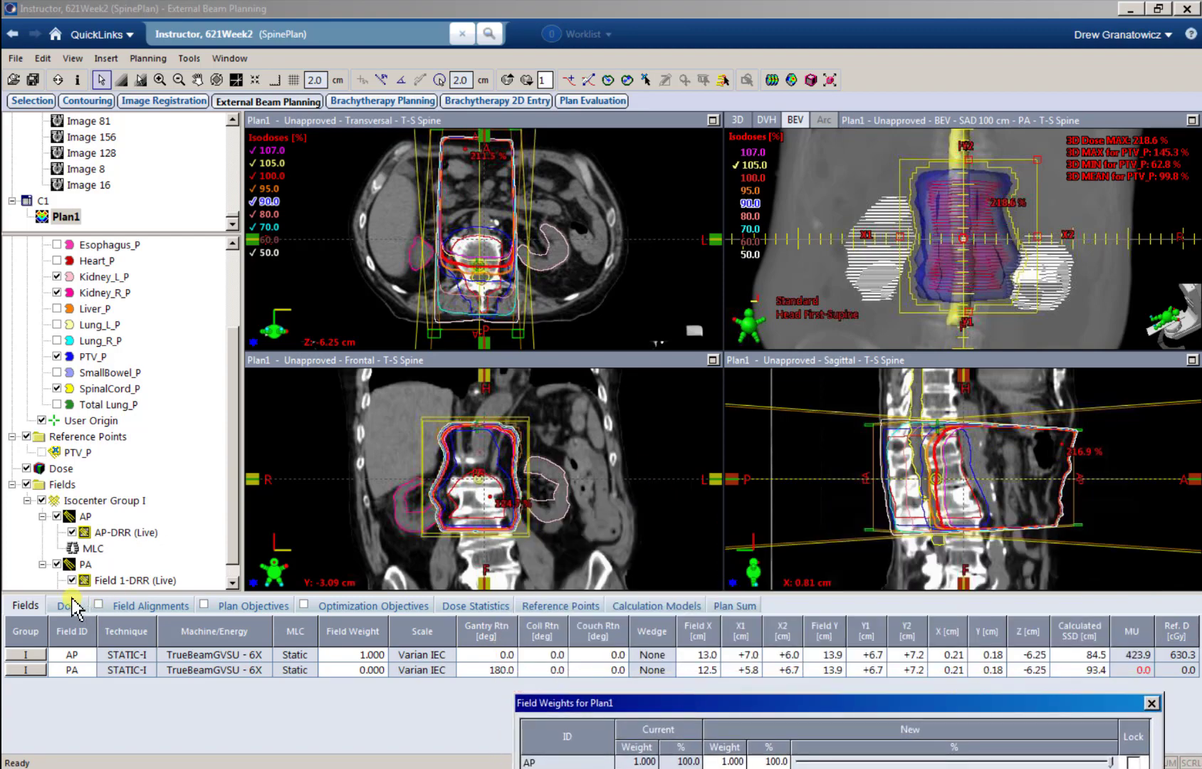
# Step: Examine the AP-only isodose lines around the isocenter against the plan's prescription, normalization mode and field monitor units
pyautogui.click(69, 606)
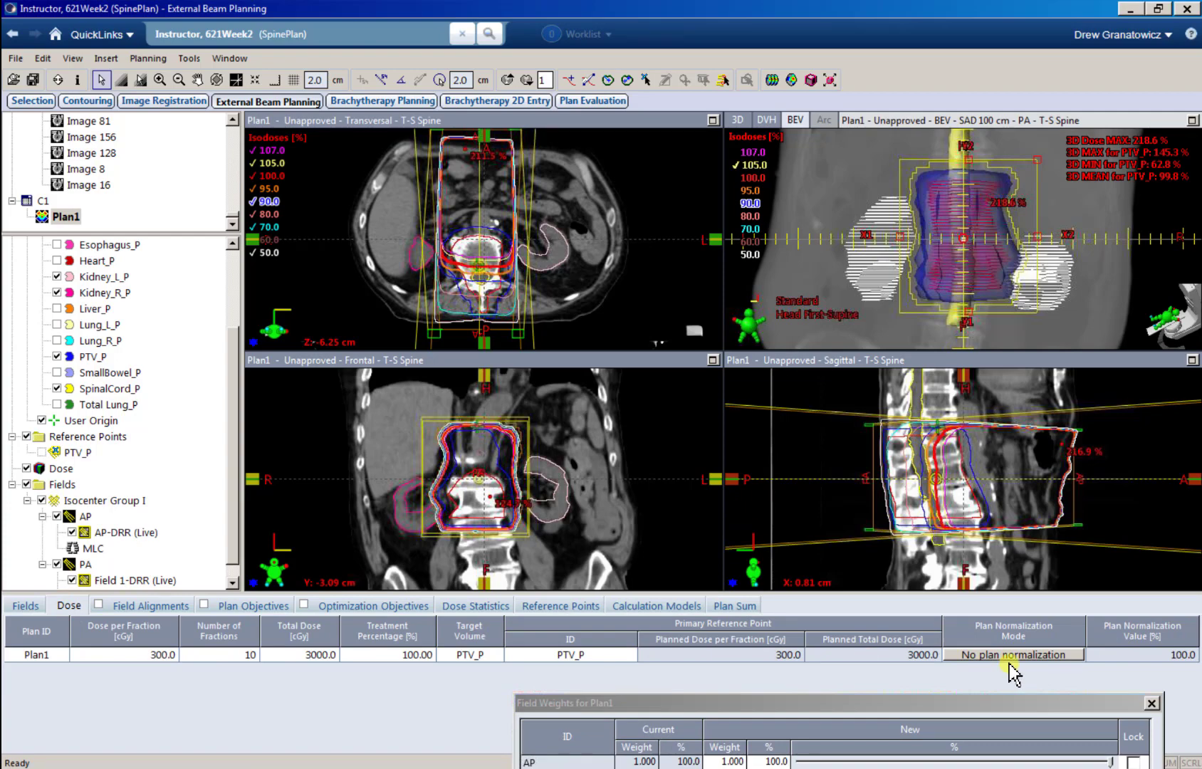
pyautogui.click(25, 606)
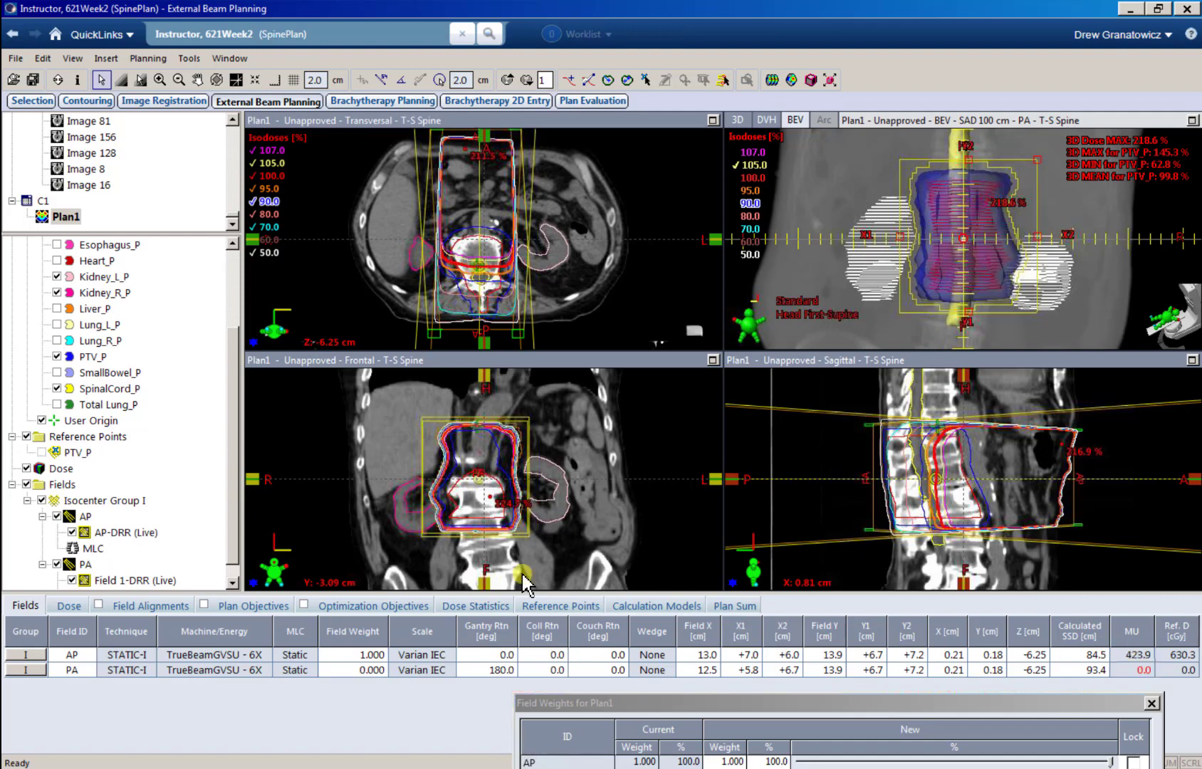
pyautogui.click(71, 607)
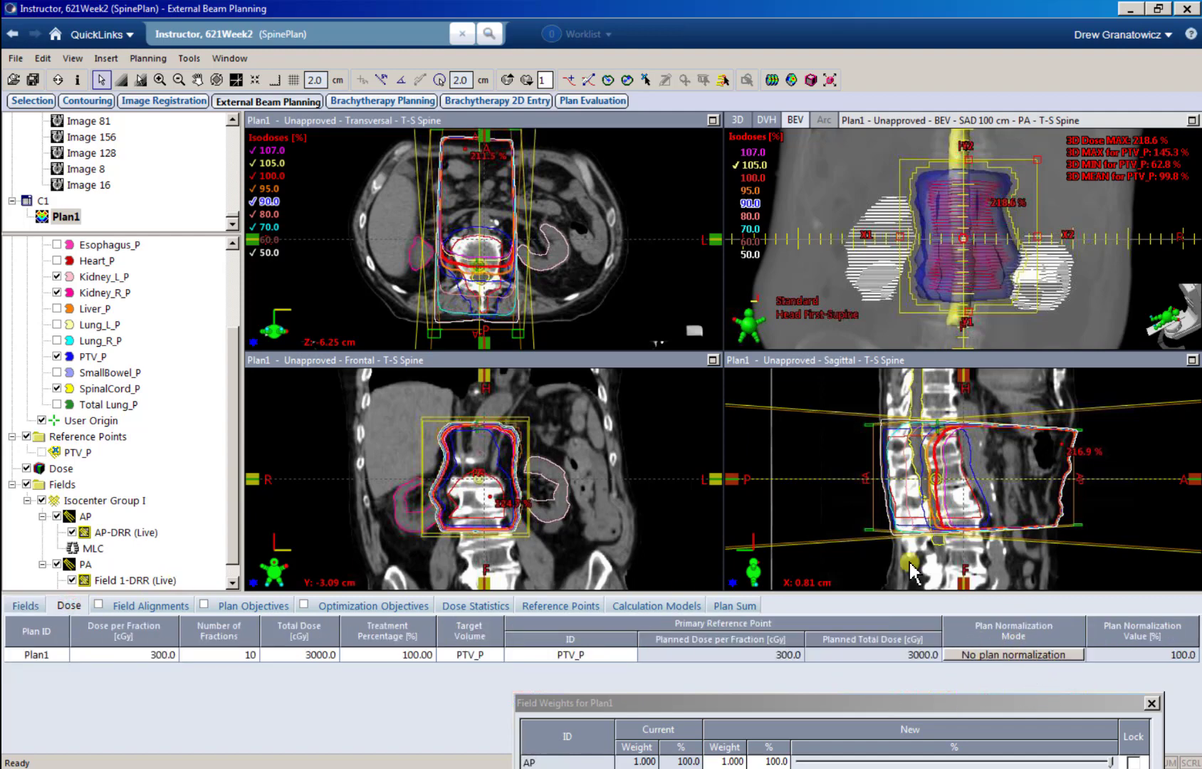
pyautogui.click(480, 269)
pyautogui.keyDown('ctrl'); pyautogui.scroll(-1, 481, 270); pyautogui.keyUp('ctrl')
pyautogui.keyDown('ctrl'); pyautogui.scroll(5, 482, 272); pyautogui.keyUp('ctrl')
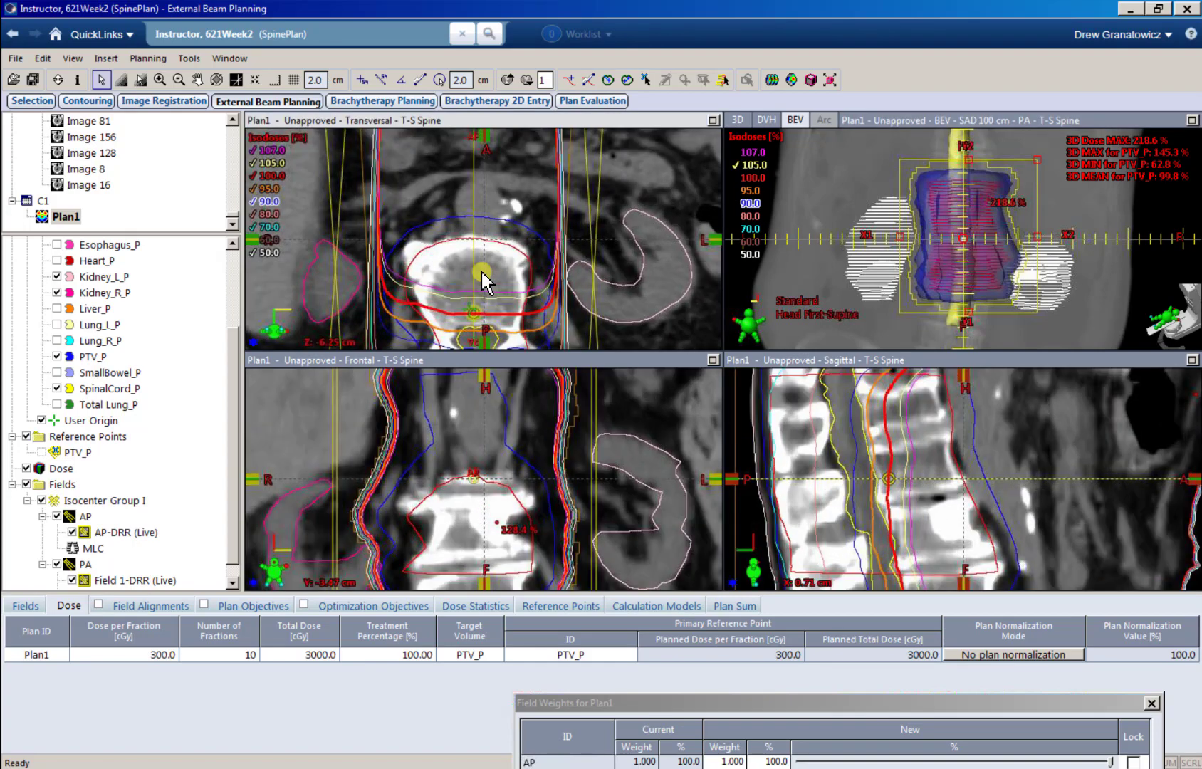
pyautogui.moveTo(482, 272); pyautogui.dragTo(498, 244, button='middle')
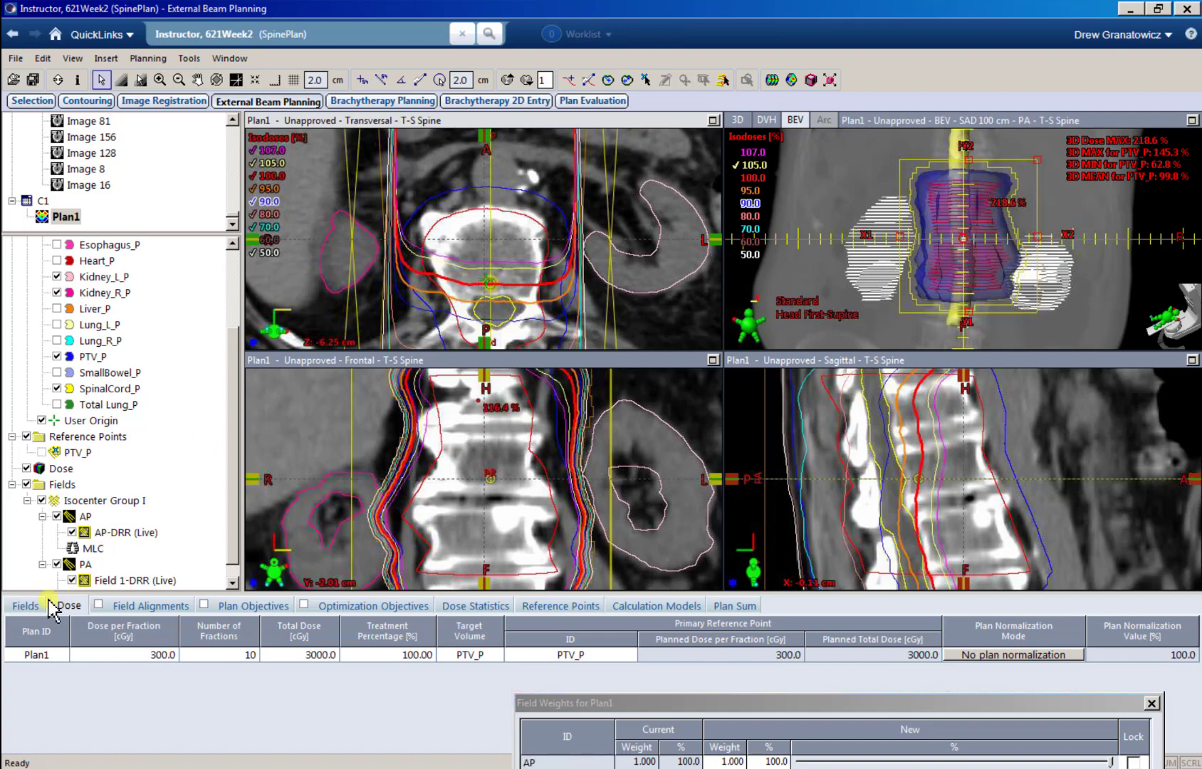
pyautogui.click(25, 605)
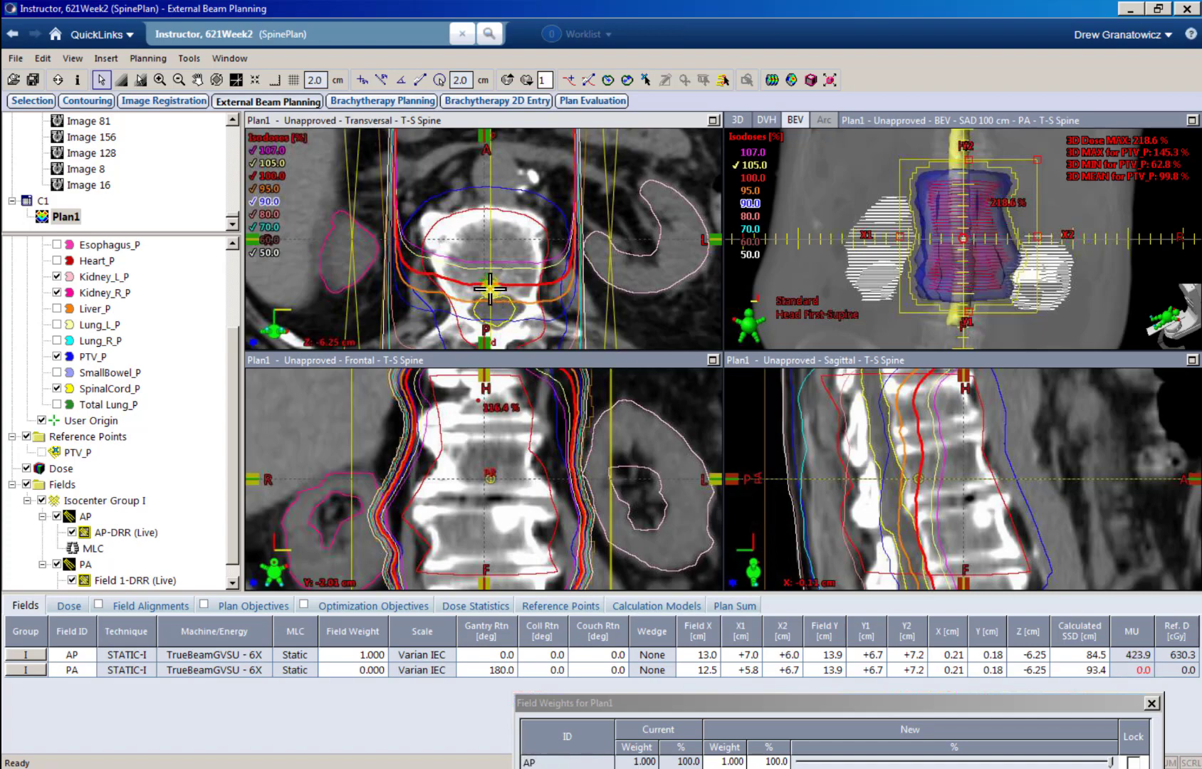
pyautogui.moveTo(739, 705); pyautogui.dragTo(692, 705)
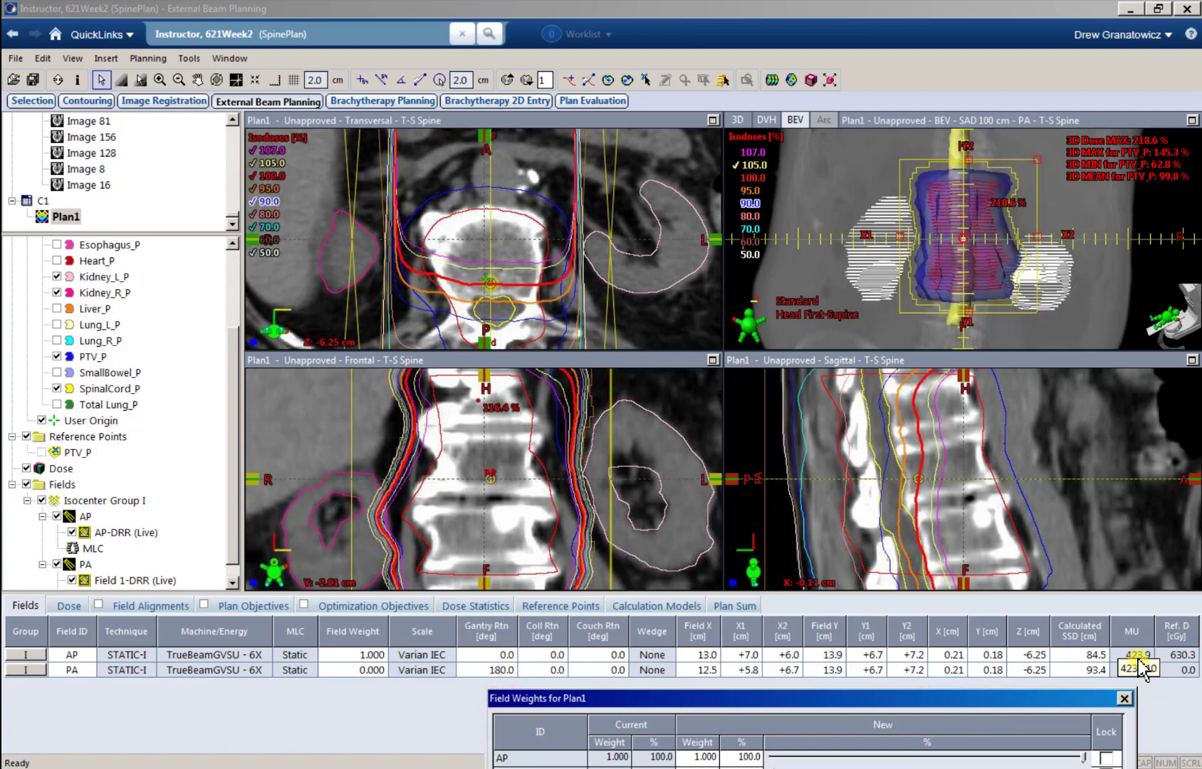
# Step: Apply 100% of the field weight to PA and 0% to AP, and examine the isodose lines around the isocenter
pyautogui.moveTo(1009, 698); pyautogui.dragTo(981, 564)
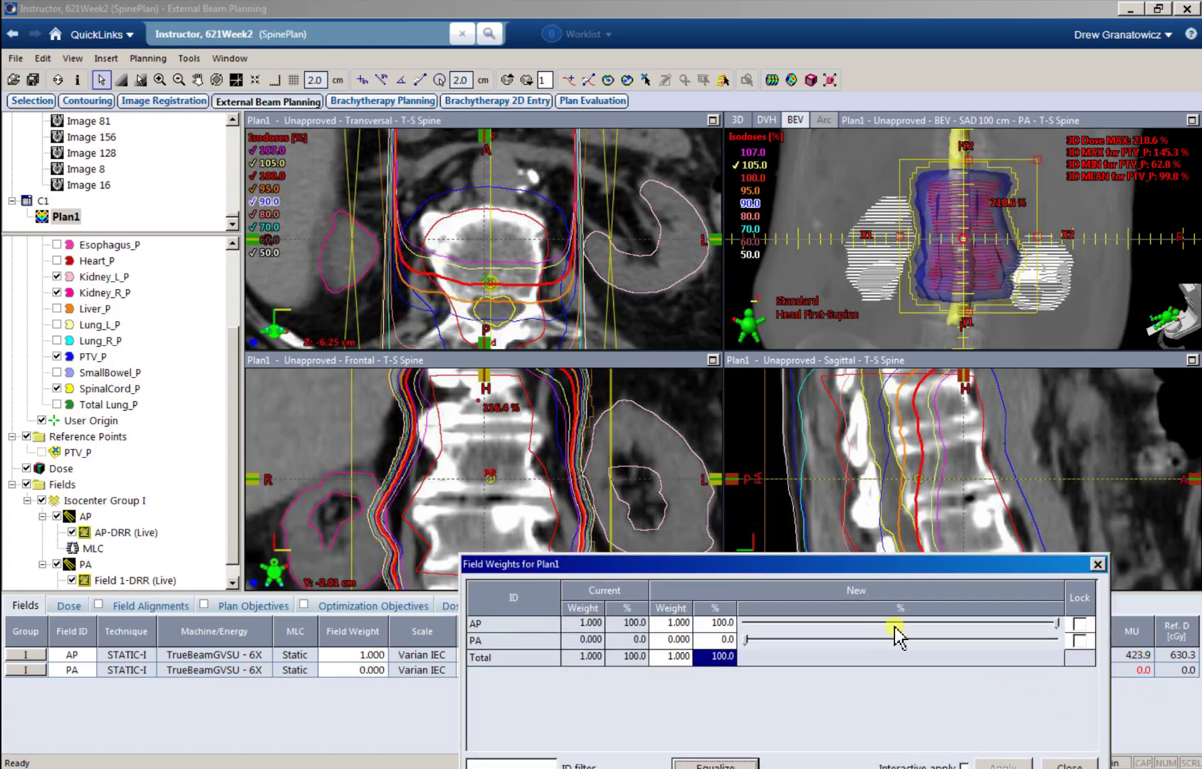
pyautogui.moveTo(749, 641); pyautogui.dragTo(1061, 664)
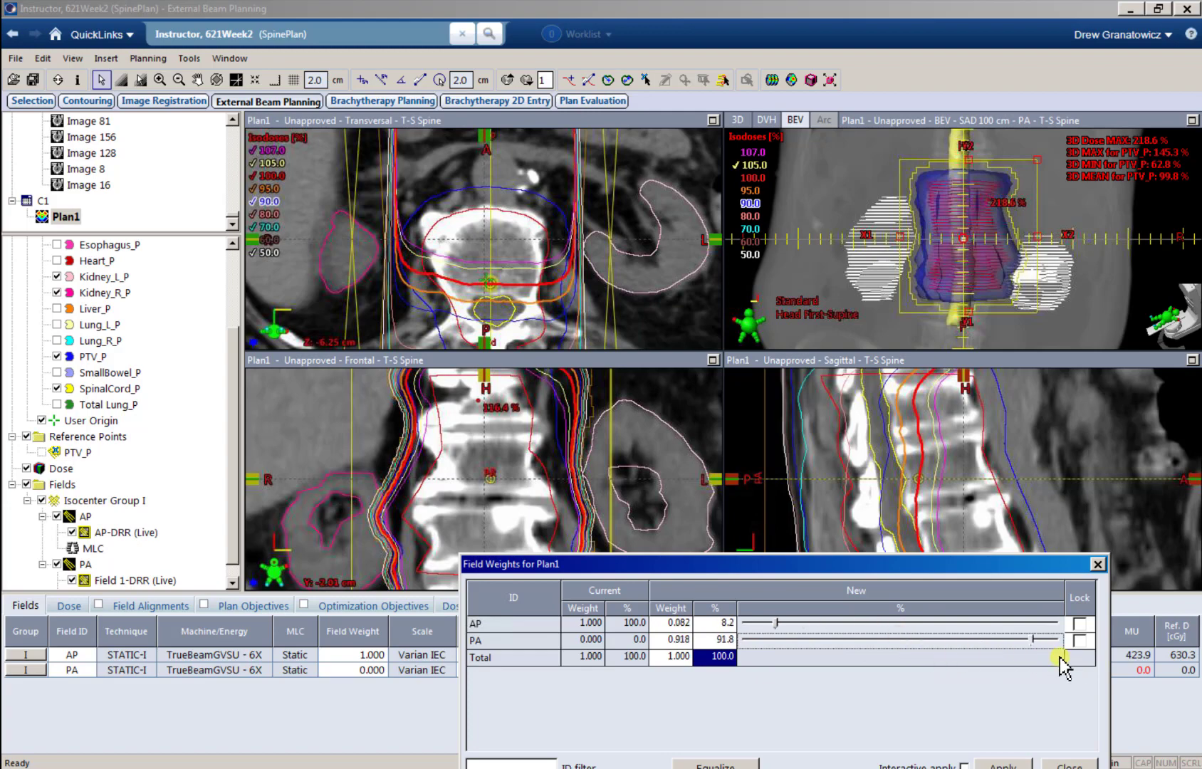
pyautogui.moveTo(1021, 568); pyautogui.dragTo(1036, 510)
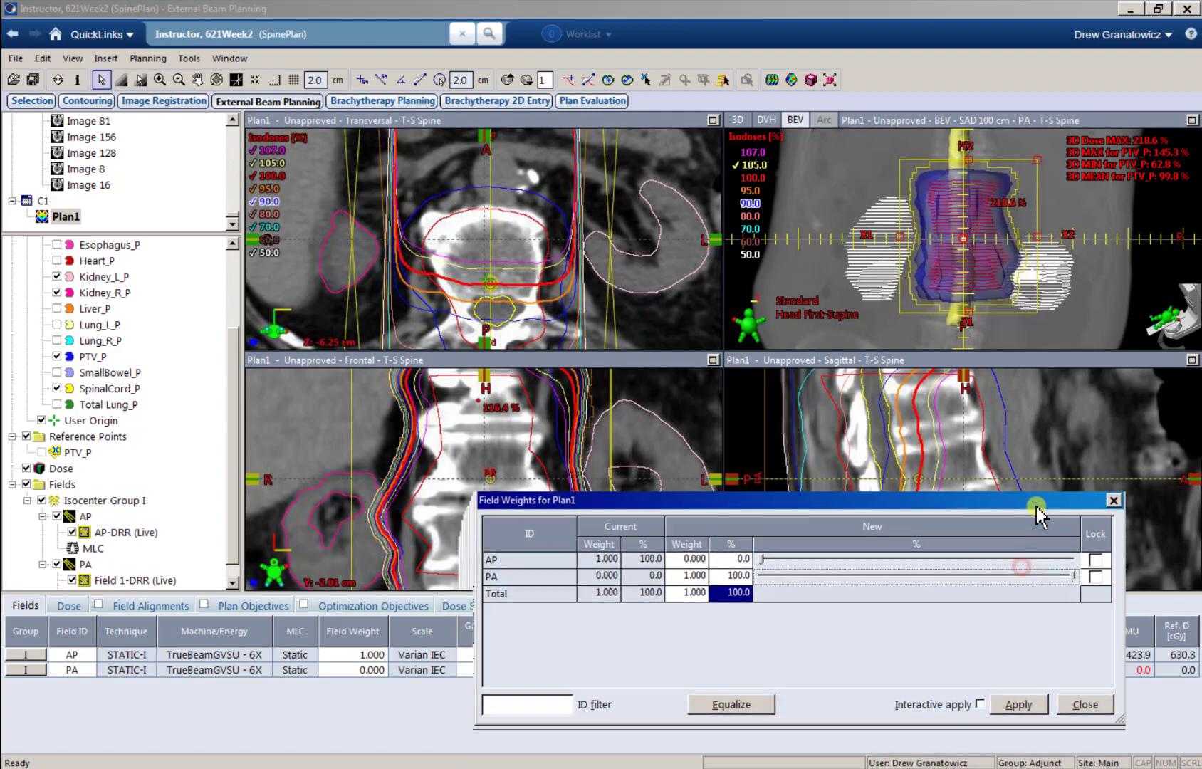
pyautogui.click(1016, 711)
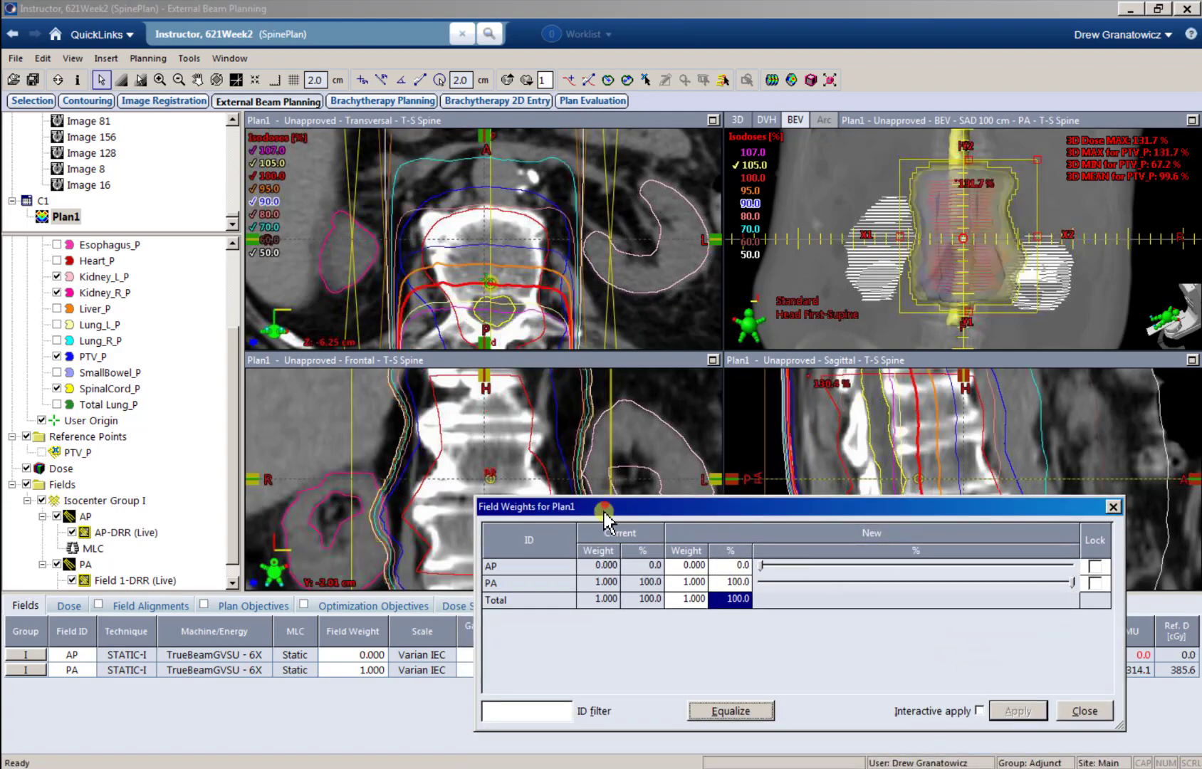
pyautogui.moveTo(605, 505); pyautogui.dragTo(594, 577)
pyautogui.click(482, 284)
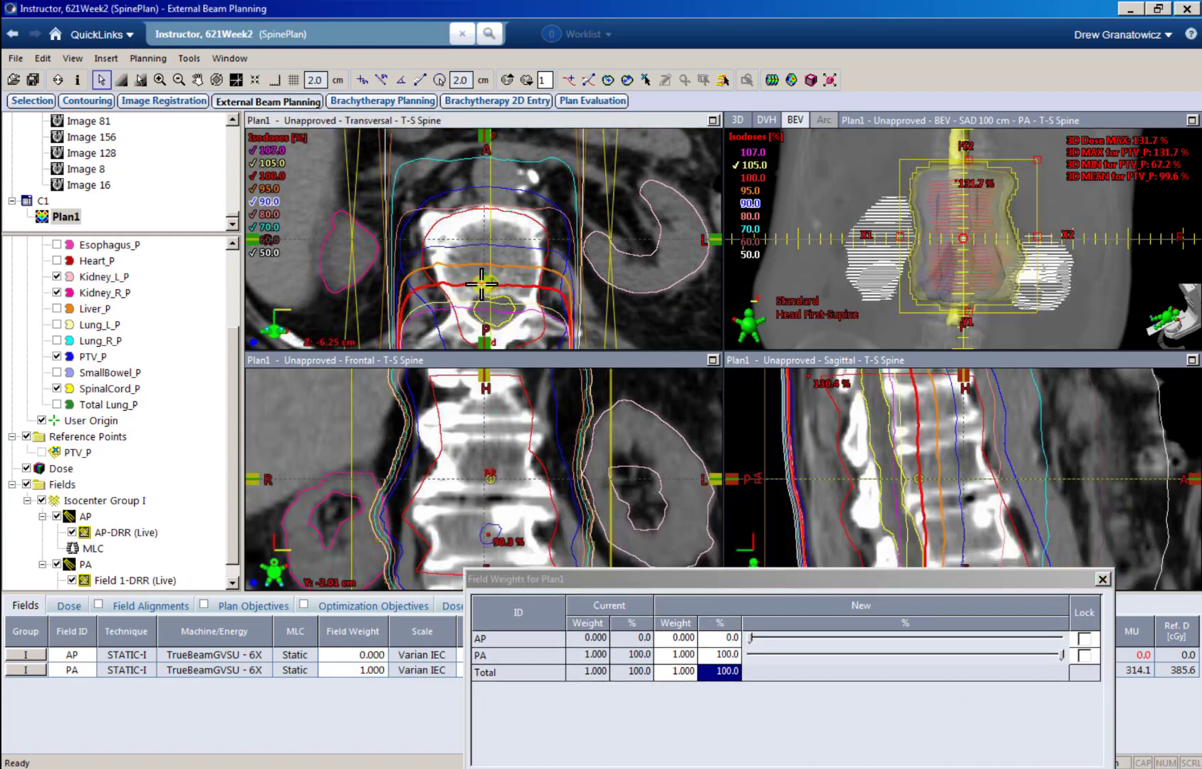
pyautogui.keyDown('ctrl'); pyautogui.scroll(-4, 485, 284); pyautogui.keyUp('ctrl')
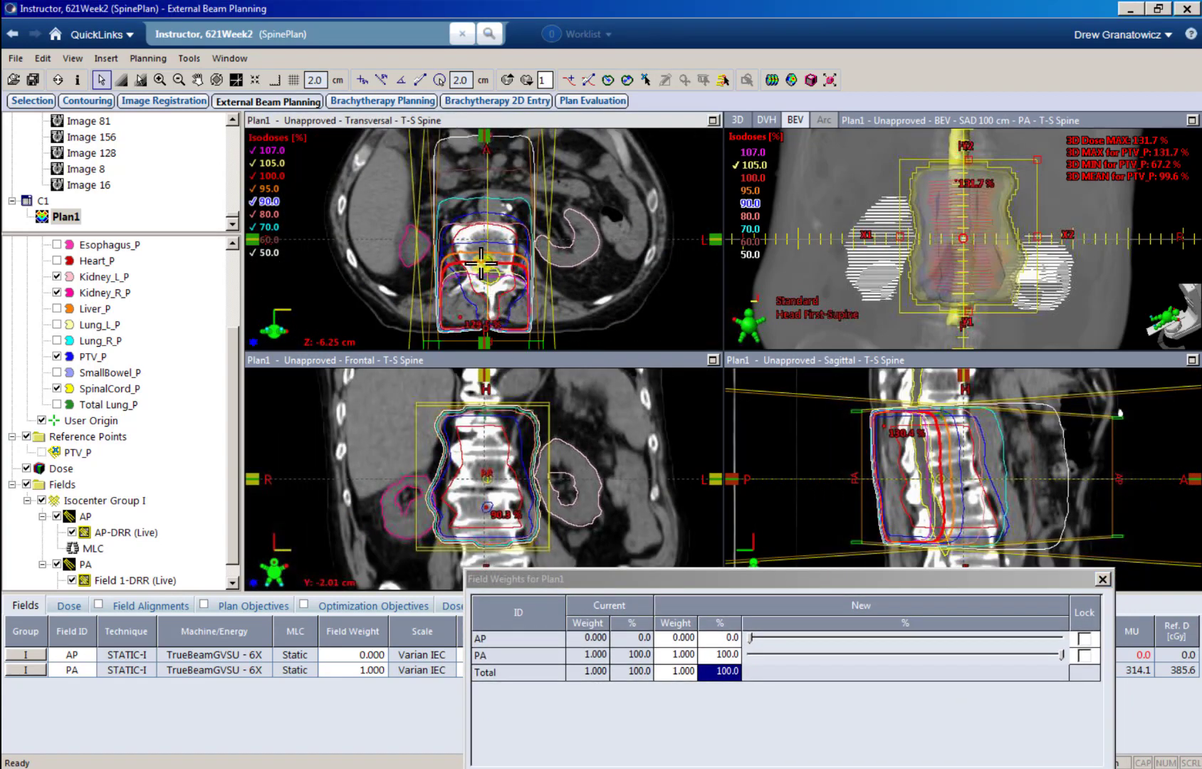
pyautogui.keyDown('ctrl'); pyautogui.scroll(4, 482, 264); pyautogui.keyUp('ctrl')
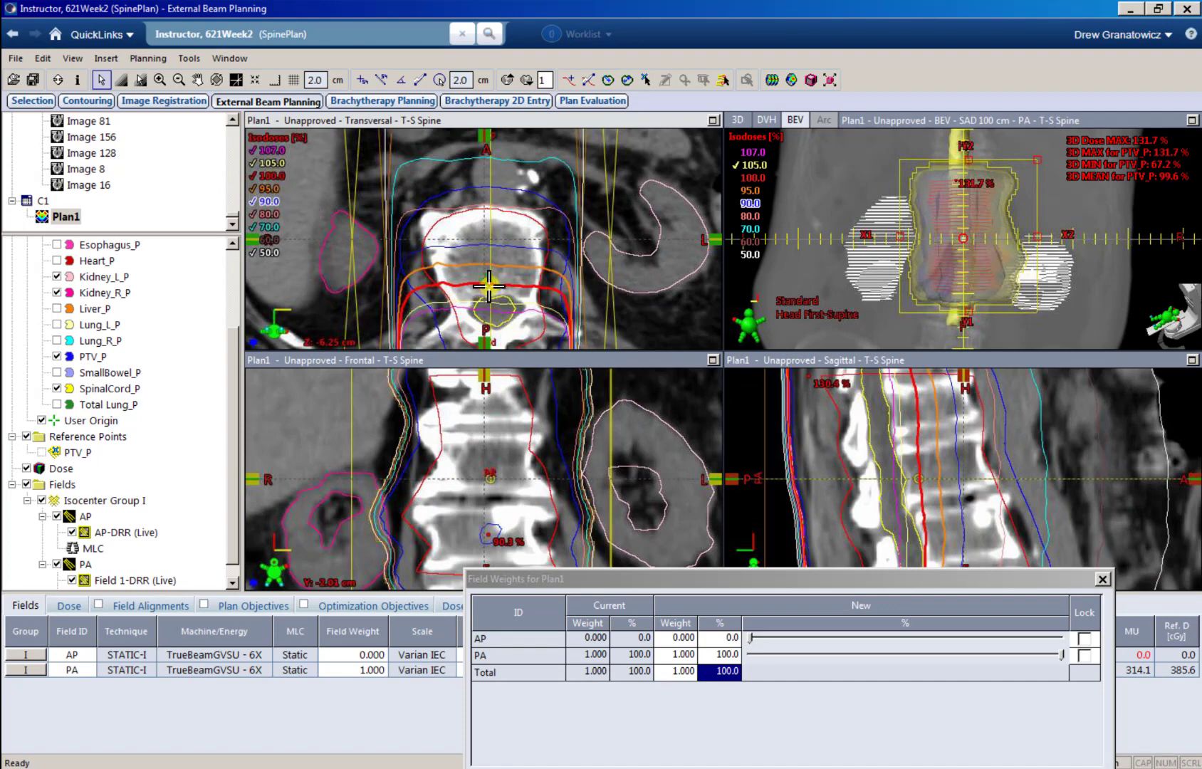
# Step: Split the field weight equally at 50% AP and 50% PA, apply it, and uncover the dose views
pyautogui.moveTo(821, 580); pyautogui.dragTo(827, 737)
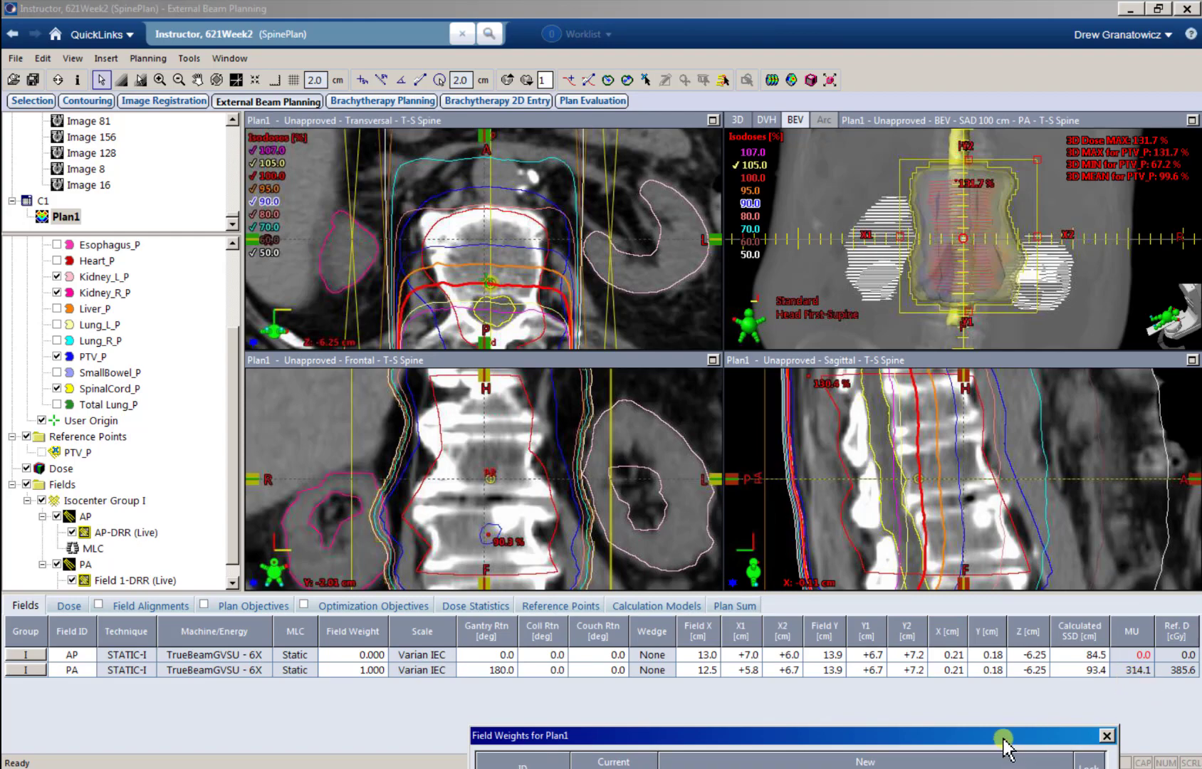
pyautogui.moveTo(998, 734); pyautogui.dragTo(965, 376)
pyautogui.click(700, 437)
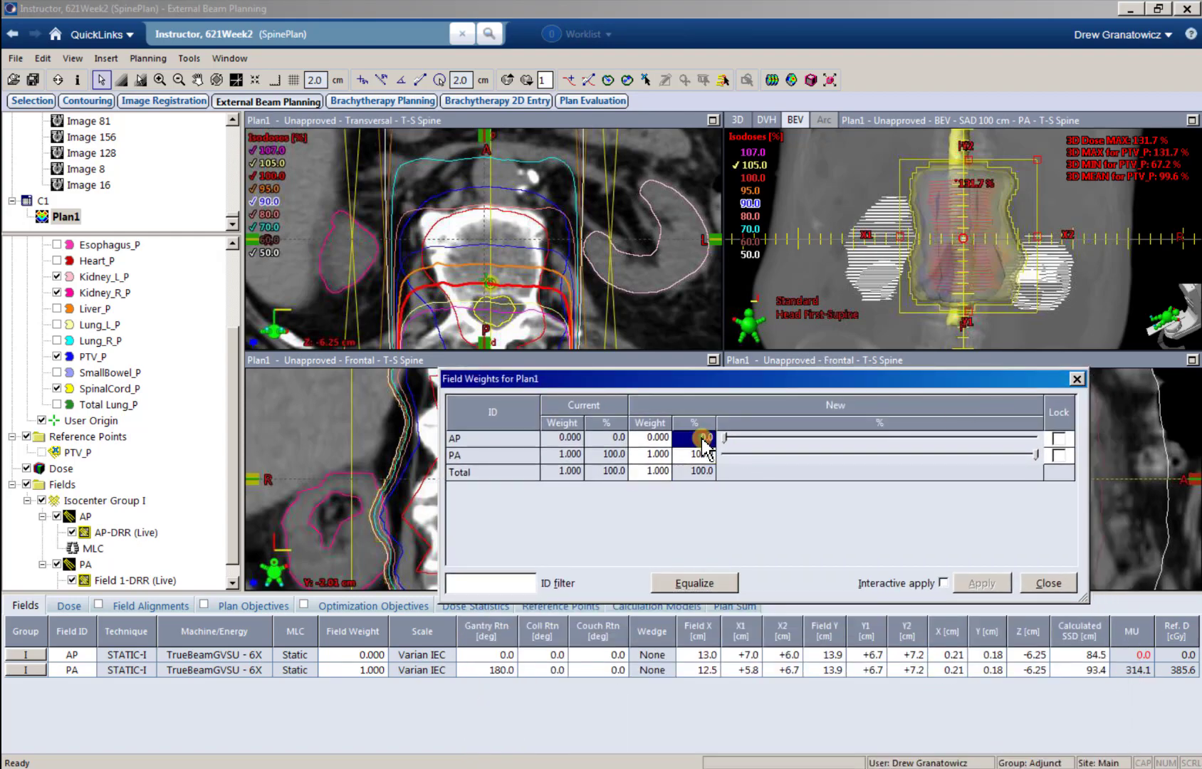
pyautogui.write('50')
pyautogui.press('Return')
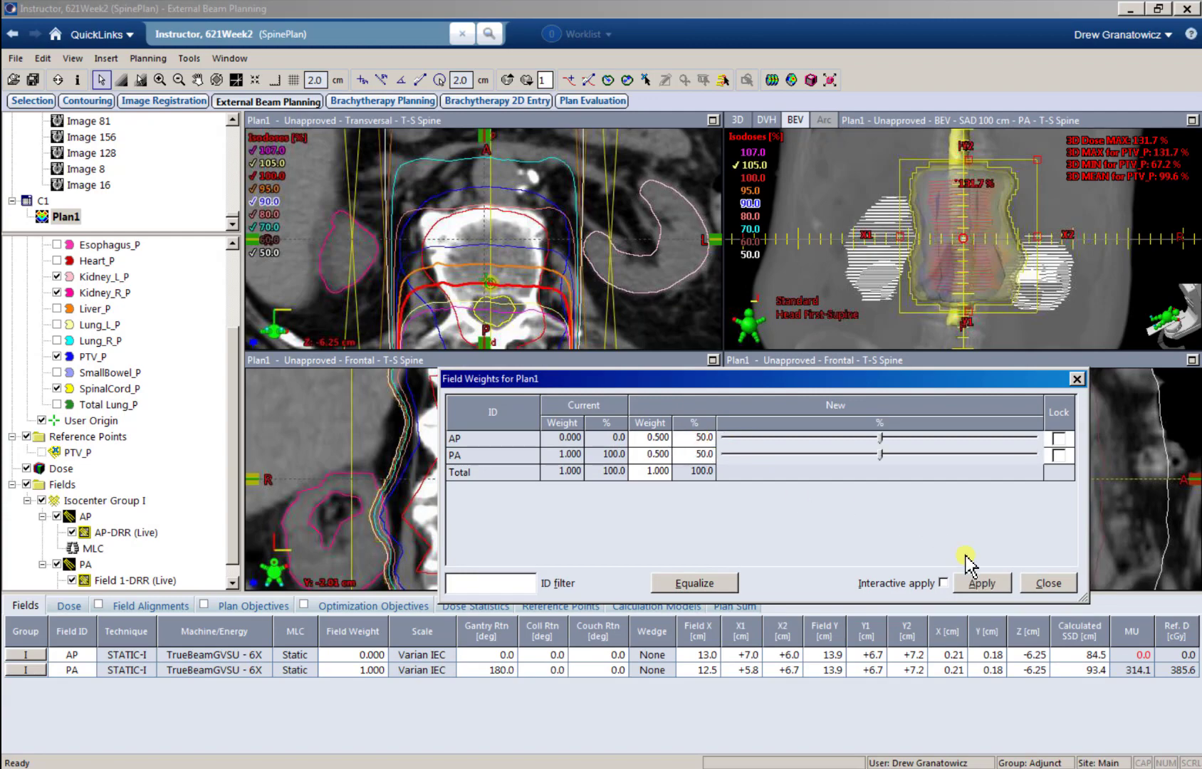
pyautogui.click(992, 585)
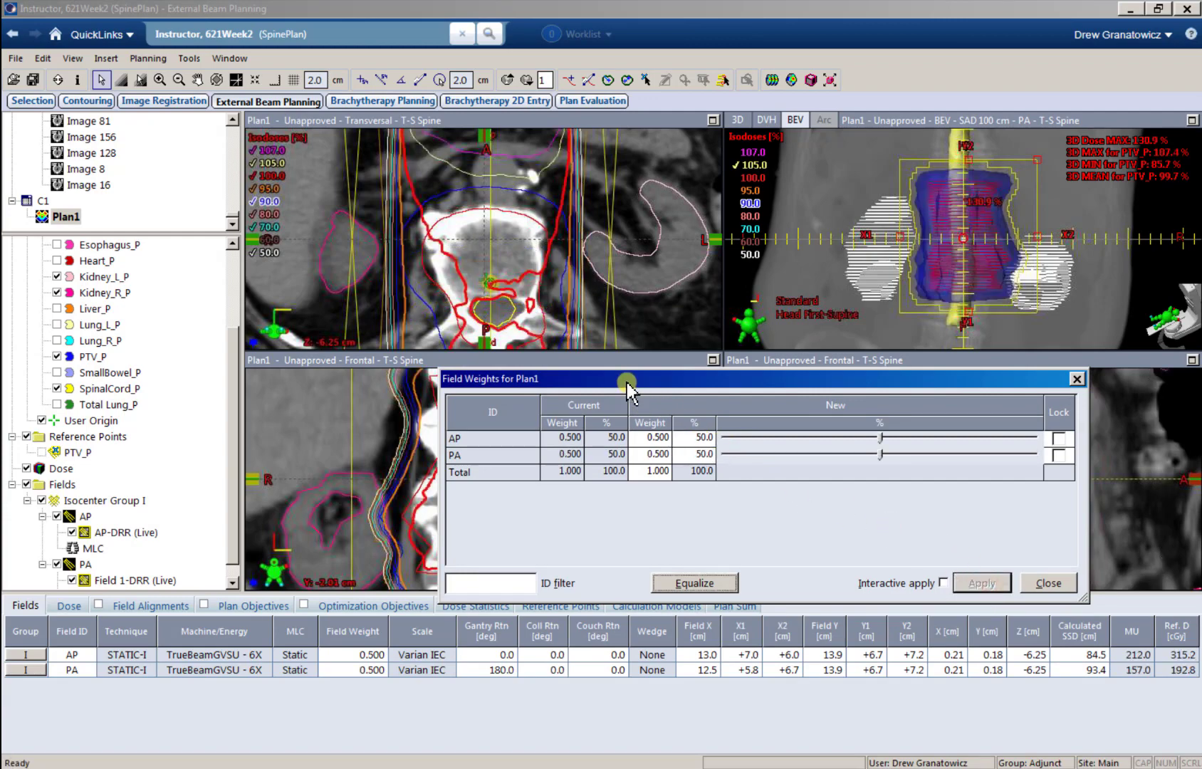
pyautogui.moveTo(626, 379); pyautogui.dragTo(661, 570)
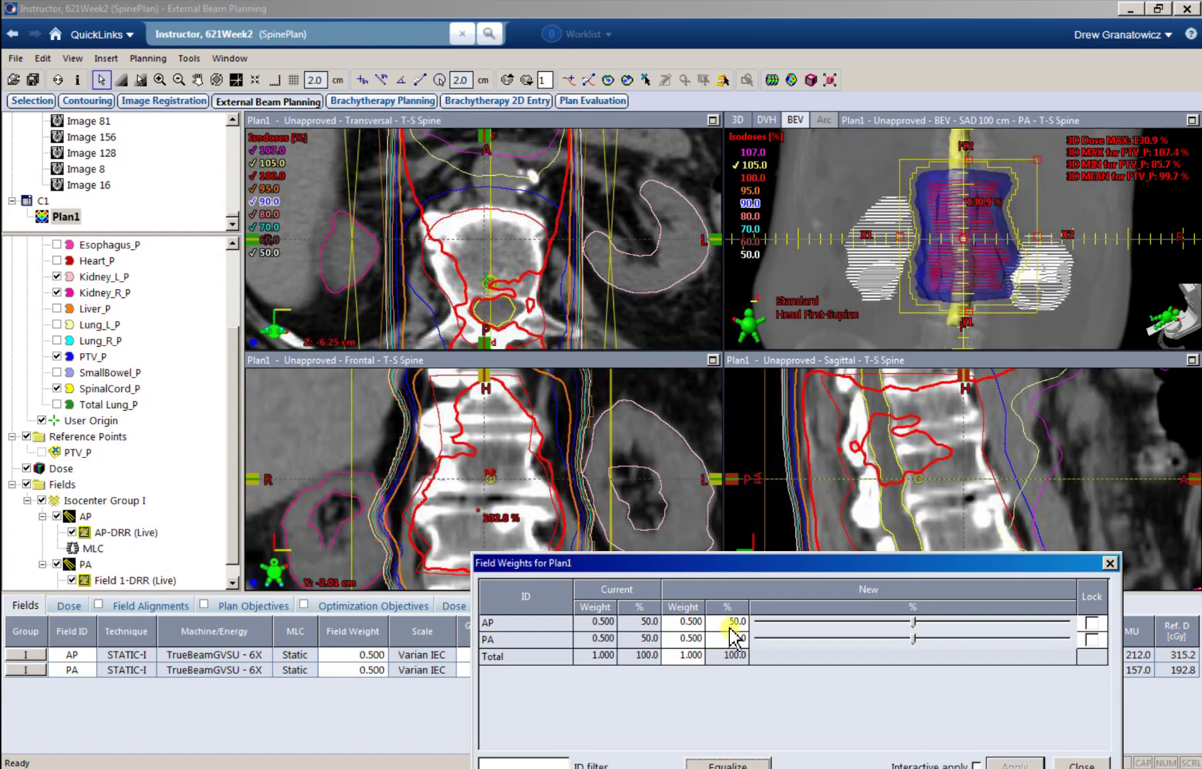
# Step: Examine the equally weighted isodose lines around the isocenter against the plan's prescription and normalization mode
pyautogui.click(495, 297)
pyautogui.keyDown('ctrl'); pyautogui.scroll(4, 494, 303); pyautogui.keyUp('ctrl')
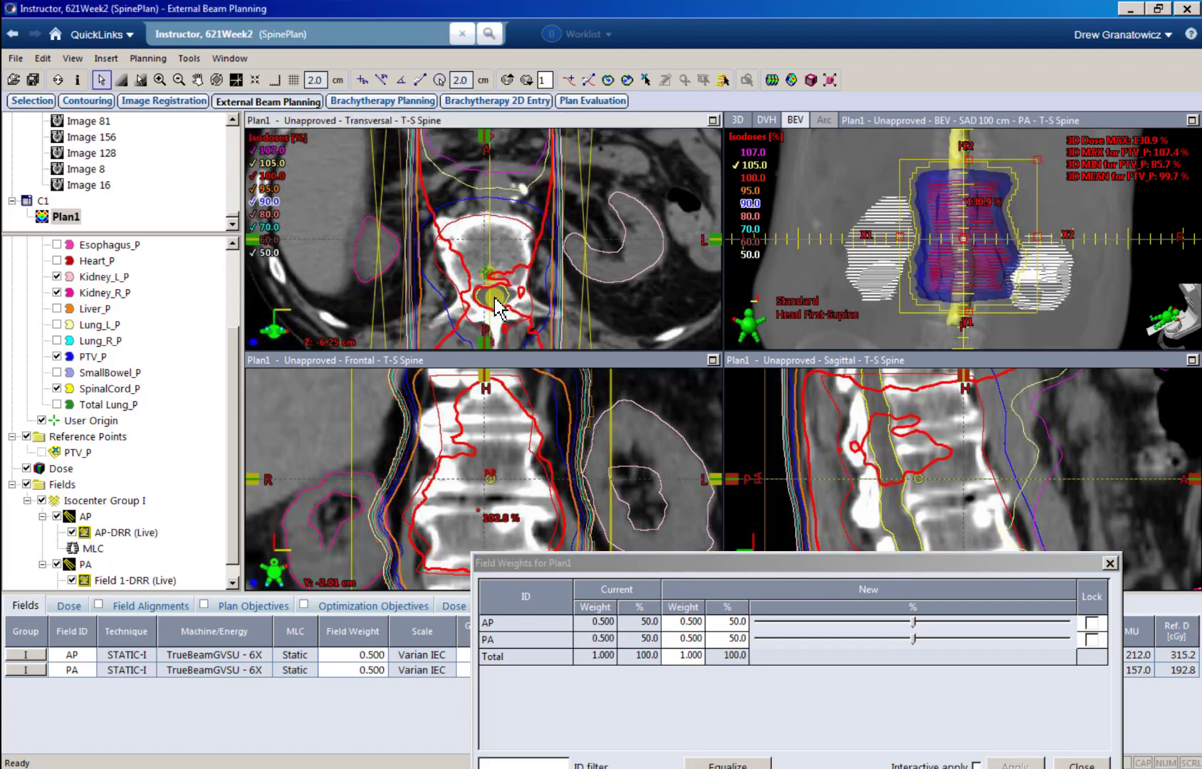
pyautogui.moveTo(493, 304); pyautogui.dragTo(504, 251, button='middle')
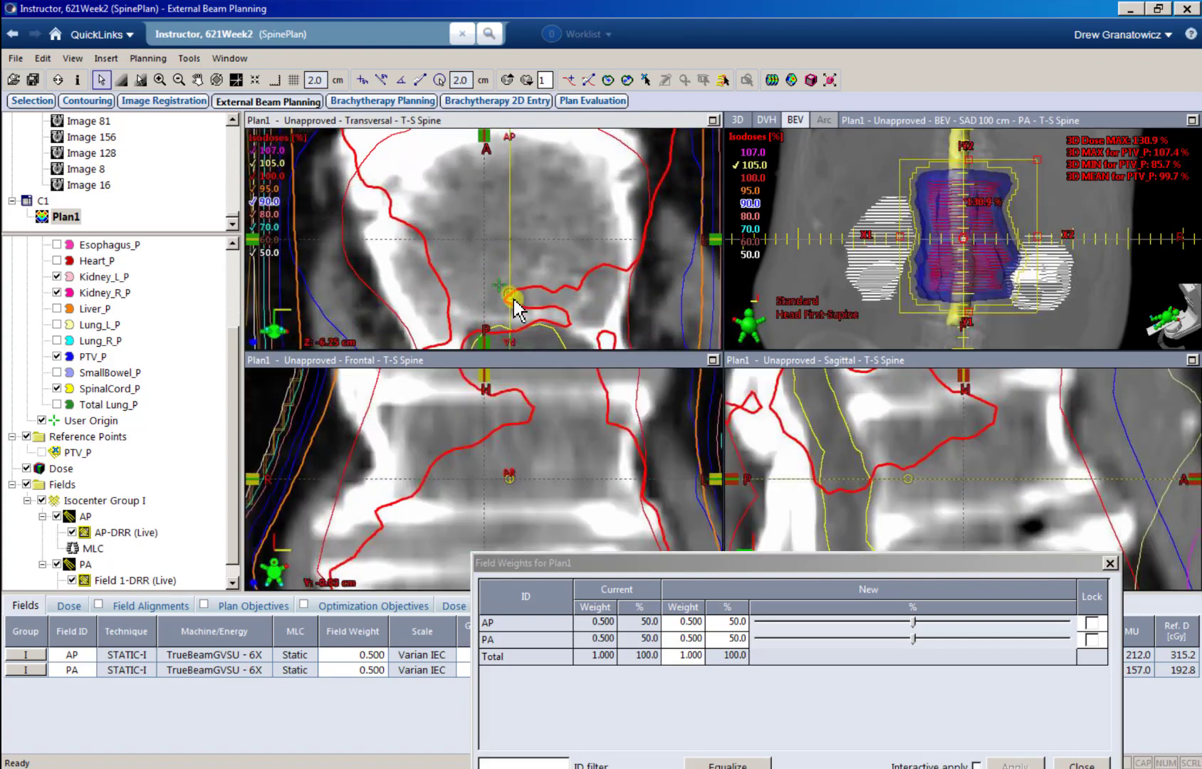
pyautogui.moveTo(667, 574); pyautogui.dragTo(684, 751)
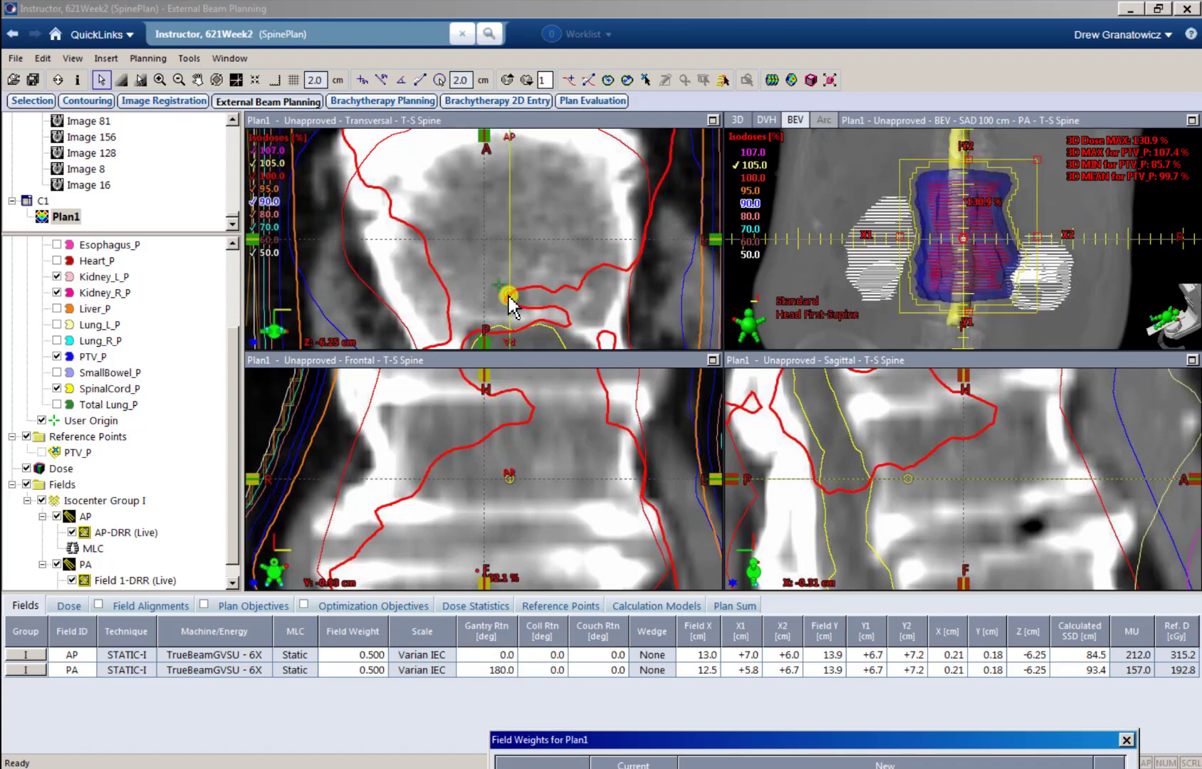
pyautogui.click(68, 605)
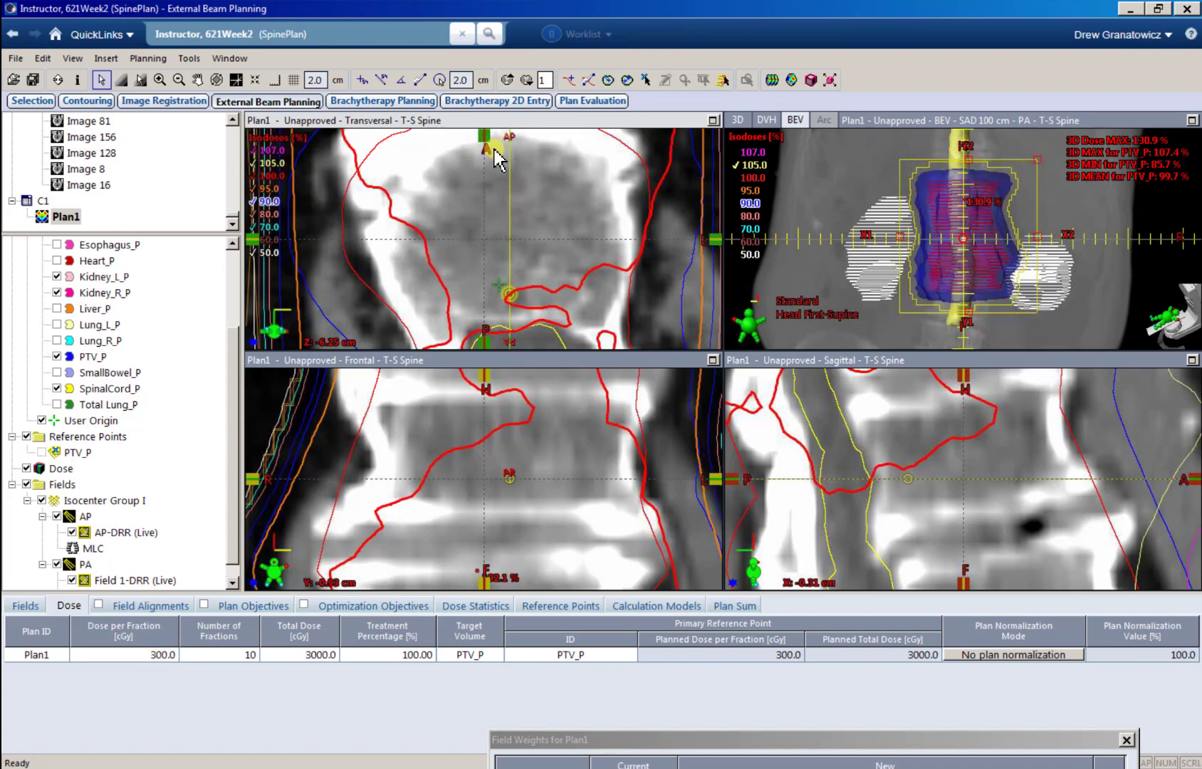
pyautogui.keyDown('ctrl'); pyautogui.scroll(-6, 502, 186); pyautogui.keyUp('ctrl')
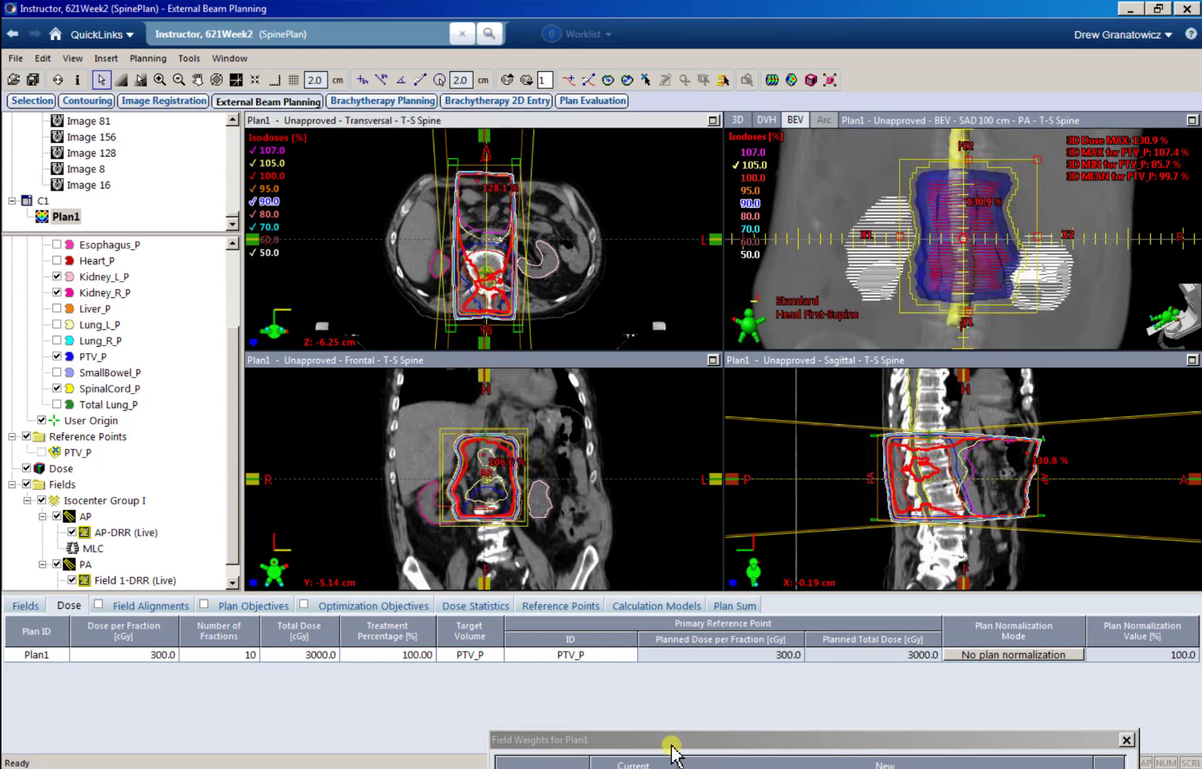
# Step: Examine the 50/50 isodose distribution in the enlarged transversal view and check each field's monitor units
pyautogui.moveTo(670, 741); pyautogui.dragTo(533, 590)
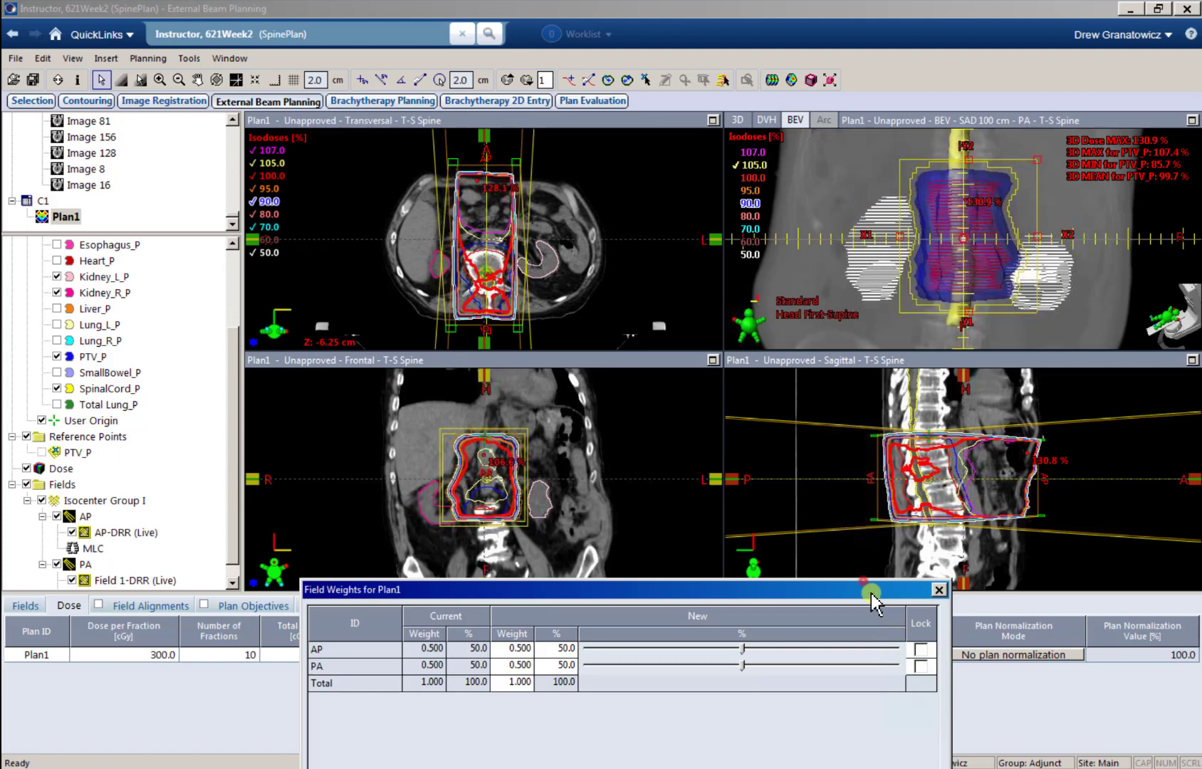
pyautogui.moveTo(873, 588); pyautogui.dragTo(947, 714)
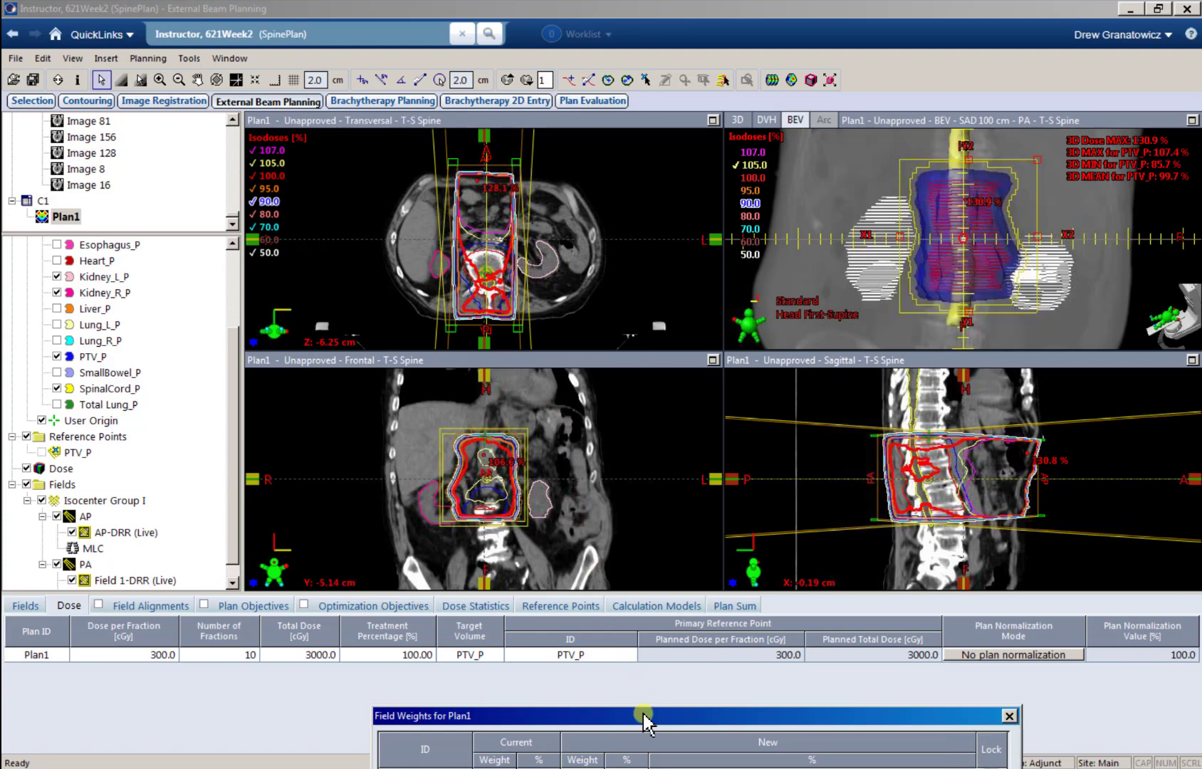
pyautogui.moveTo(645, 721); pyautogui.dragTo(474, 551)
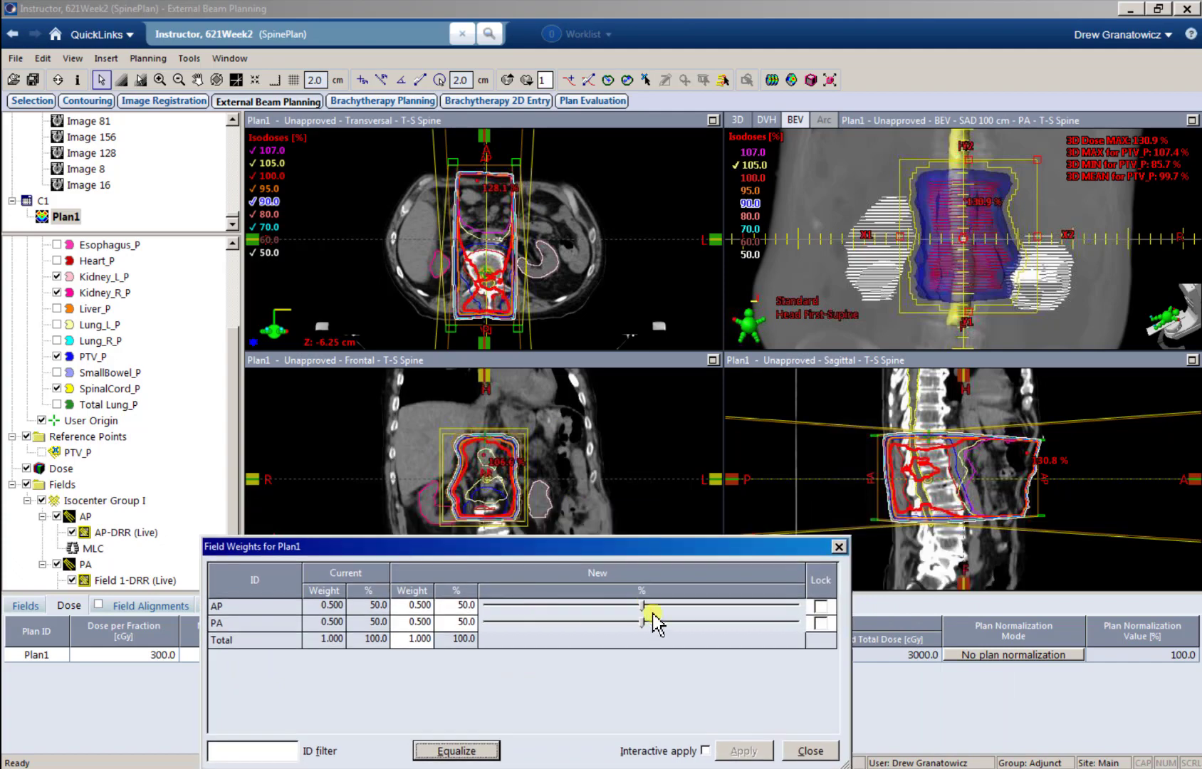
pyautogui.click(492, 261)
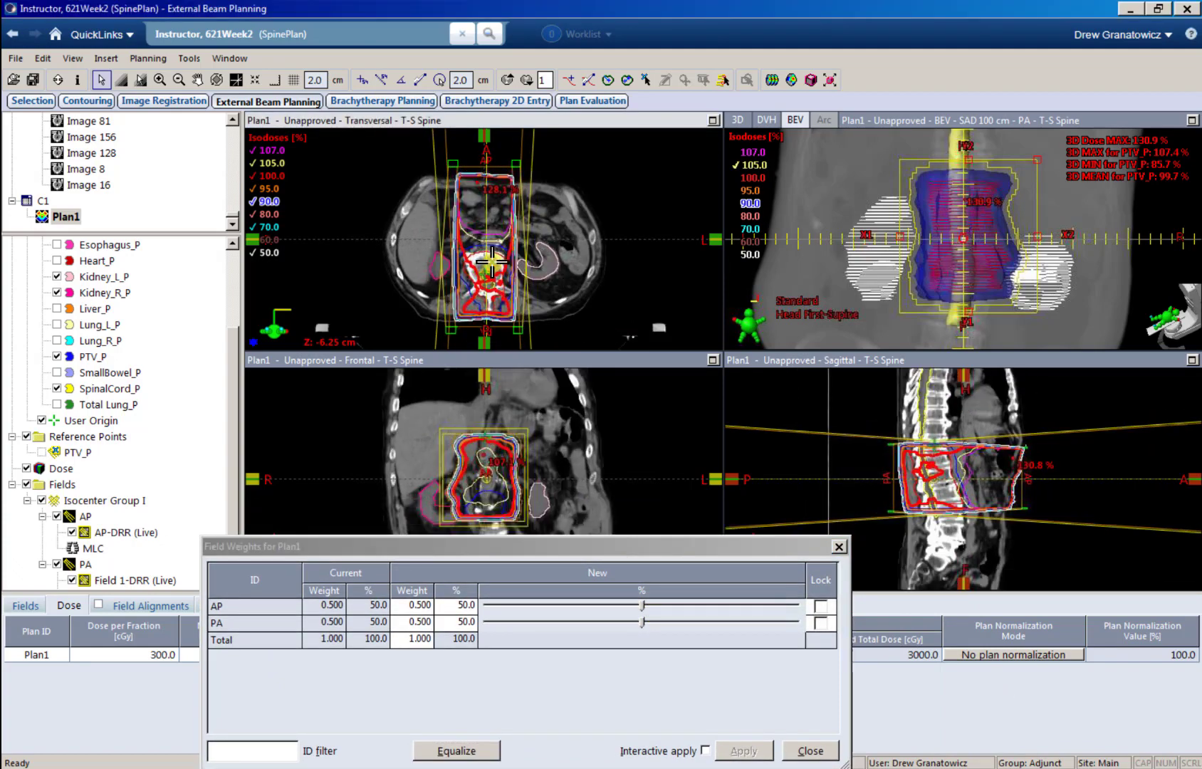
pyautogui.keyDown('ctrl'); pyautogui.scroll(2, 485, 255); pyautogui.keyUp('ctrl')
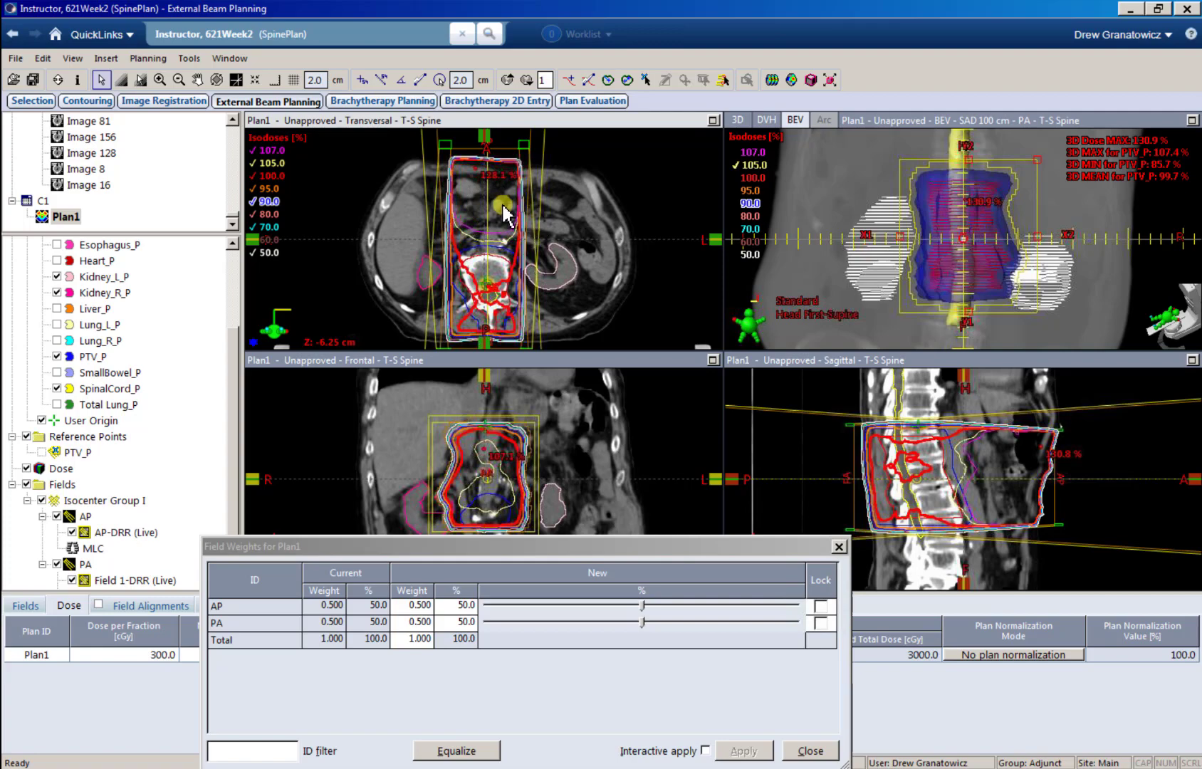
pyautogui.click(713, 120)
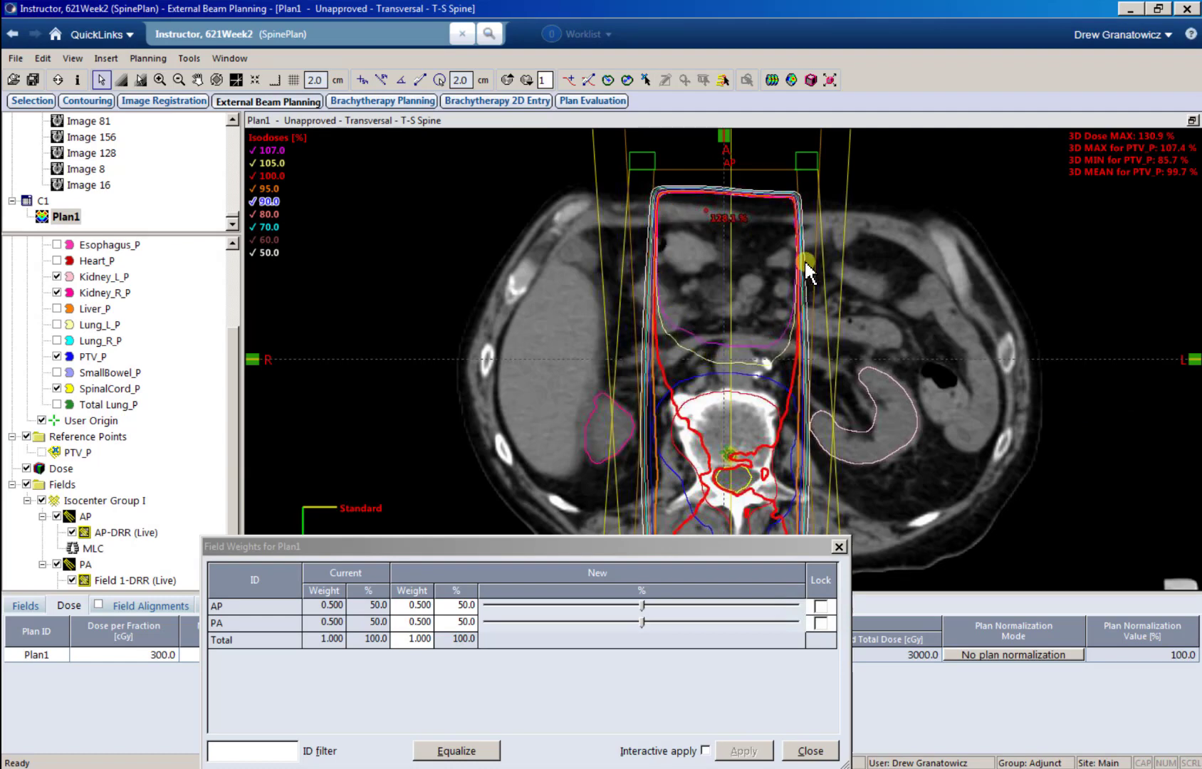
pyautogui.scroll(-1, 766, 384)
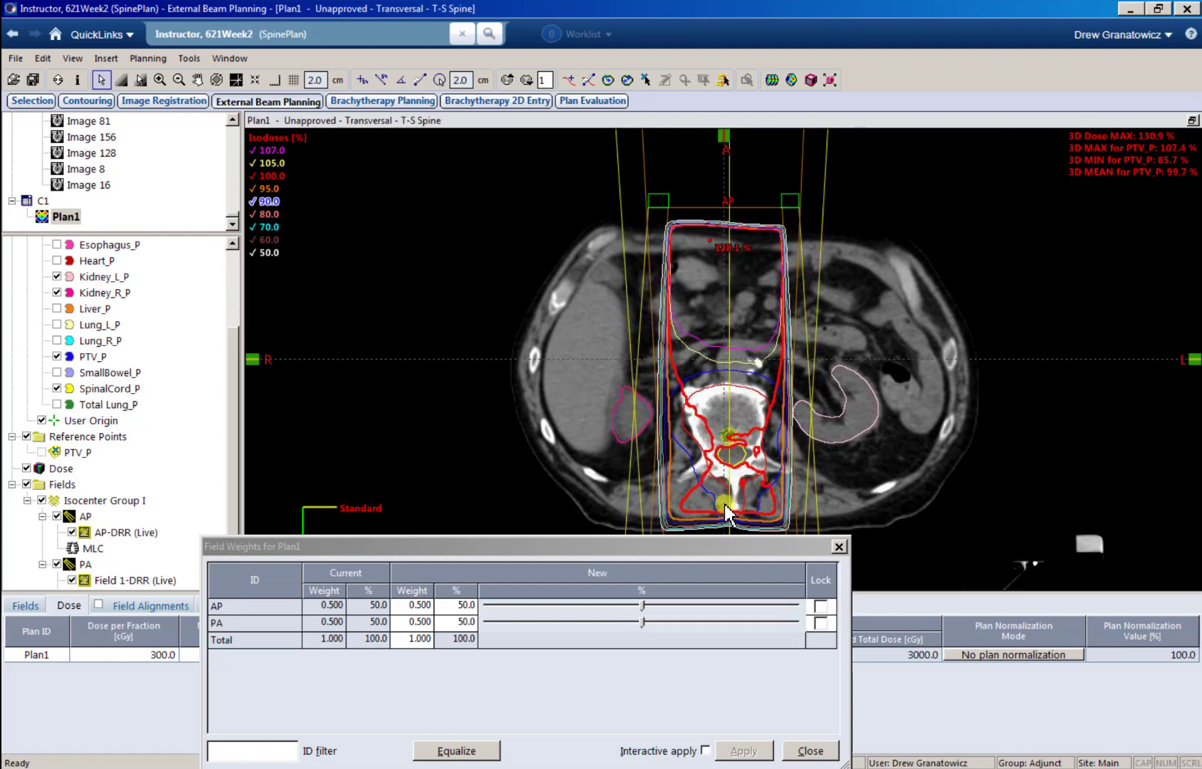
pyautogui.click(25, 606)
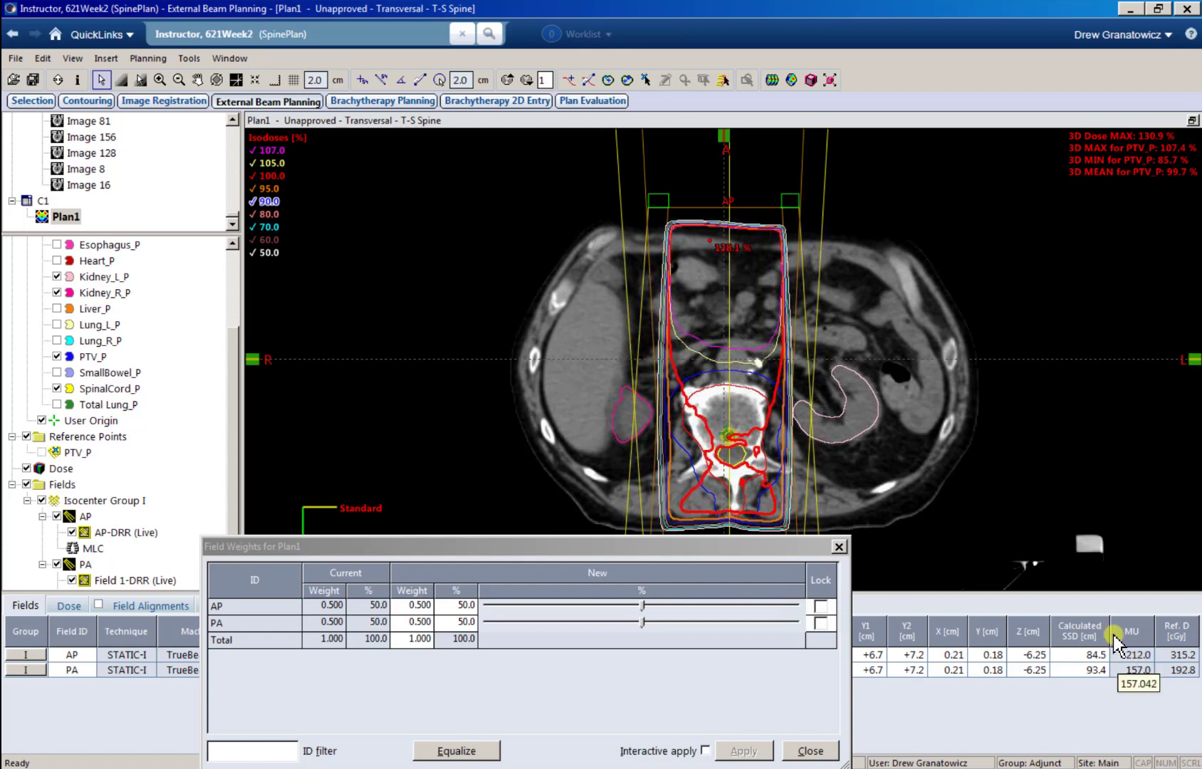
pyautogui.click(1193, 122)
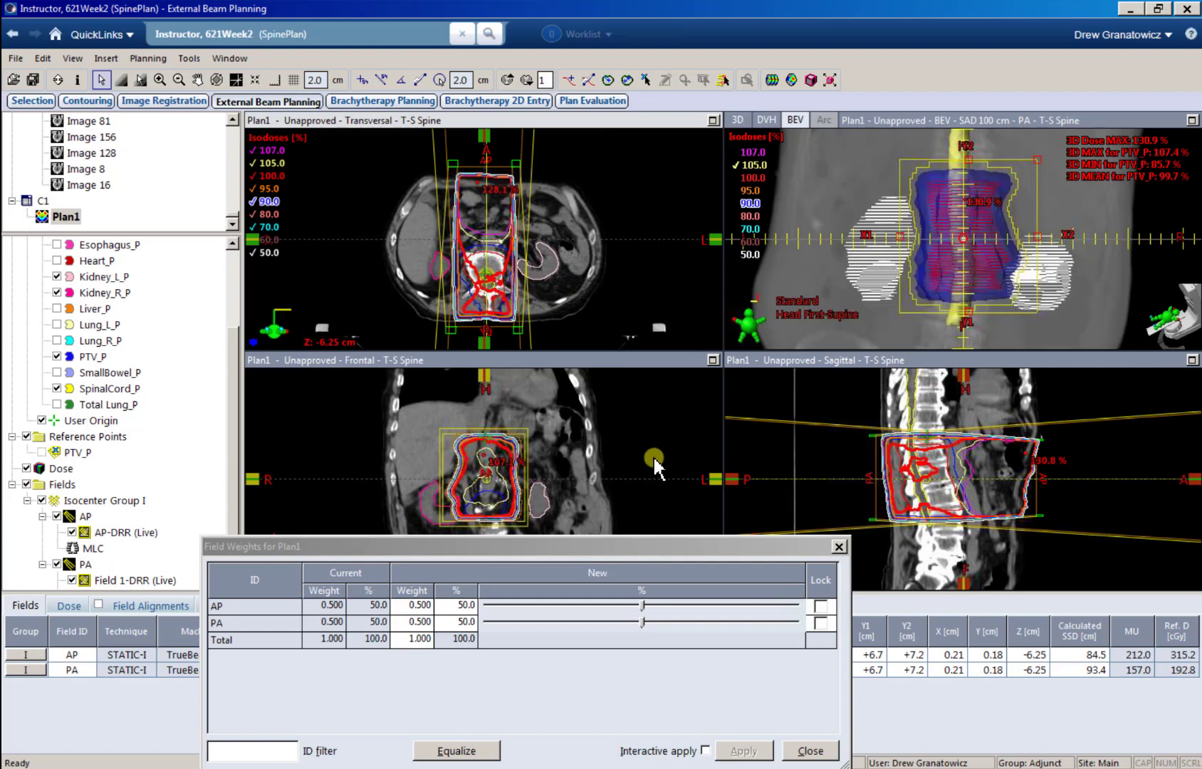
# Step: Shift field weight gradually from AP to PA, applying AP/PA splits of 43.1/56.9%, 40/60% and 38.5/61.5%
pyautogui.moveTo(674, 542); pyautogui.dragTo(646, 537)
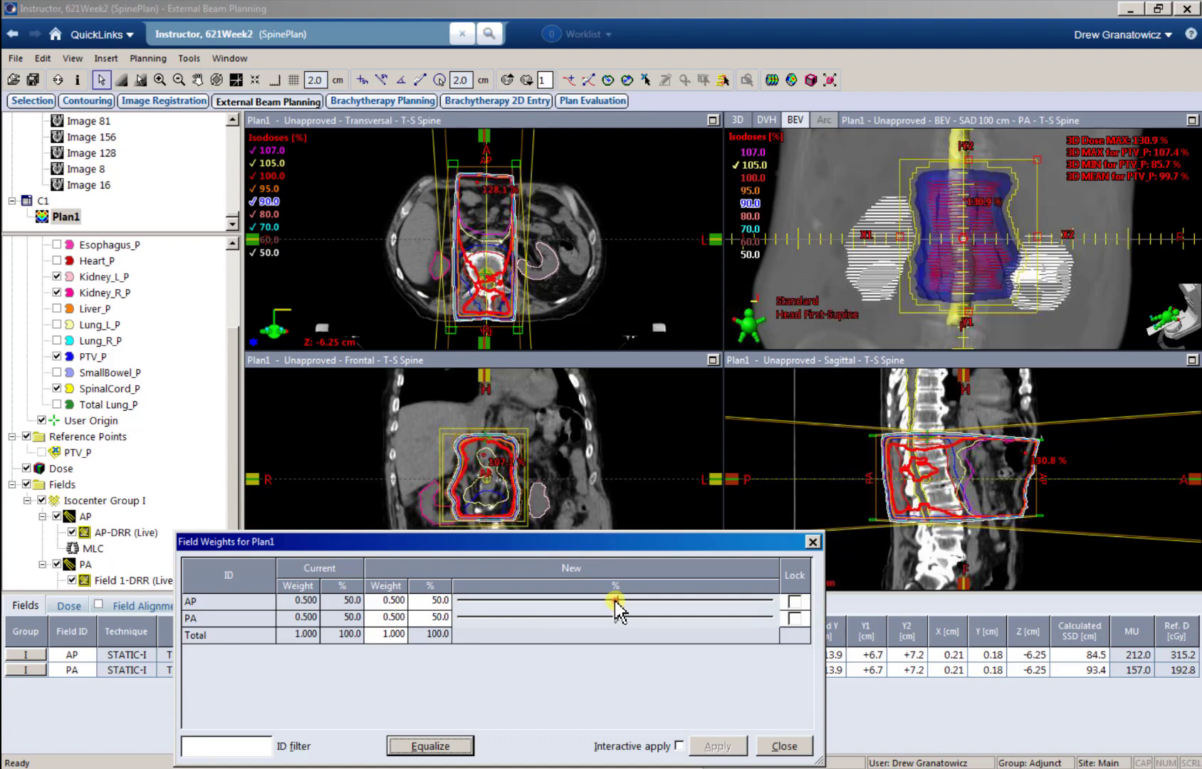
pyautogui.moveTo(615, 600); pyautogui.dragTo(594, 600)
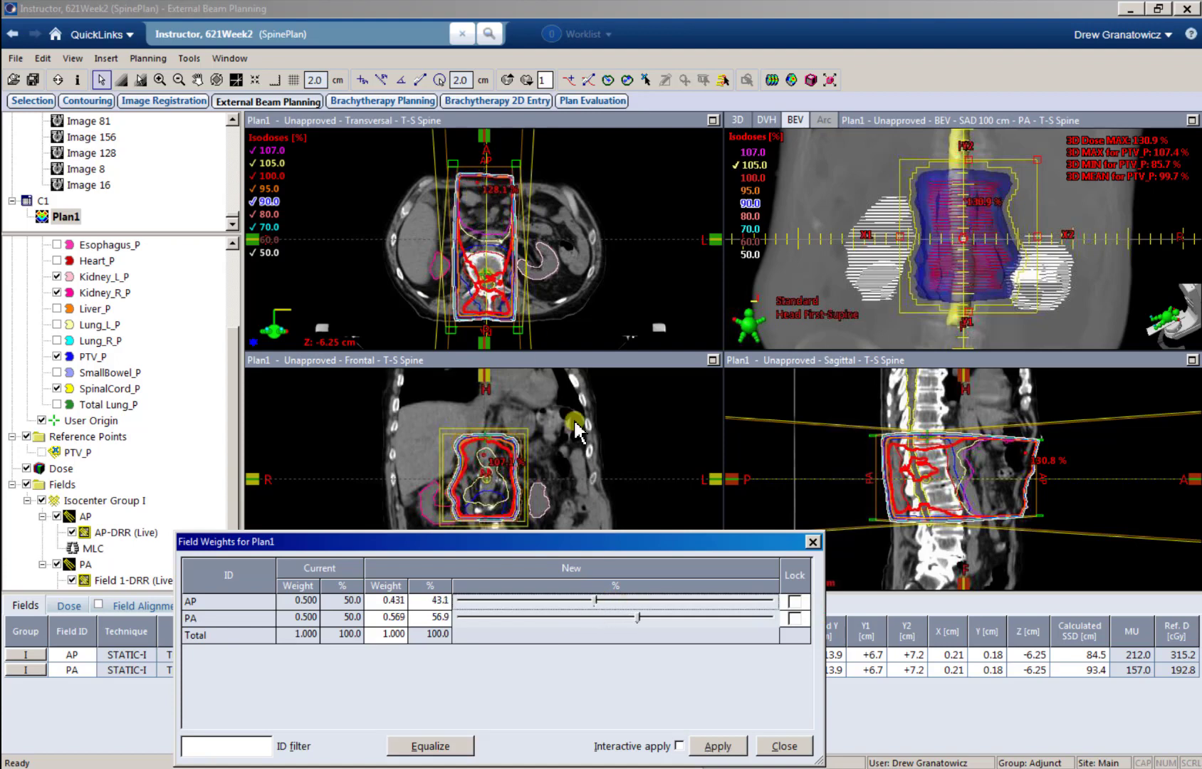
pyautogui.click(705, 746)
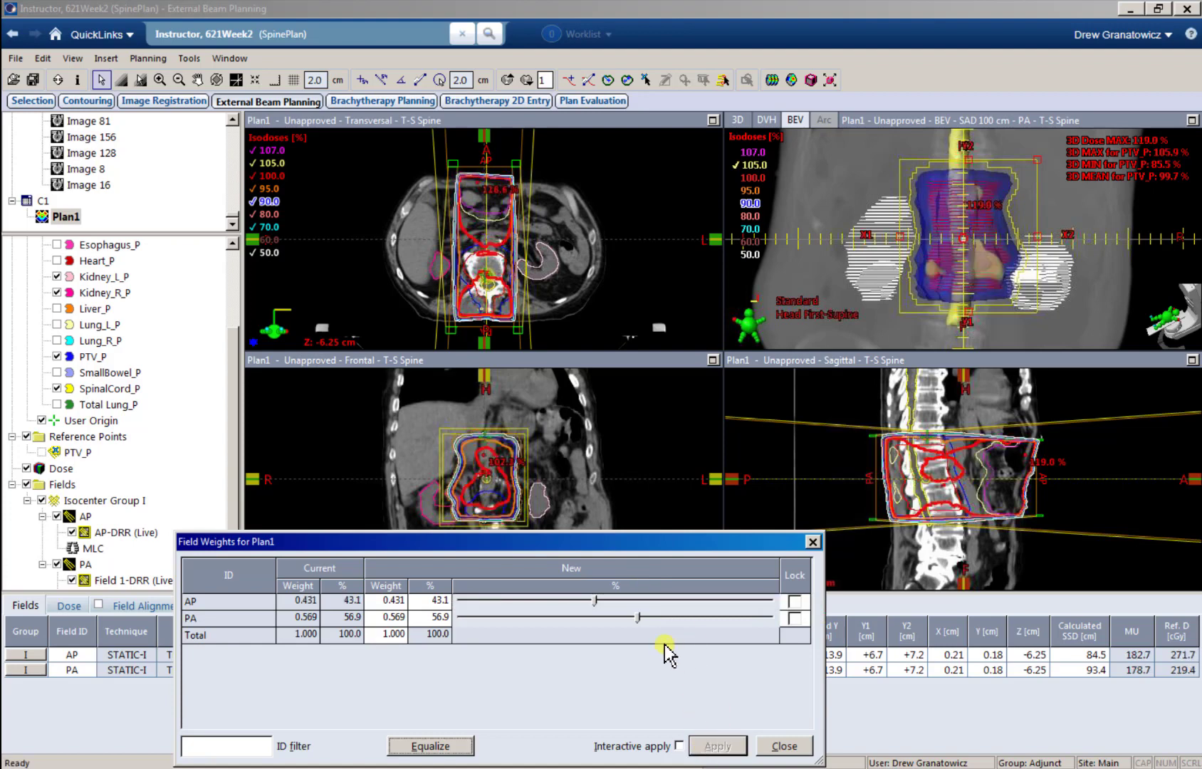
pyautogui.moveTo(594, 601); pyautogui.dragTo(588, 600)
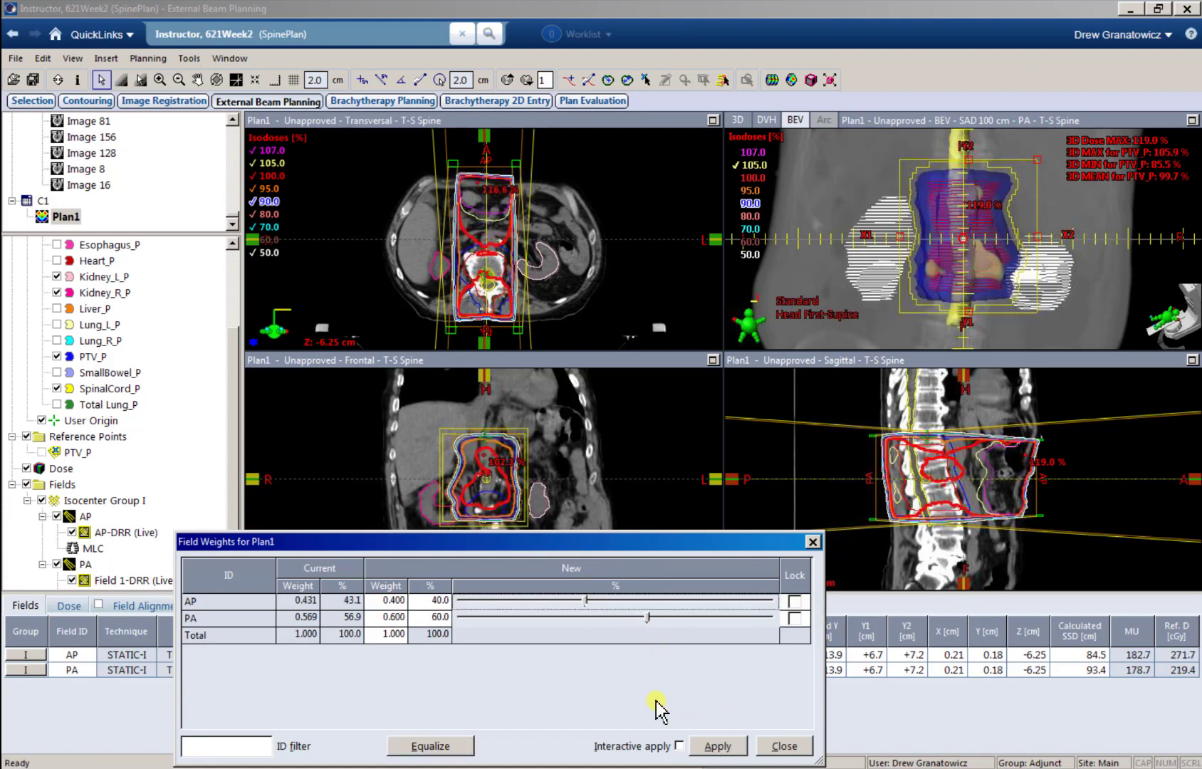
pyautogui.click(710, 746)
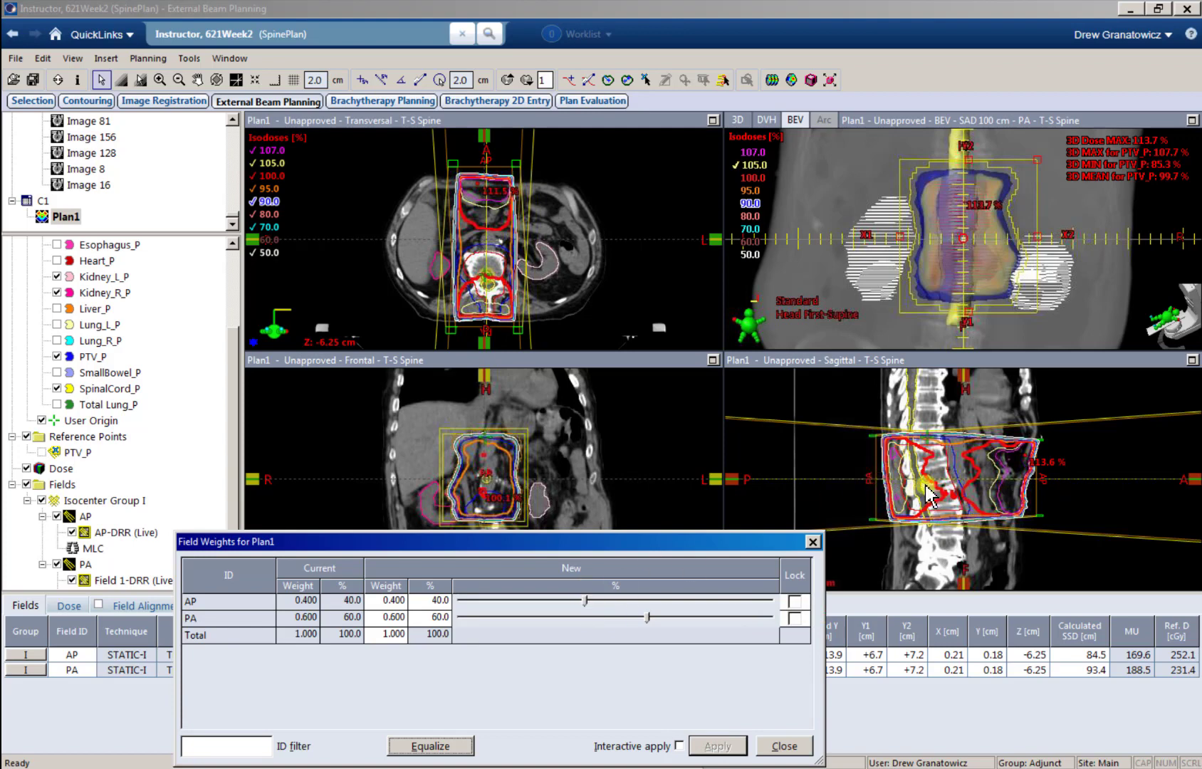
pyautogui.moveTo(584, 600); pyautogui.dragTo(581, 600)
pyautogui.click(709, 752)
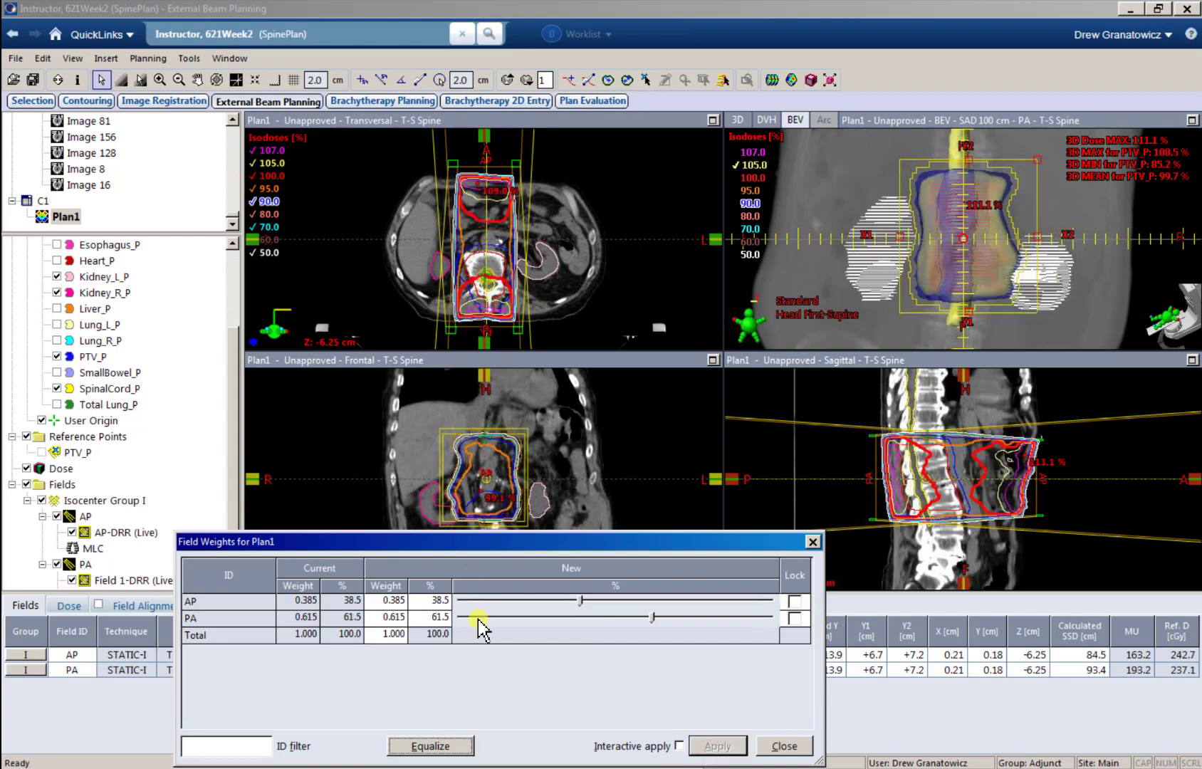
# Step: Reset the AP field weight to 50% and apply the equal AP/PA split
pyautogui.click(428, 602)
pyautogui.write('50')
pyautogui.press('Return')
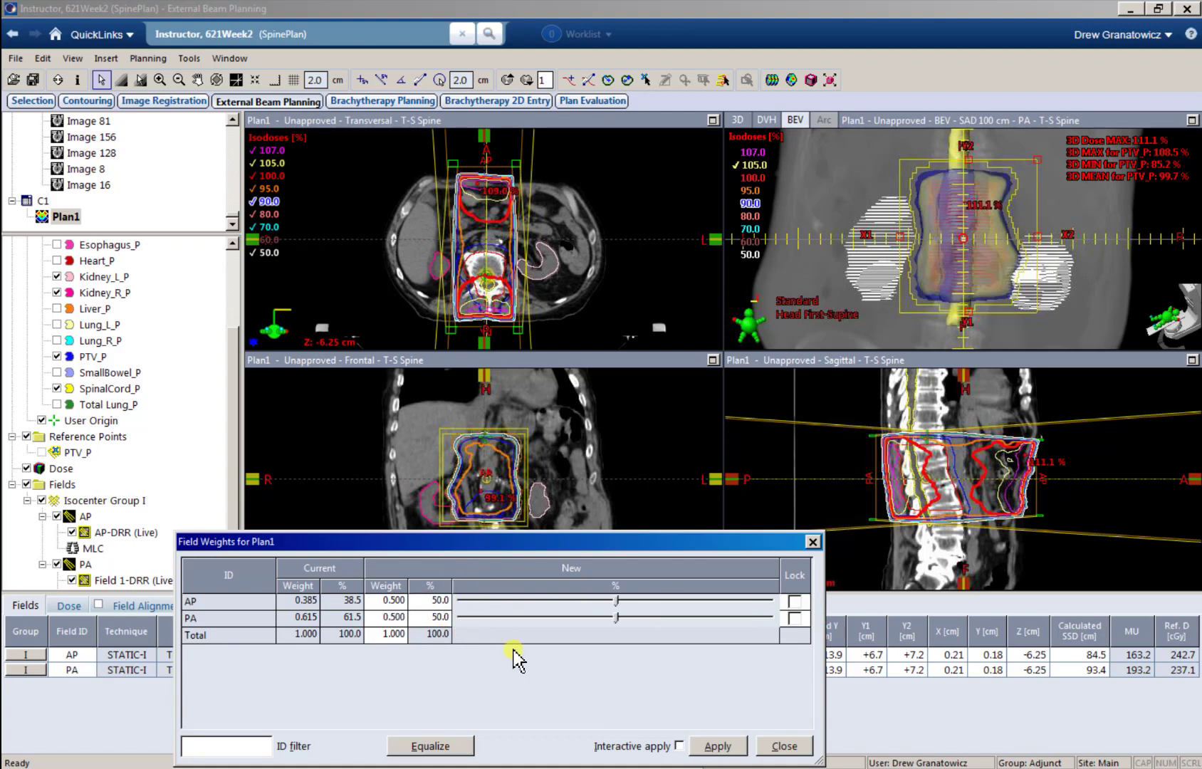
pyautogui.click(730, 746)
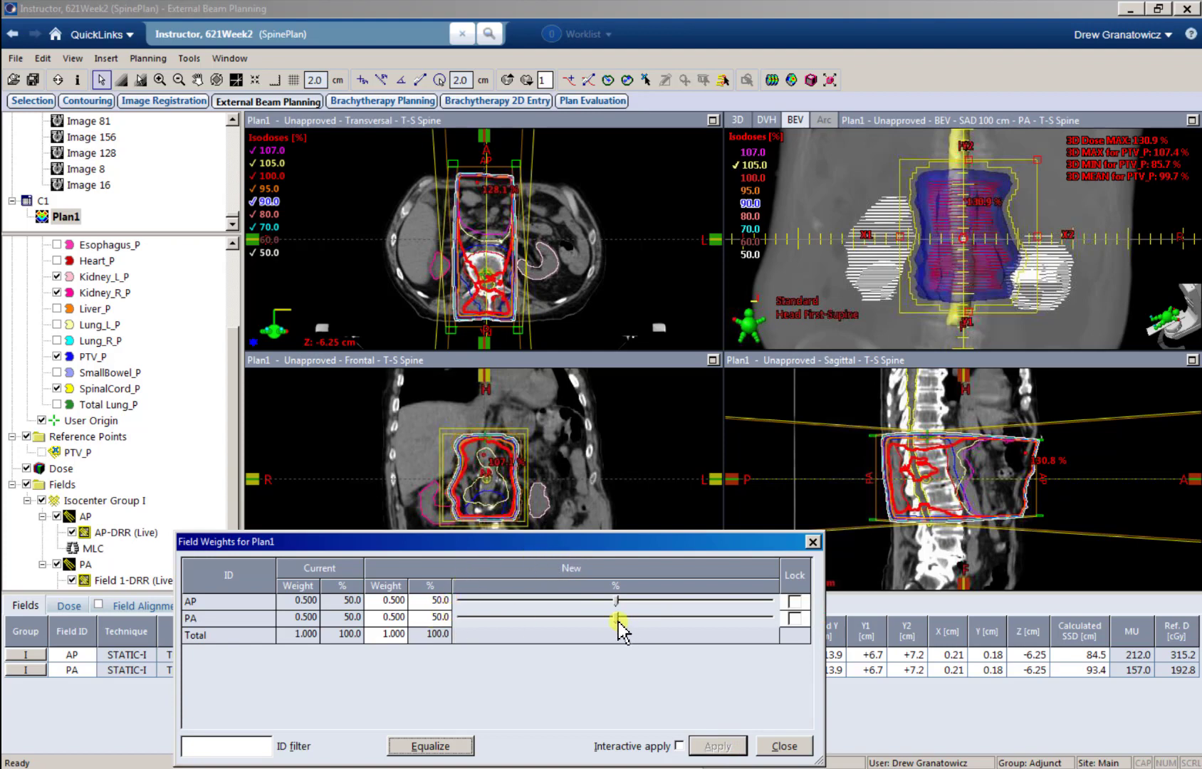
# Step: Apply 0% of the field weight to AP and 100% to PA, and inspect the isodose lines around the vertebra
pyautogui.moveTo(617, 602); pyautogui.dragTo(353, 598)
pyautogui.click(718, 746)
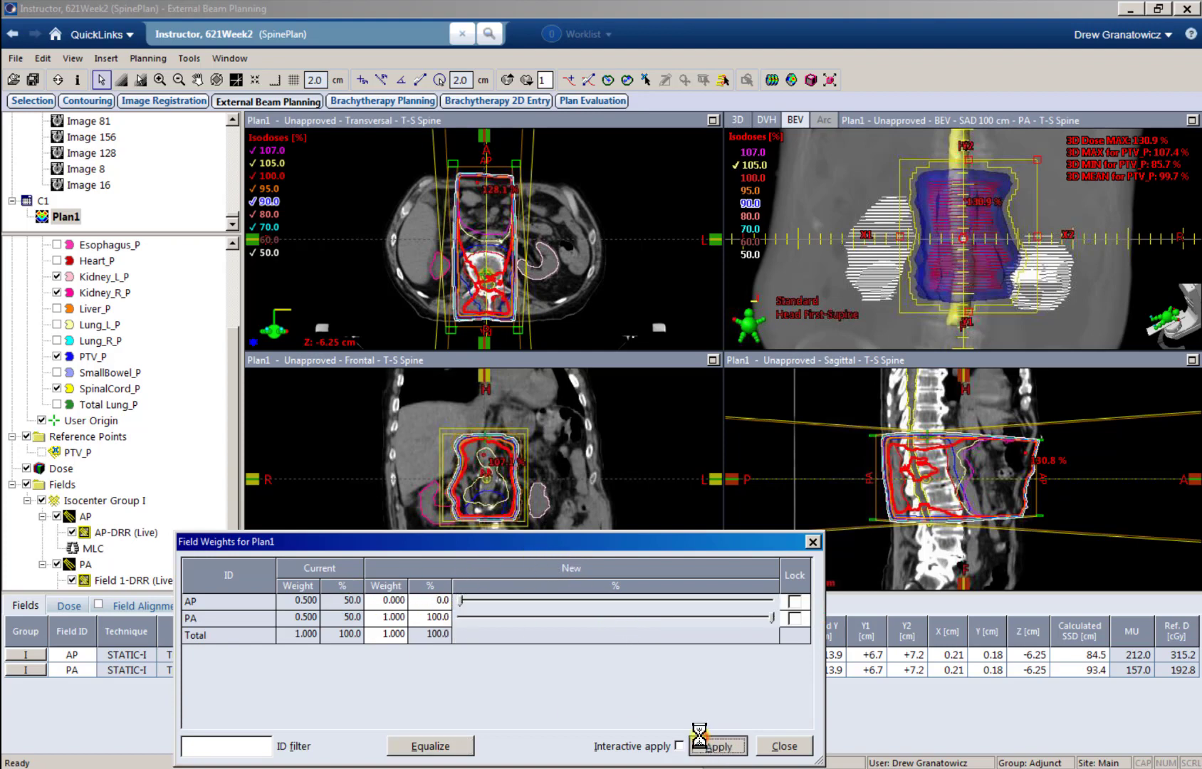
pyautogui.click(503, 299)
pyautogui.scroll(1, 502, 299)
pyautogui.keyDown('ctrl'); pyautogui.scroll(2, 497, 292); pyautogui.keyUp('ctrl')
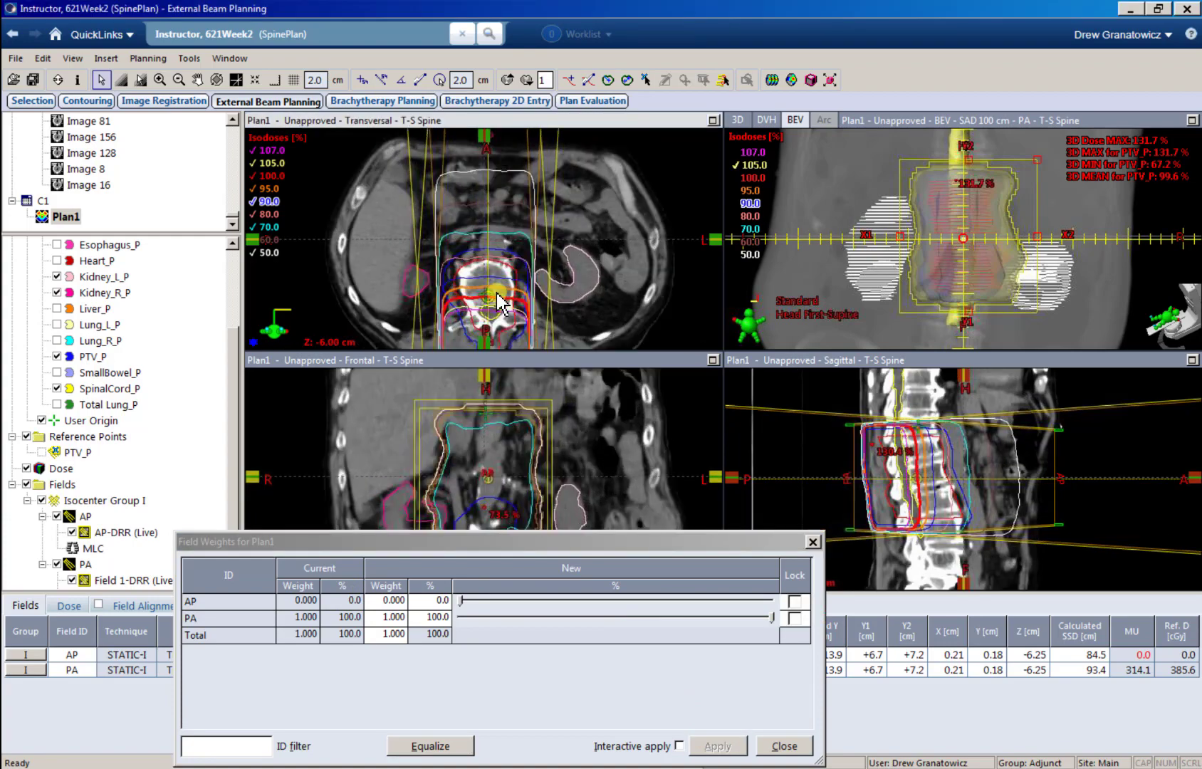
pyautogui.keyDown('ctrl'); pyautogui.scroll(3, 495, 294); pyautogui.keyUp('ctrl')
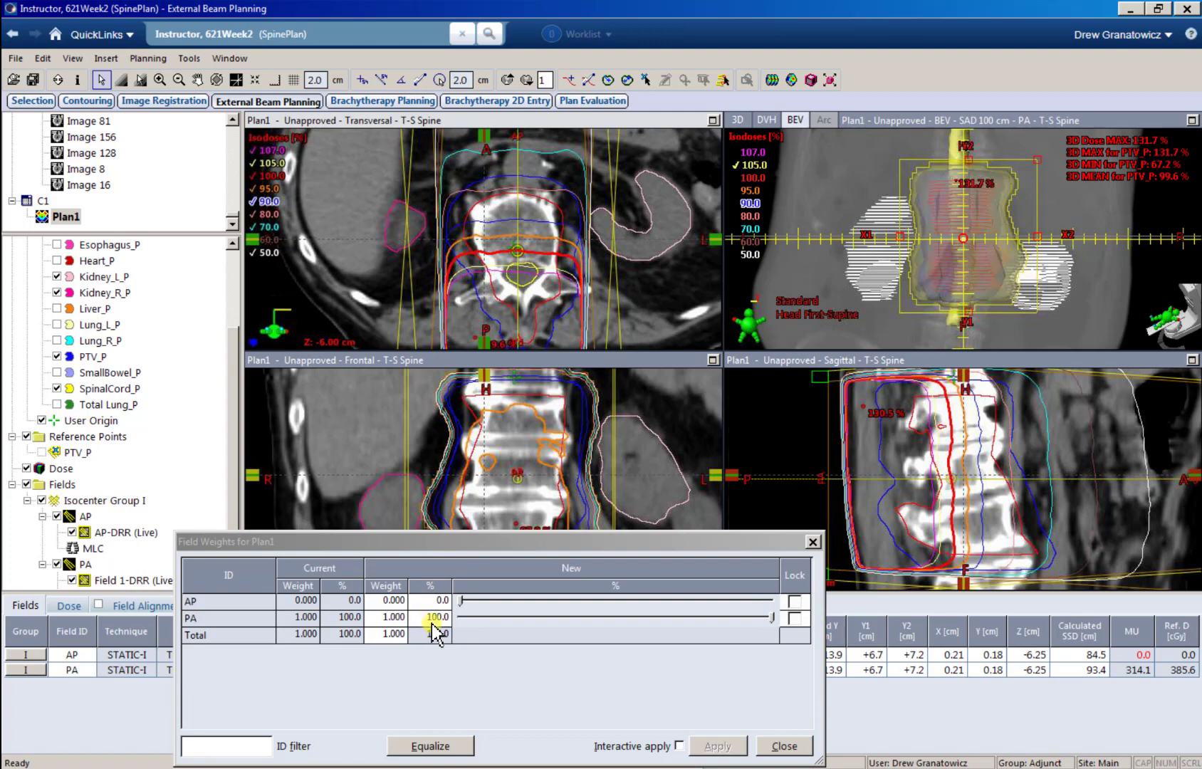
# Step: Set the total field weight to 2.000, apply it, and change the highest isodose level to 200%
pyautogui.click(383, 635)
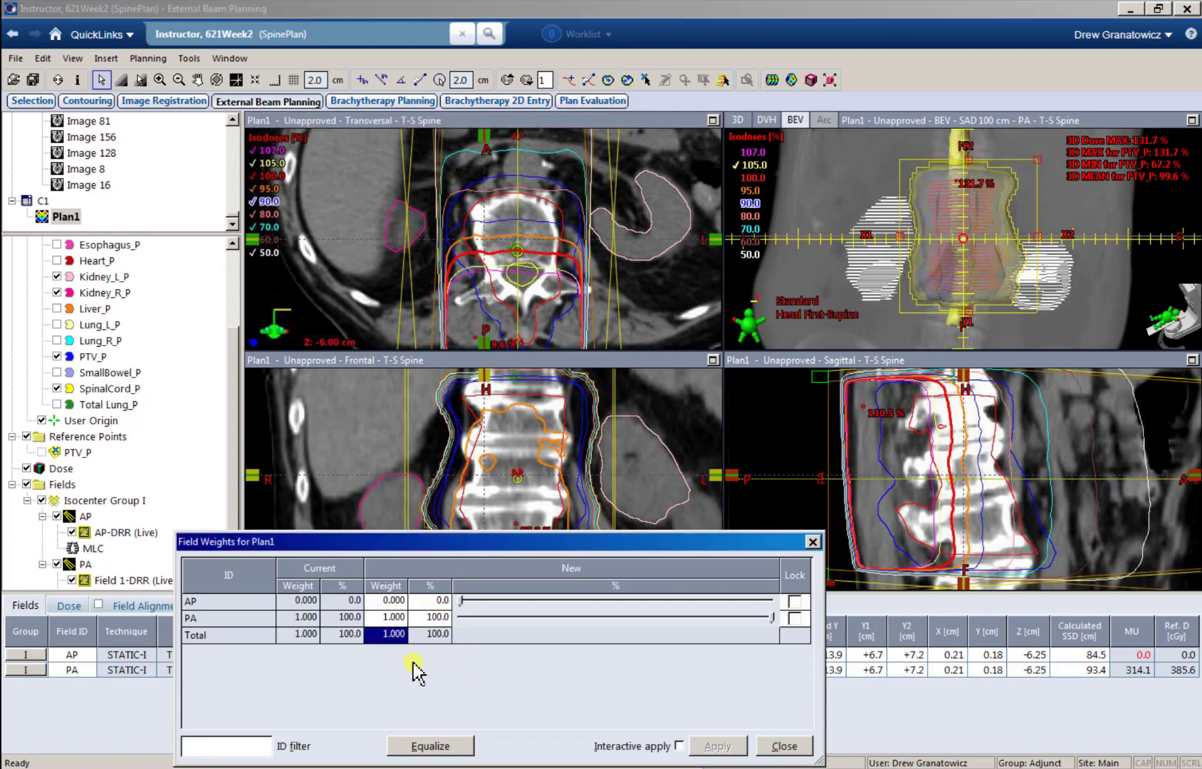
pyautogui.write('2')
pyautogui.press('Tab')
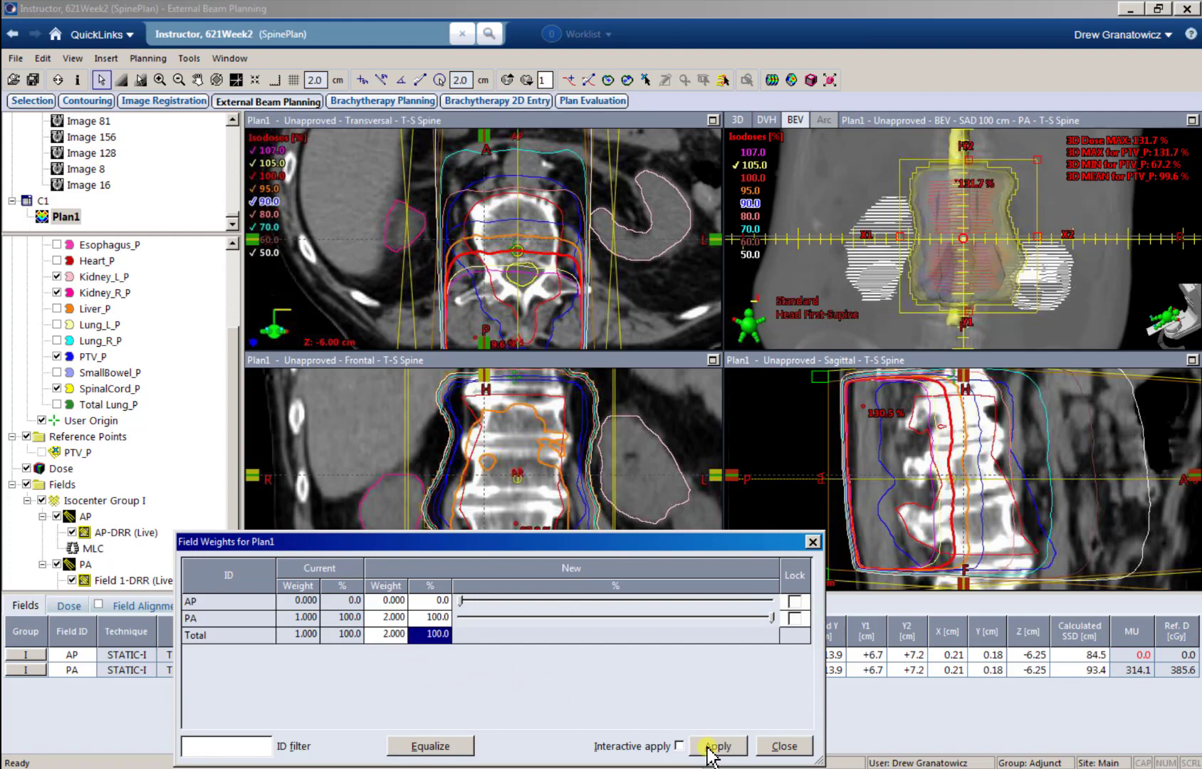
pyautogui.click(710, 747)
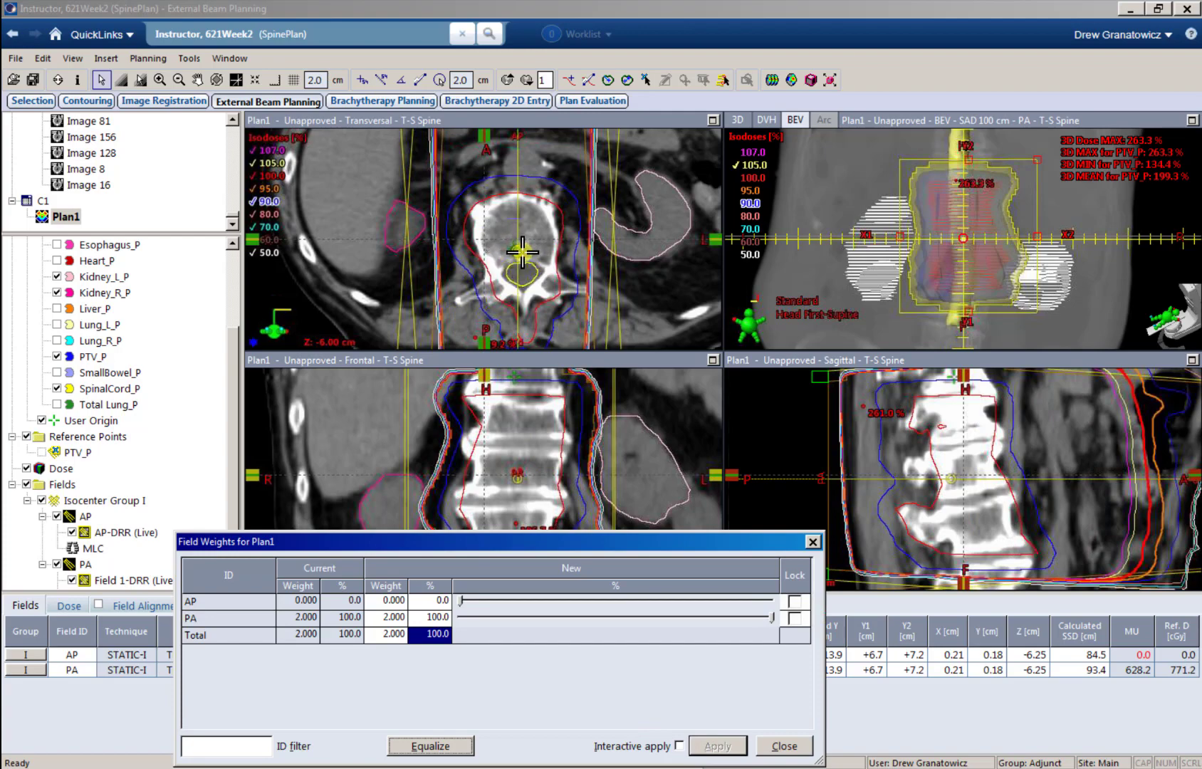
pyautogui.doubleClick(274, 151)
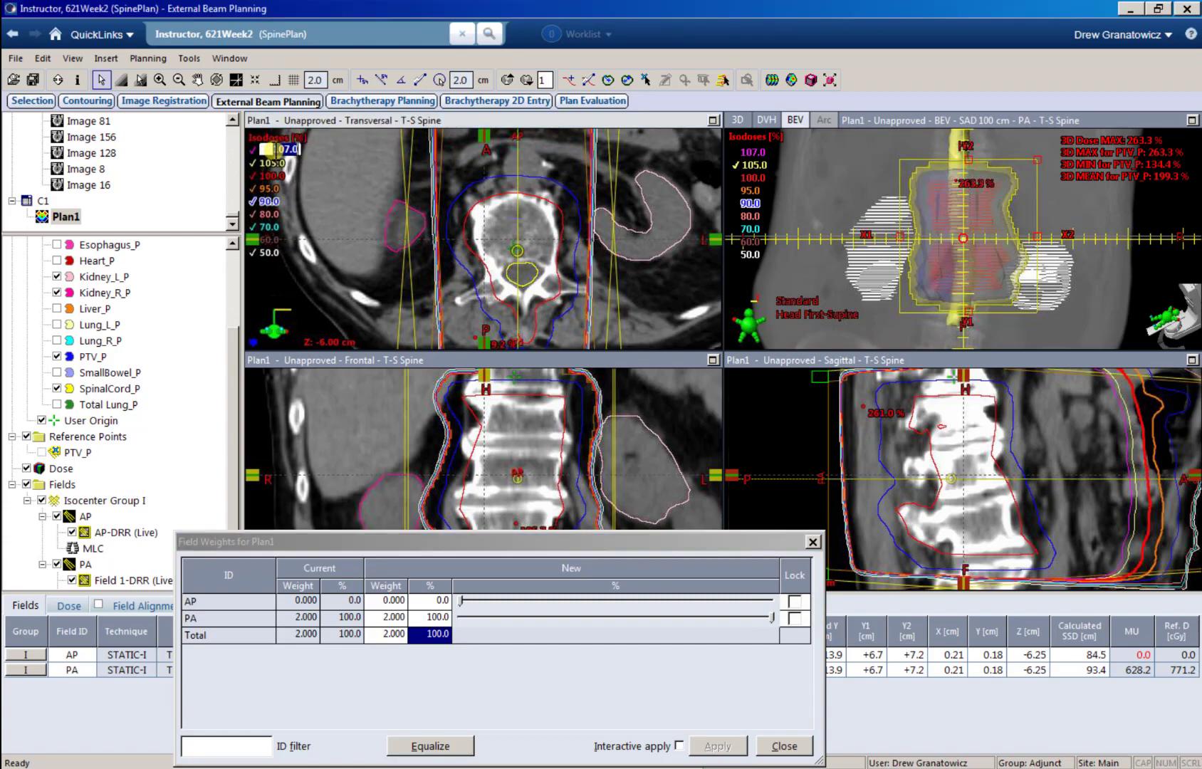
pyautogui.press('Return')
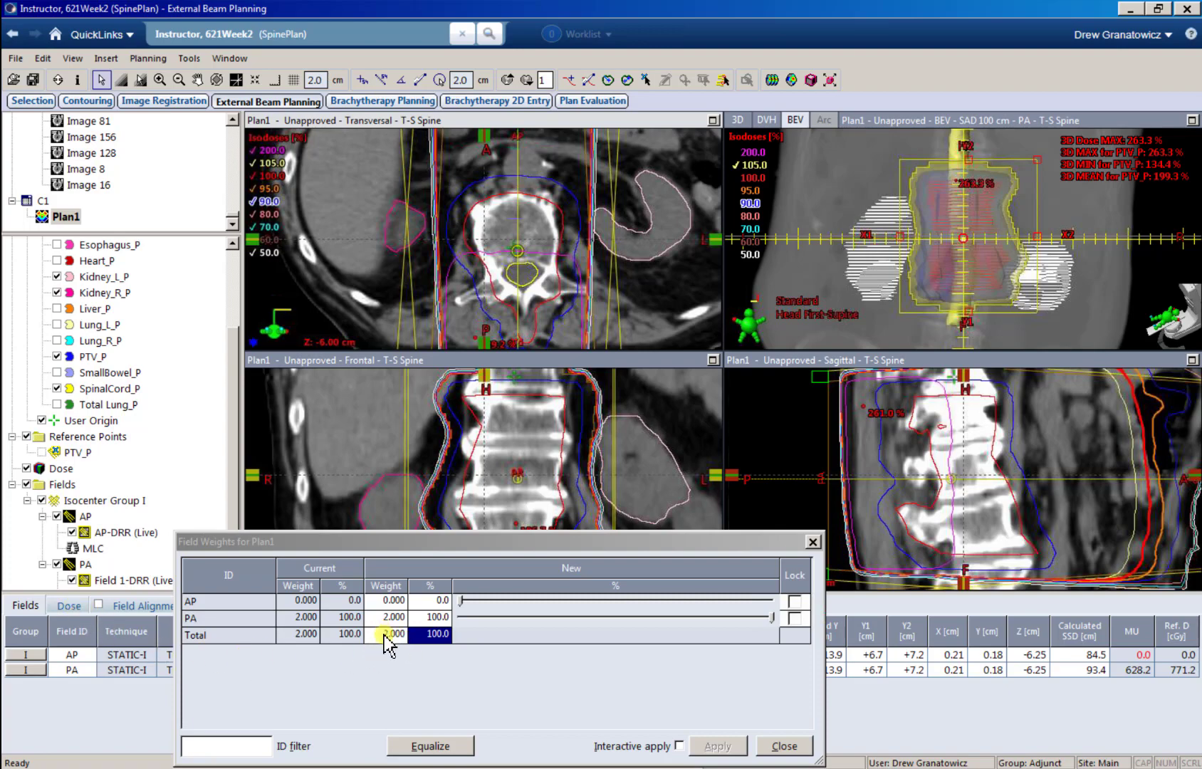
# Step: Set the total field weight of Plan1 to 1.000 and apply it
pyautogui.click(68, 606)
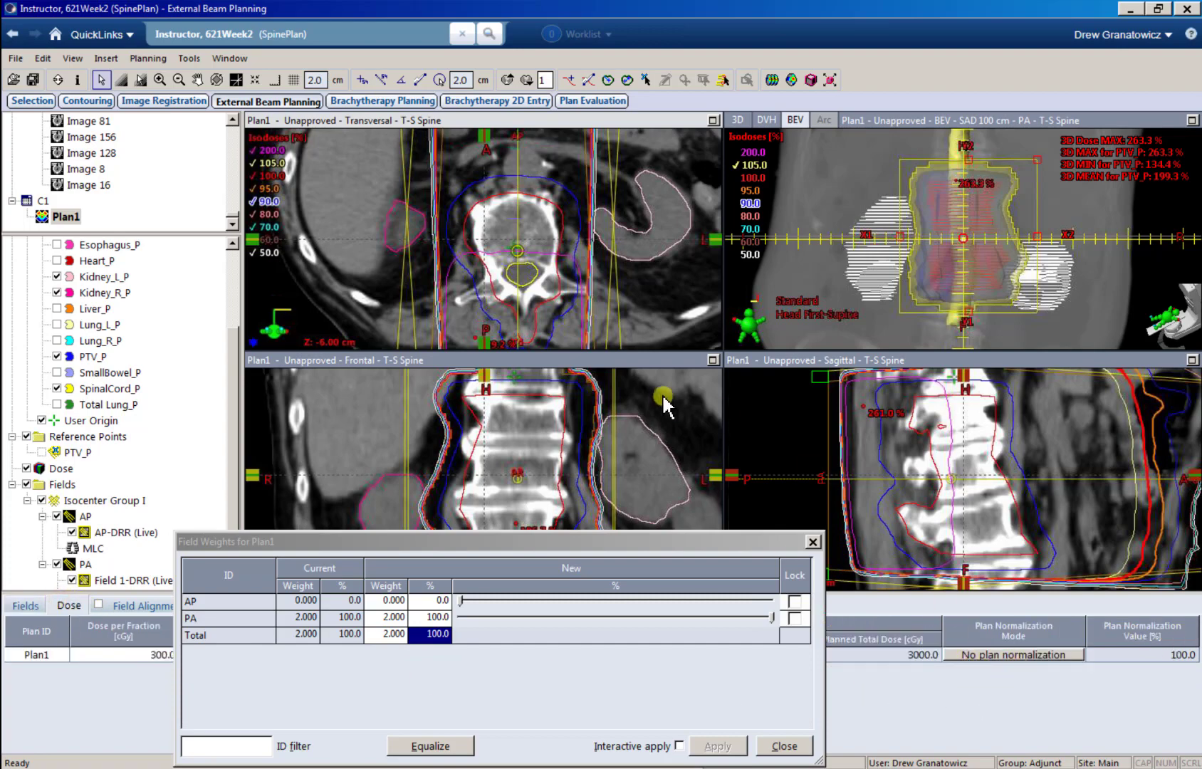
pyautogui.click(391, 636)
pyautogui.write('1')
pyautogui.press('Tab')
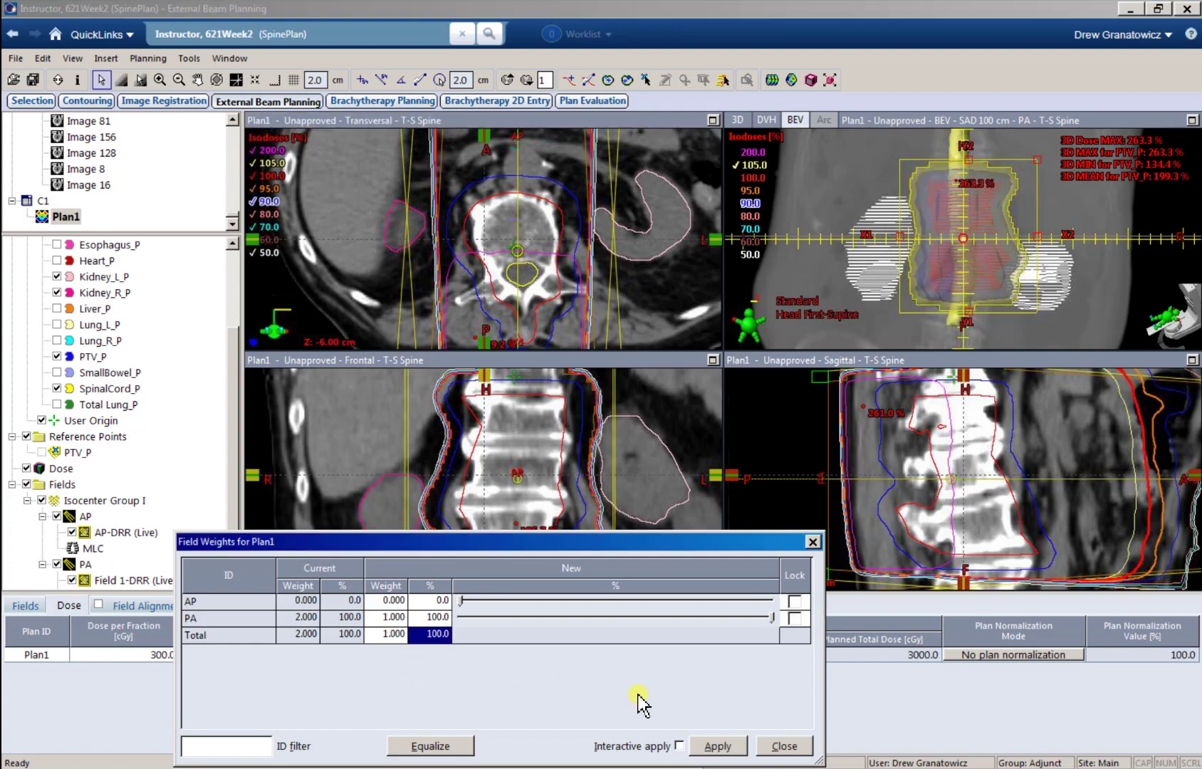
pyautogui.click(735, 753)
# Step: Set the AP field weight to 50% and apply the equal AP/PA split, closing the field weights
pyautogui.click(439, 601)
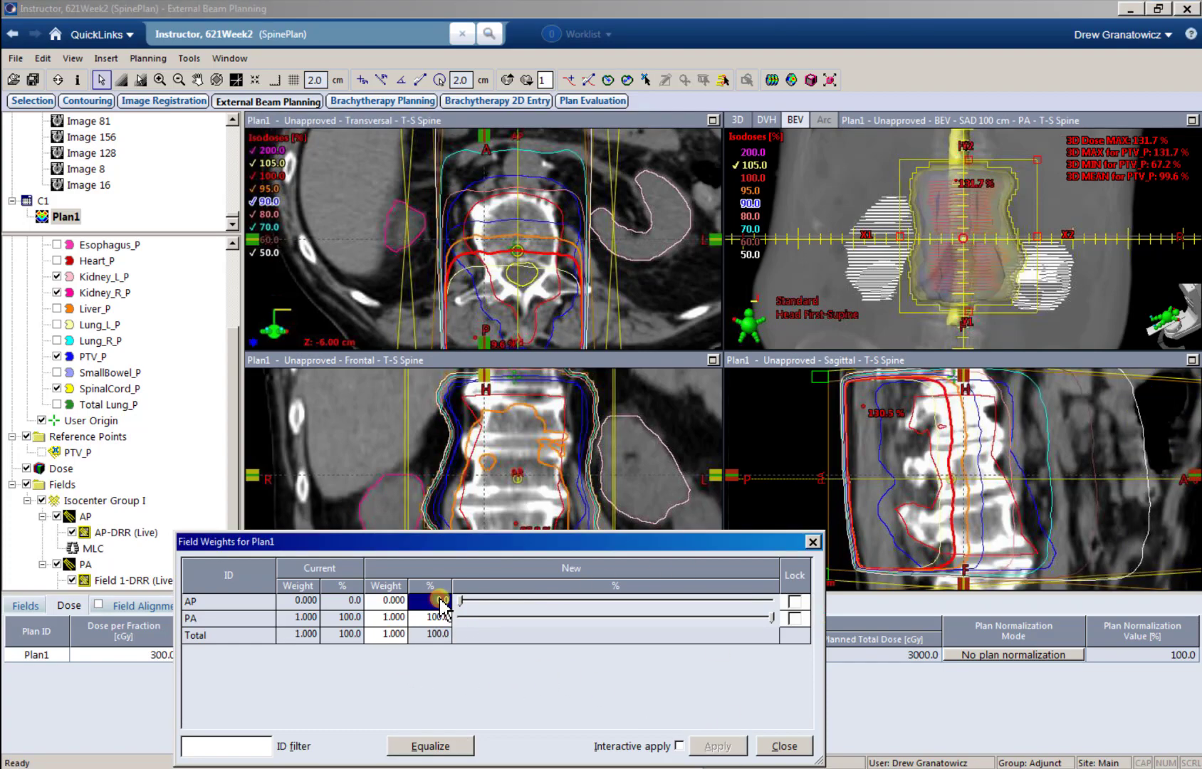
pyautogui.write('50')
pyautogui.press('Return')
pyautogui.click(720, 746)
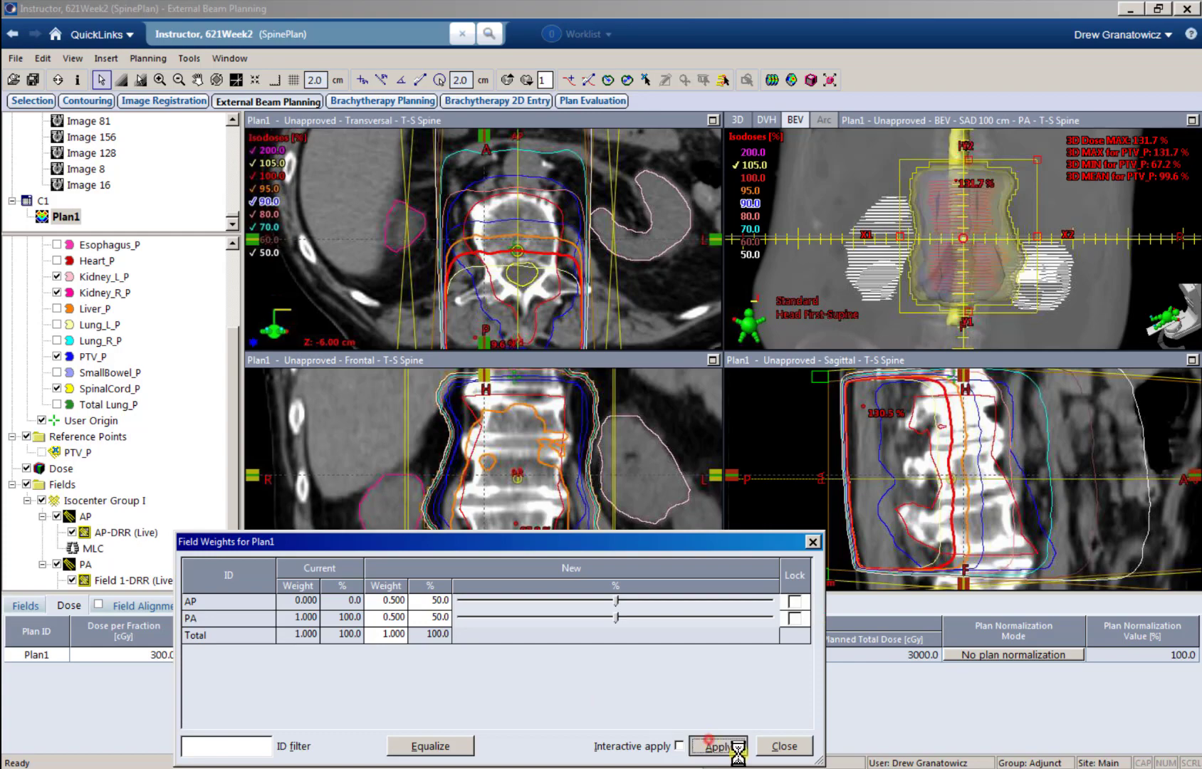
pyautogui.click(780, 746)
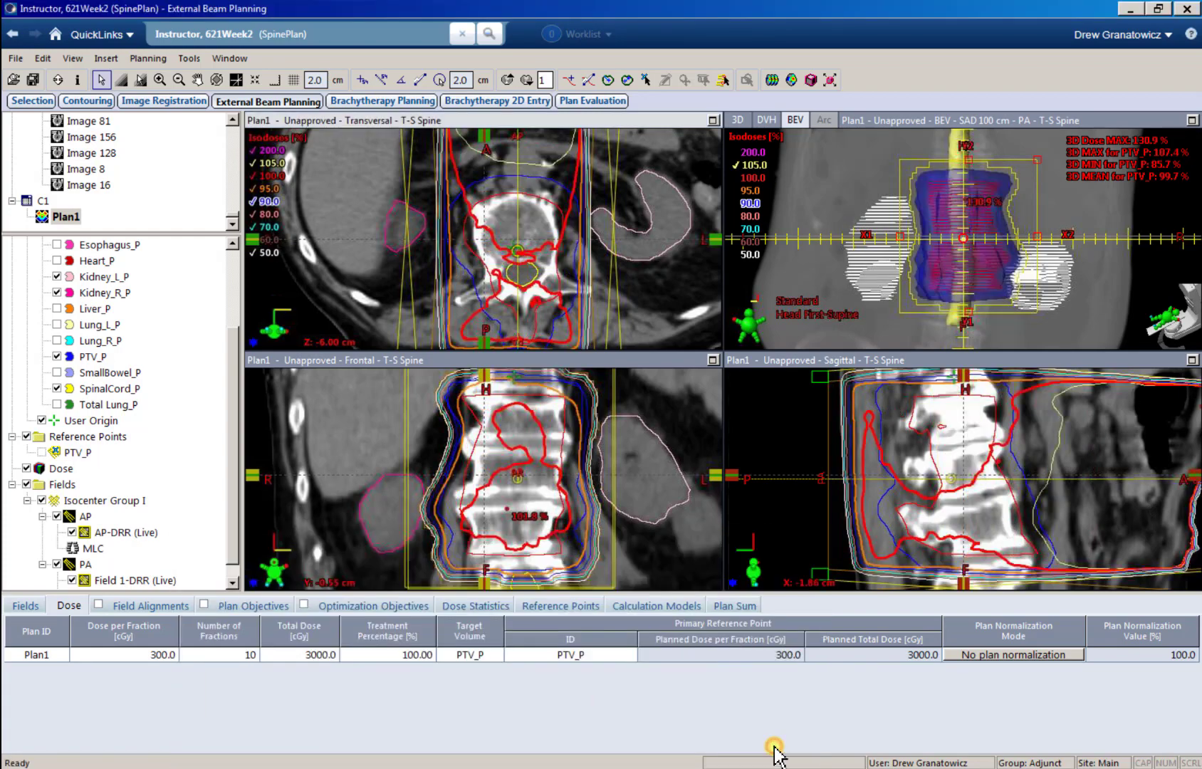
# Step: Change the highest isodose level from the isodose list to 110%
pyautogui.click(982, 463)
pyautogui.keyDown('ctrl'); pyautogui.scroll(-3, 982, 463); pyautogui.keyUp('ctrl')
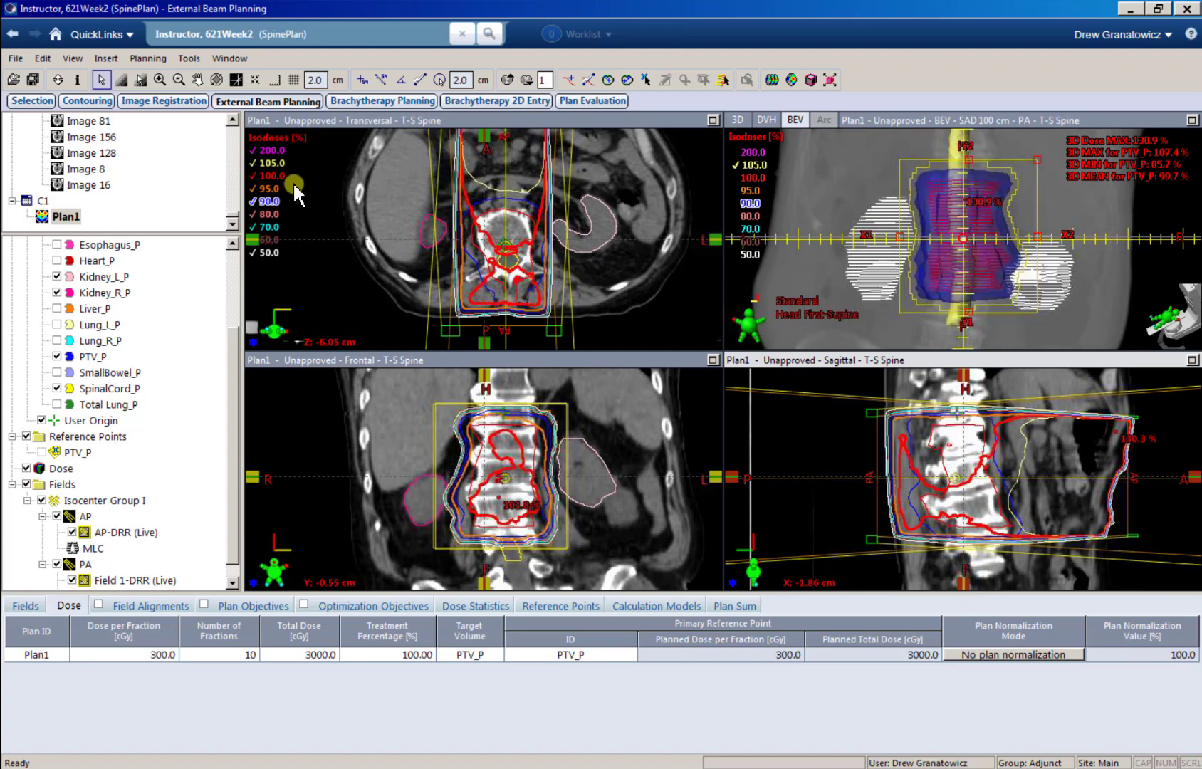
pyautogui.click(279, 151)
pyautogui.doubleClick(274, 150)
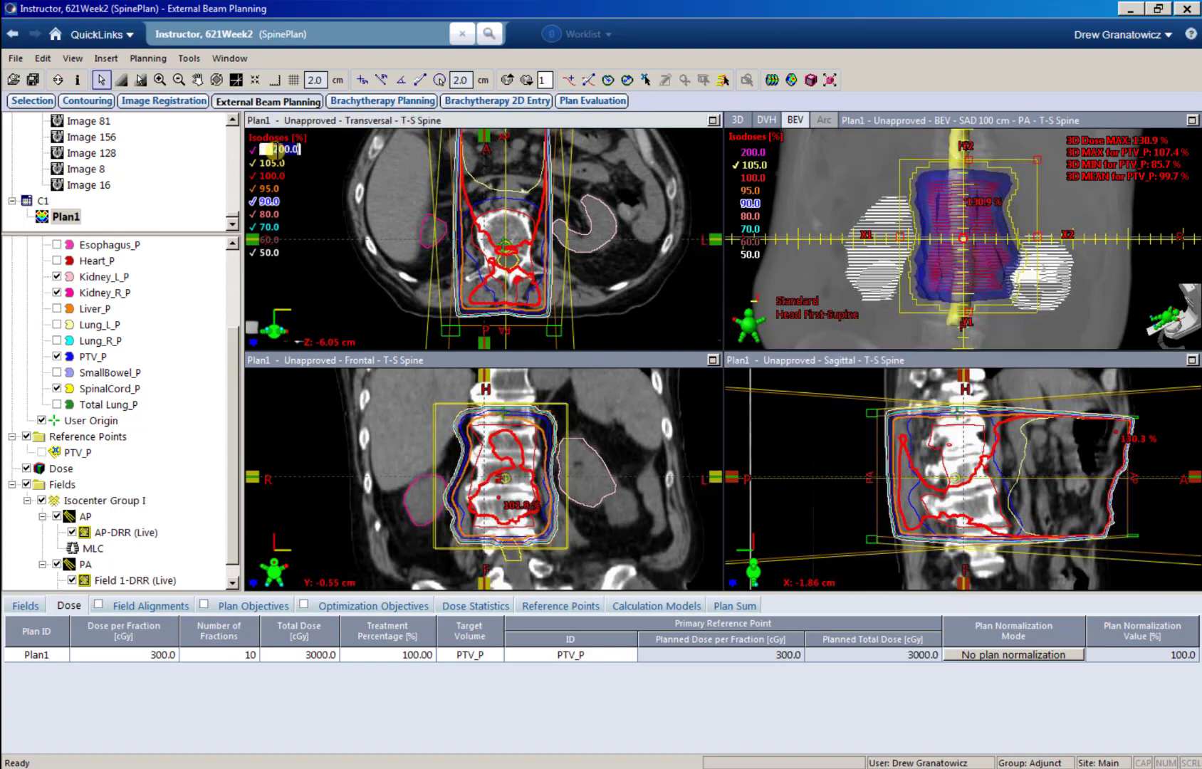
pyautogui.write('110')
pyautogui.press('Return')
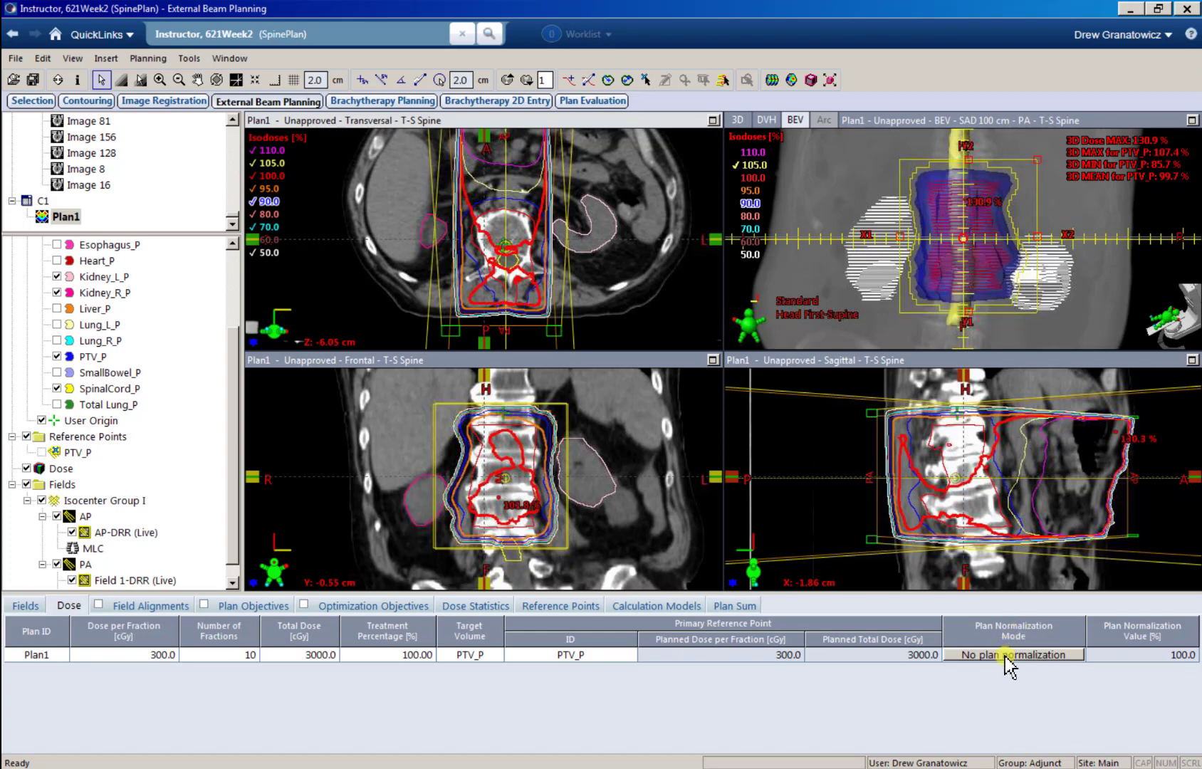
# Step: Review the field parameters and normalize Plan1 to 100% at Target Maximum
pyautogui.click(27, 607)
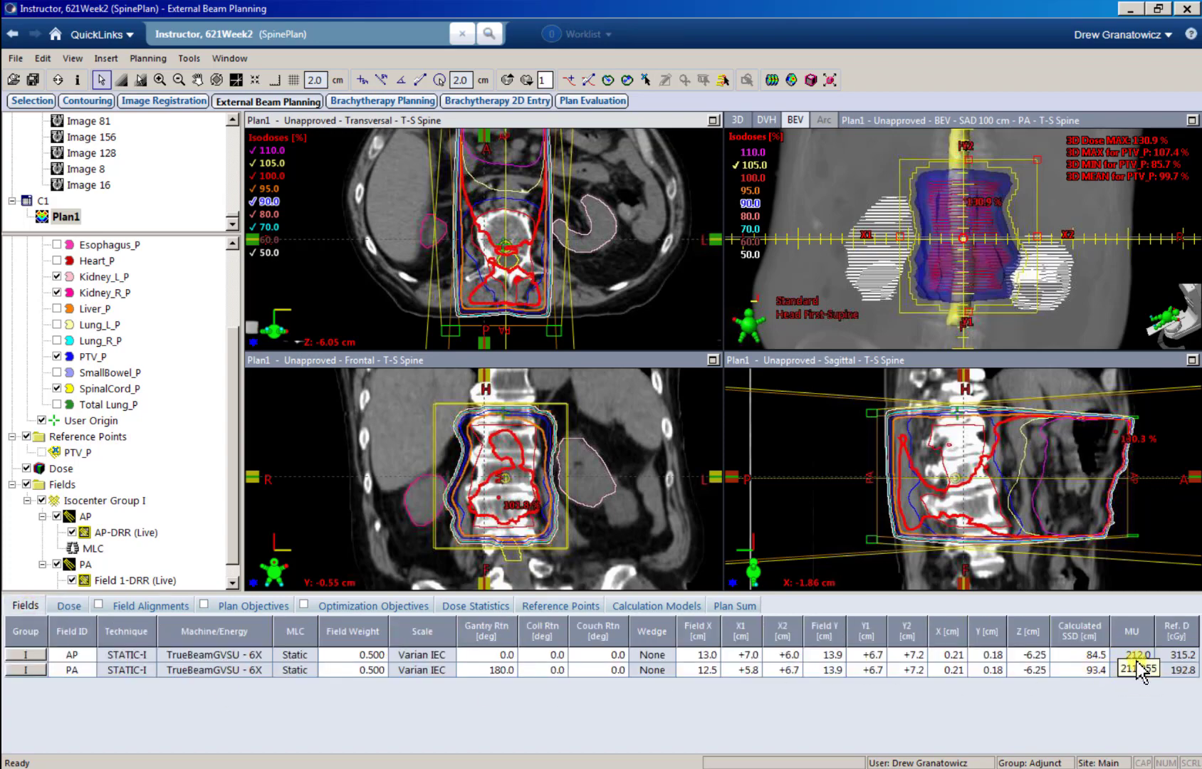
pyautogui.click(69, 605)
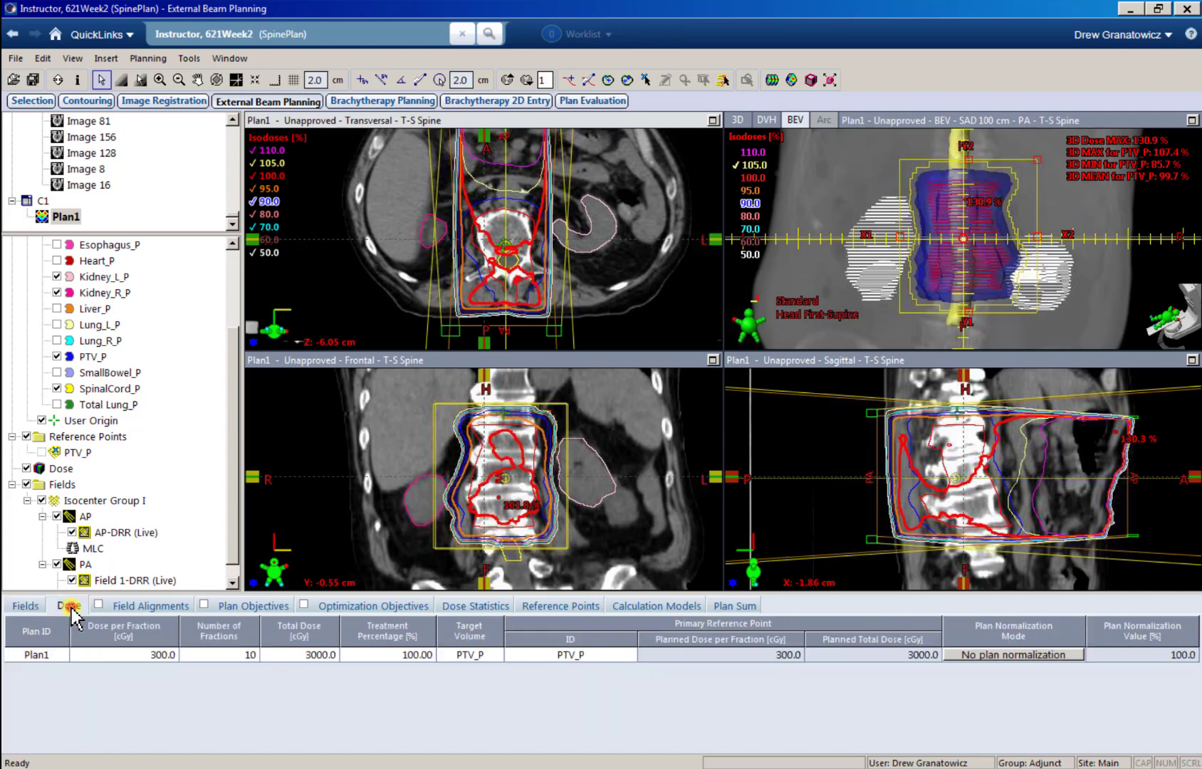
pyautogui.click(992, 661)
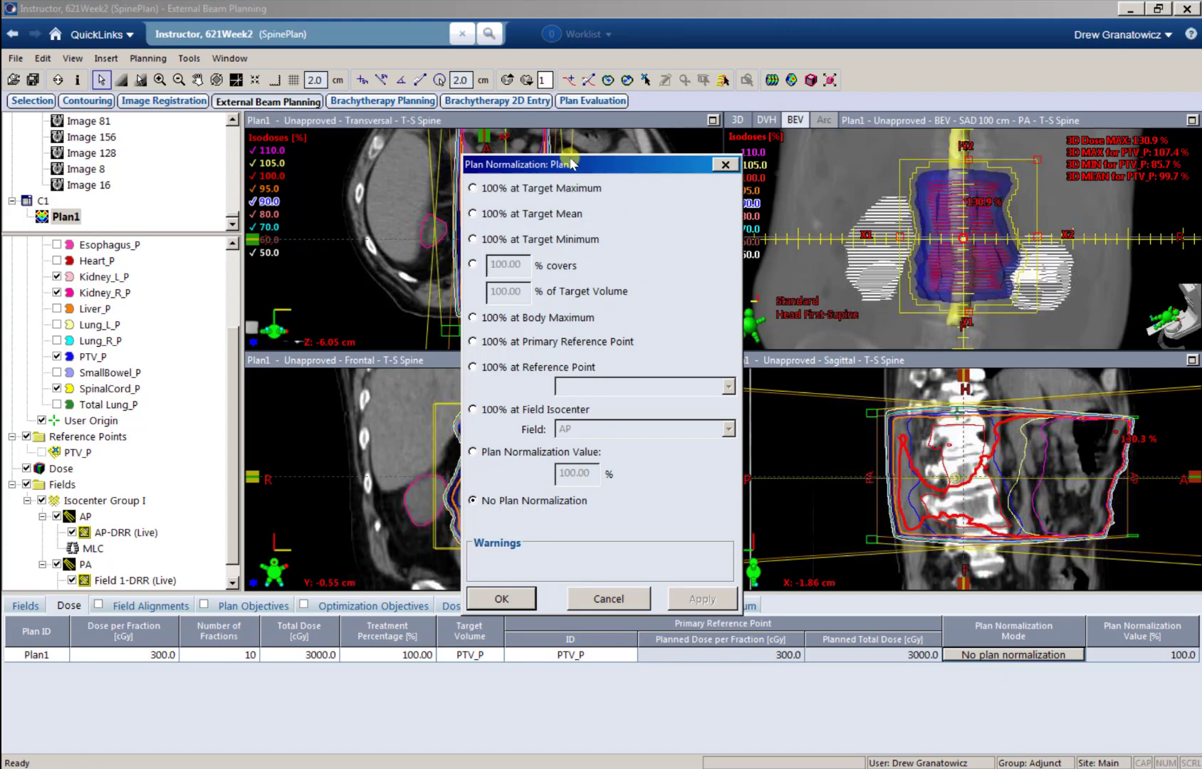
pyautogui.moveTo(568, 163); pyautogui.dragTo(783, 169)
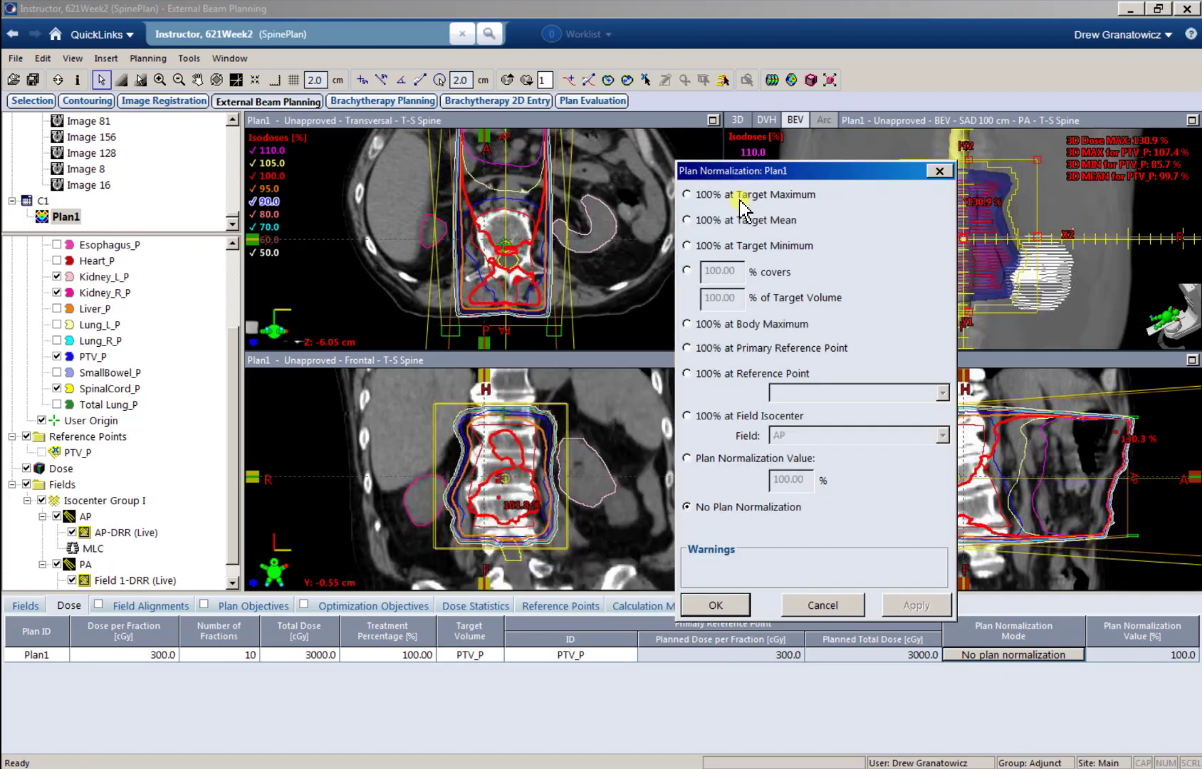
pyautogui.click(687, 195)
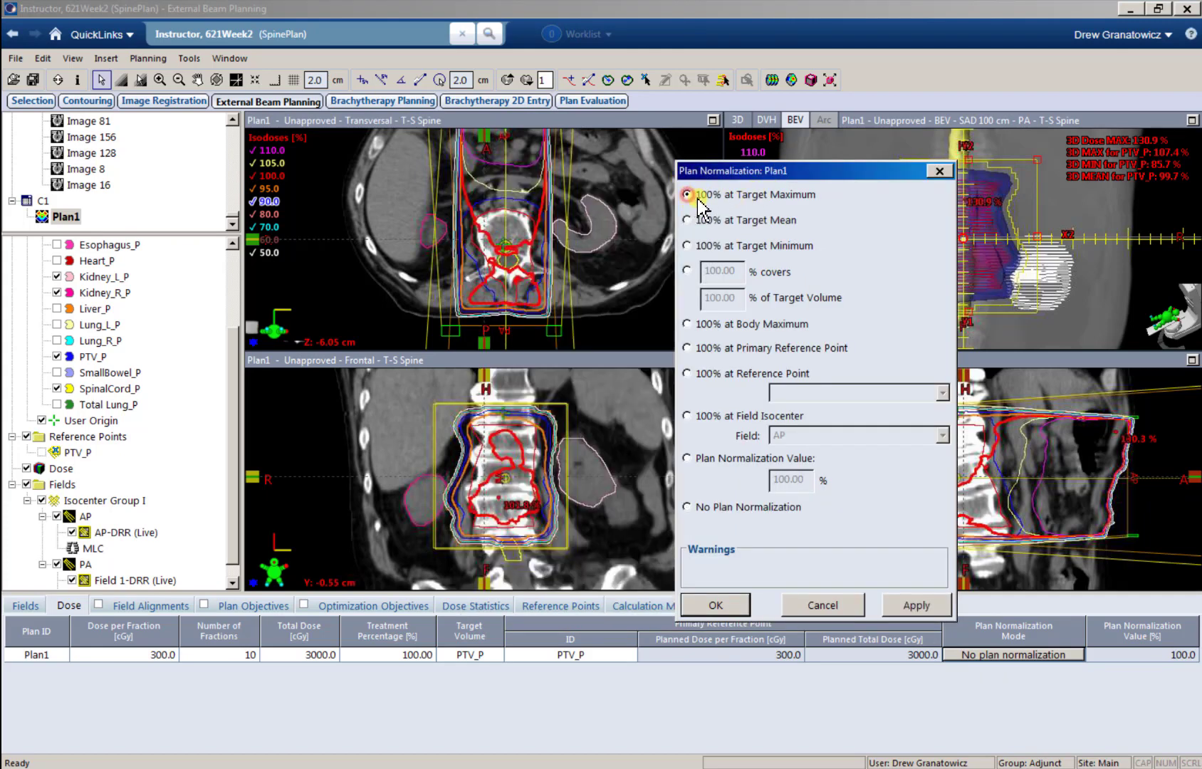
pyautogui.click(708, 605)
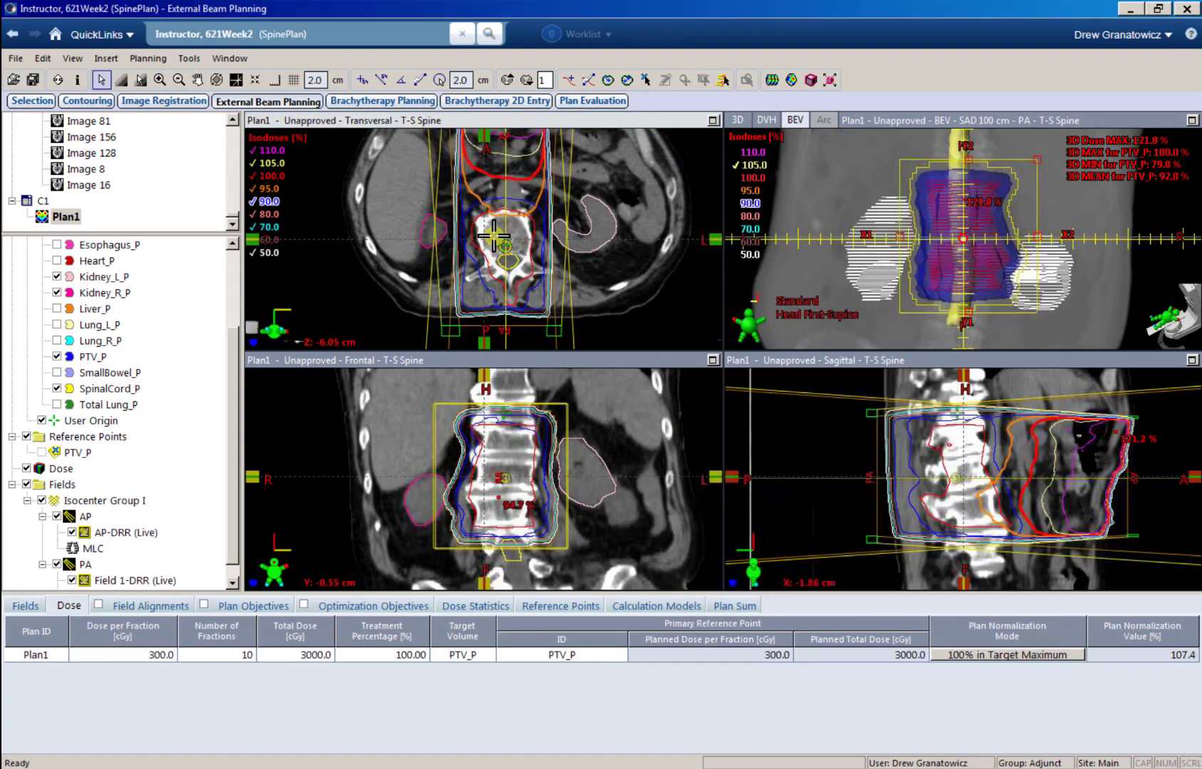
# Step: Show the dose statistics and DVH for PTV_P, and examine isodose coverage across transversal slices in an enlarged view
pyautogui.click(481, 609)
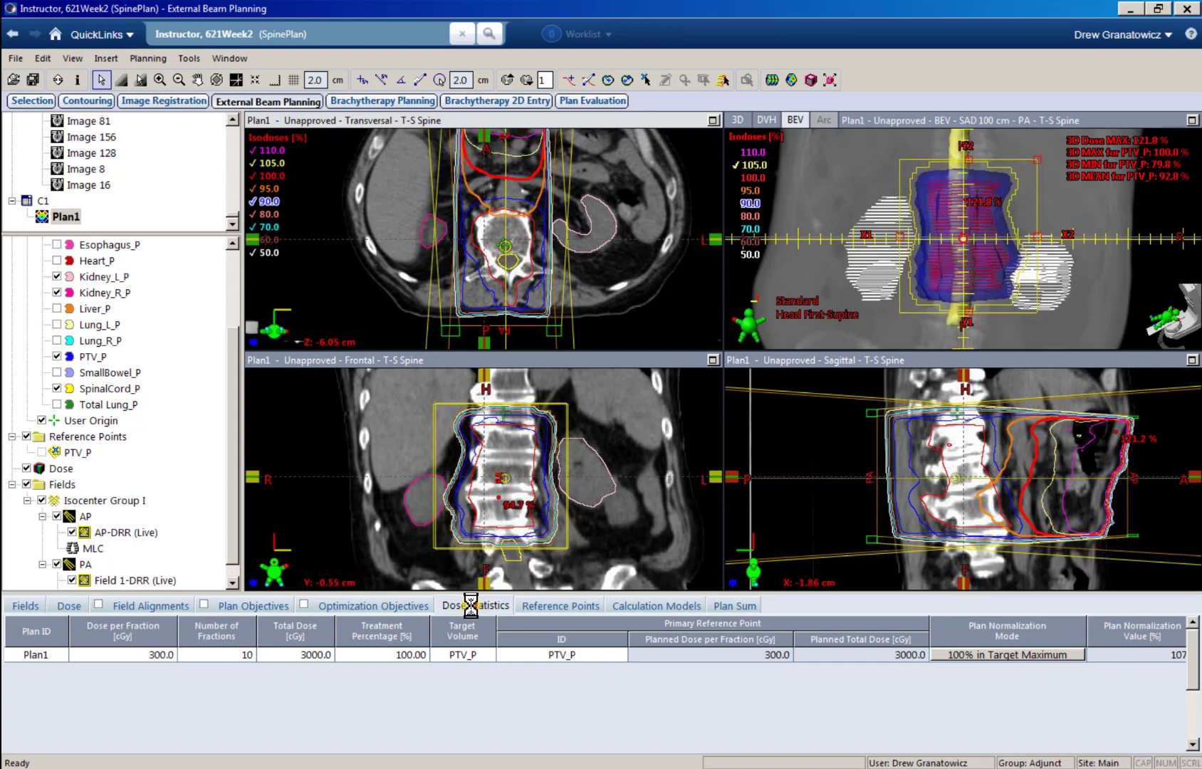
pyautogui.click(11, 668)
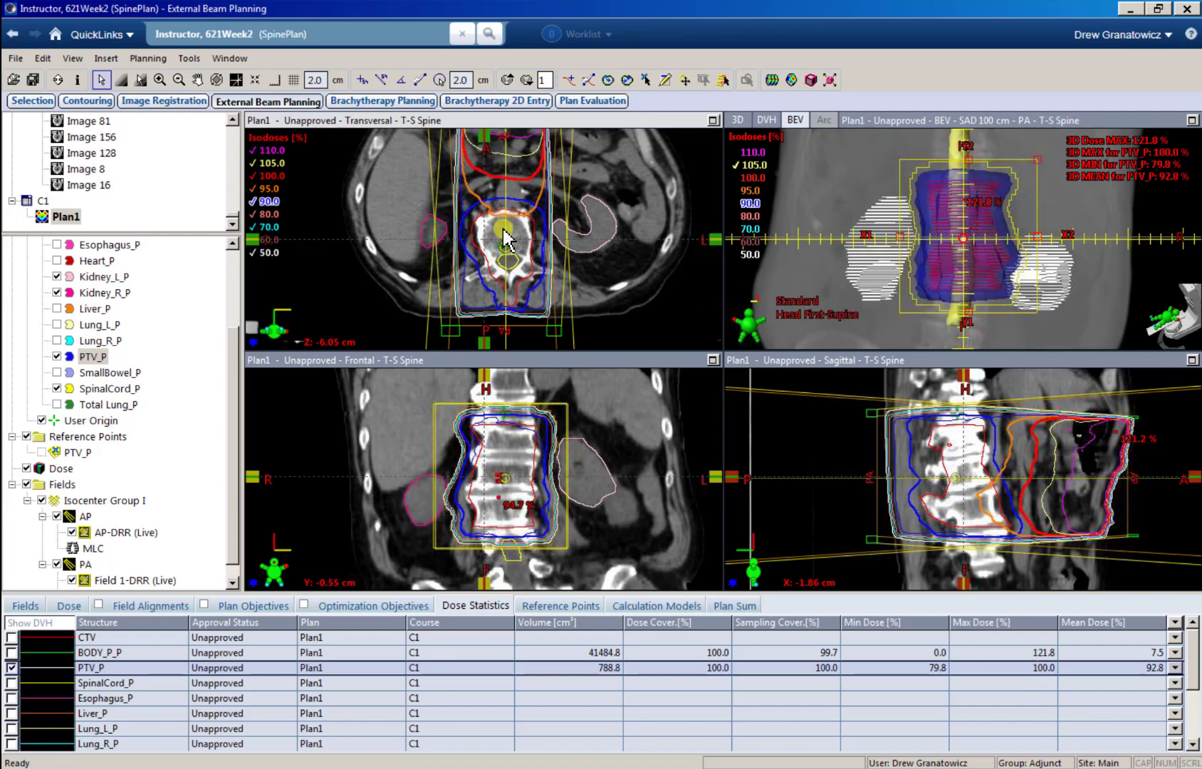
pyautogui.scroll(-4, 505, 239)
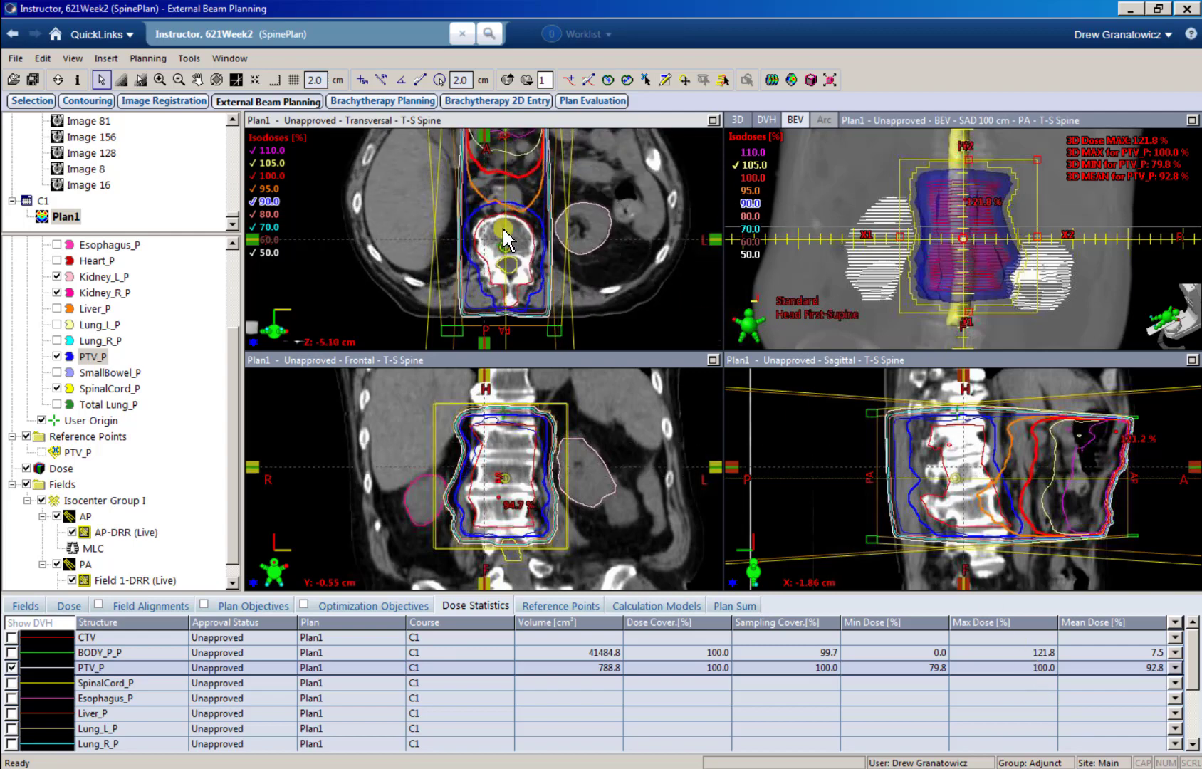
pyautogui.scroll(-10, 505, 238)
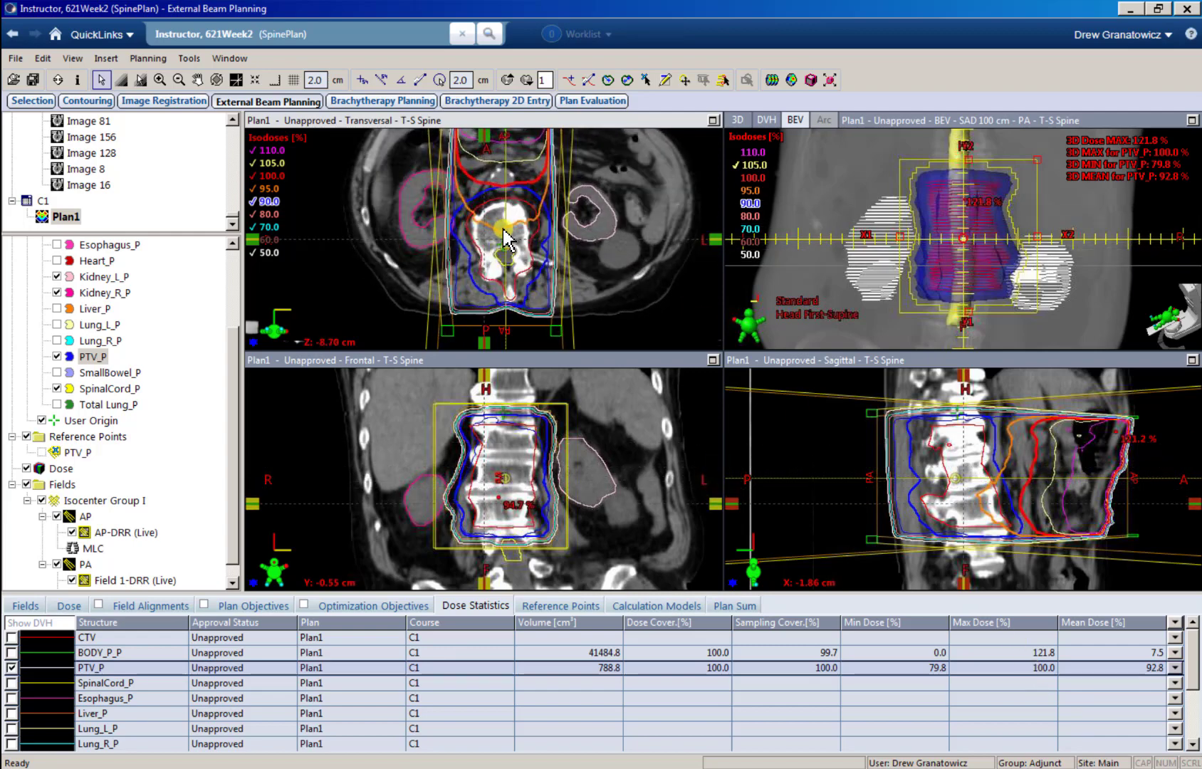
pyautogui.scroll(-8, 505, 238)
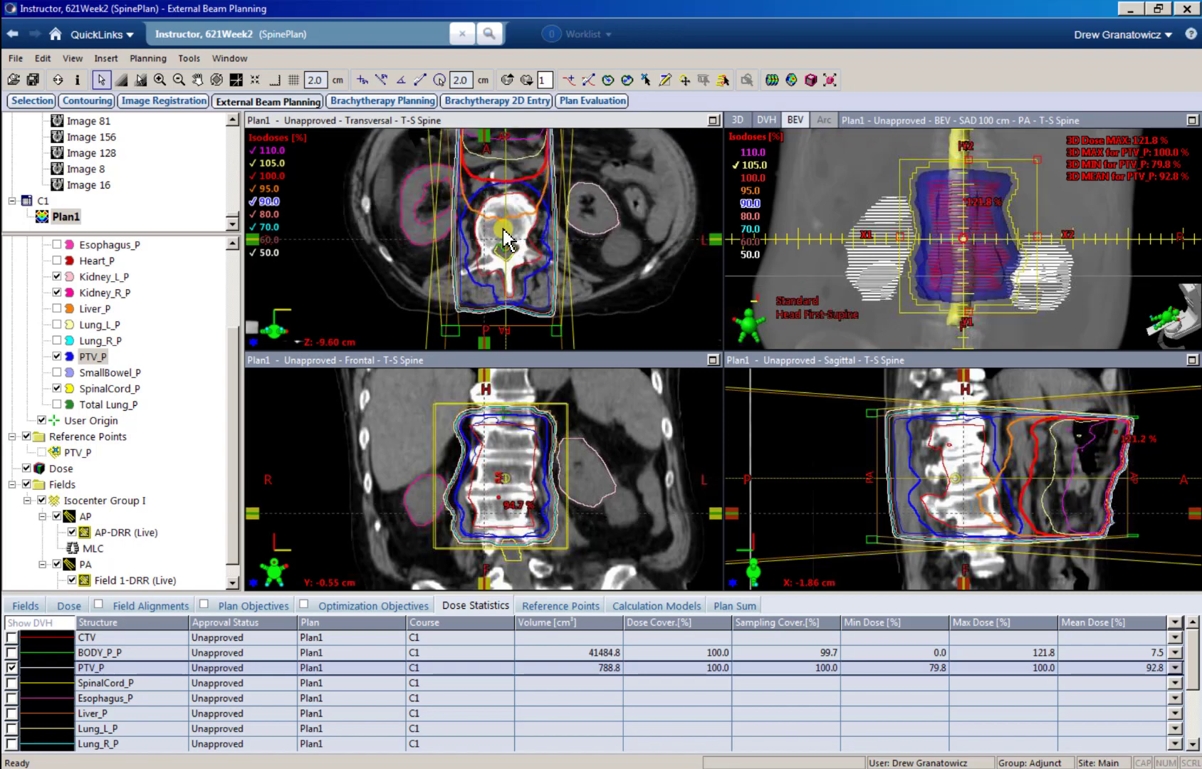
pyautogui.click(711, 122)
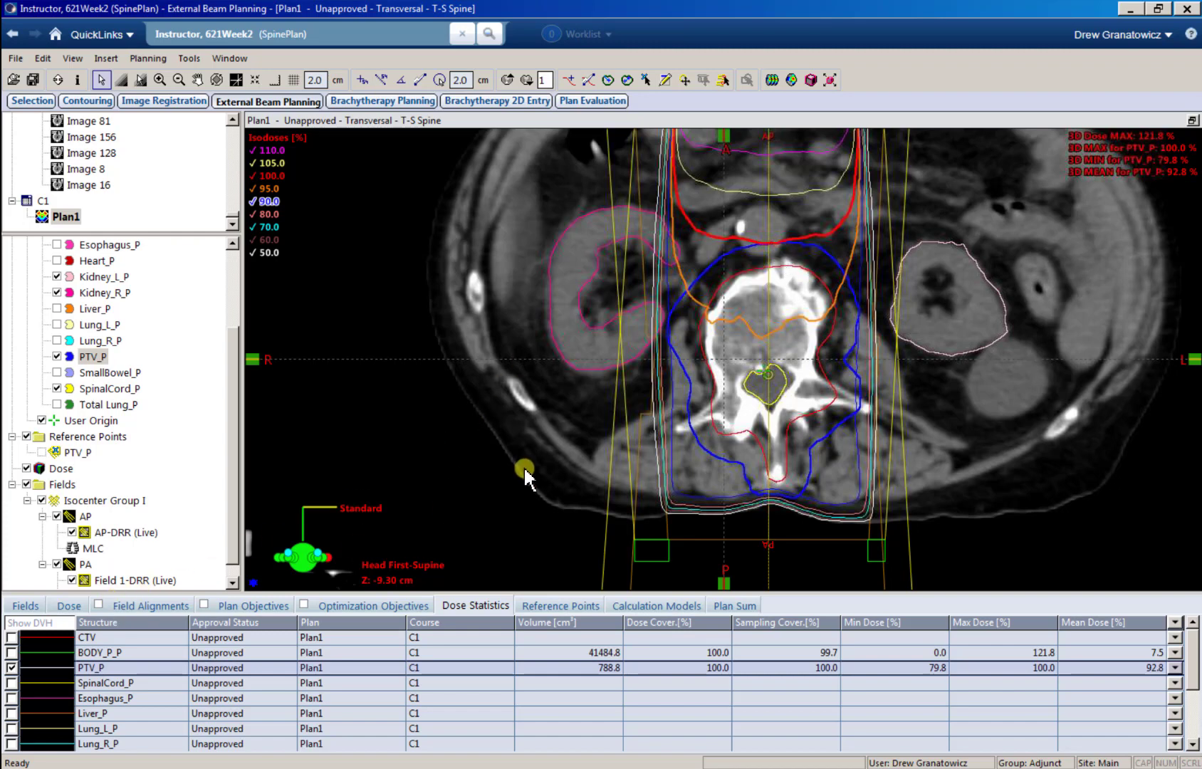
# Step: Check the AP and PA field weights and their monitor units under the target maximum normalization
pyautogui.press('F6')
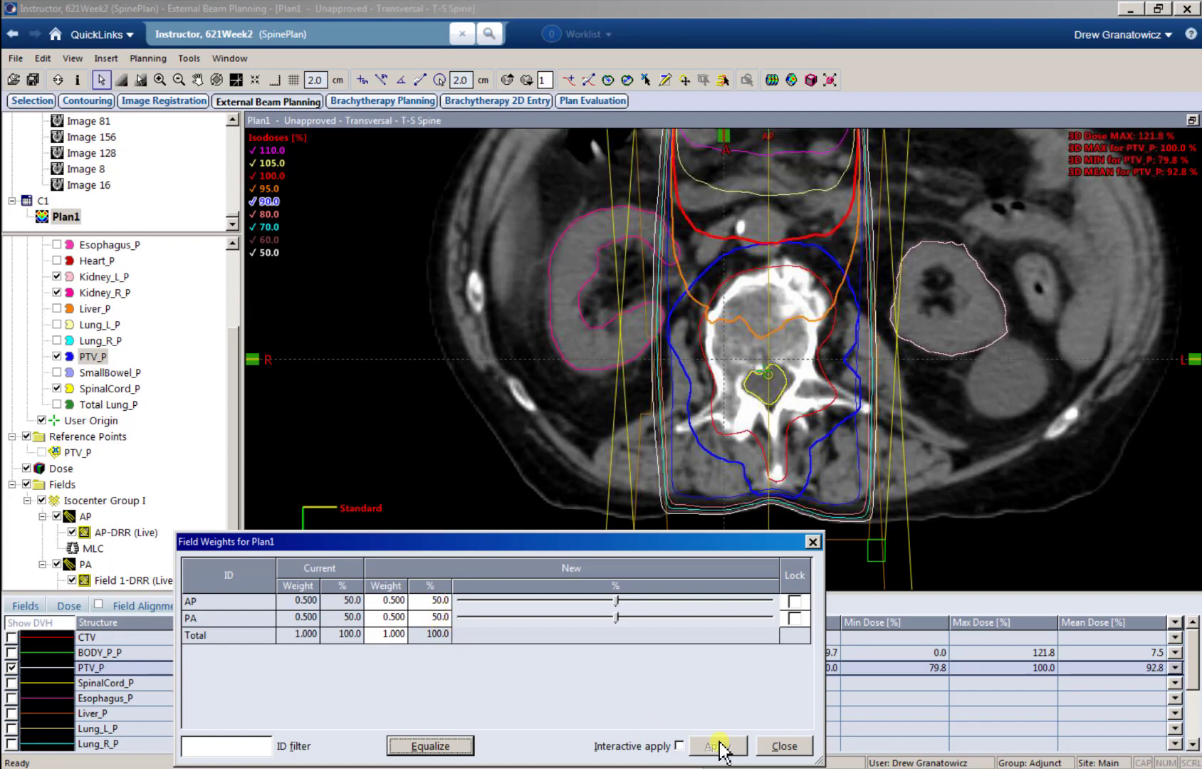
pyautogui.click(781, 748)
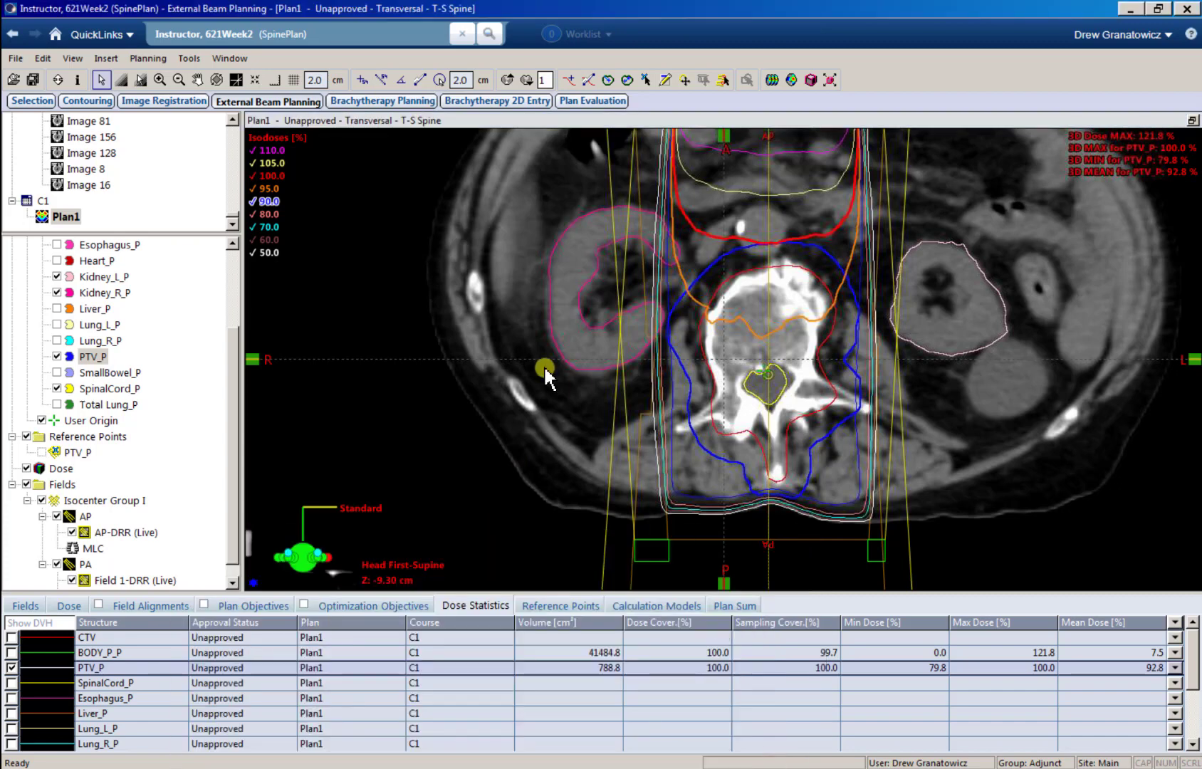
pyautogui.click(26, 606)
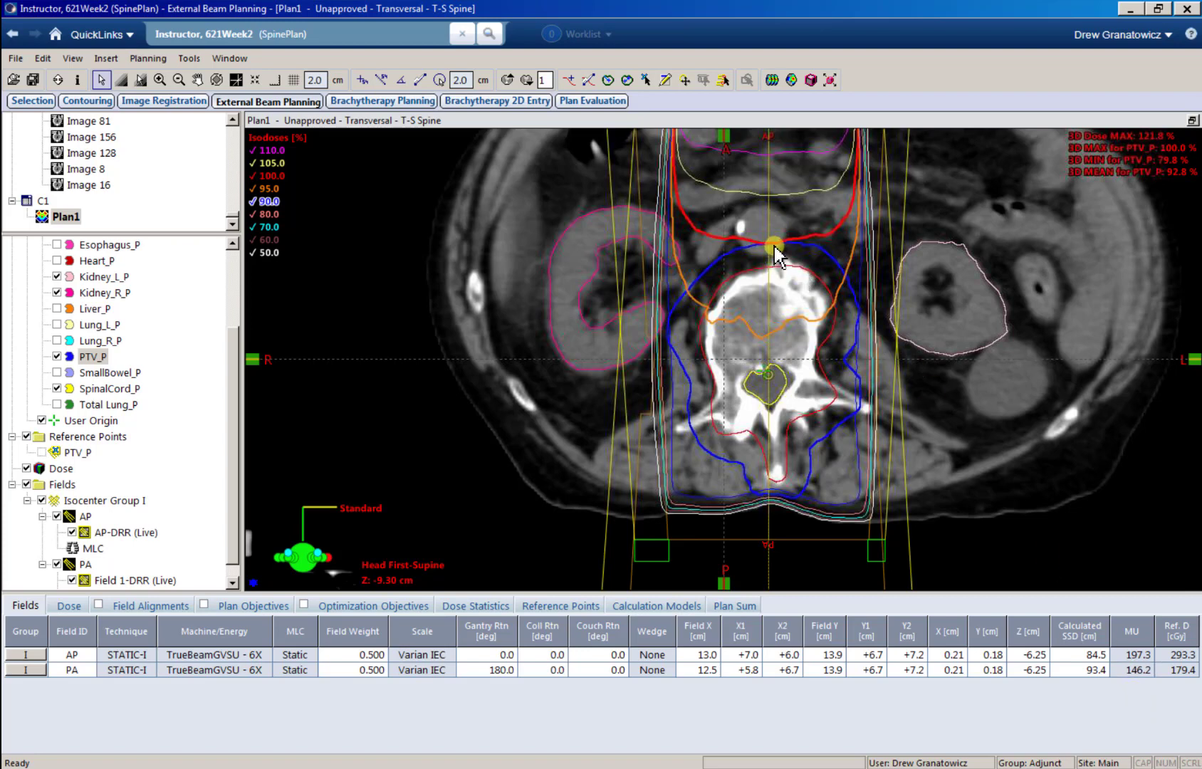
# Step: Change the plan normalization of Plan1 to 100% at Target Mean
pyautogui.click(64, 607)
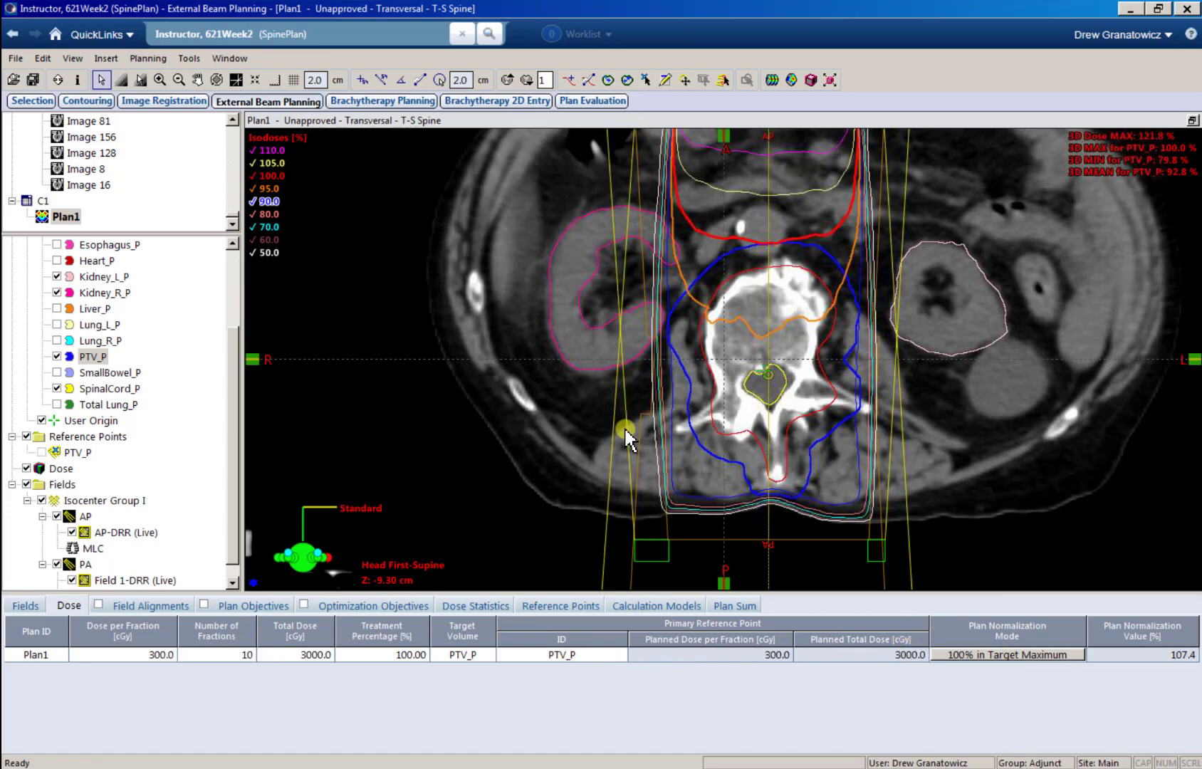
pyautogui.click(977, 653)
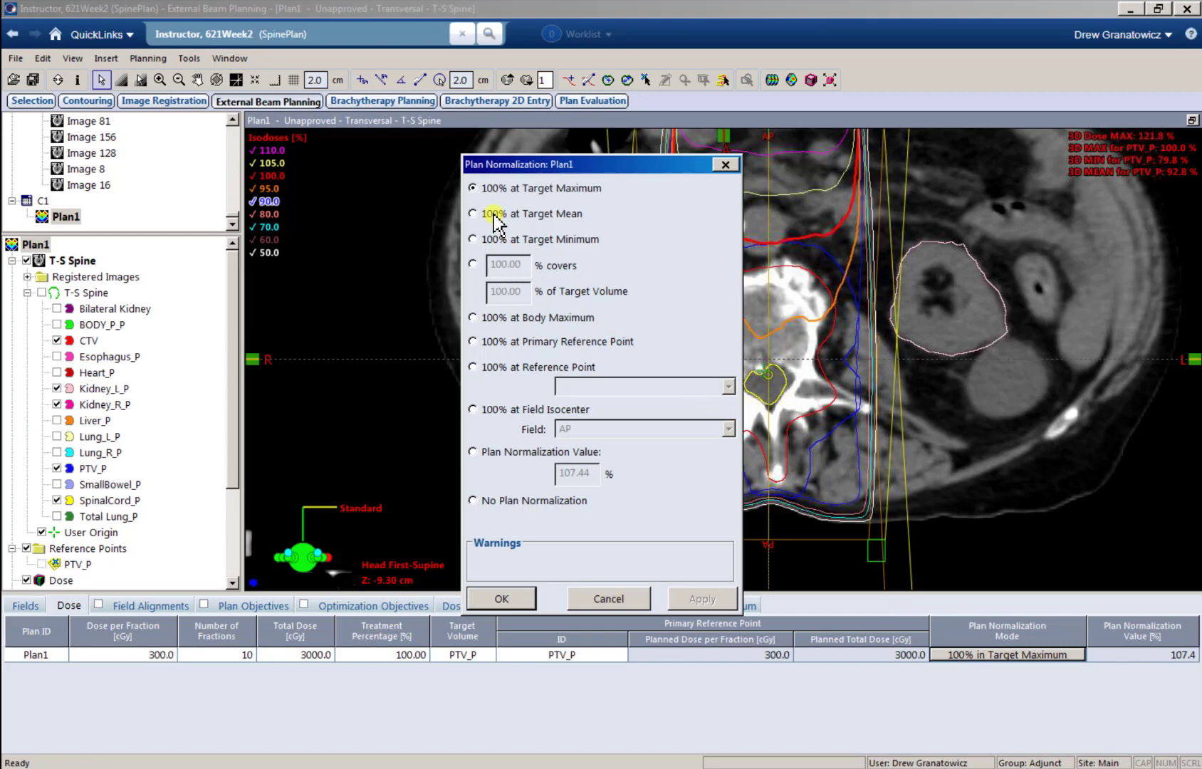
pyautogui.click(494, 213)
pyautogui.click(502, 598)
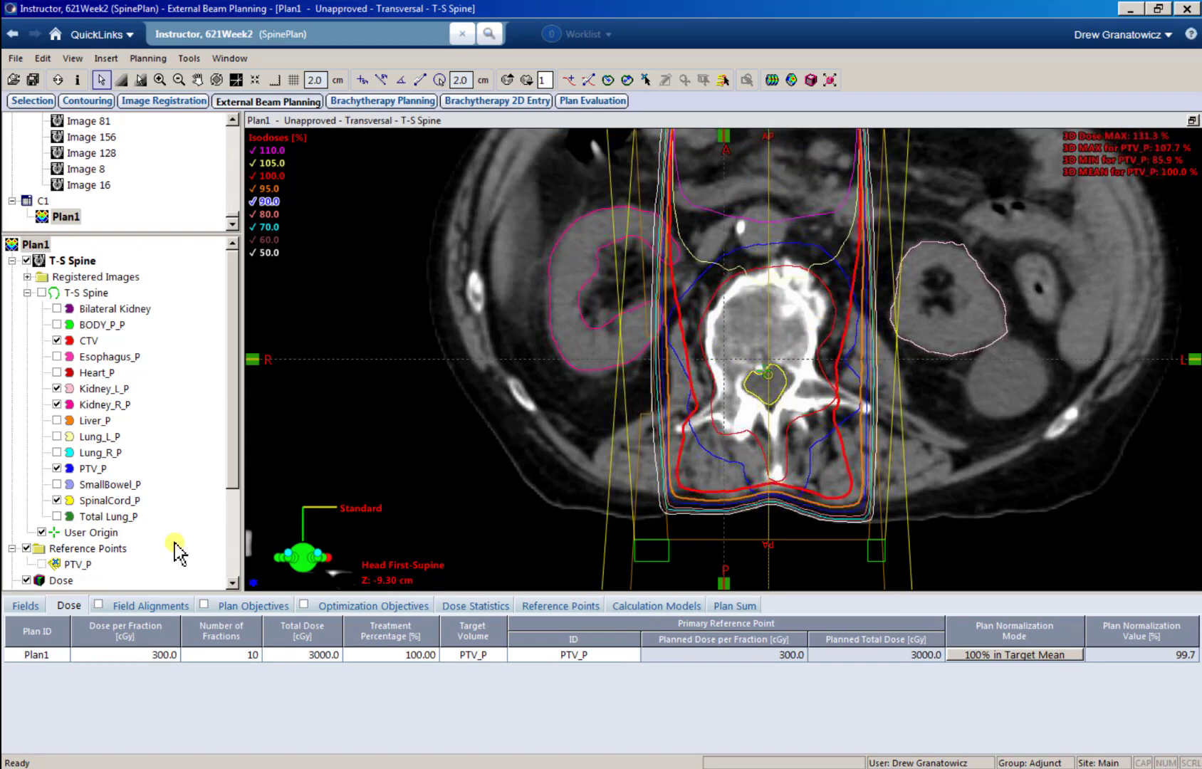
# Step: Review the monitor units, field weights and PTV_P mean dose under the target mean normalization
pyautogui.click(23, 605)
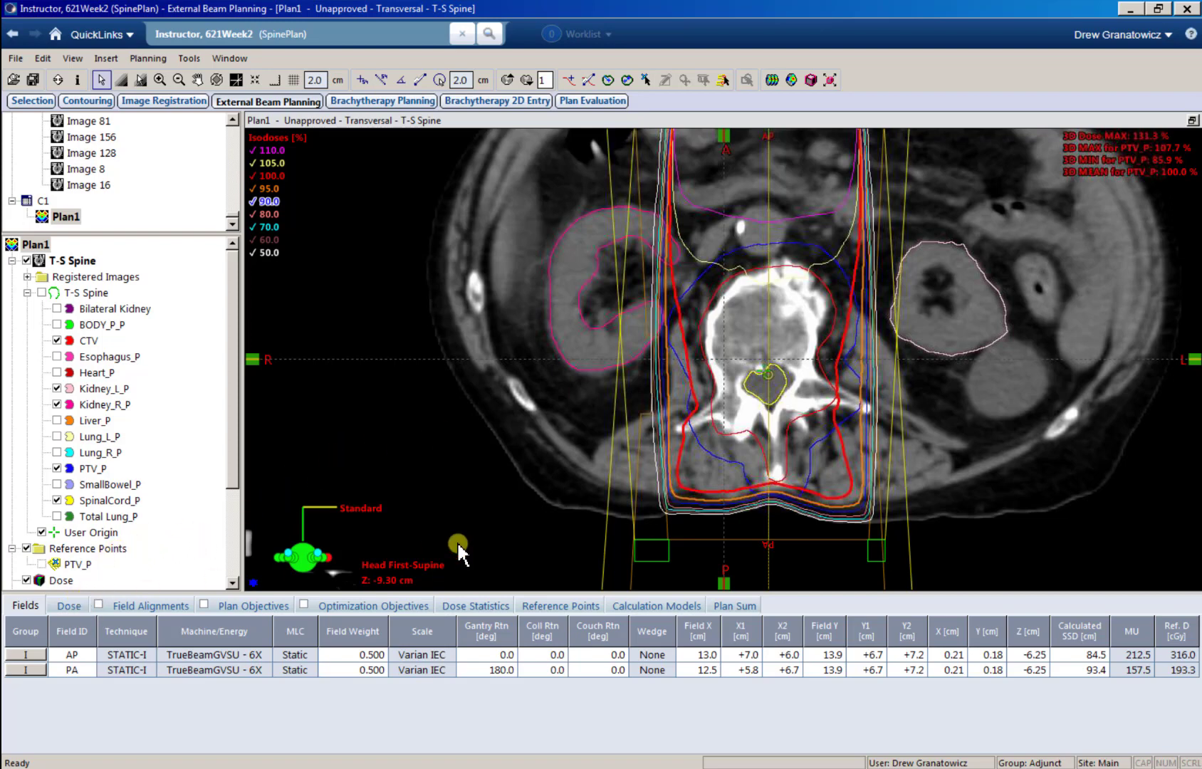
pyautogui.hotkey('ctrl', 'w')
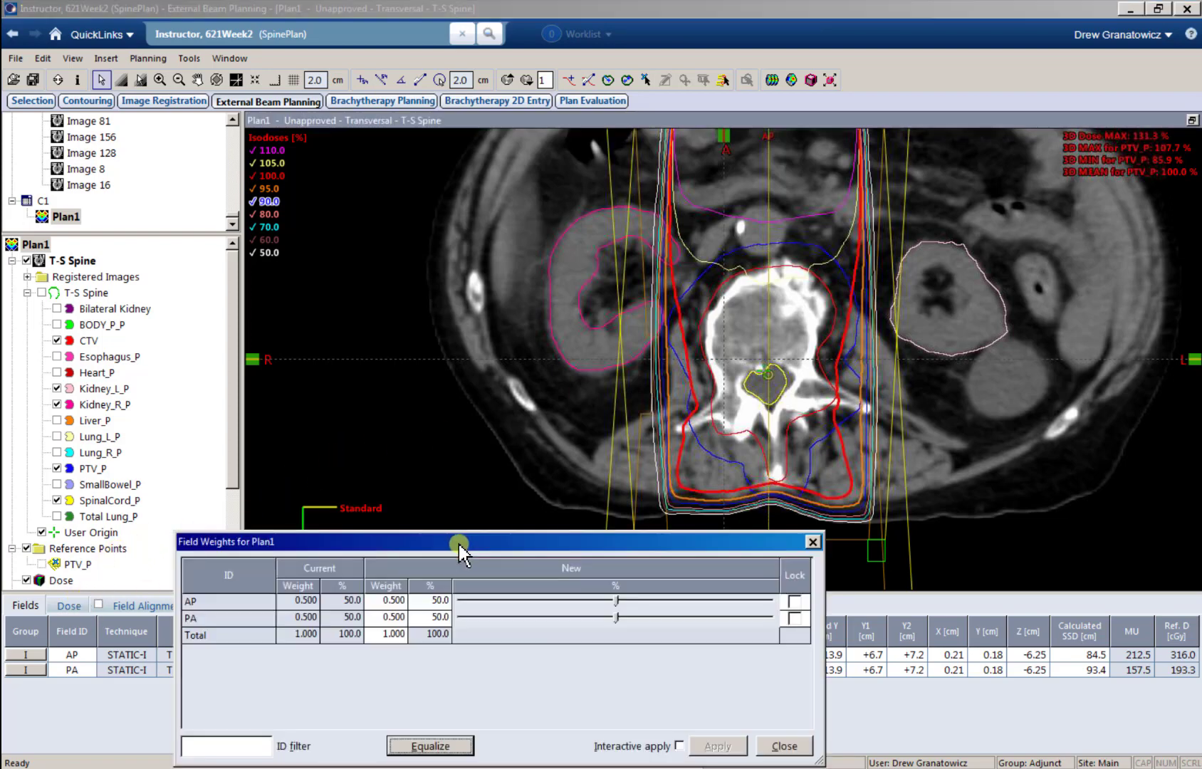
pyautogui.click(783, 746)
pyautogui.click(70, 606)
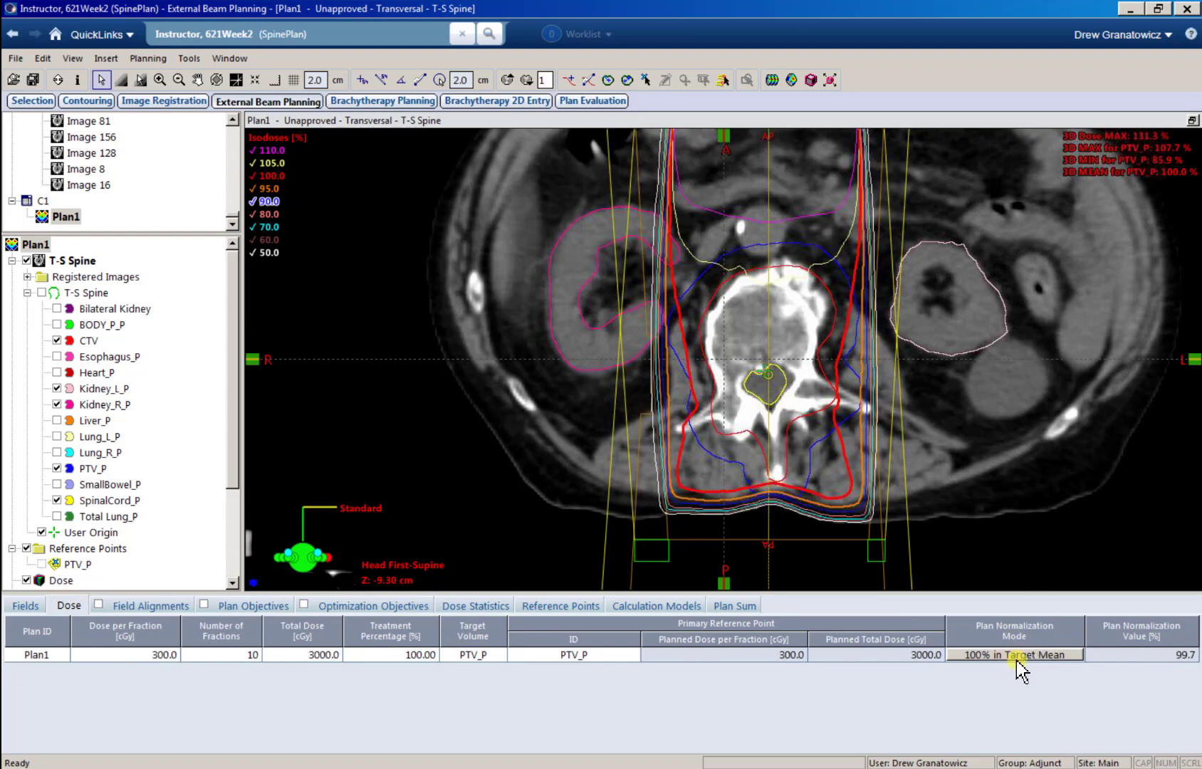
pyautogui.click(477, 605)
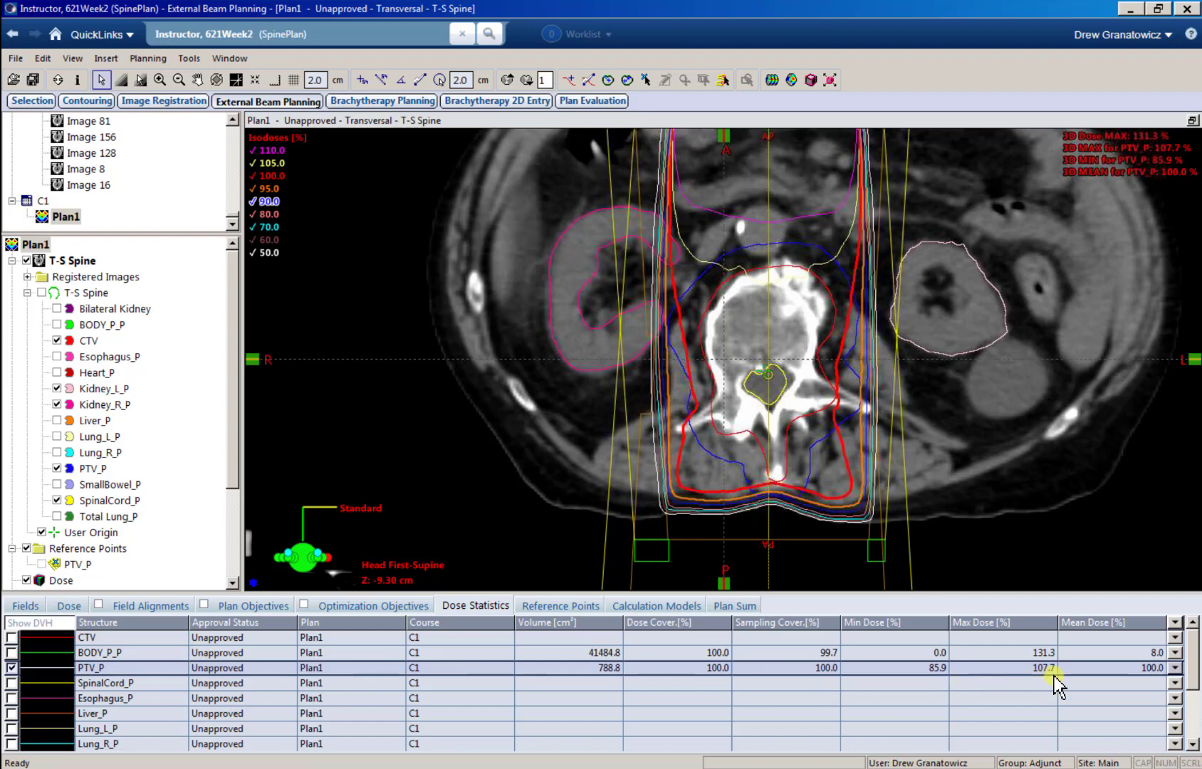
pyautogui.click(1146, 670)
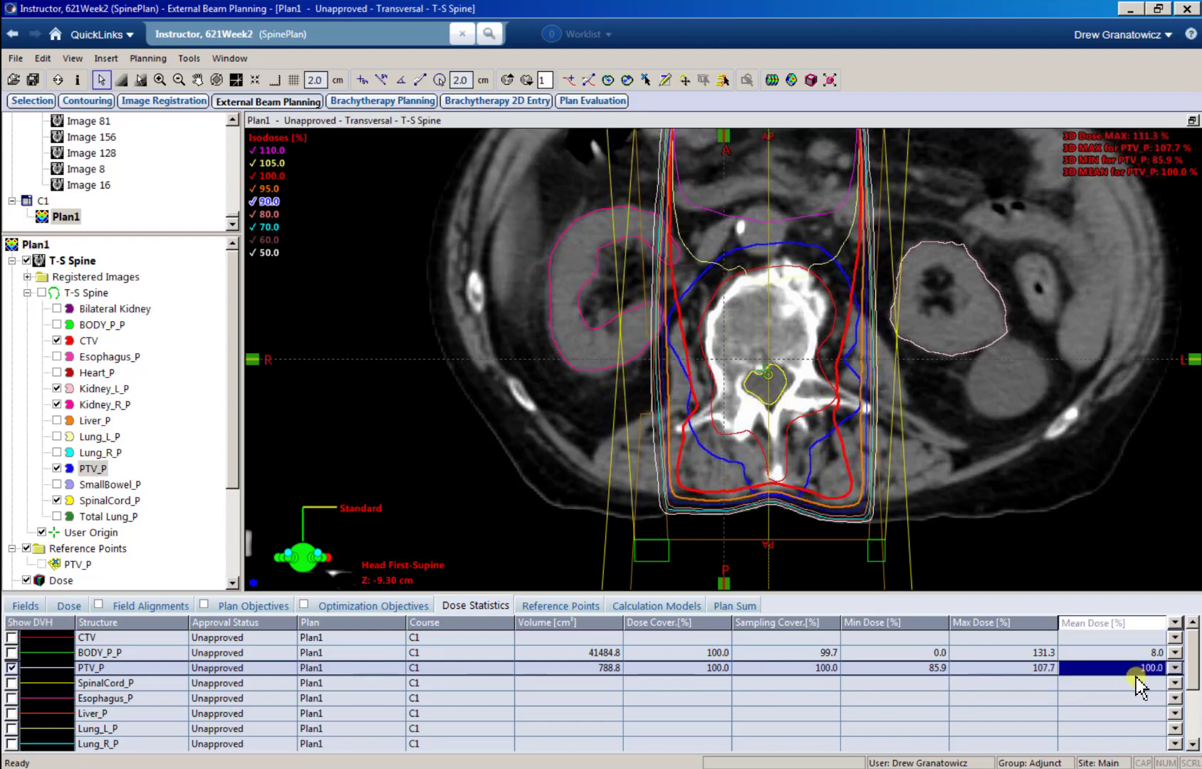
# Step: Select plan normalization by the dose percentage covering a given percentage of the target volume
pyautogui.click(84, 603)
pyautogui.click(1036, 655)
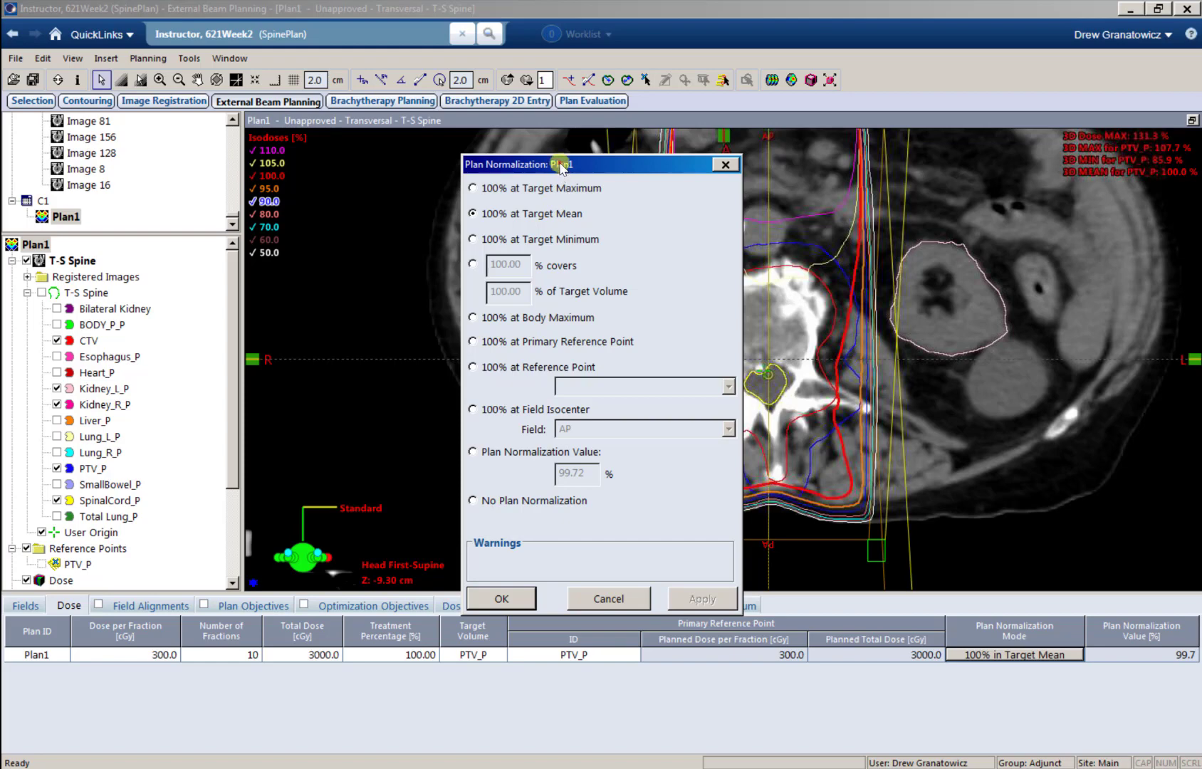
pyautogui.moveTo(561, 164); pyautogui.dragTo(778, 156)
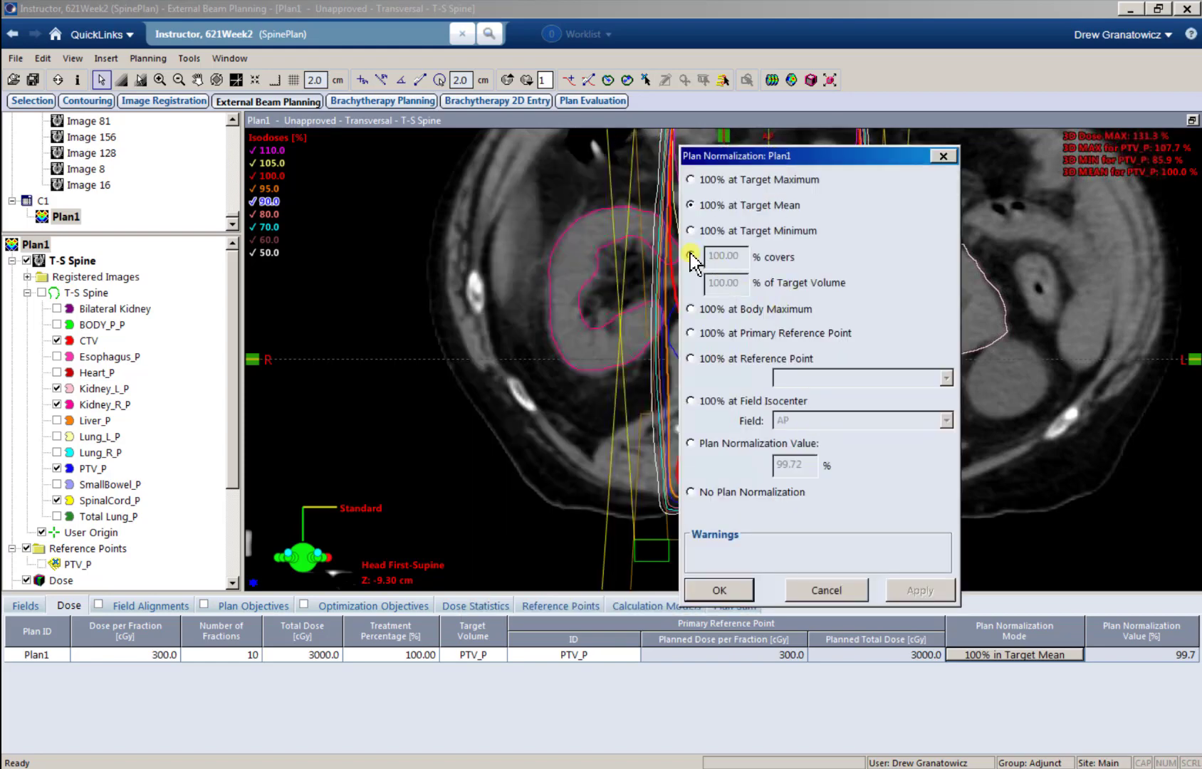
pyautogui.click(691, 257)
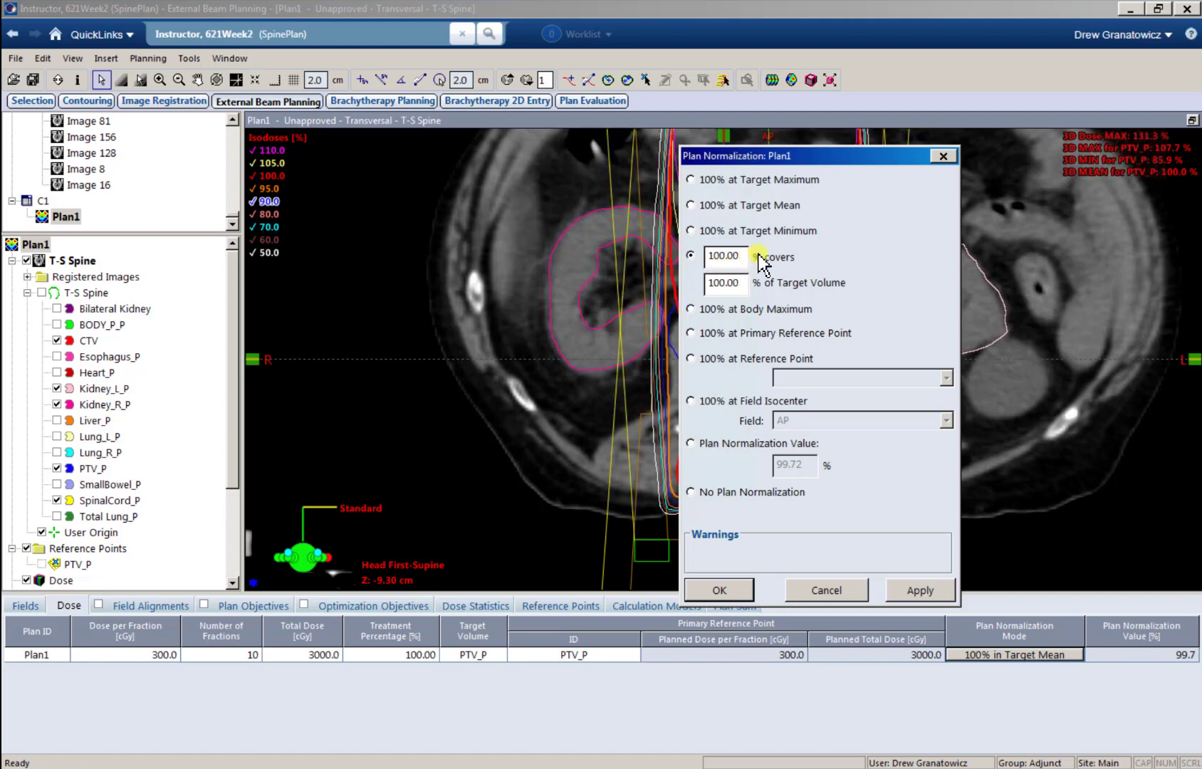
# Step: Normalize Plan1 so that 100% of the dose covers 95% of the target volume
pyautogui.moveTo(741, 281); pyautogui.dragTo(695, 289)
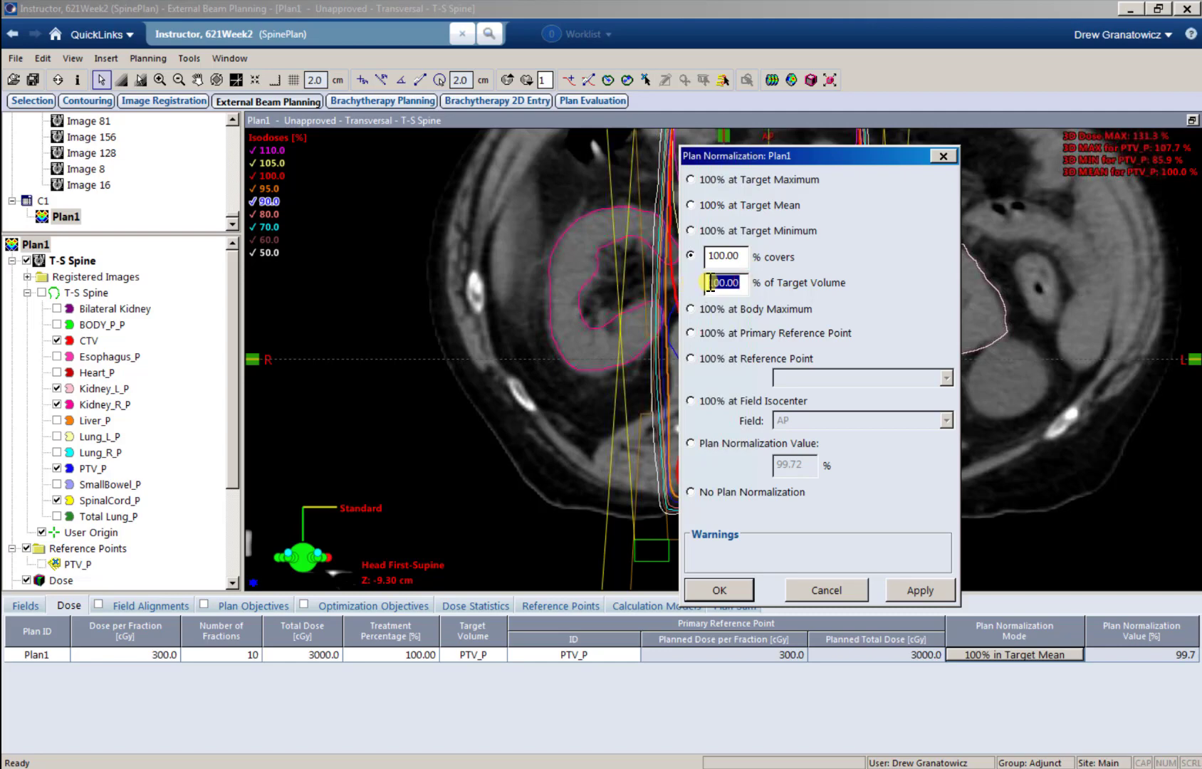
pyautogui.write('95')
pyautogui.click(730, 283)
pyautogui.click(733, 590)
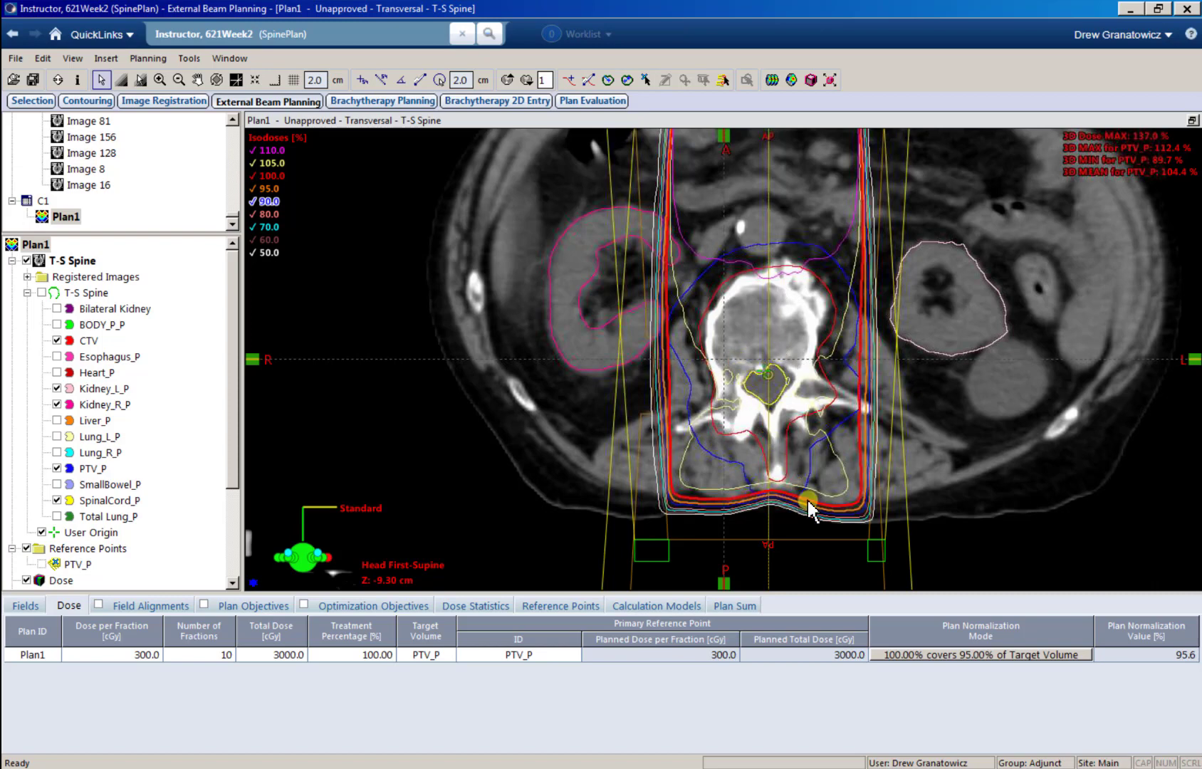
# Step: Change the plan normalization of Plan1 to a plan normalization value of 100%
pyautogui.click(905, 655)
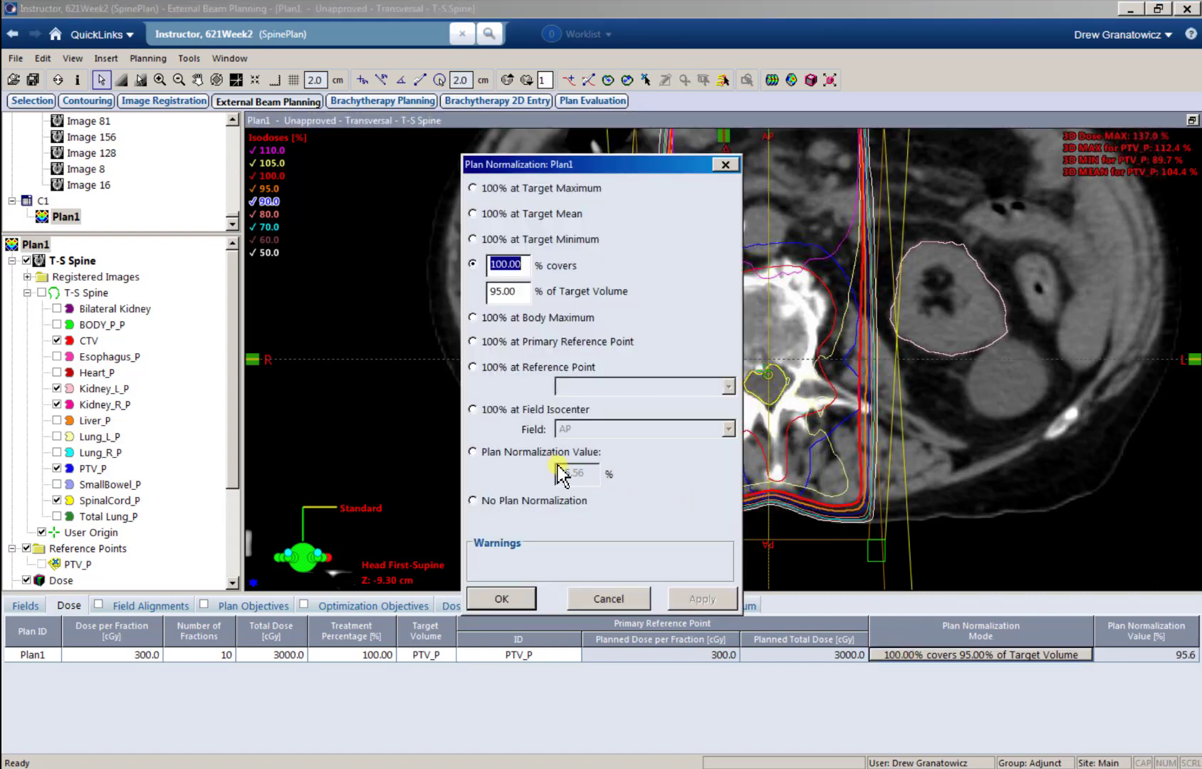
pyautogui.click(527, 453)
pyautogui.click(580, 476)
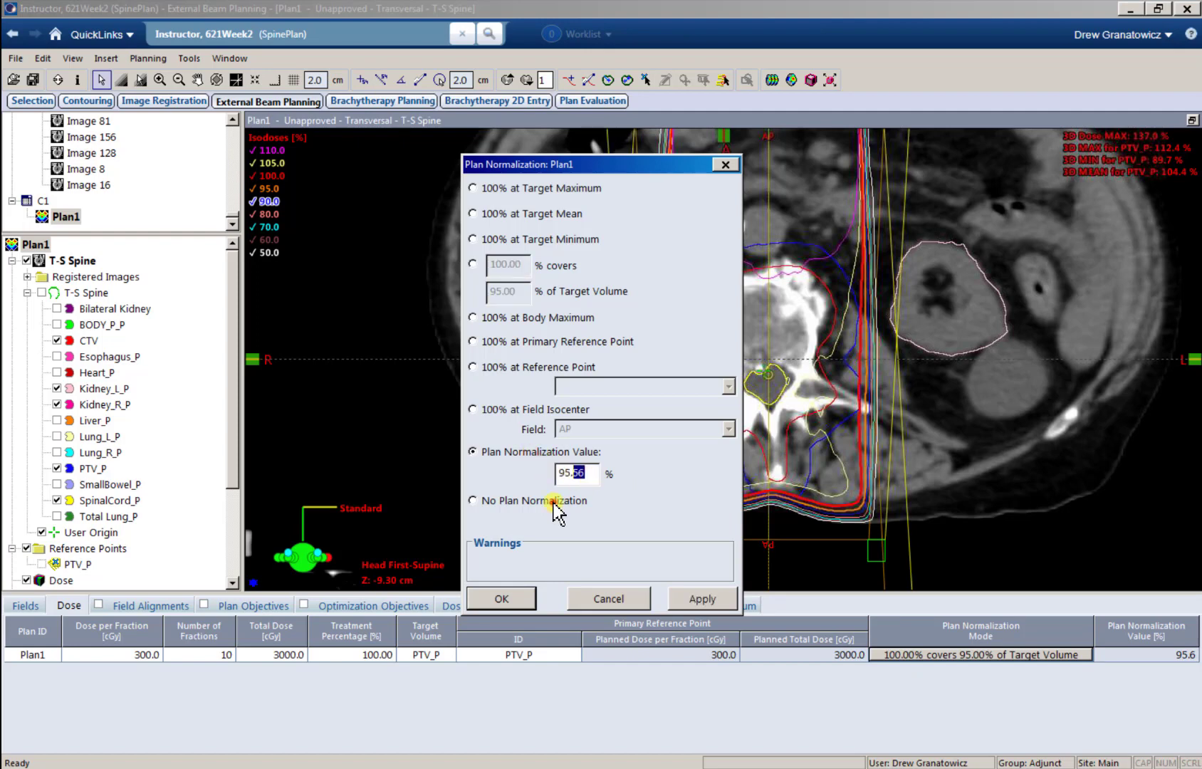
pyautogui.moveTo(585, 472); pyautogui.dragTo(554, 473)
pyautogui.write('100')
pyautogui.click(531, 596)
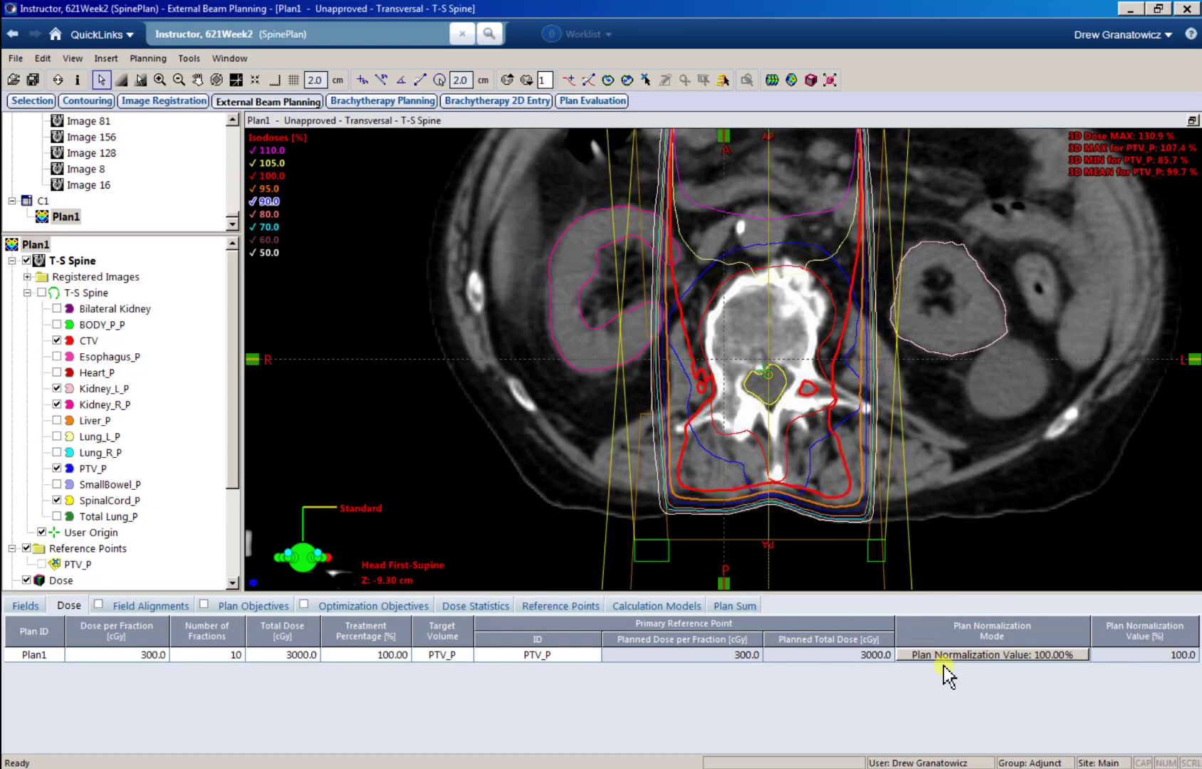
# Step: Set Plan1 to no plan normalization and check the AP and PA field weights
pyautogui.click(986, 654)
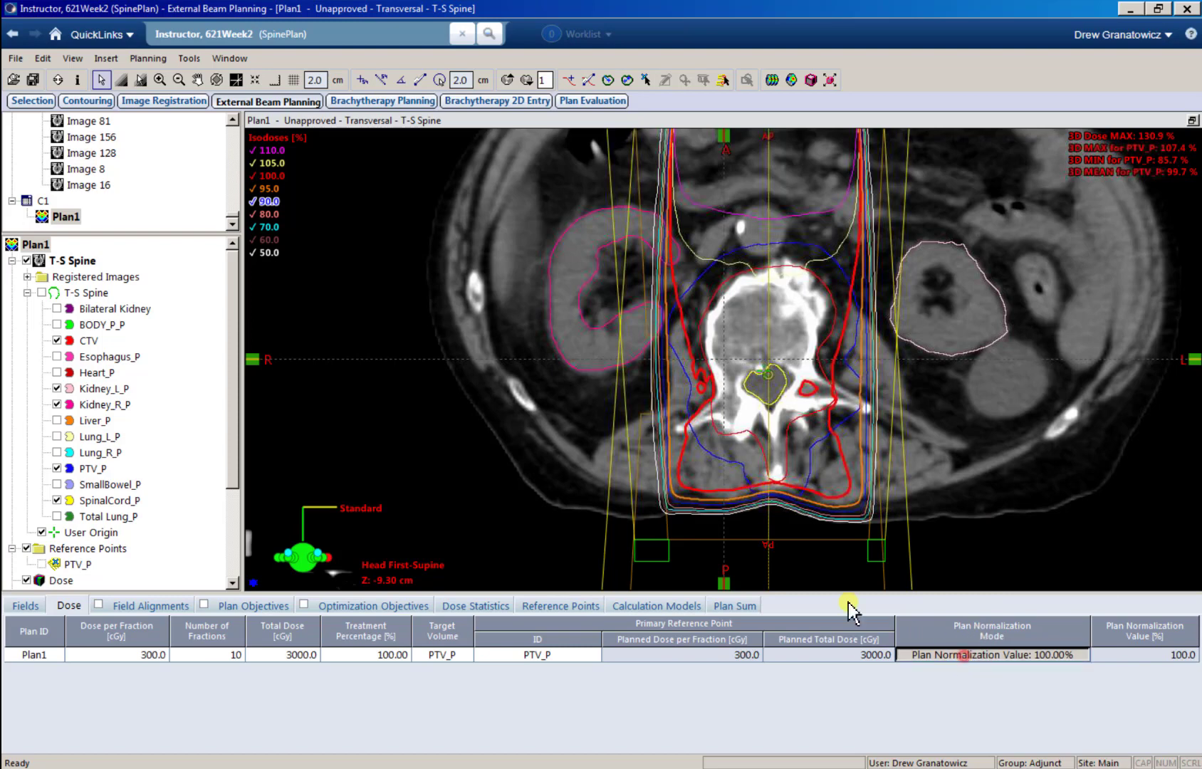
pyautogui.click(503, 502)
pyautogui.click(502, 598)
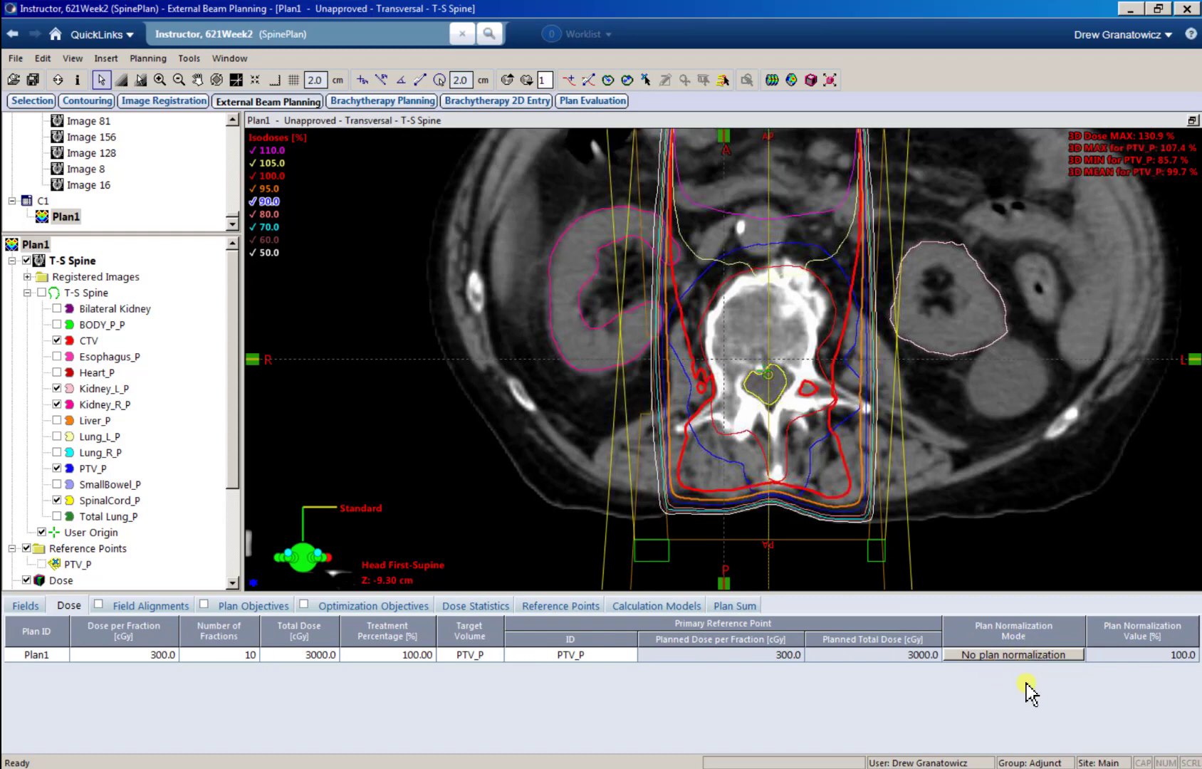
pyautogui.press('F6')
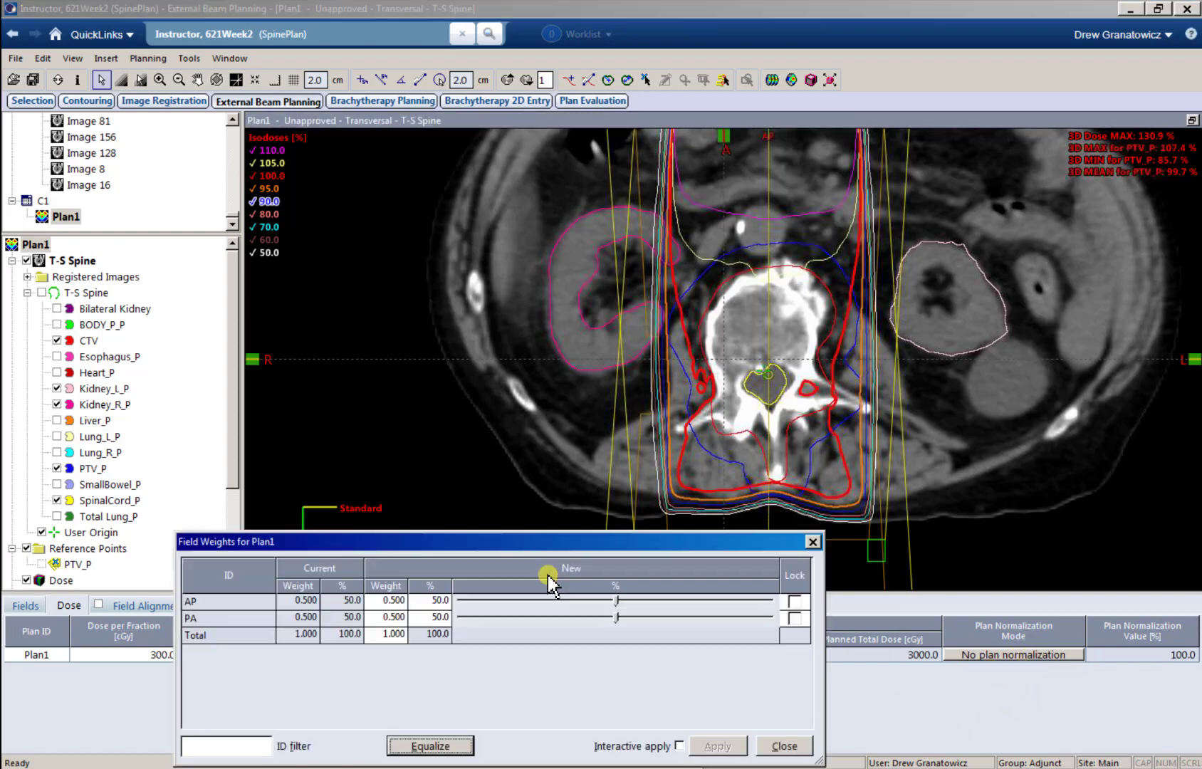
pyautogui.click(784, 746)
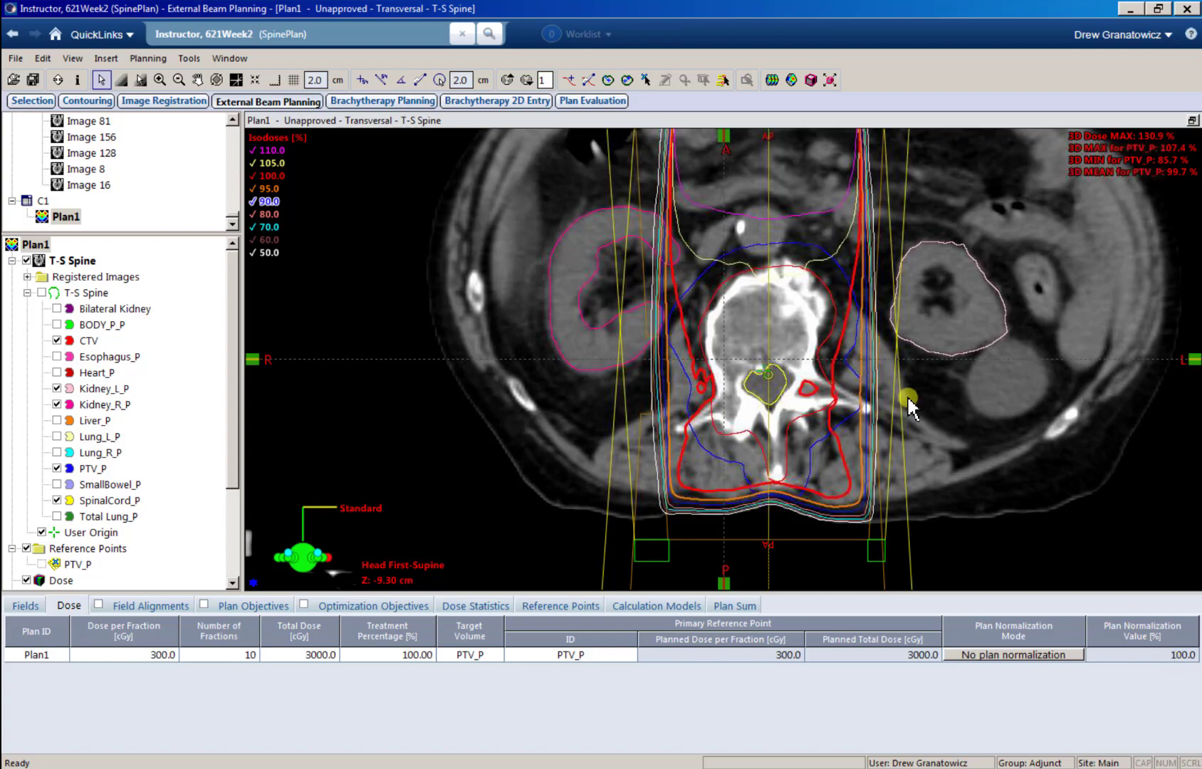
# Step: Examine the isodose lines around the vertebral body and spinal cord on the transversal slices
pyautogui.scroll(-5, 908, 406)
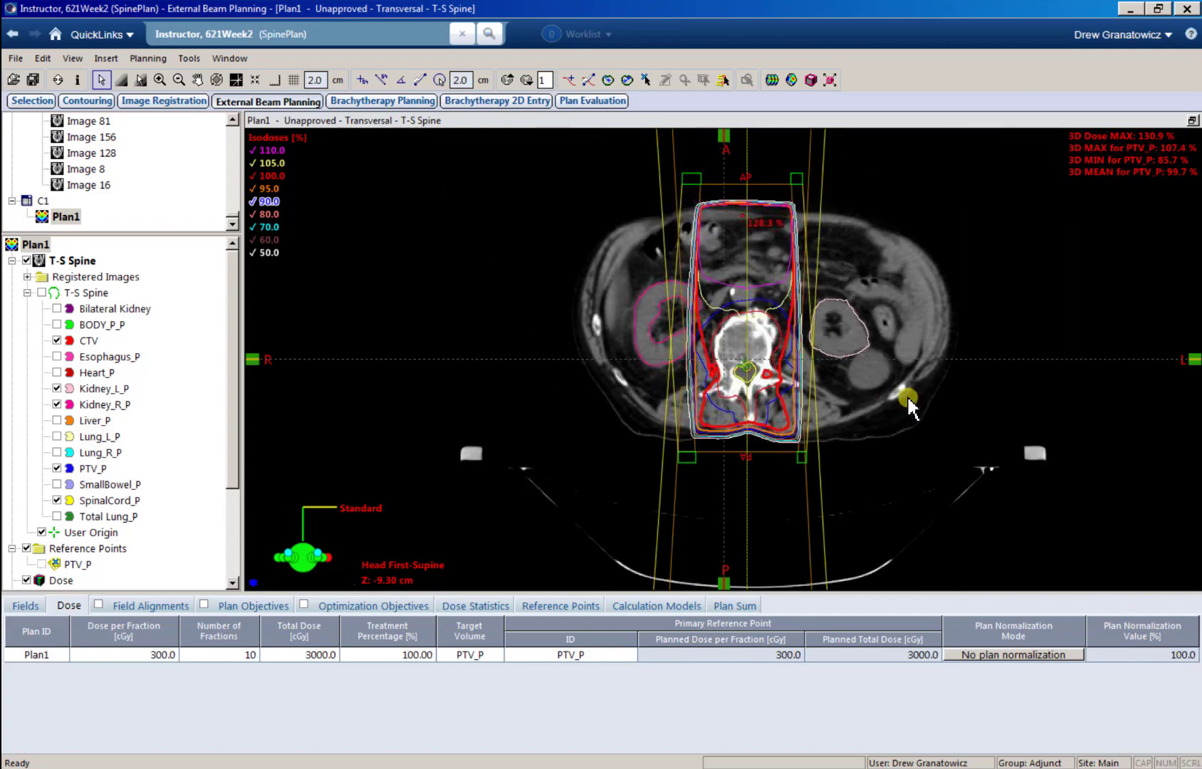
pyautogui.scroll(4, 807, 441)
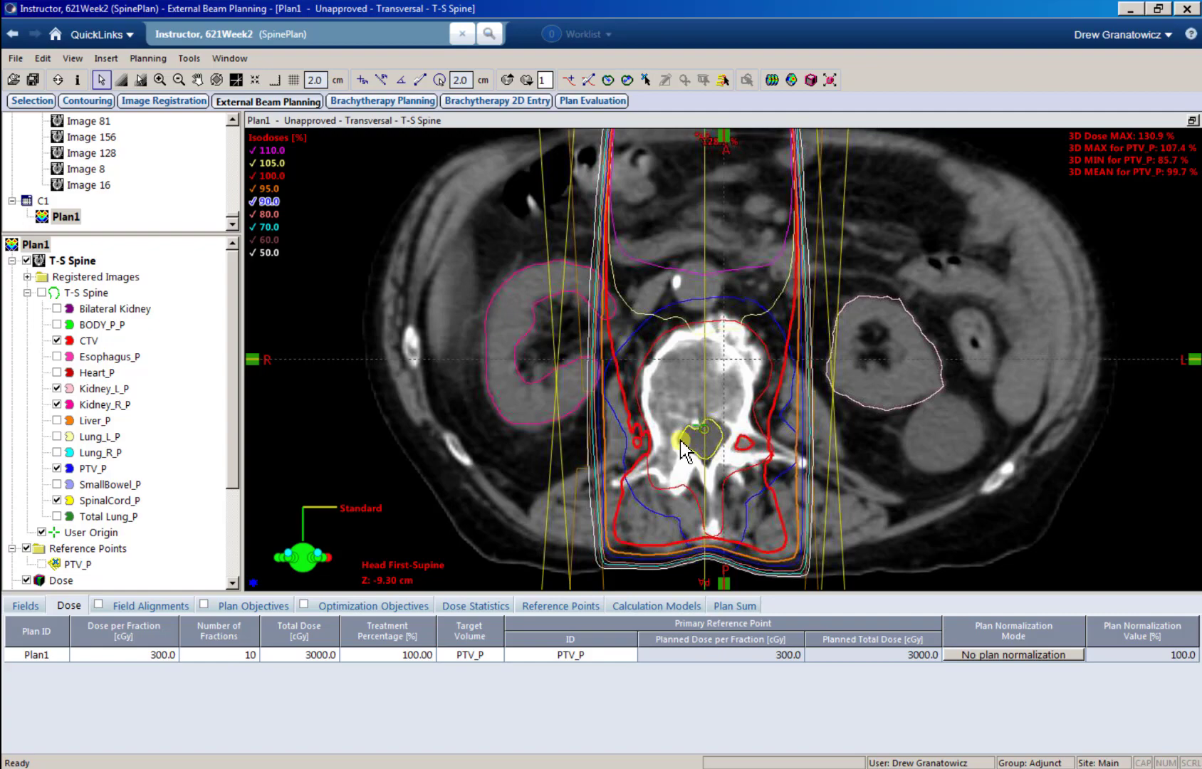
pyautogui.scroll(5, 703, 430)
pyautogui.scroll(8, 702, 430)
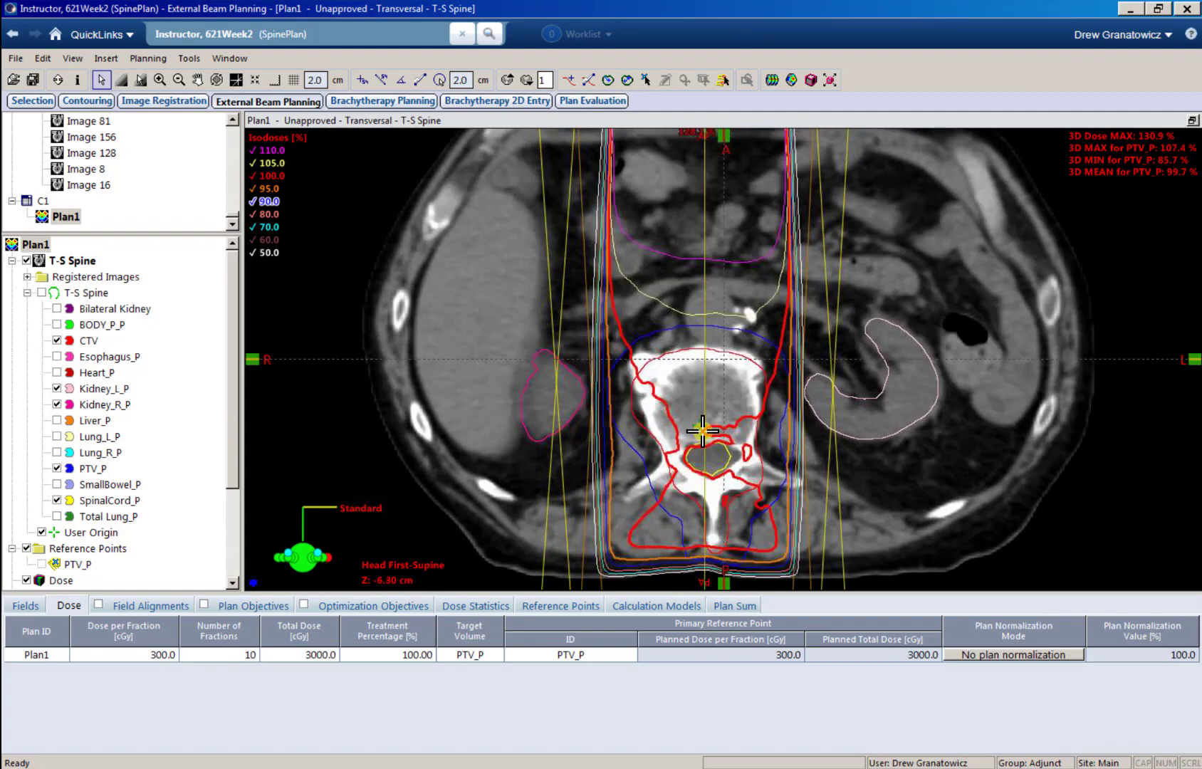
pyautogui.scroll(-3, 728, 447)
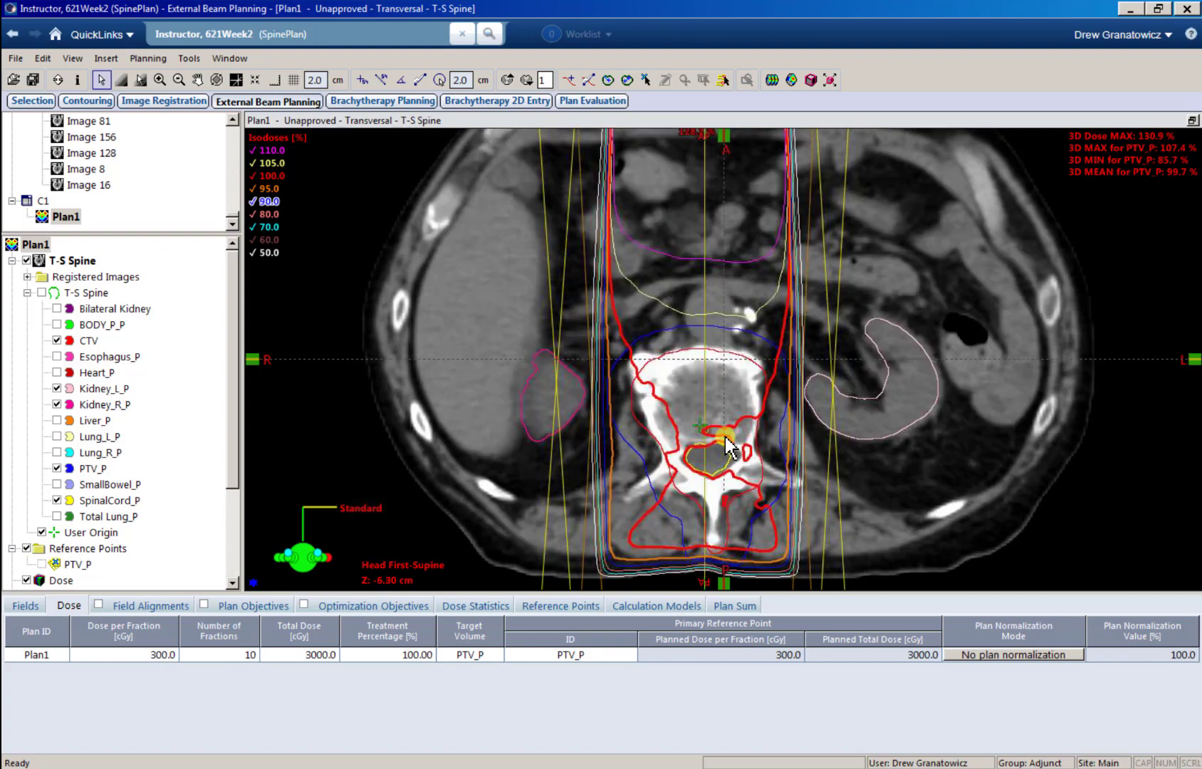
pyautogui.keyDown('ctrl'); pyautogui.scroll(-2, 708, 431); pyautogui.keyUp('ctrl')
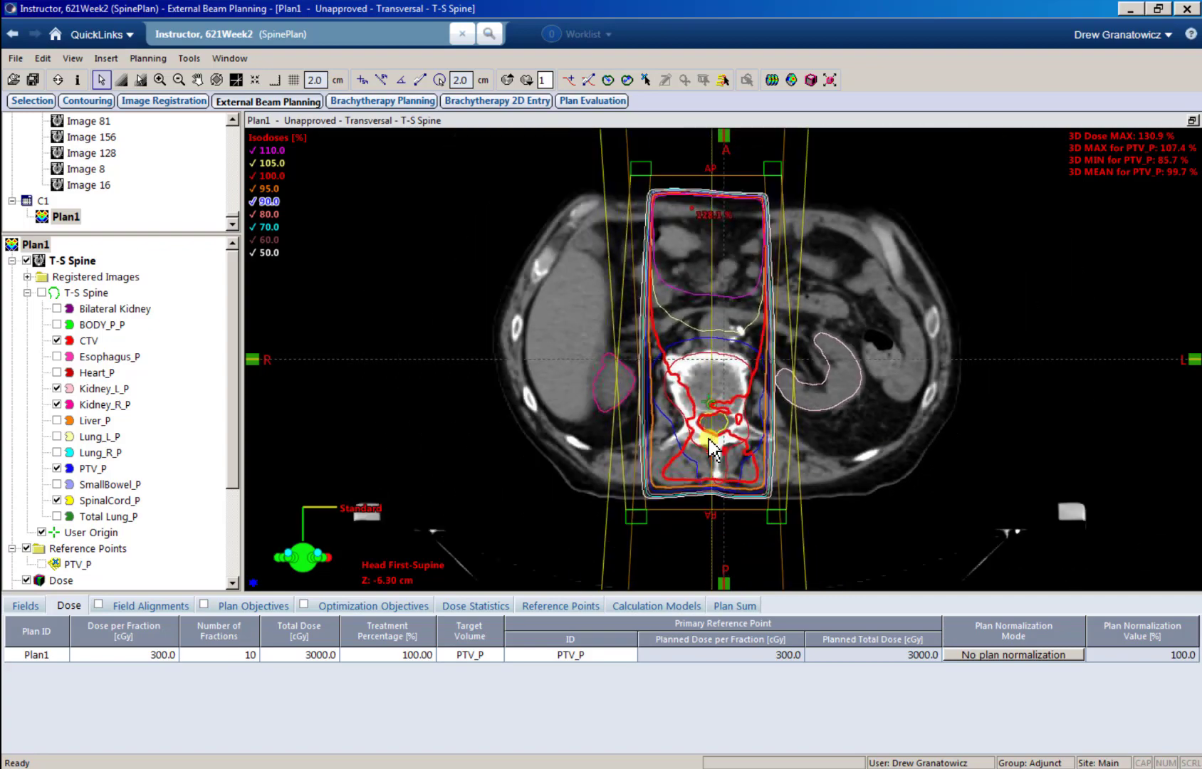
pyautogui.keyDown('ctrl'); pyautogui.scroll(6, 709, 437); pyautogui.keyUp('ctrl')
pyautogui.scroll(-1, 723, 377)
pyautogui.moveTo(724, 376); pyautogui.dragTo(730, 352, button='middle')
pyautogui.scroll(1, 729, 352)
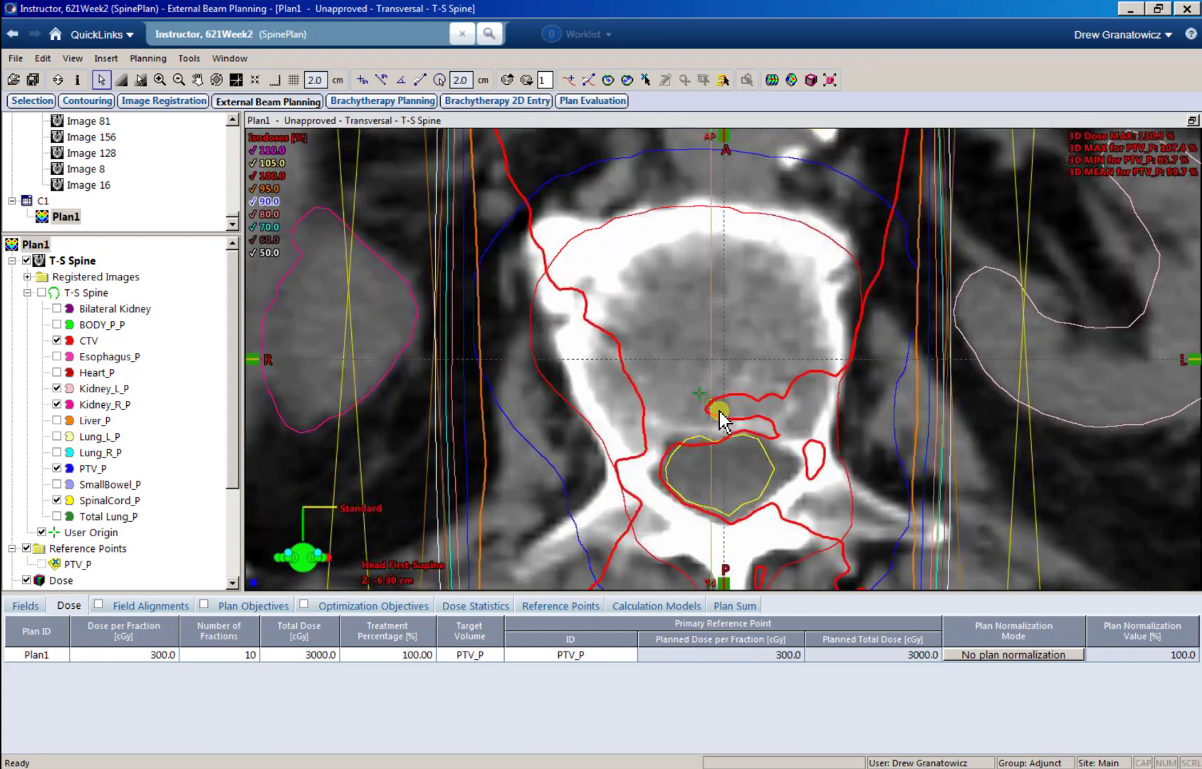
pyautogui.scroll(1, 721, 420)
# Step: Select the AP field and examine the 100% isodose line on the transversal slices above and below its isocenter
pyautogui.moveTo(234, 468); pyautogui.dragTo(243, 575)
pyautogui.click(86, 502)
pyautogui.scroll(1, 724, 433)
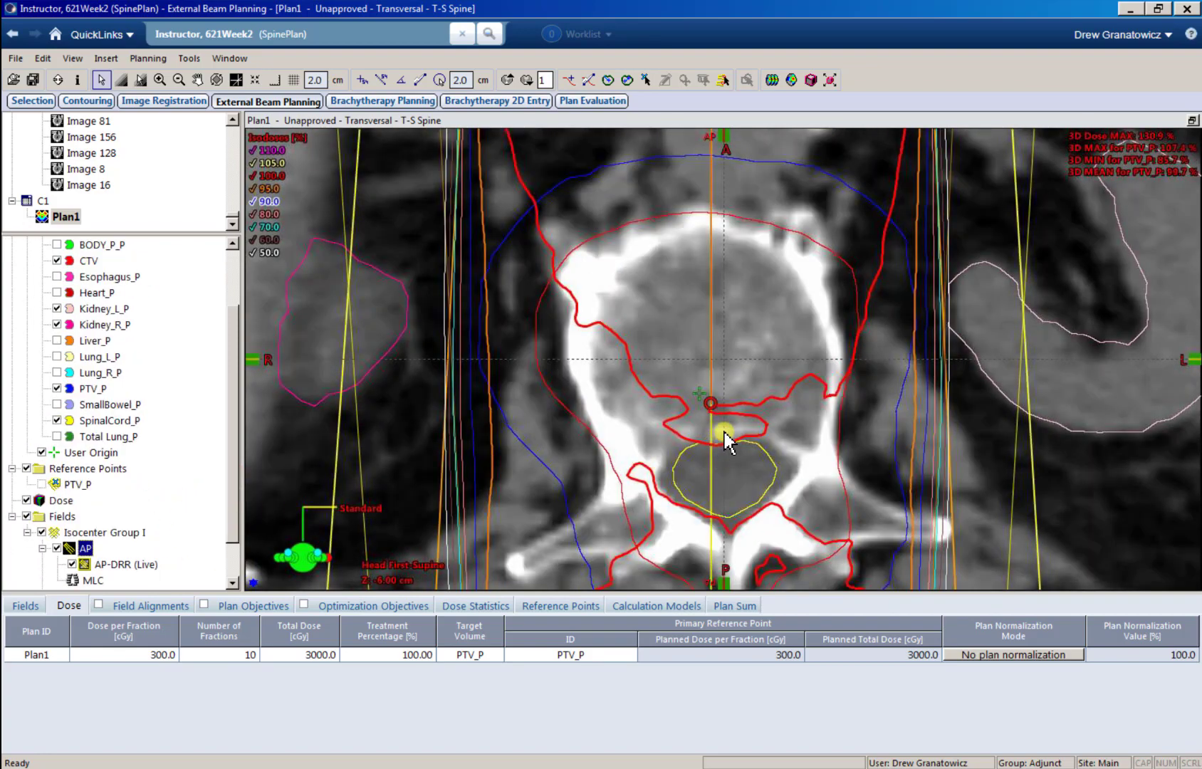
pyautogui.scroll(-3, 715, 417)
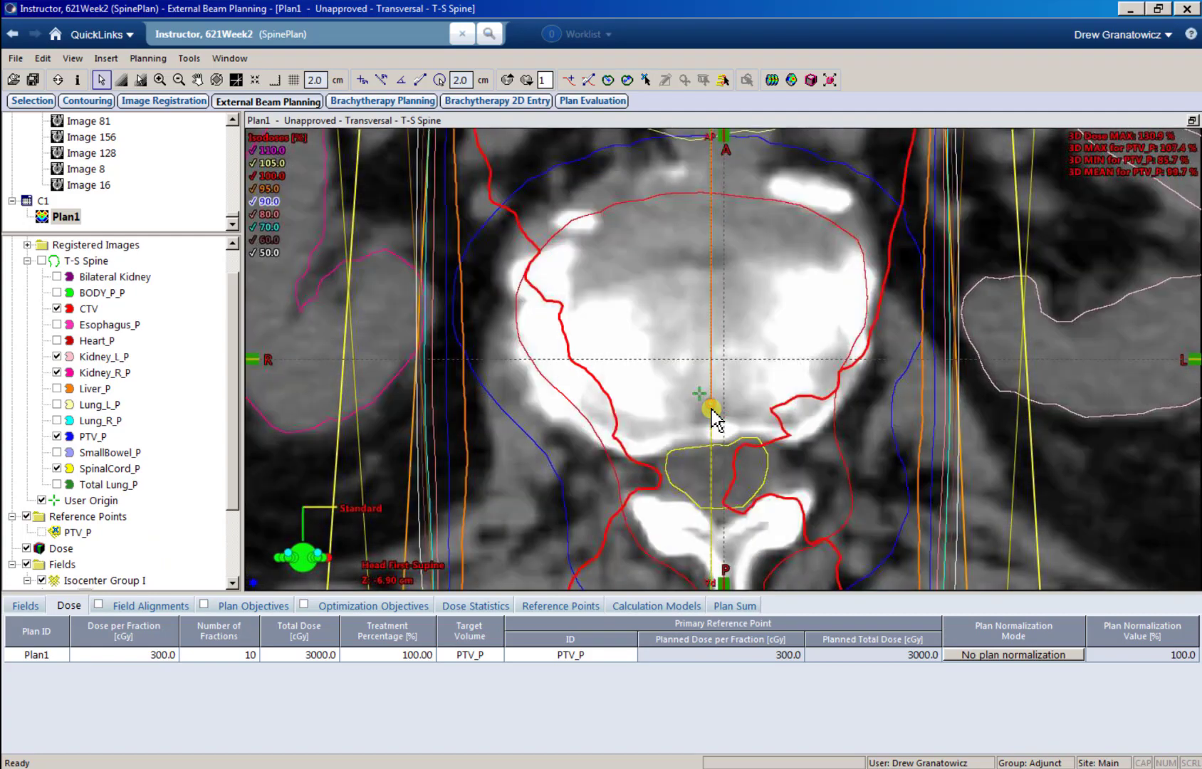
pyautogui.scroll(3, 715, 418)
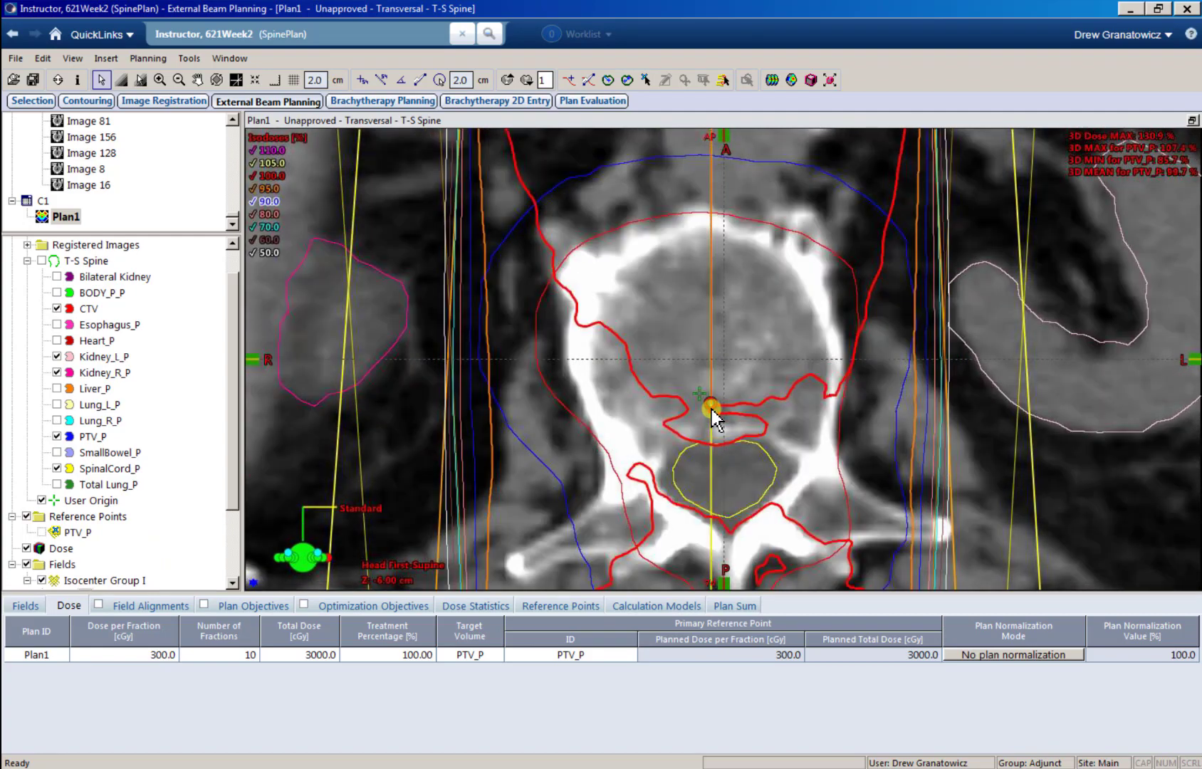
pyautogui.scroll(-5, 713, 419)
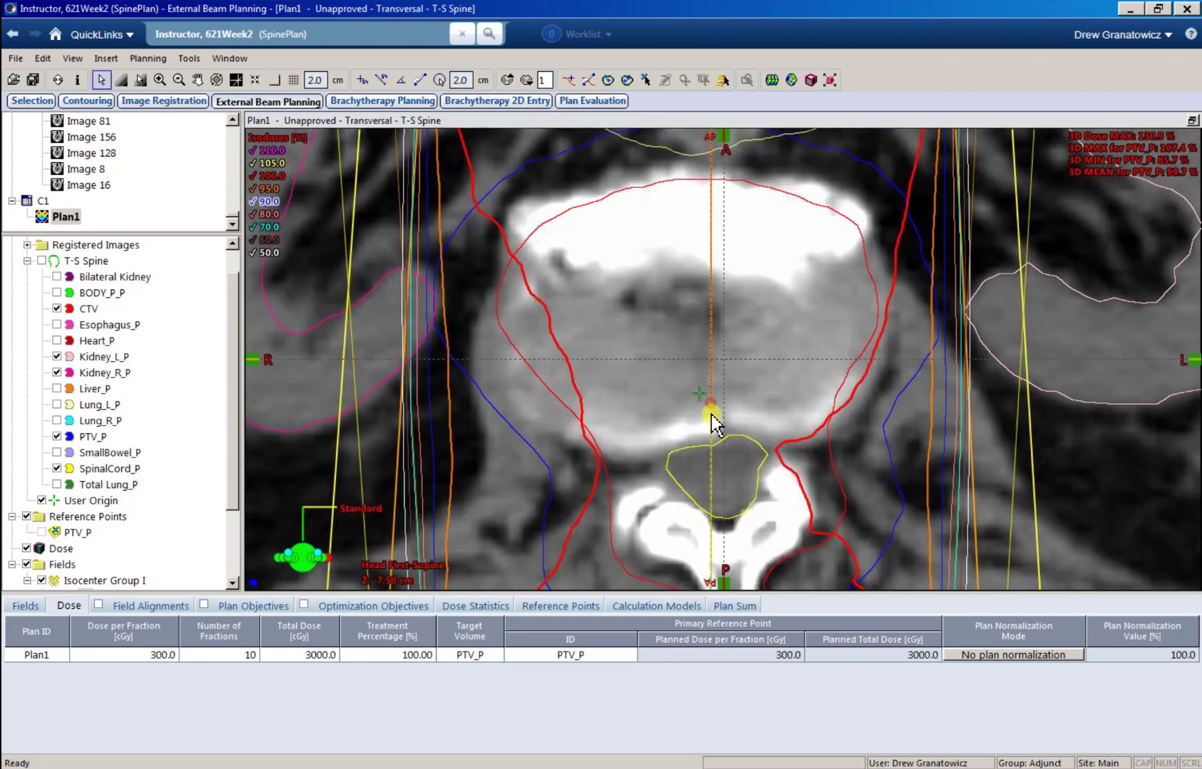
pyautogui.scroll(15, 714, 421)
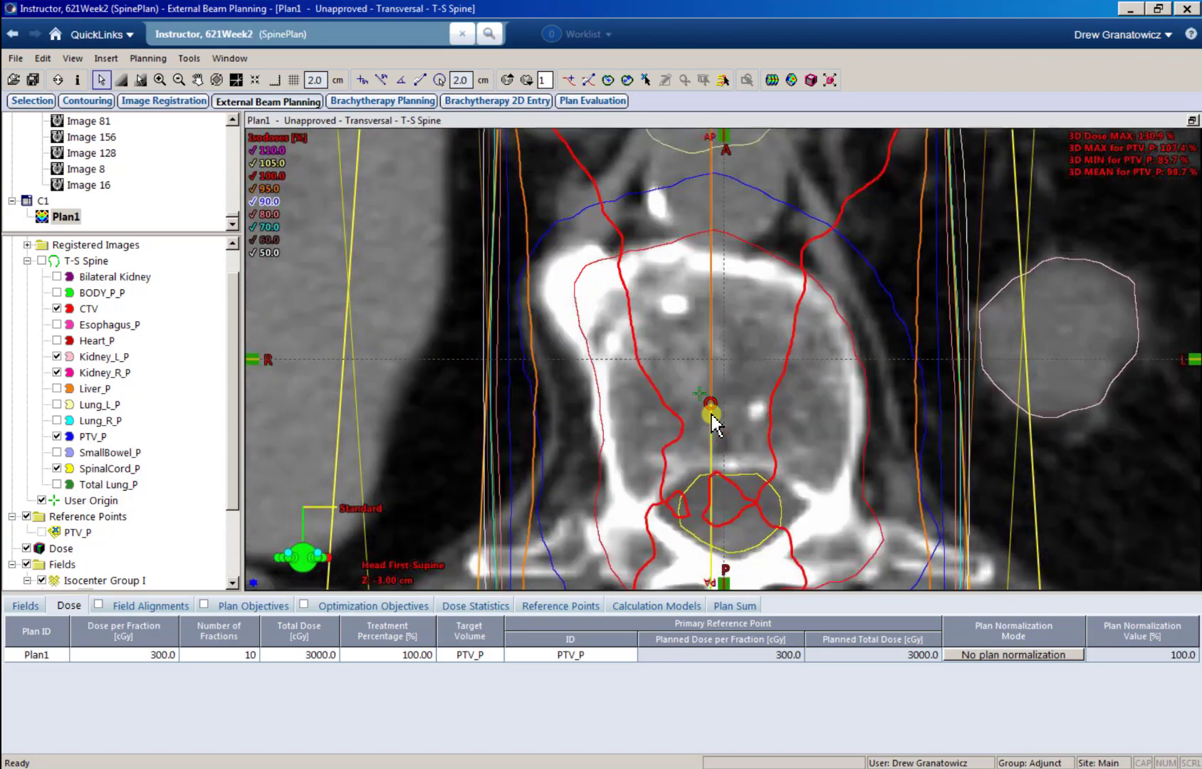
pyautogui.scroll(-7, 714, 422)
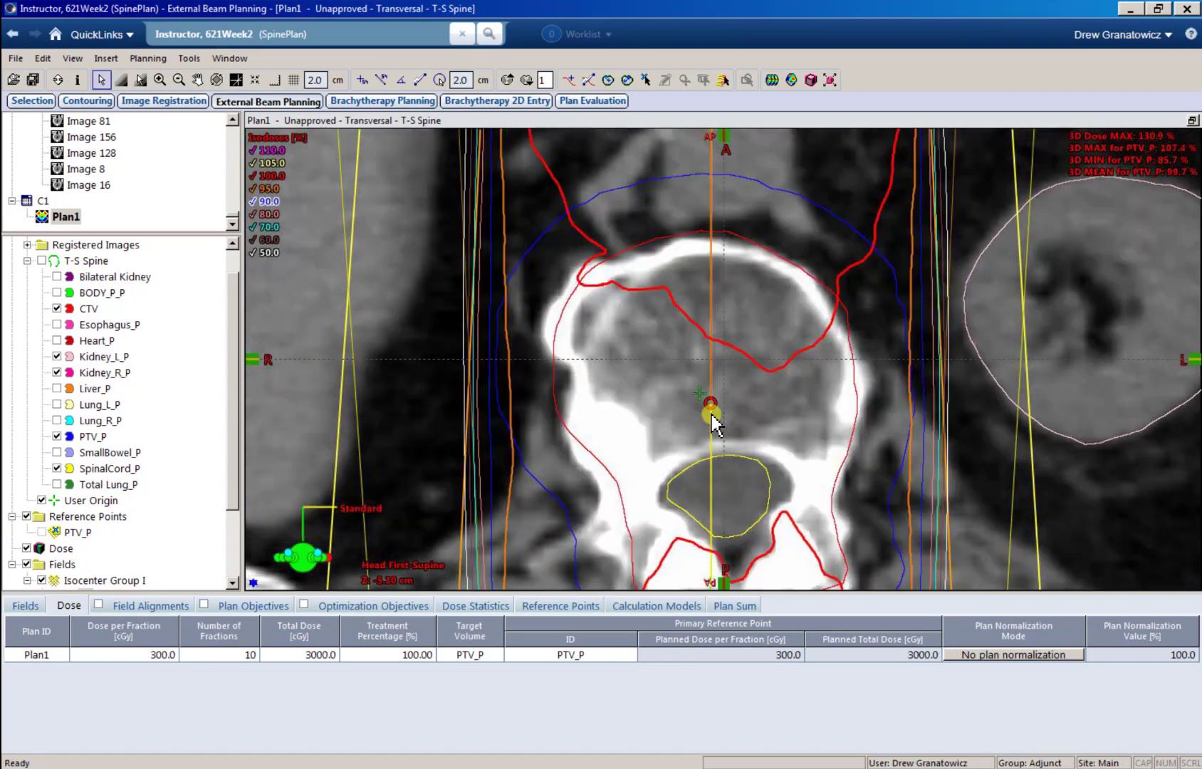
pyautogui.scroll(-4, 714, 422)
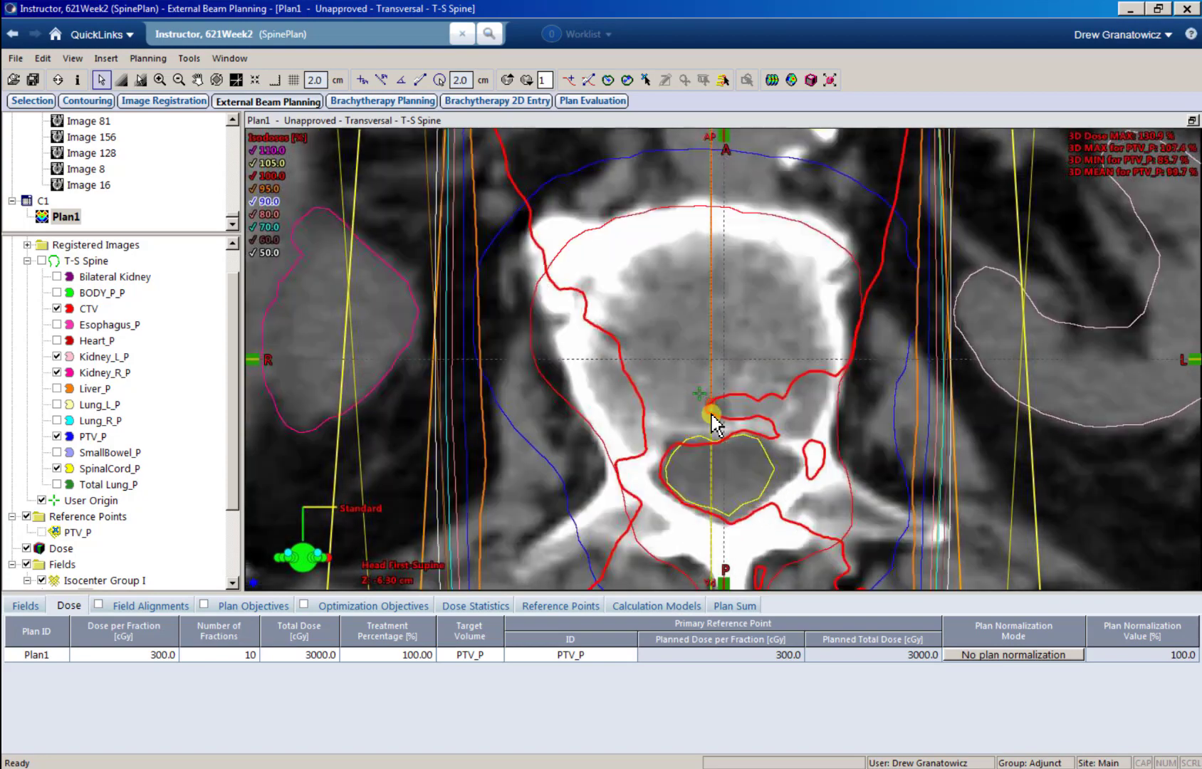
pyautogui.scroll(-2, 714, 421)
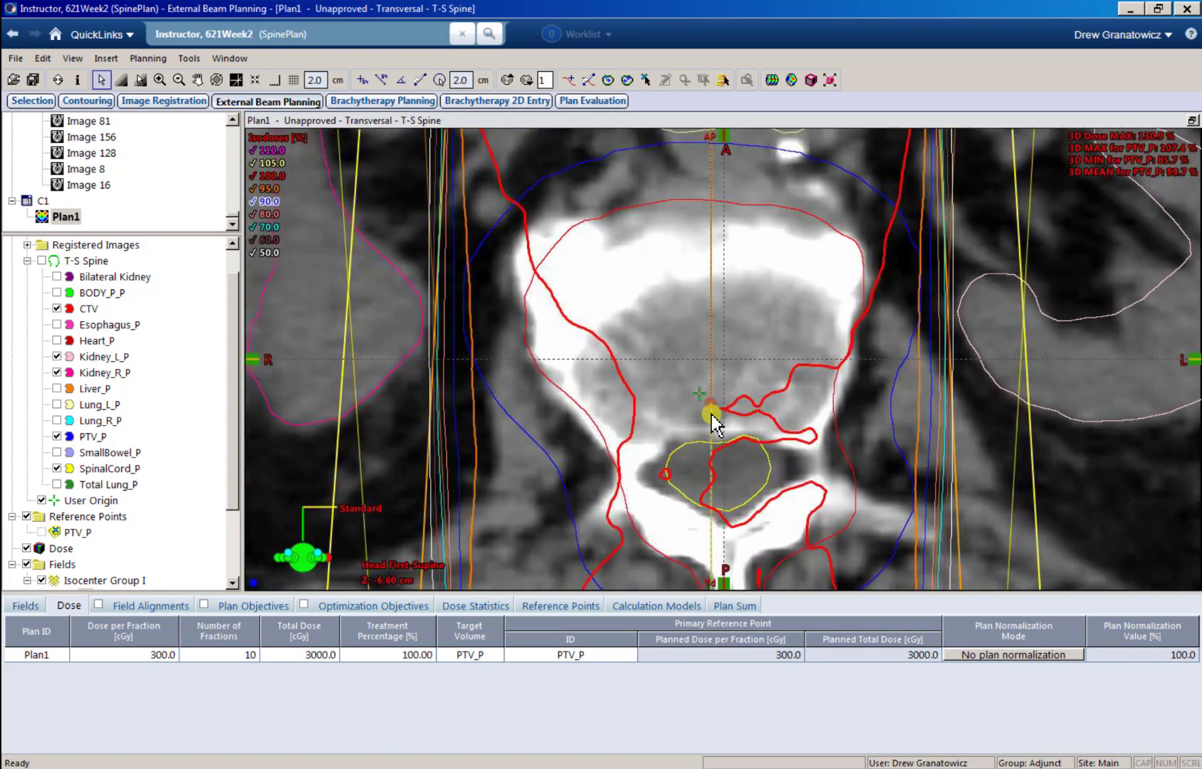
pyautogui.scroll(2, 714, 422)
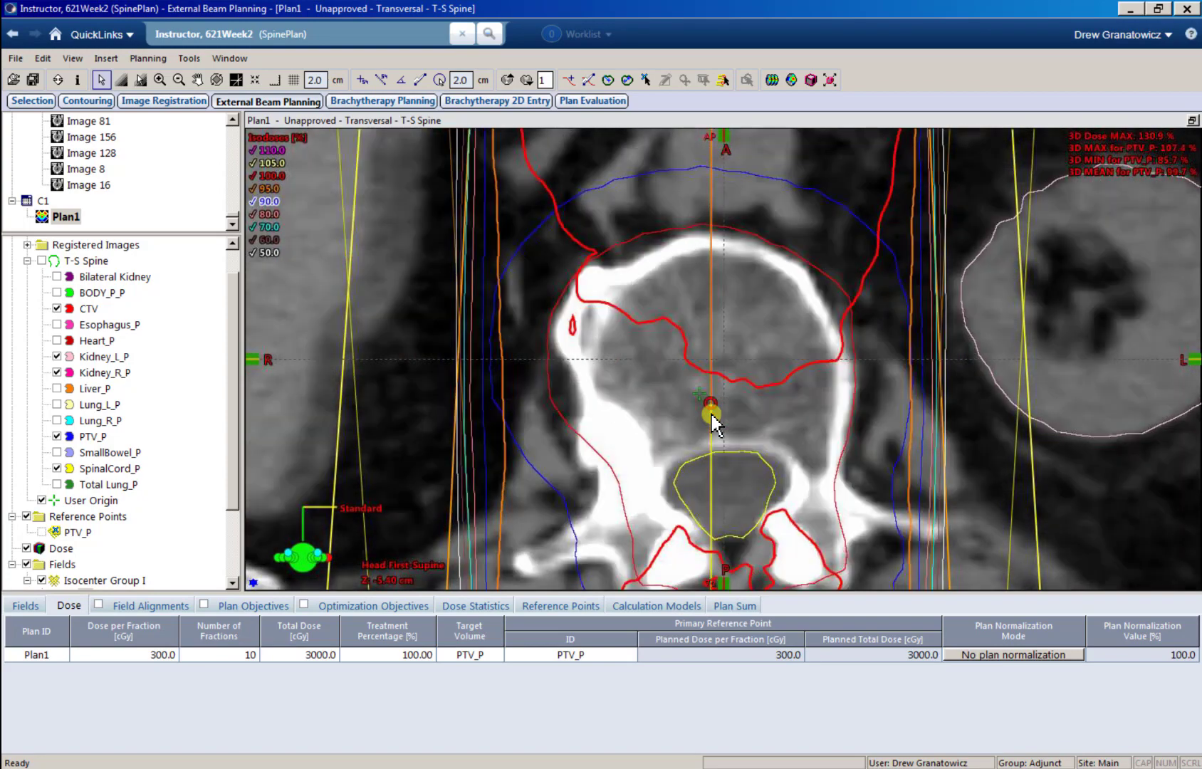
pyautogui.scroll(1, 714, 422)
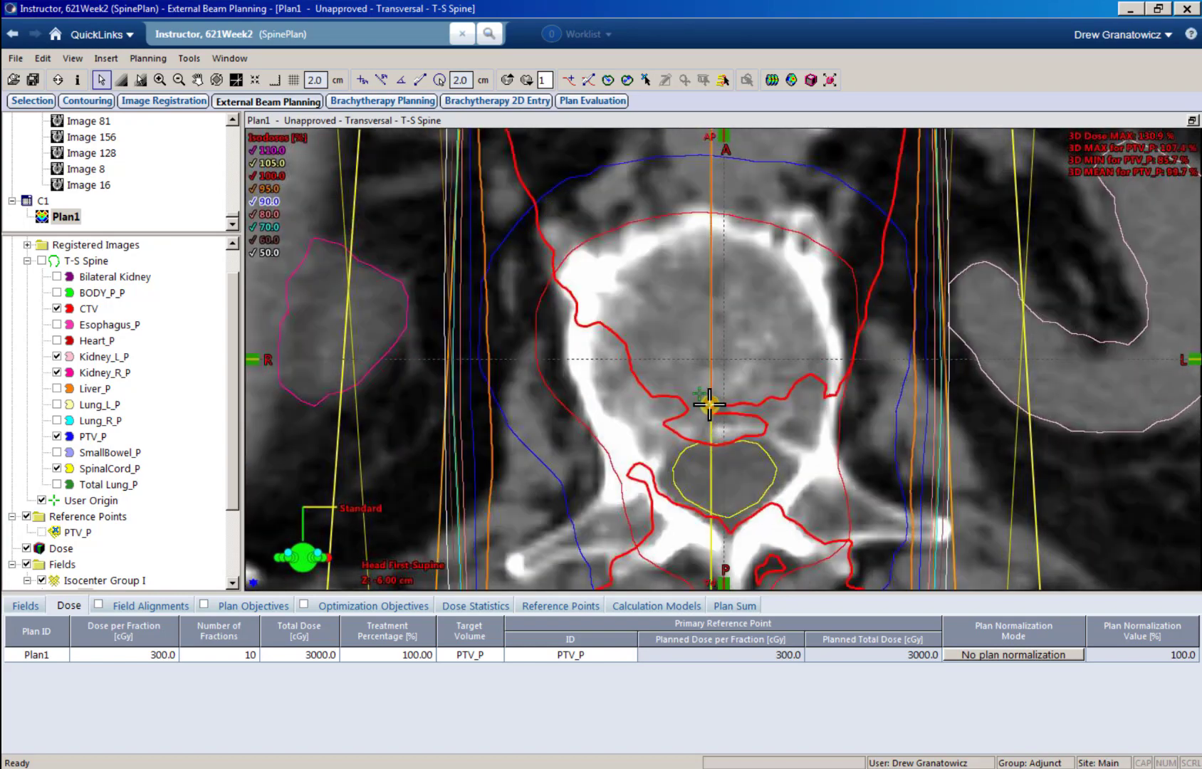
pyautogui.scroll(2, 710, 406)
pyautogui.scroll(-2, 710, 406)
pyautogui.scroll(3, 710, 409)
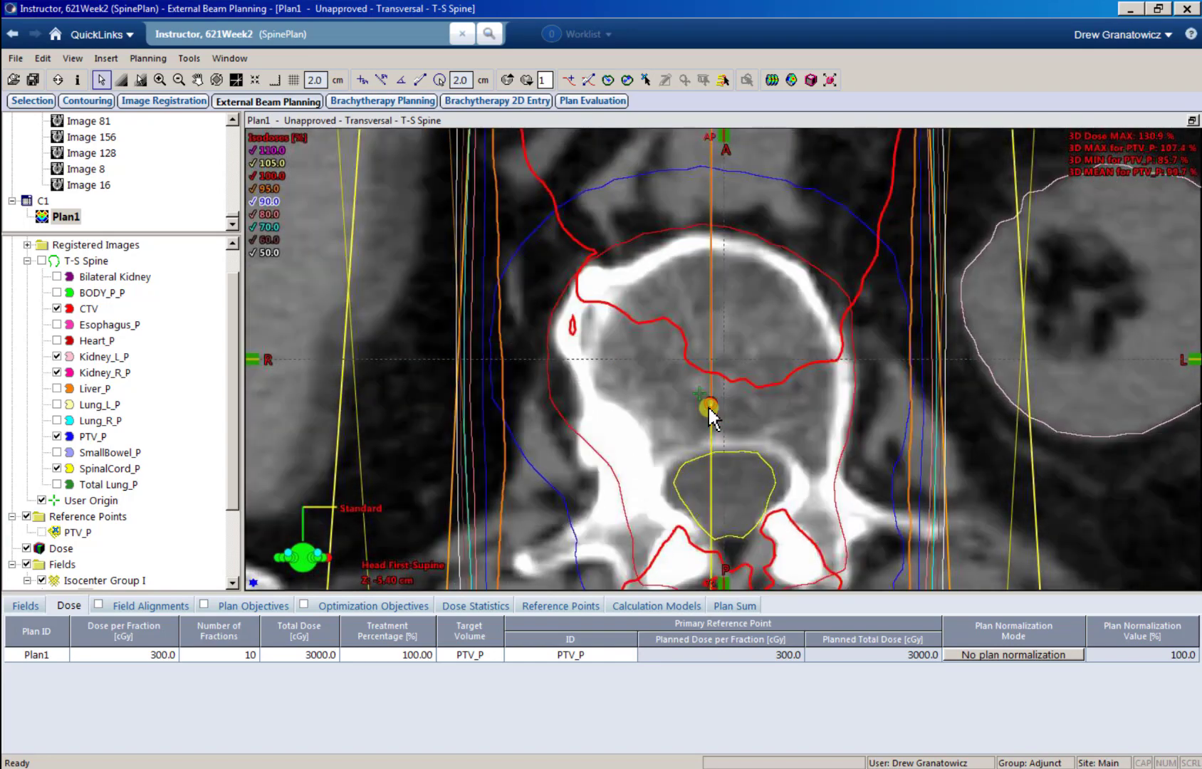
pyautogui.scroll(15, 709, 408)
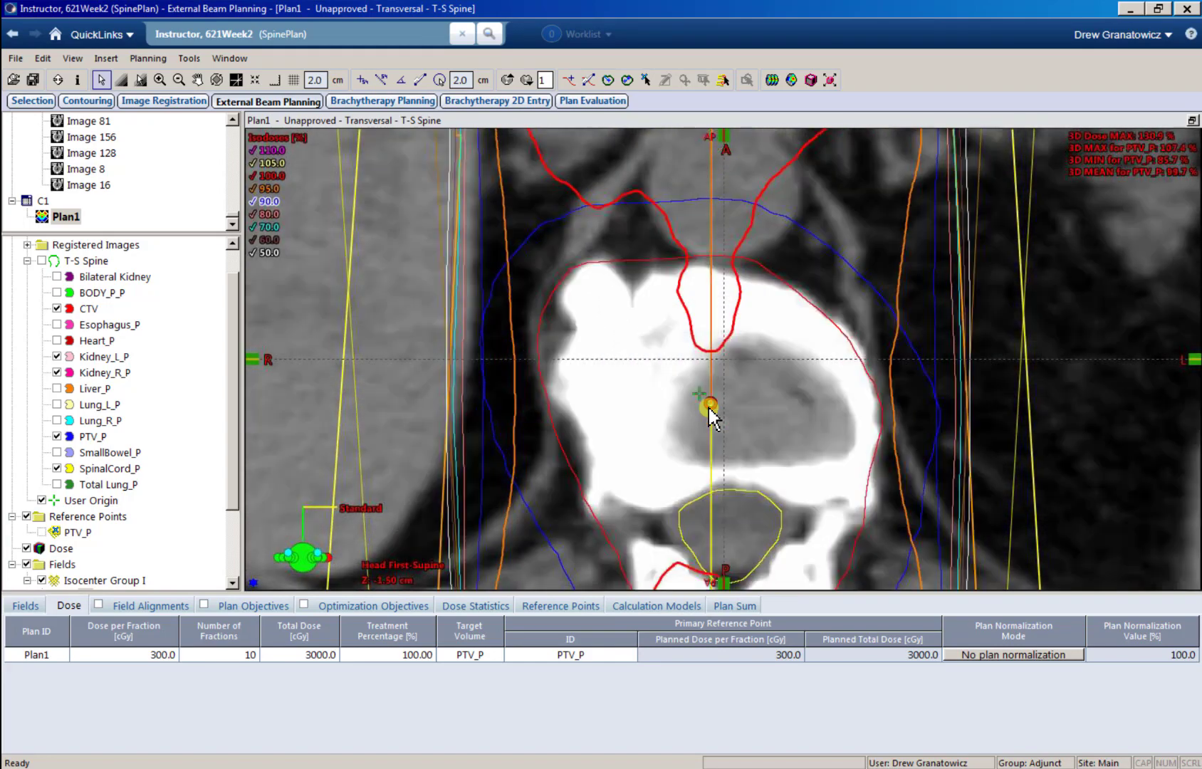
pyautogui.scroll(-13, 710, 408)
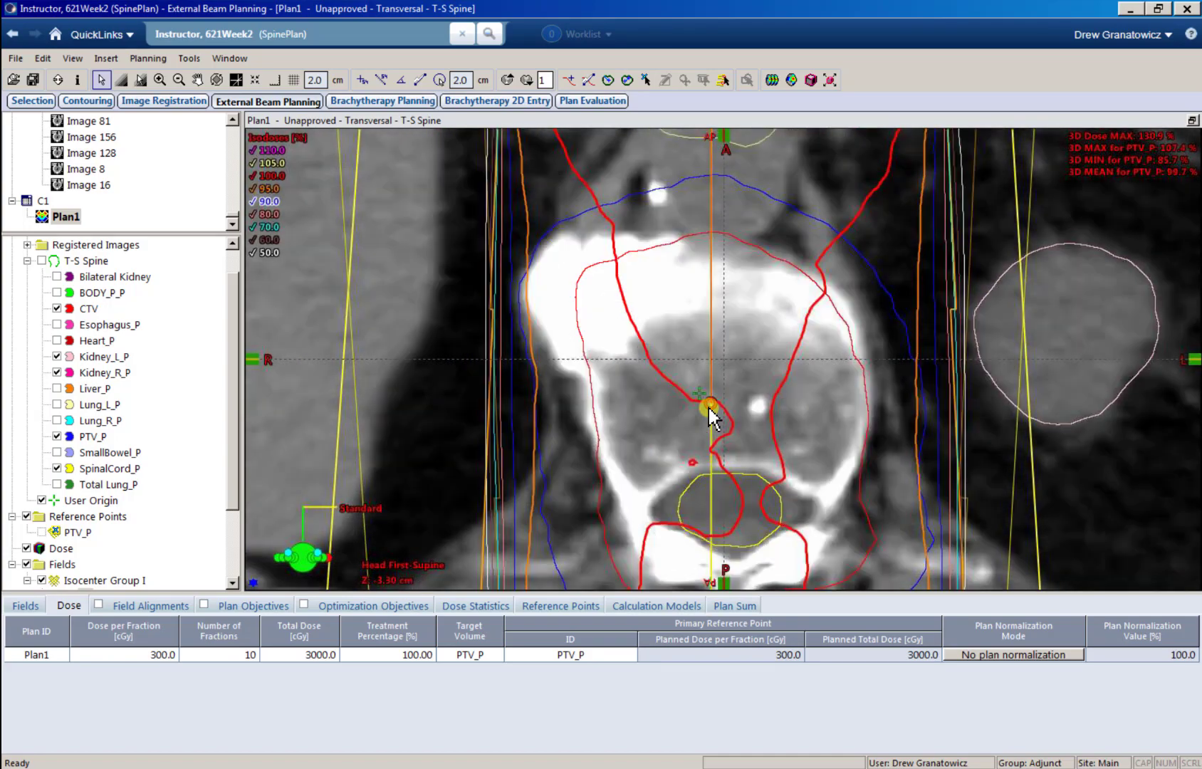
pyautogui.scroll(-7, 709, 408)
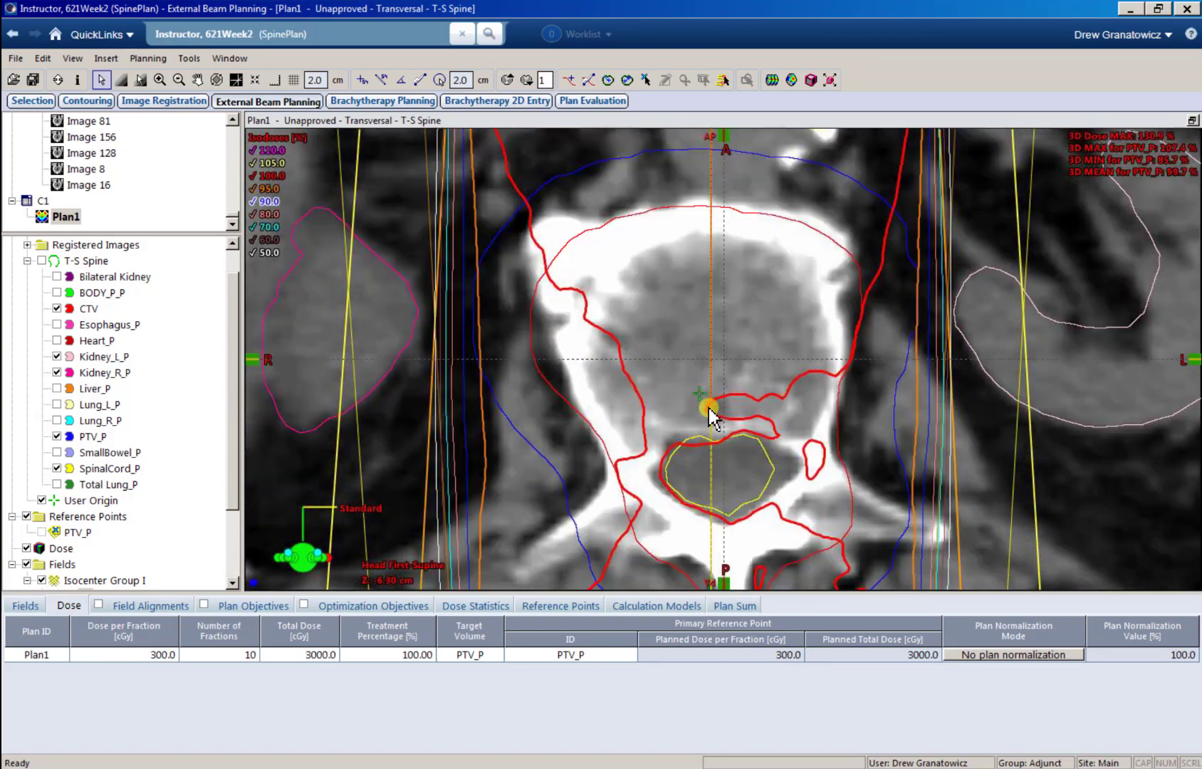
pyautogui.scroll(-16, 709, 408)
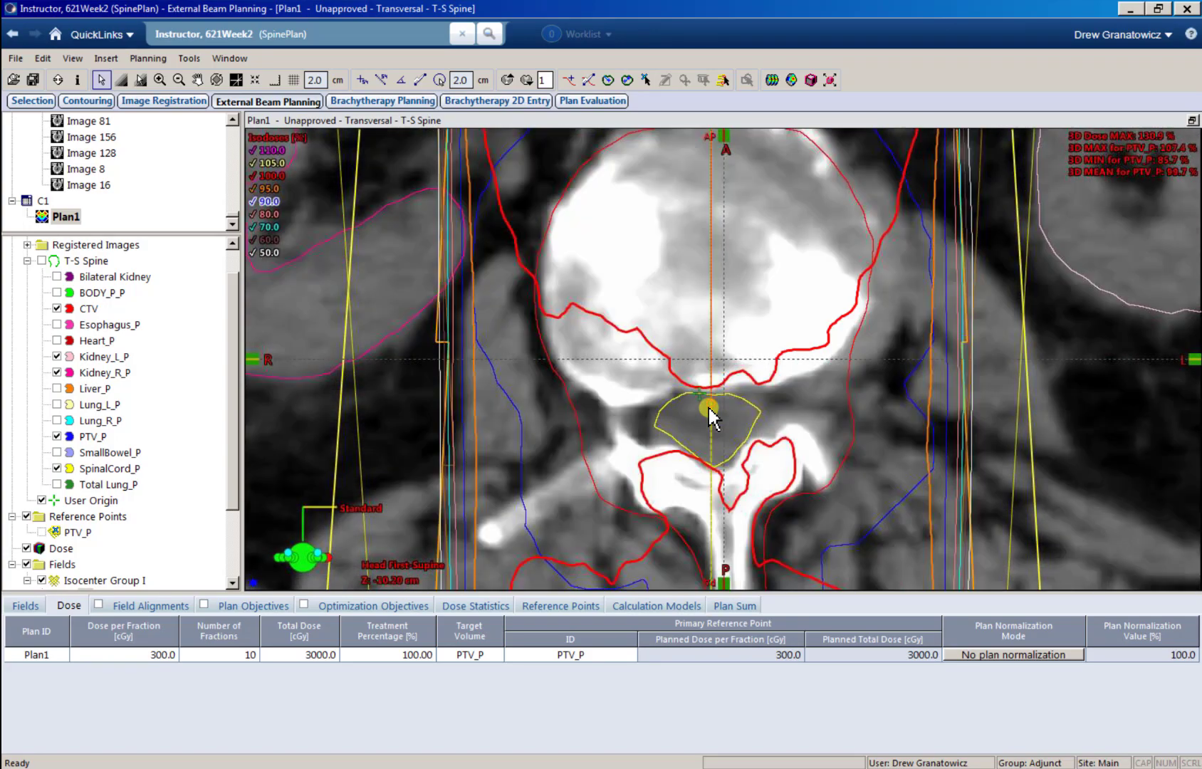
pyautogui.scroll(18, 710, 409)
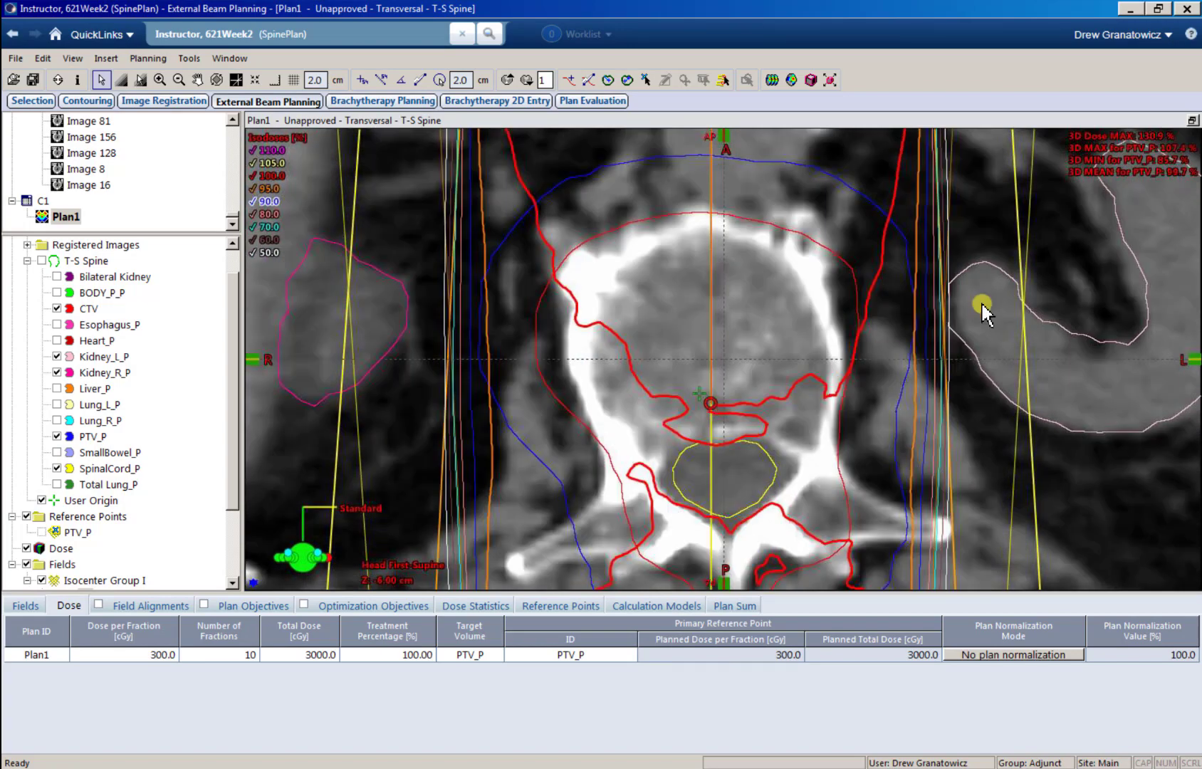
# Step: Restore the four-view layout and move the viewing planes to the isocenter of Isocenter Group I
pyautogui.click(1192, 120)
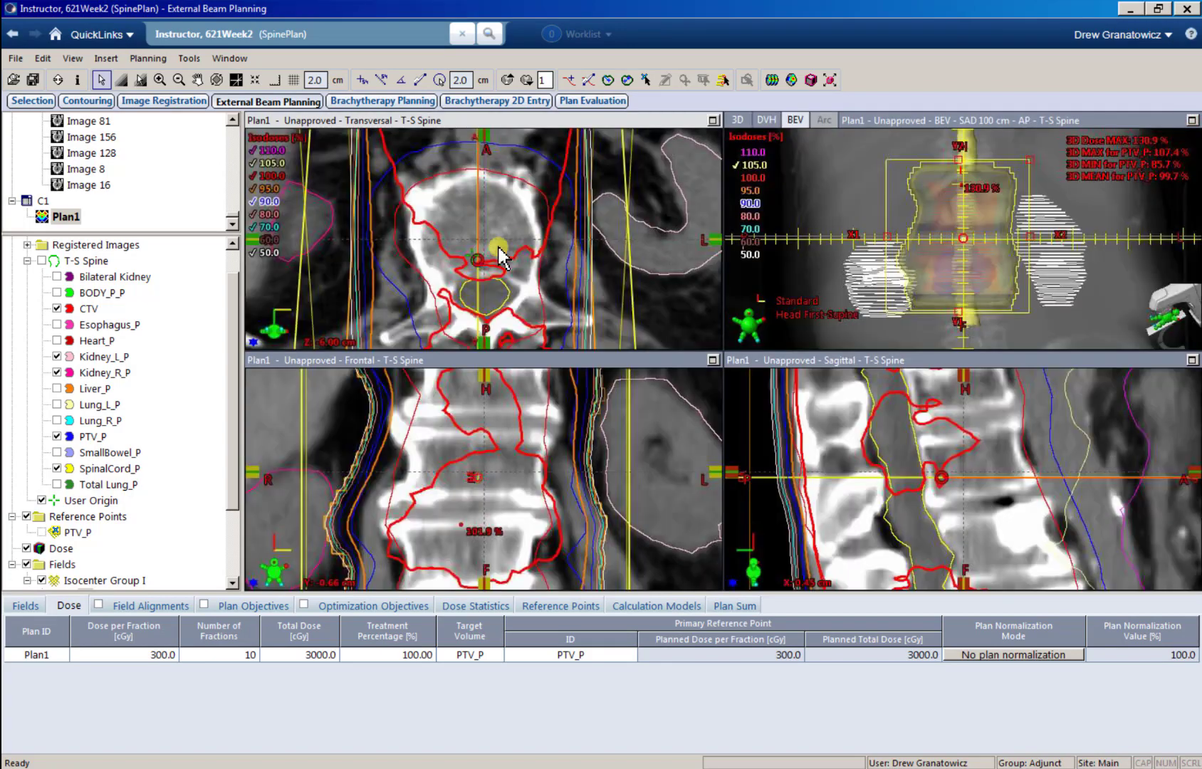
pyautogui.scroll(-1, 504, 257)
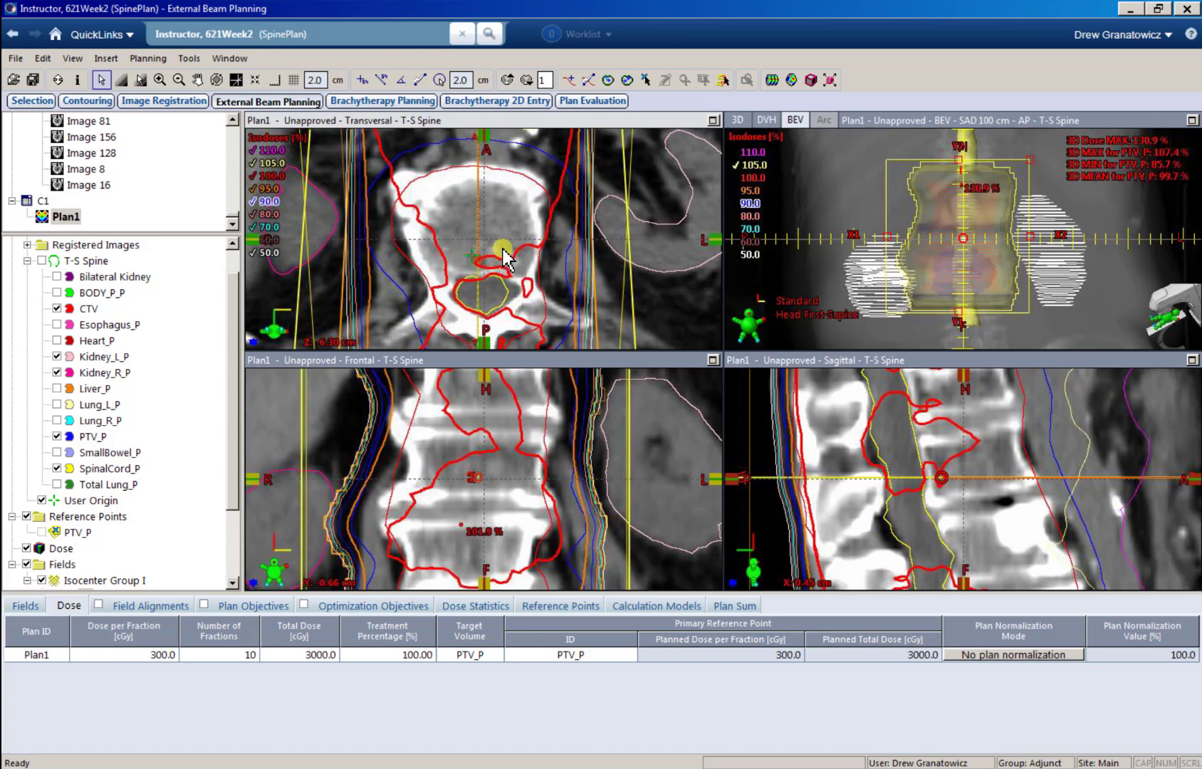
pyautogui.scroll(1, 503, 270)
pyautogui.scroll(-1, 504, 269)
pyautogui.scroll(1, 503, 270)
pyautogui.scroll(-1, 504, 269)
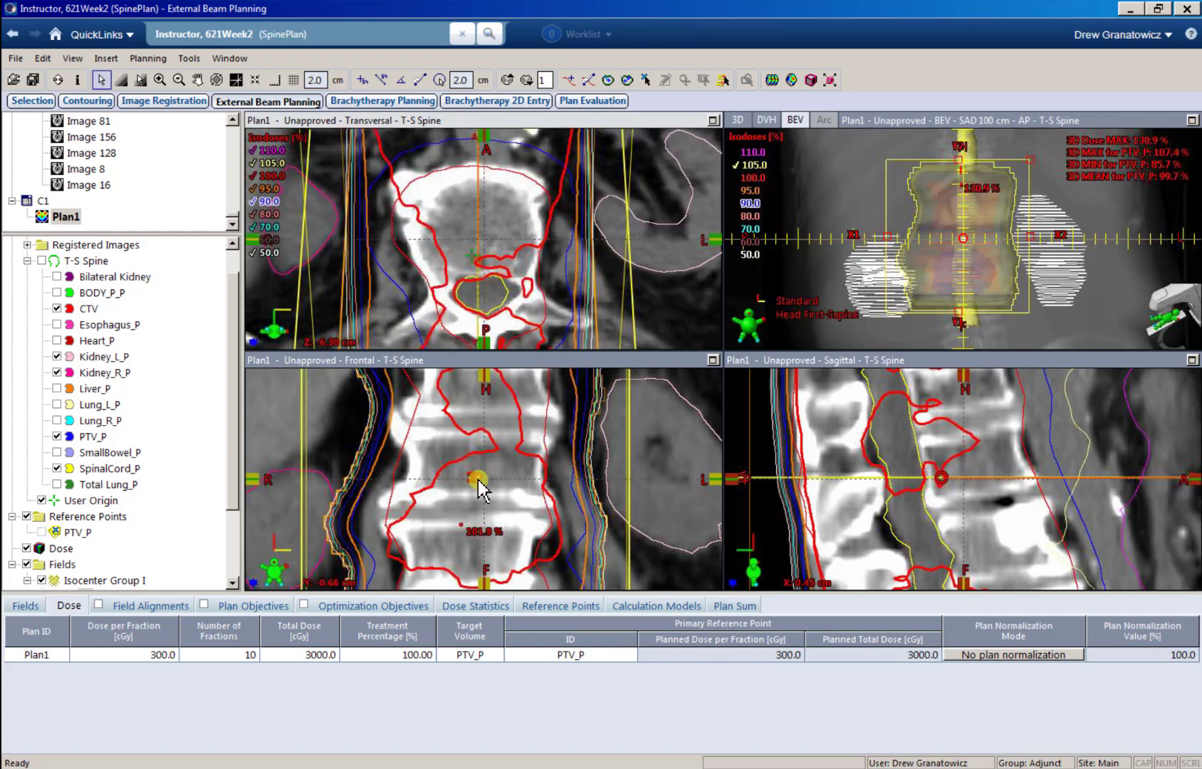
pyautogui.rightClick(115, 579)
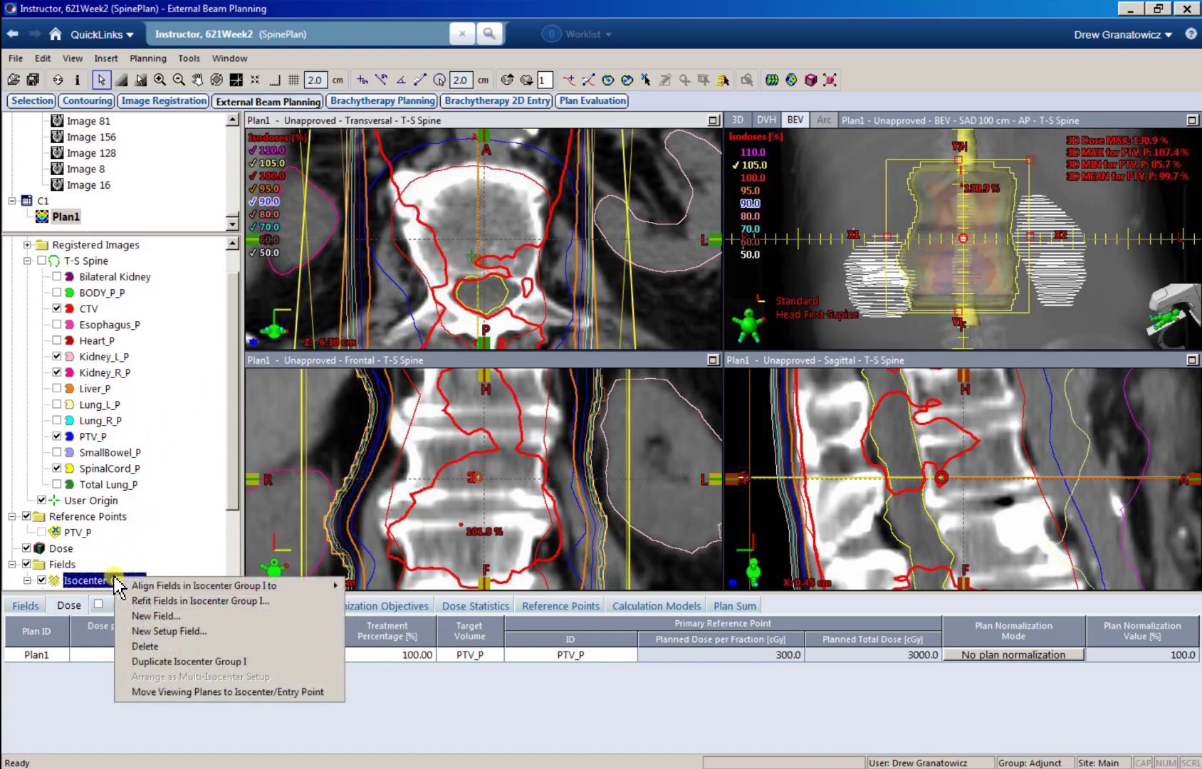
pyautogui.click(200, 692)
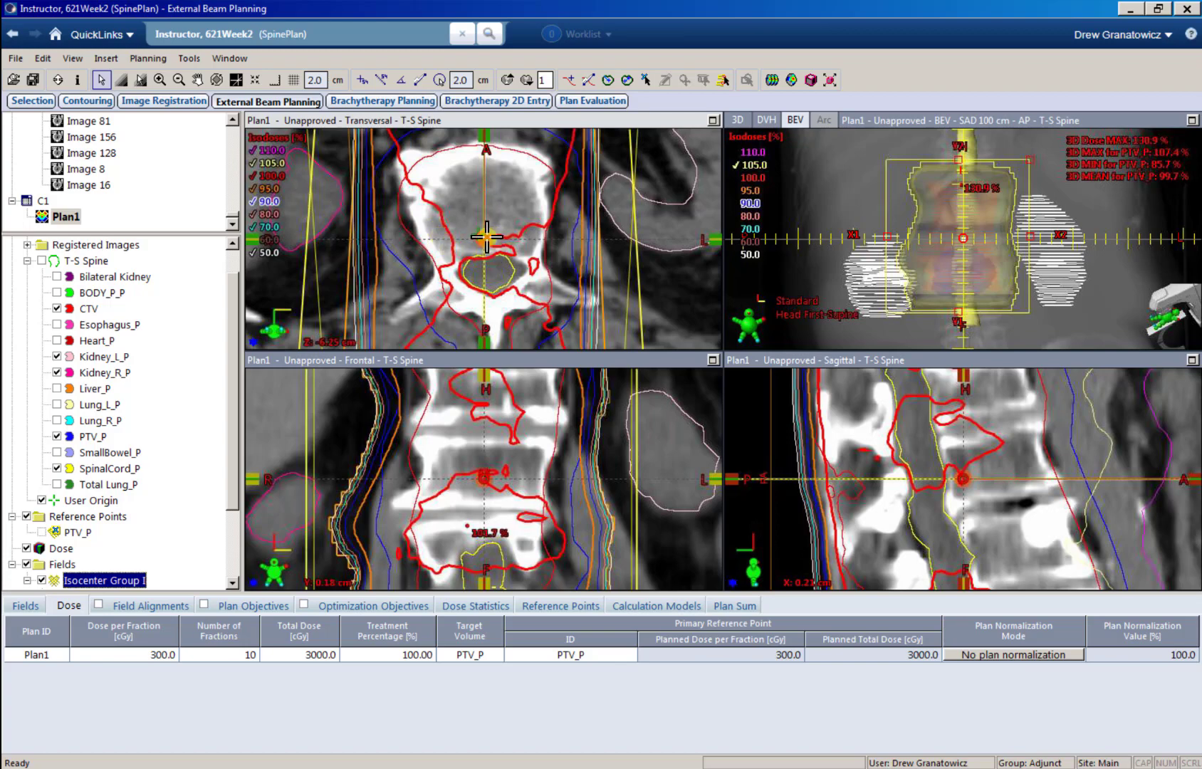
# Step: Normalize Plan1 so that 100% dose covers 95% of the target volume and check the plan normalization value
pyautogui.click(963, 655)
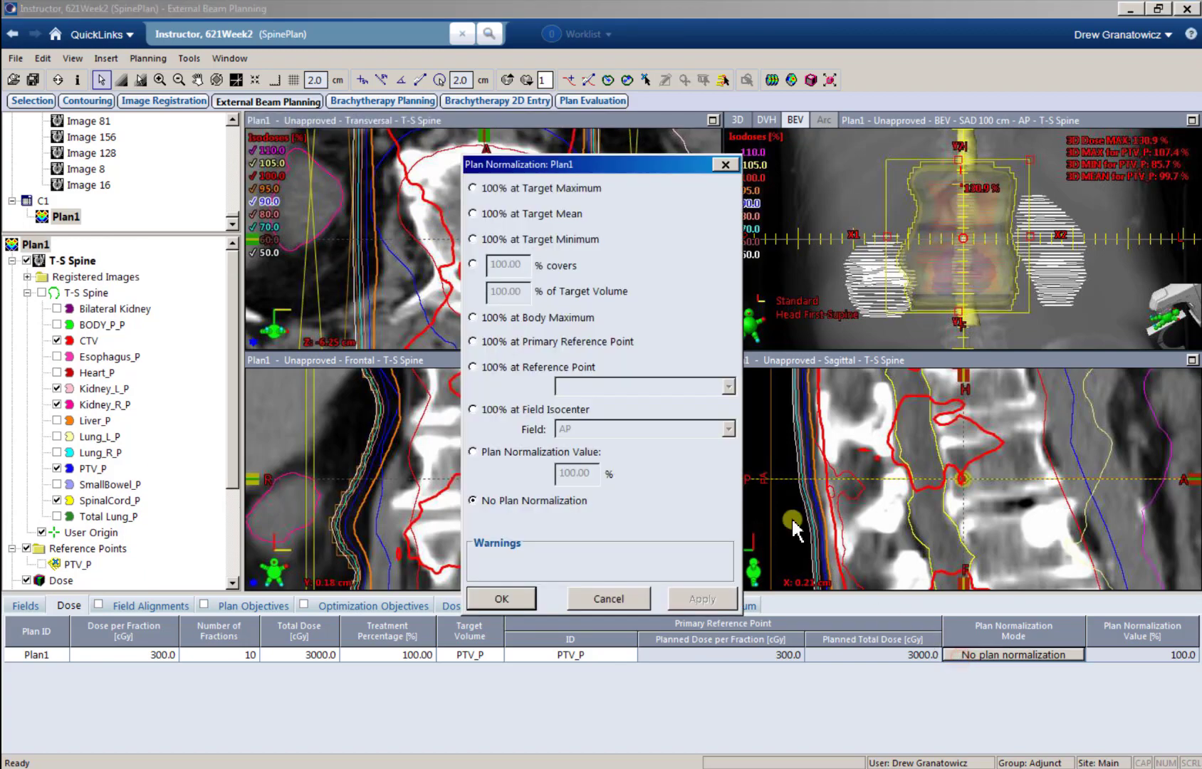
pyautogui.click(473, 263)
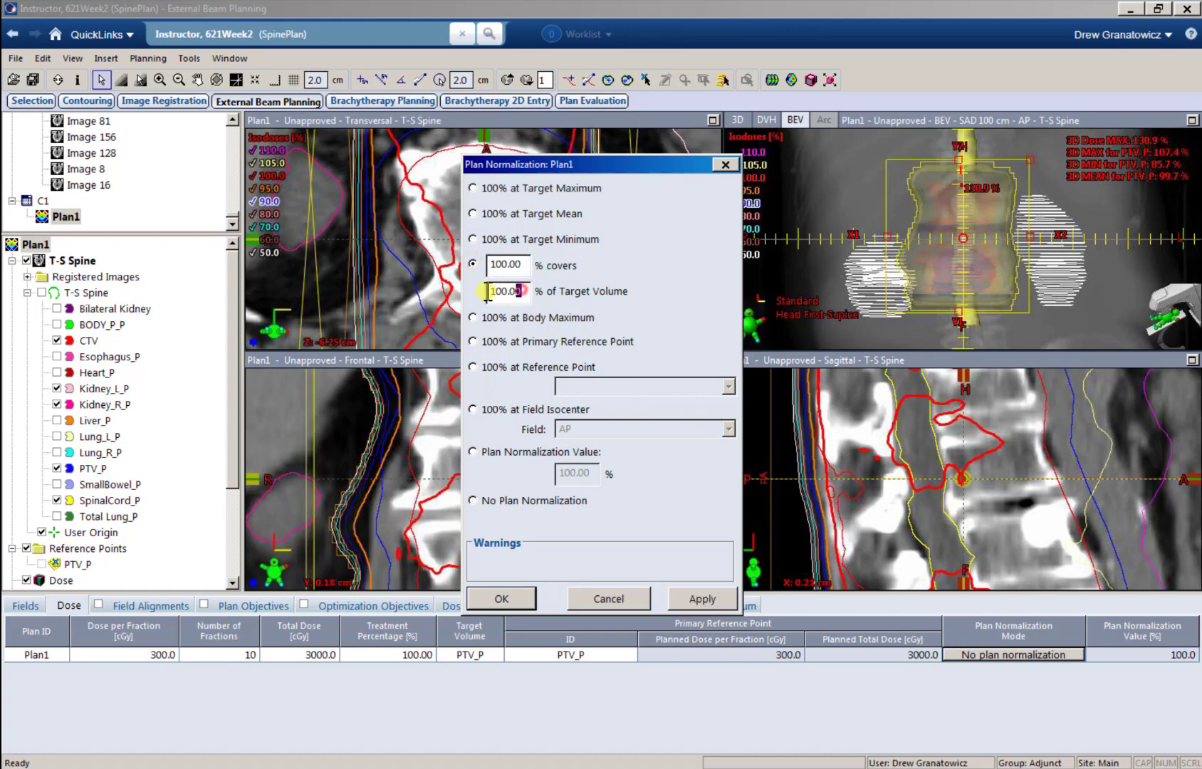
pyautogui.doubleClick(502, 298)
pyautogui.write('95')
pyautogui.click(497, 598)
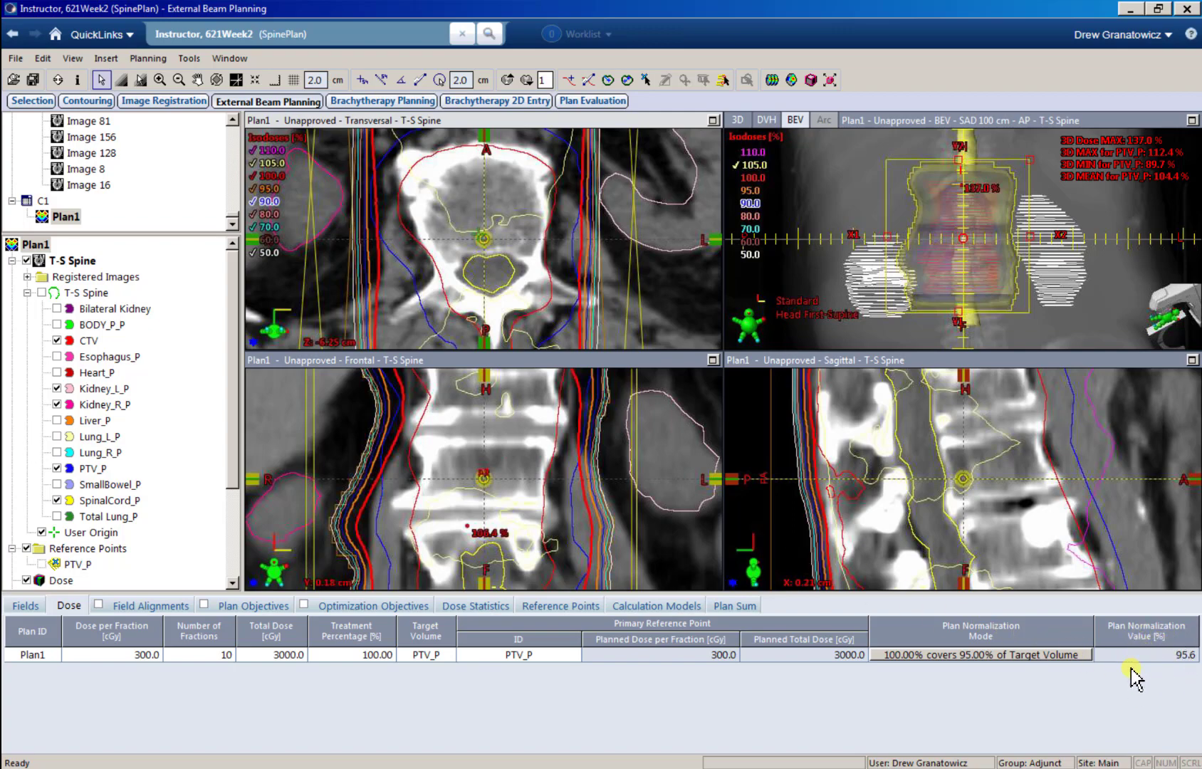
pyautogui.click(1174, 656)
# Step: Switch Plan1's normalization mode to Plan Normalization Value and apply 94%, keeping the anatomical views unobstructed
pyautogui.click(902, 656)
pyautogui.click(900, 654)
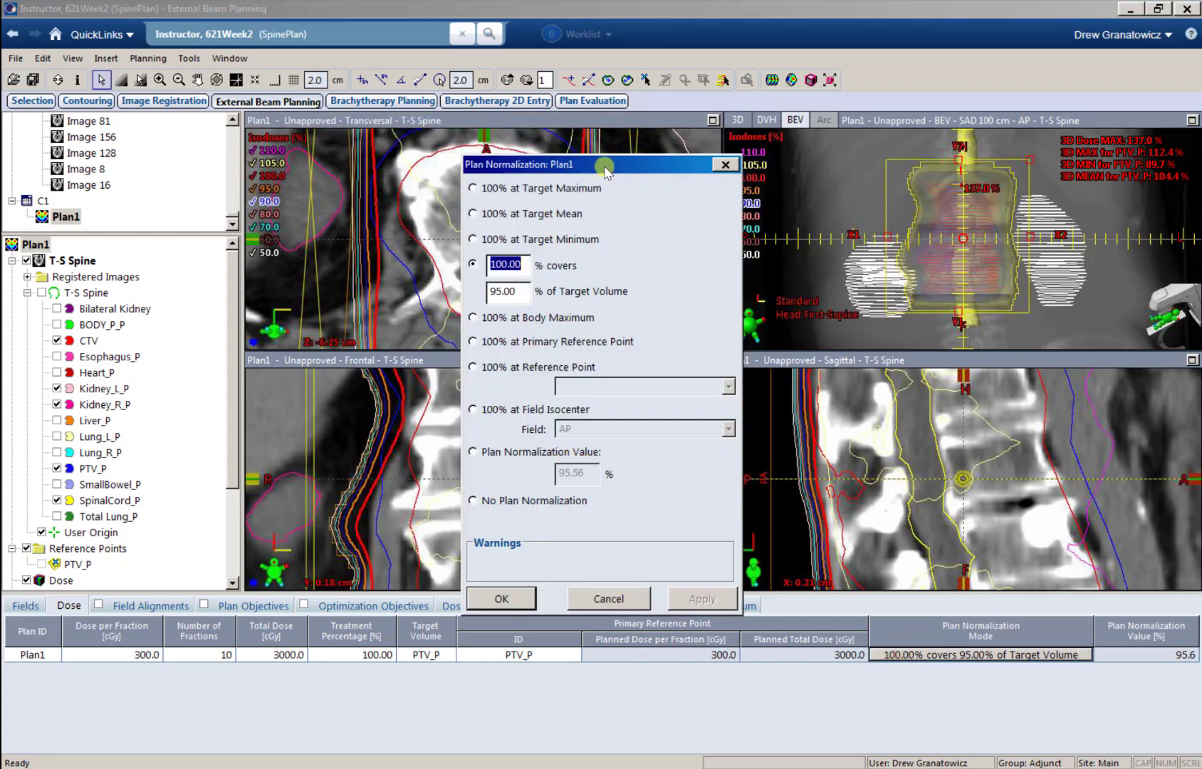
pyautogui.moveTo(597, 164); pyautogui.dragTo(818, 174)
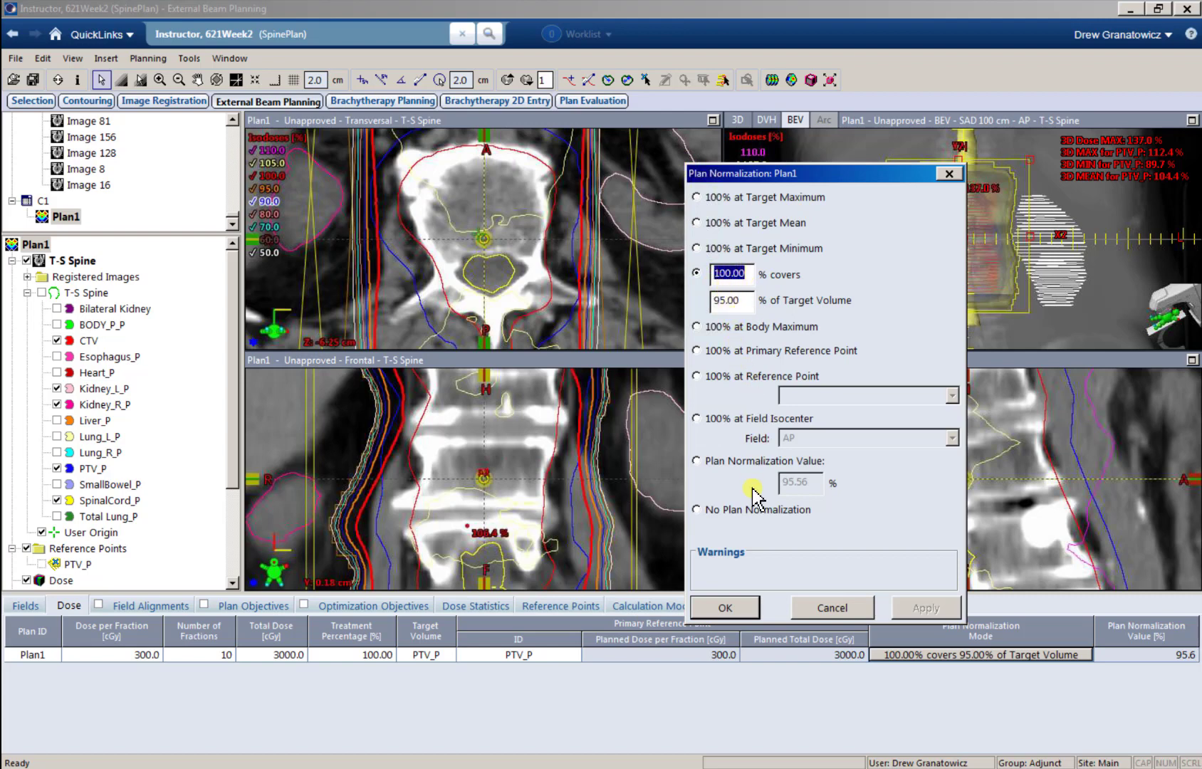
pyautogui.click(755, 463)
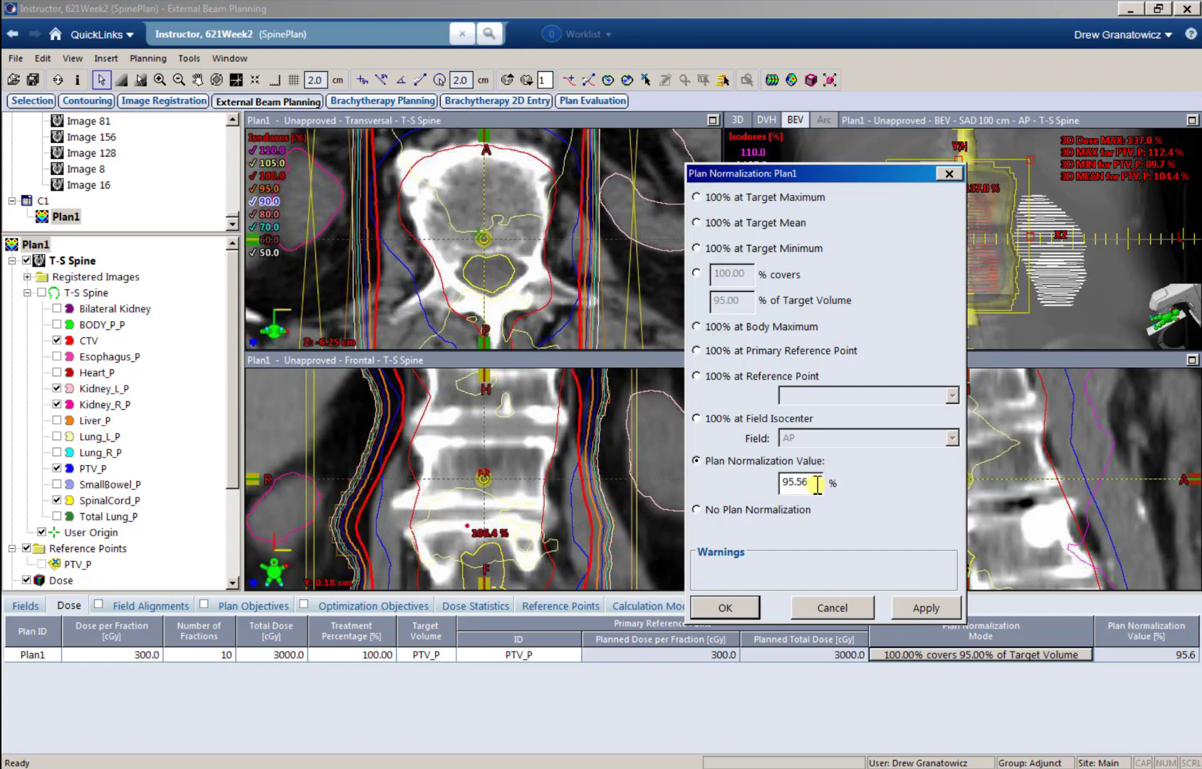
pyautogui.moveTo(813, 482); pyautogui.dragTo(775, 487)
pyautogui.click(914, 608)
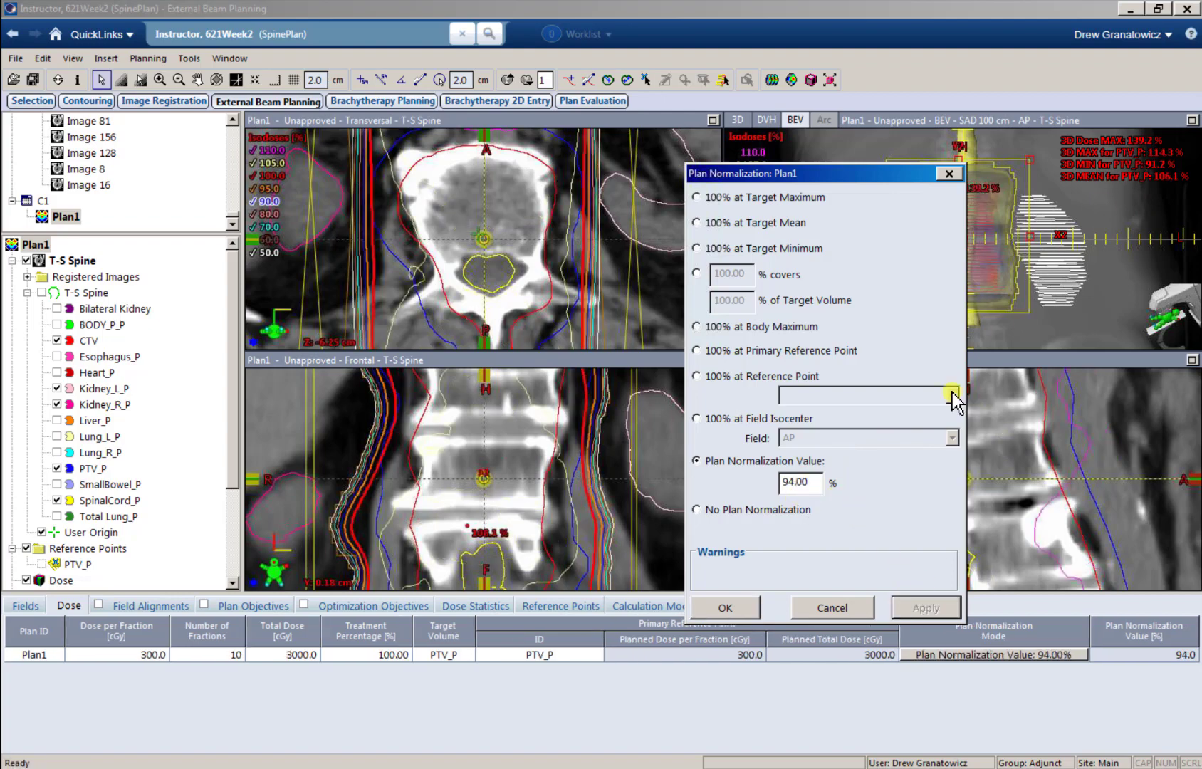
# Step: Apply a plan normalization value of 92% to Plan1
pyautogui.moveTo(818, 483); pyautogui.dragTo(759, 482)
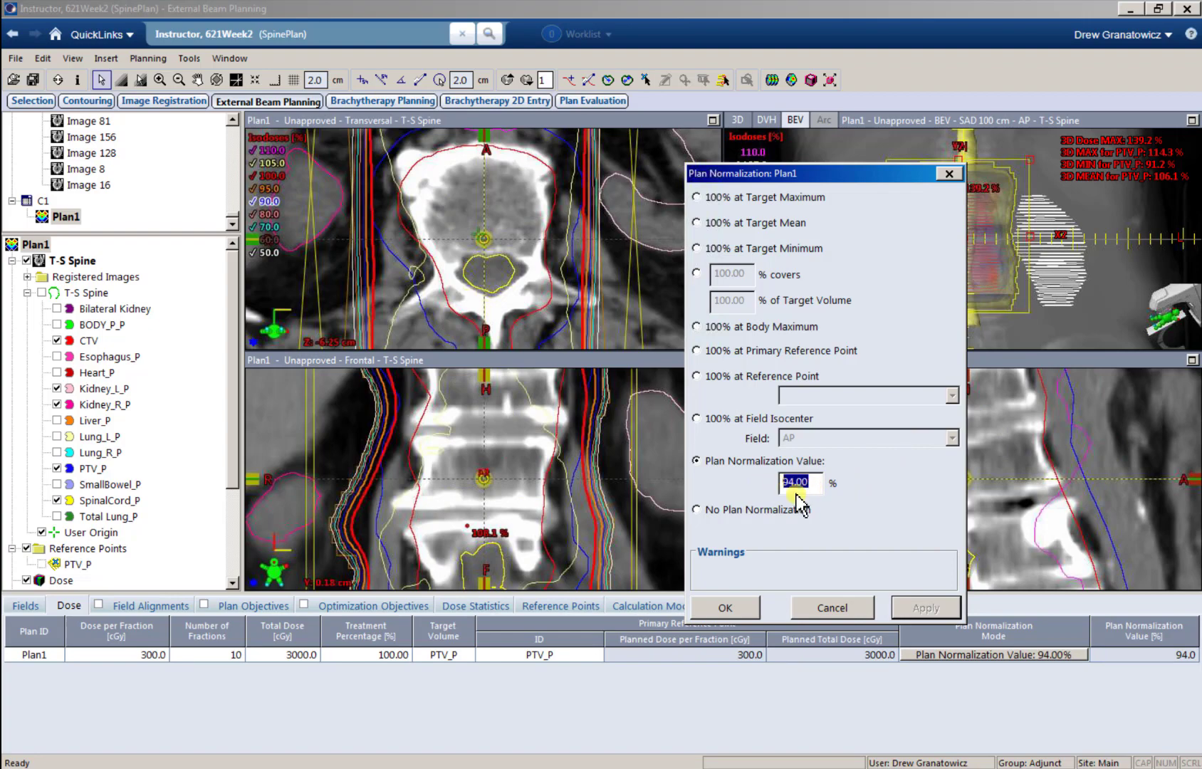
pyautogui.write('92')
pyautogui.click(923, 608)
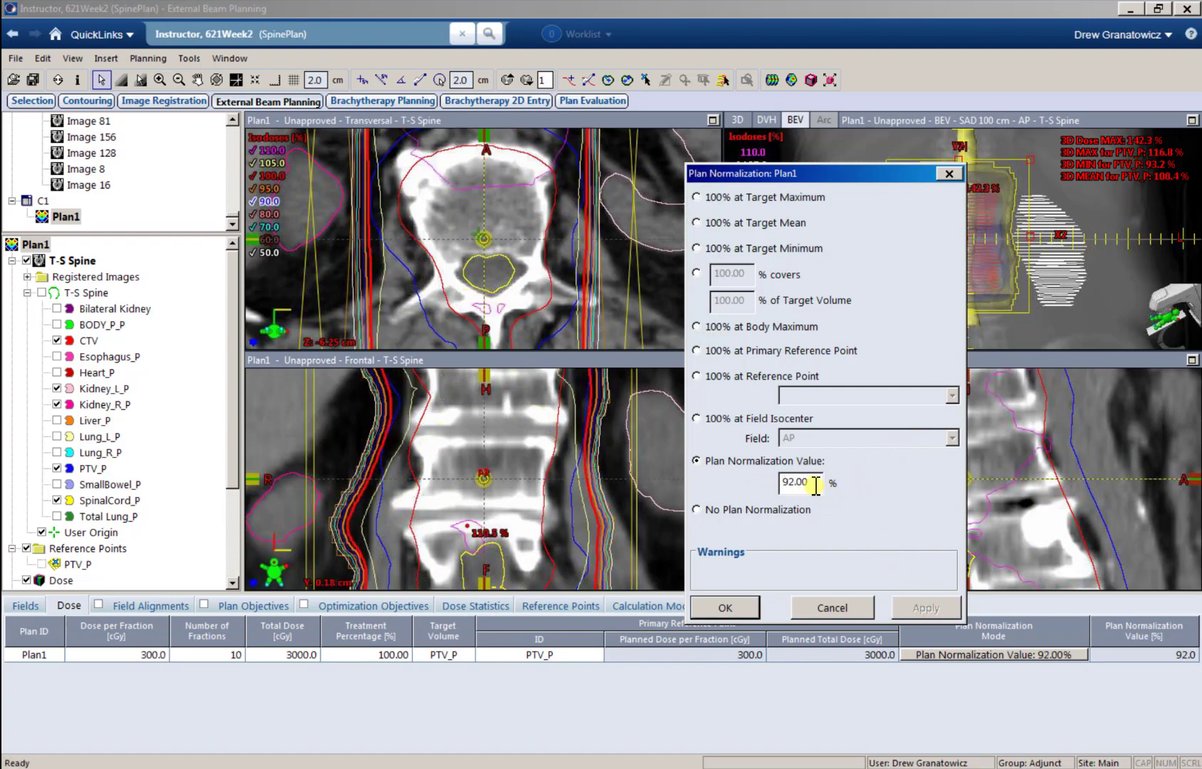
# Step: Apply a plan normalization value of 98% and examine the isodose lines on the transversal slices
pyautogui.moveTo(779, 488); pyautogui.dragTo(771, 490)
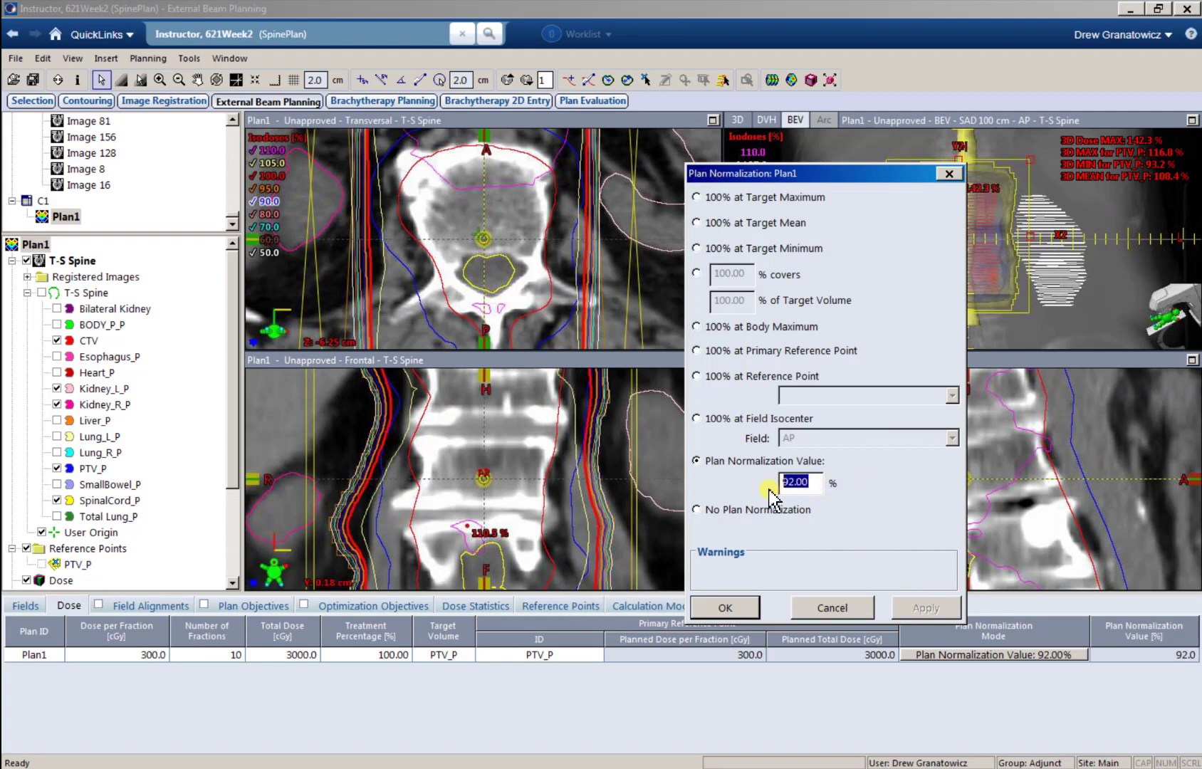
pyautogui.write('98')
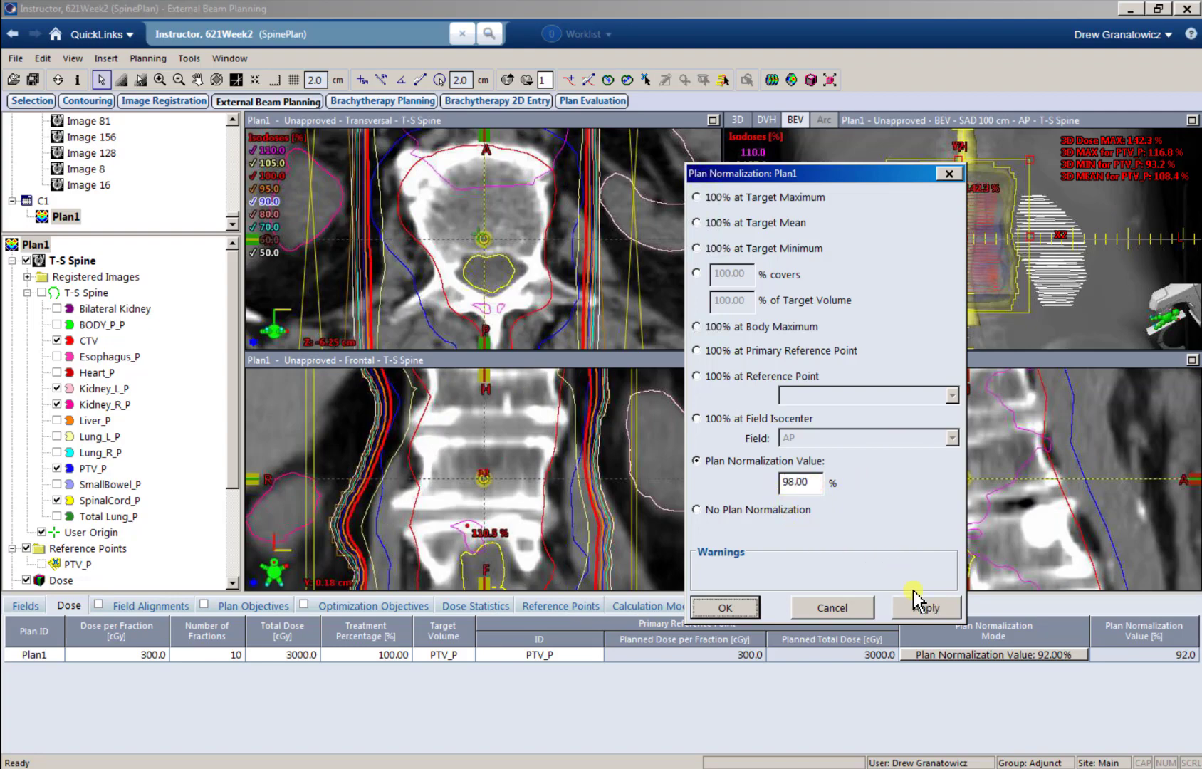
pyautogui.click(916, 602)
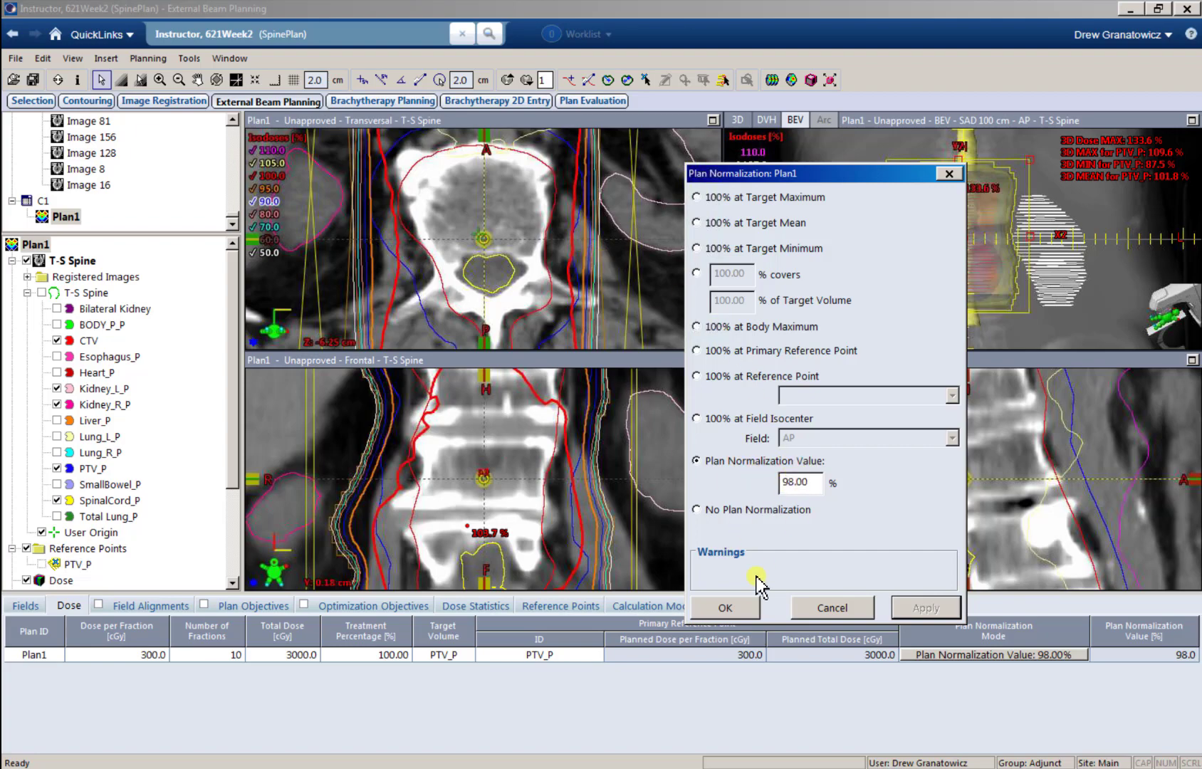
pyautogui.click(725, 607)
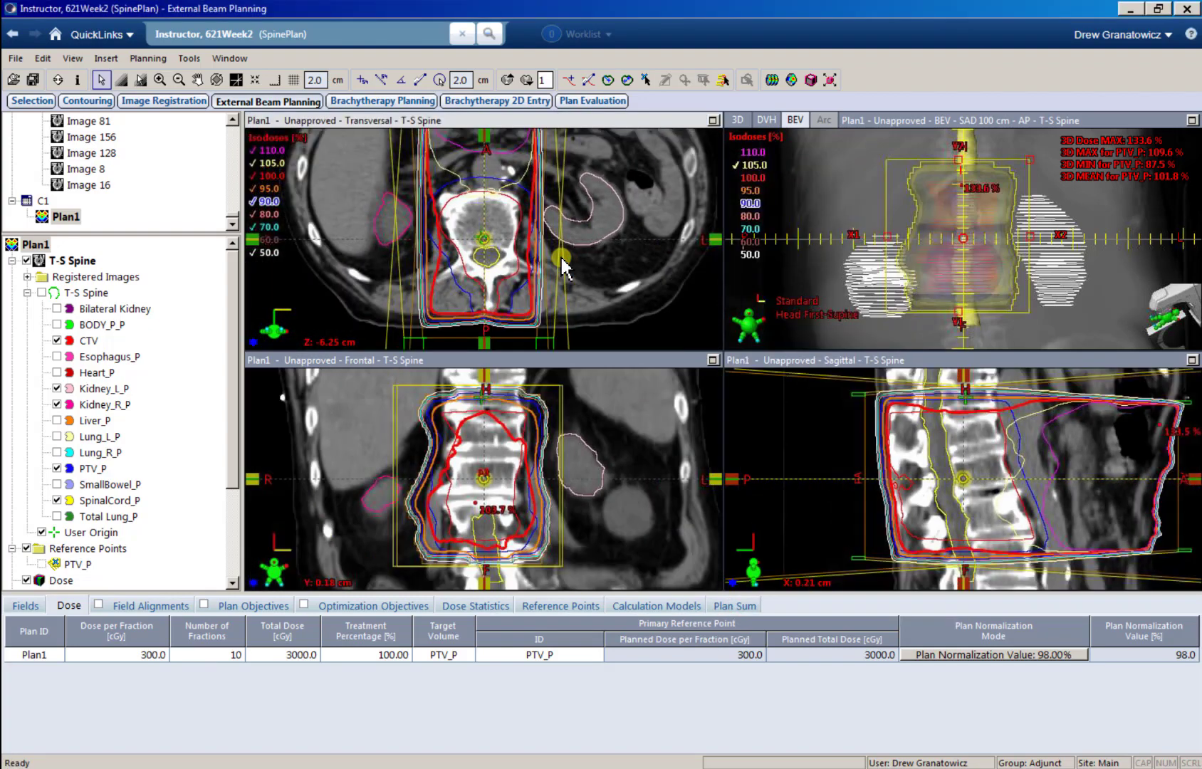
pyautogui.scroll(-10, 562, 269)
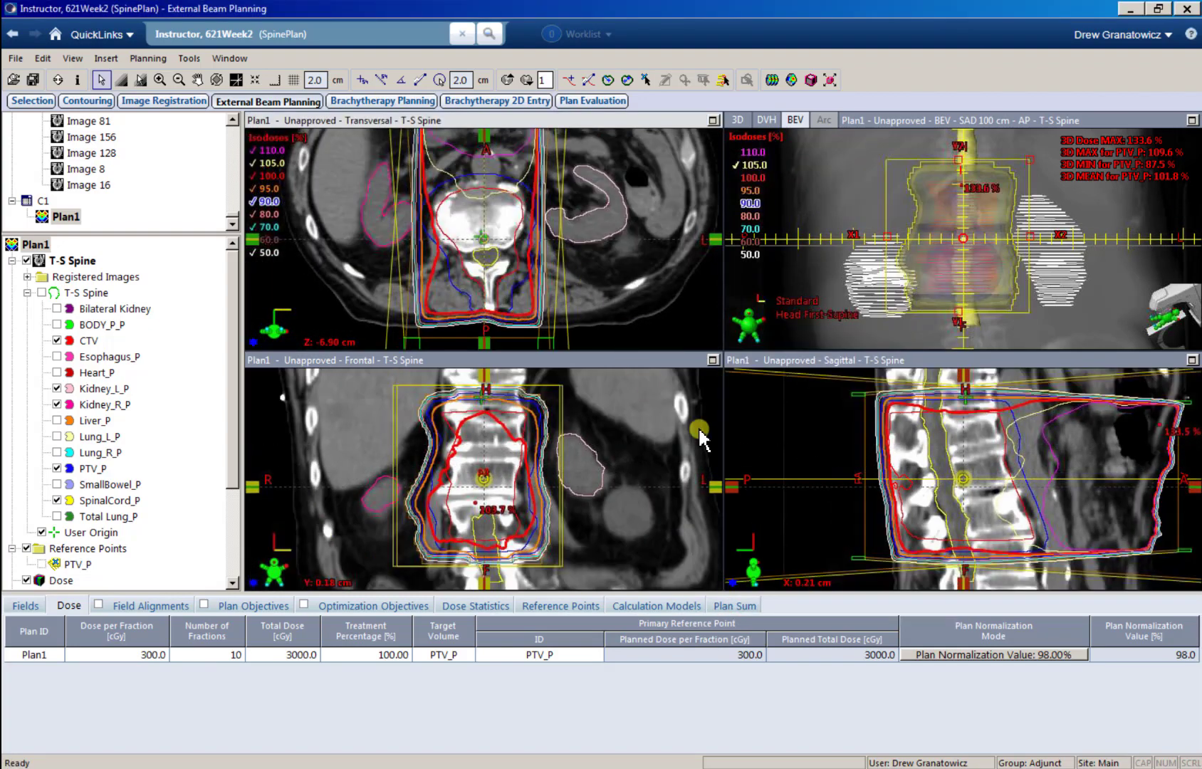
# Step: Apply a plan normalization value of 100% to Plan1
pyautogui.click(1008, 655)
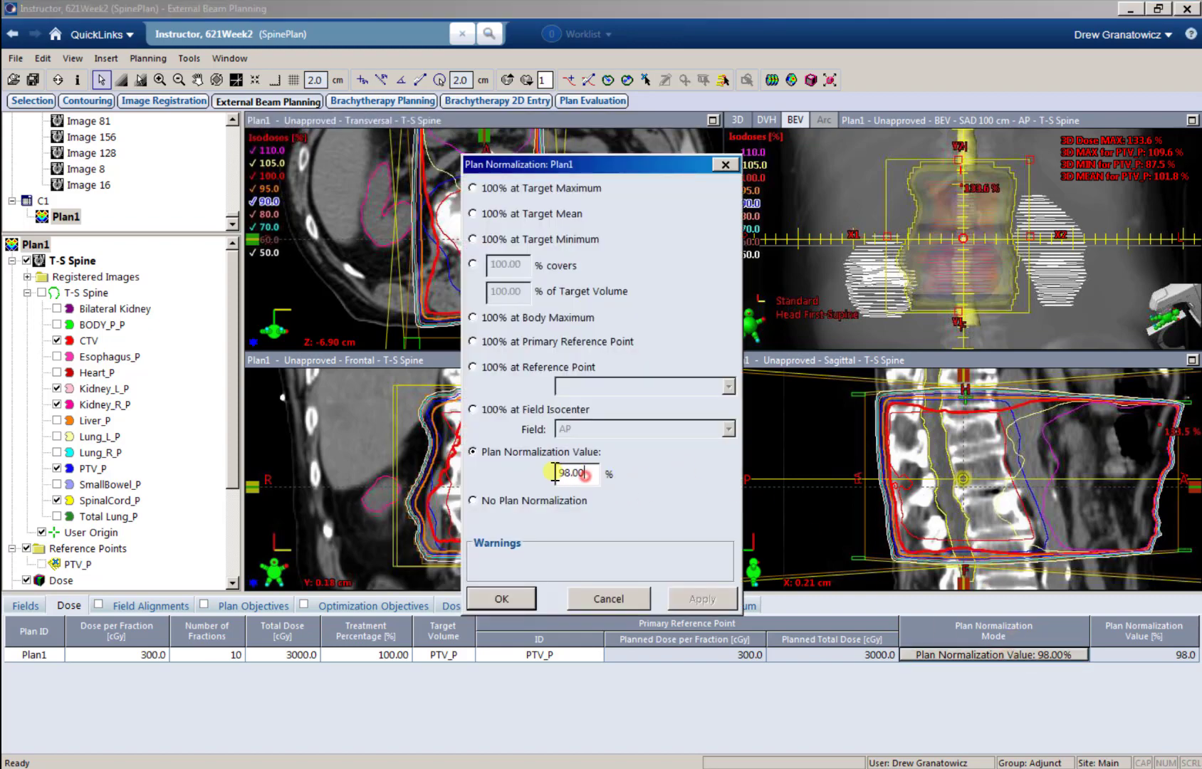
pyautogui.write('100')
pyautogui.click(702, 599)
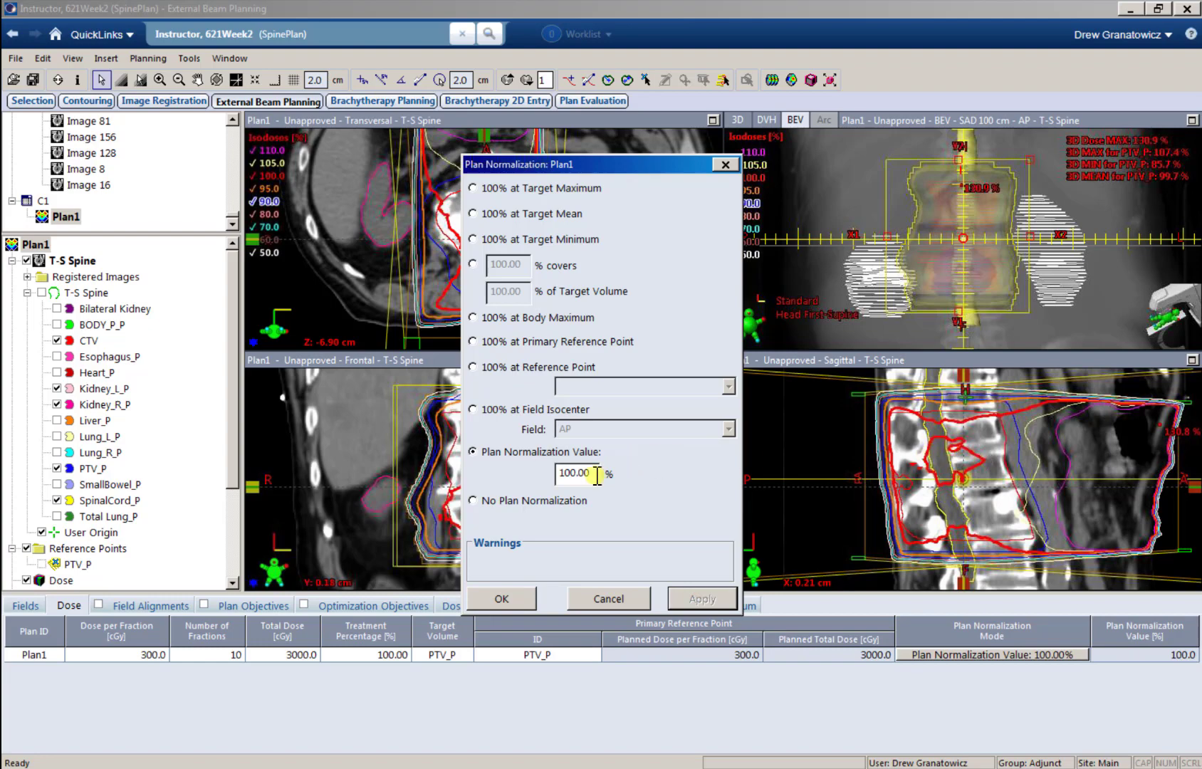
# Step: Set Plan1's plan normalization value to 105% and accept the normalization settings
pyautogui.moveTo(597, 474); pyautogui.dragTo(543, 460)
pyautogui.write('105')
pyautogui.click(697, 598)
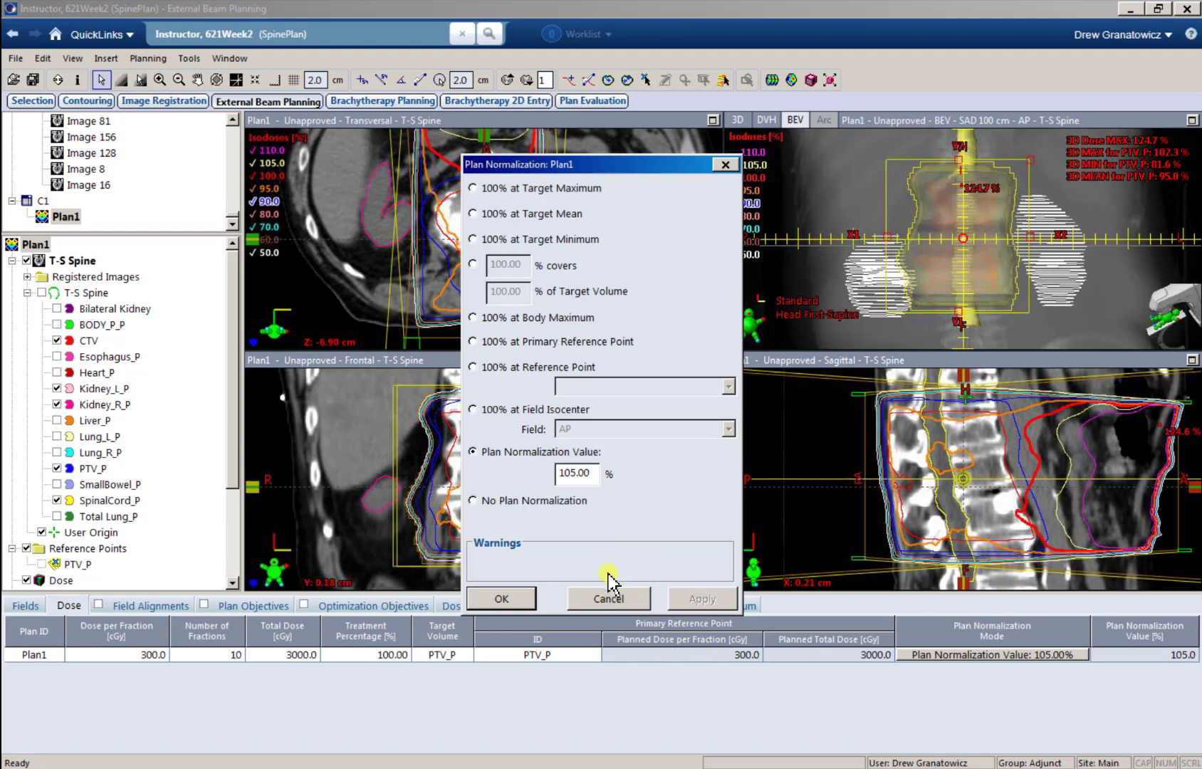
pyautogui.click(509, 598)
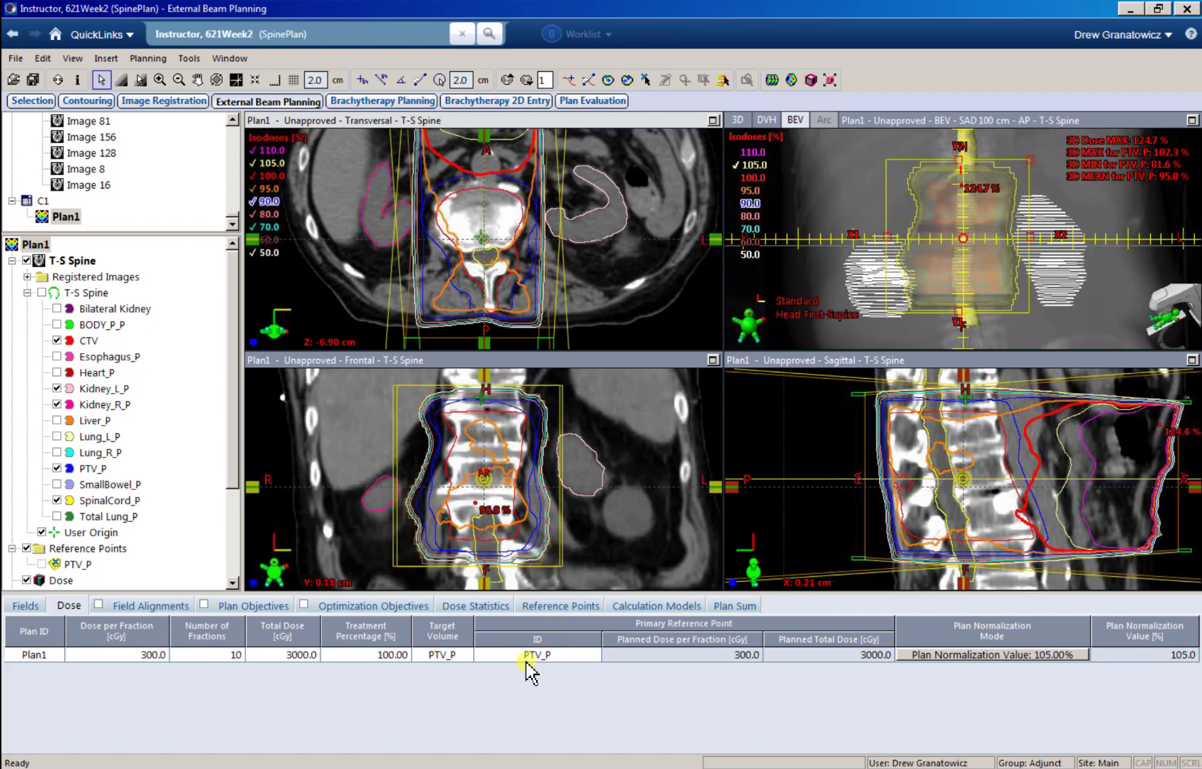
# Step: Create a new reference point with a location, using the ID Calc Point and BODY as its patient volume
pyautogui.keyDown('ctrl'); pyautogui.moveTo(542, 257); pyautogui.dragTo(524, 309); pyautogui.keyUp('ctrl')
pyautogui.keyDown('ctrl'); pyautogui.scroll(-2, 562, 275); pyautogui.keyUp('ctrl')
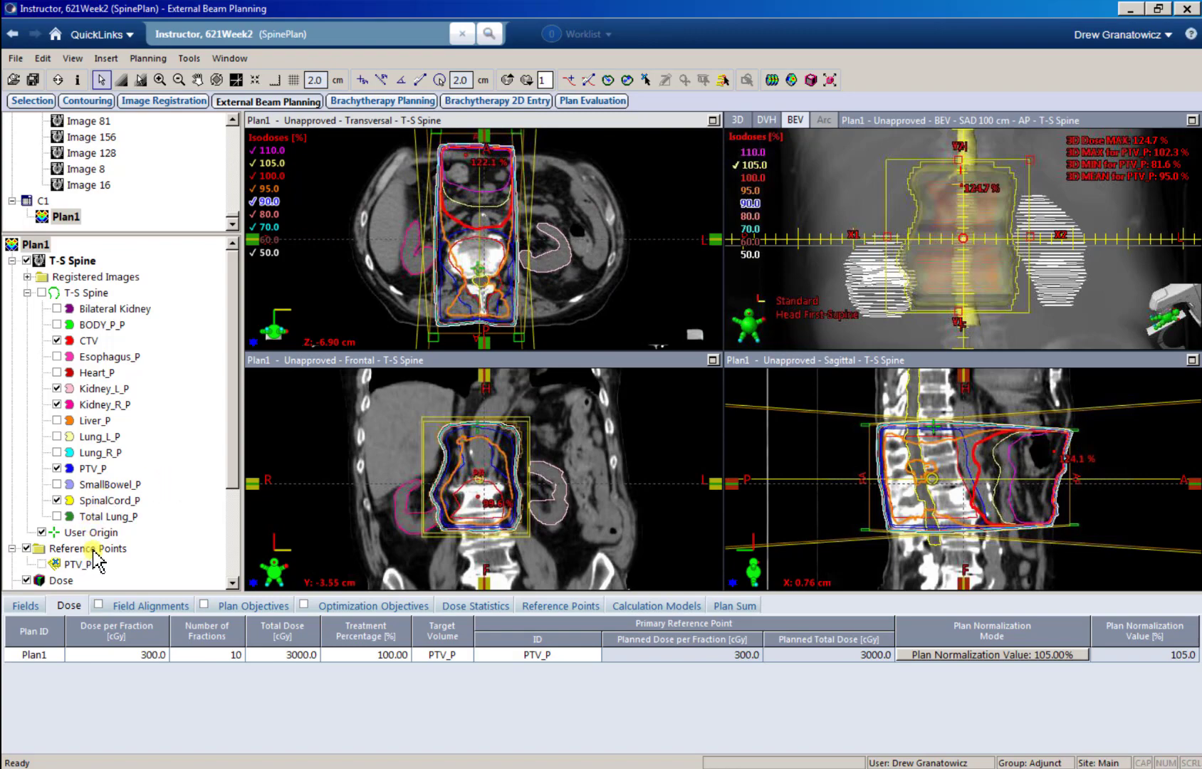
pyautogui.rightClick(94, 550)
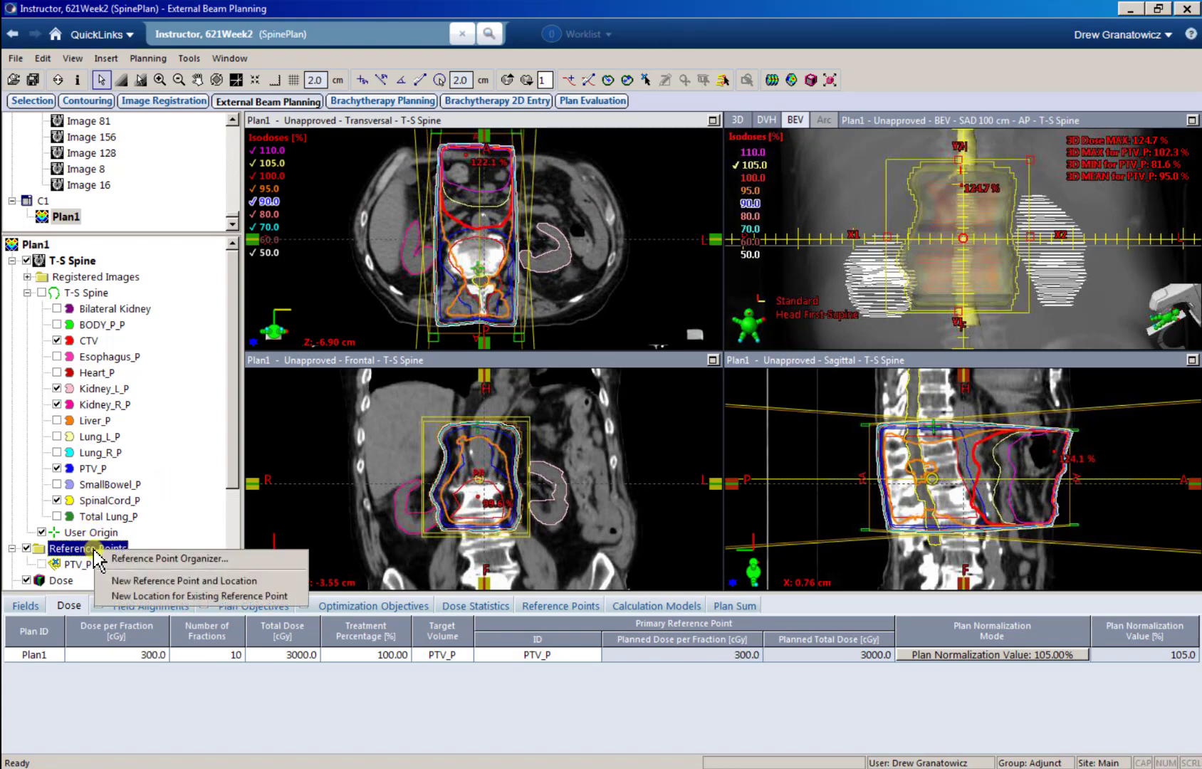
pyautogui.click(193, 581)
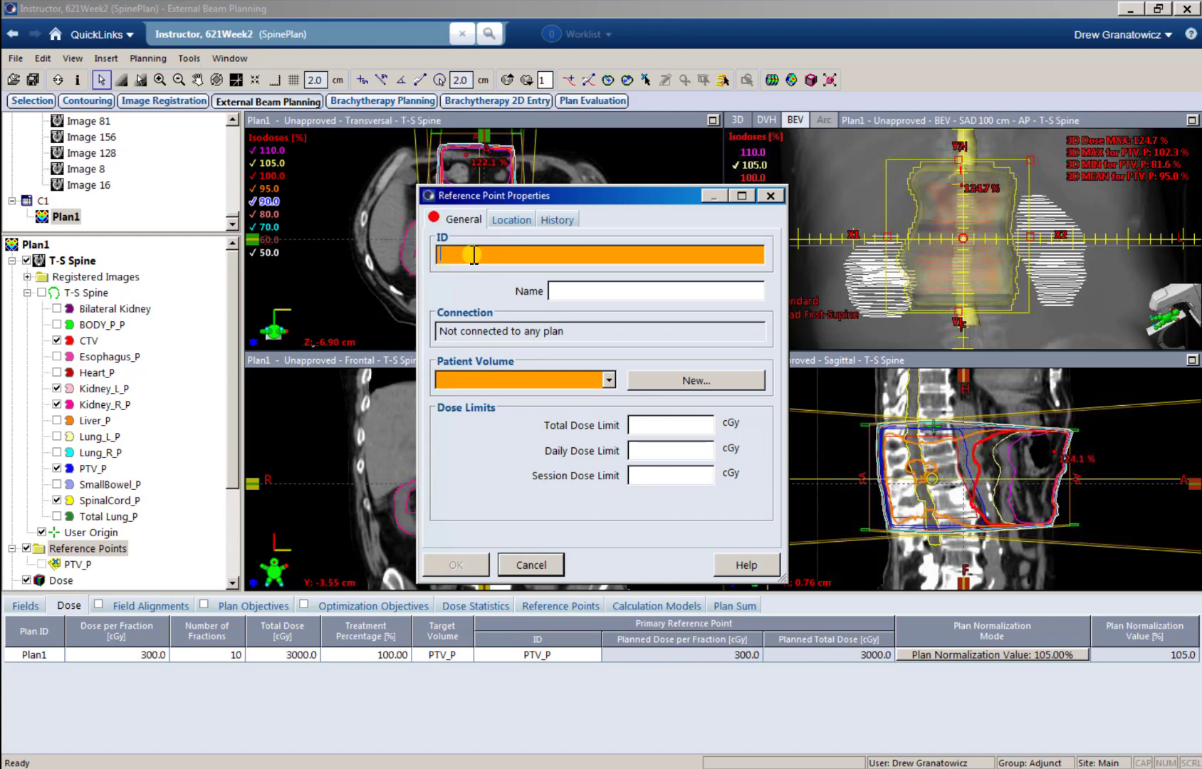
pyautogui.write('Normalization')
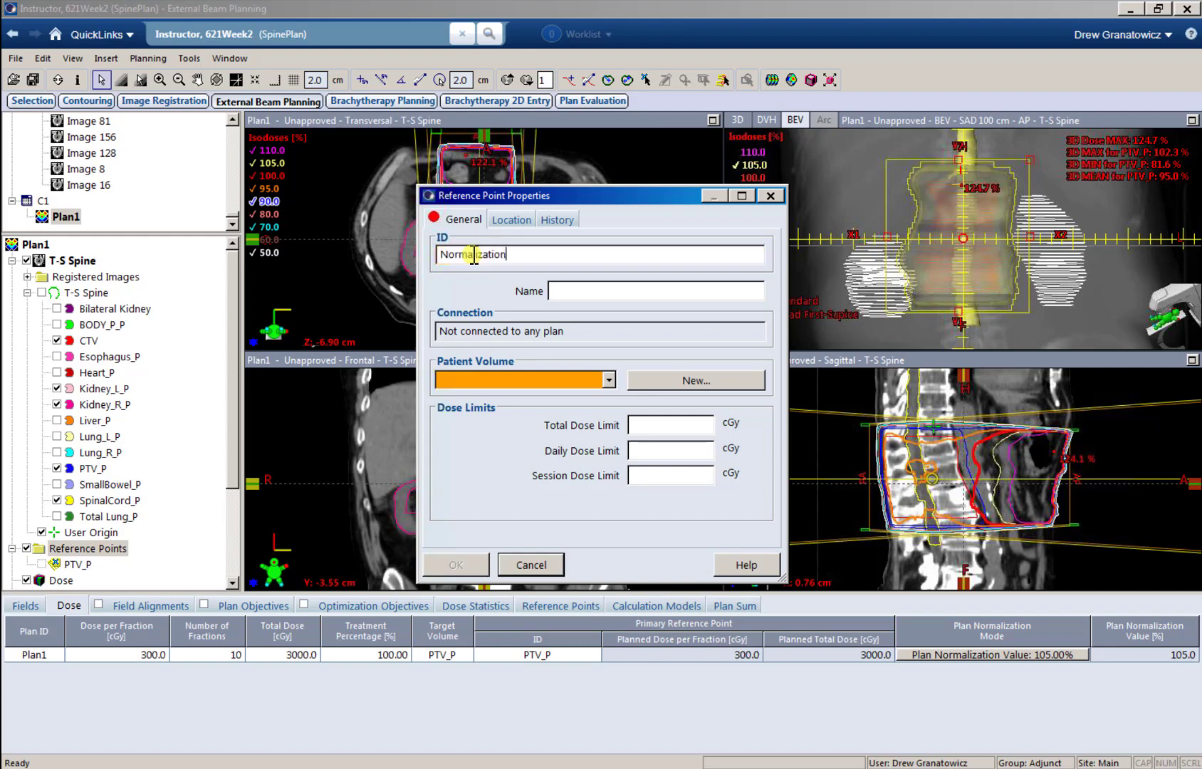
pyautogui.doubleClick(522, 255)
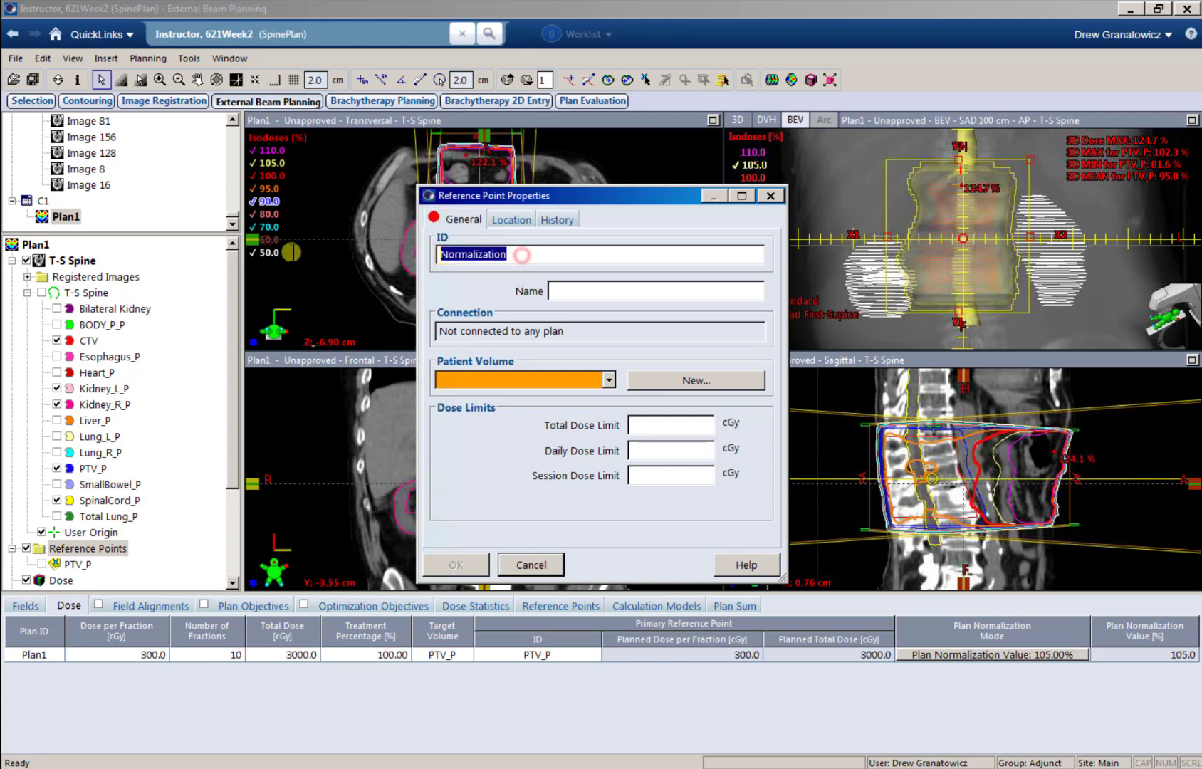
pyautogui.write('Calc Point')
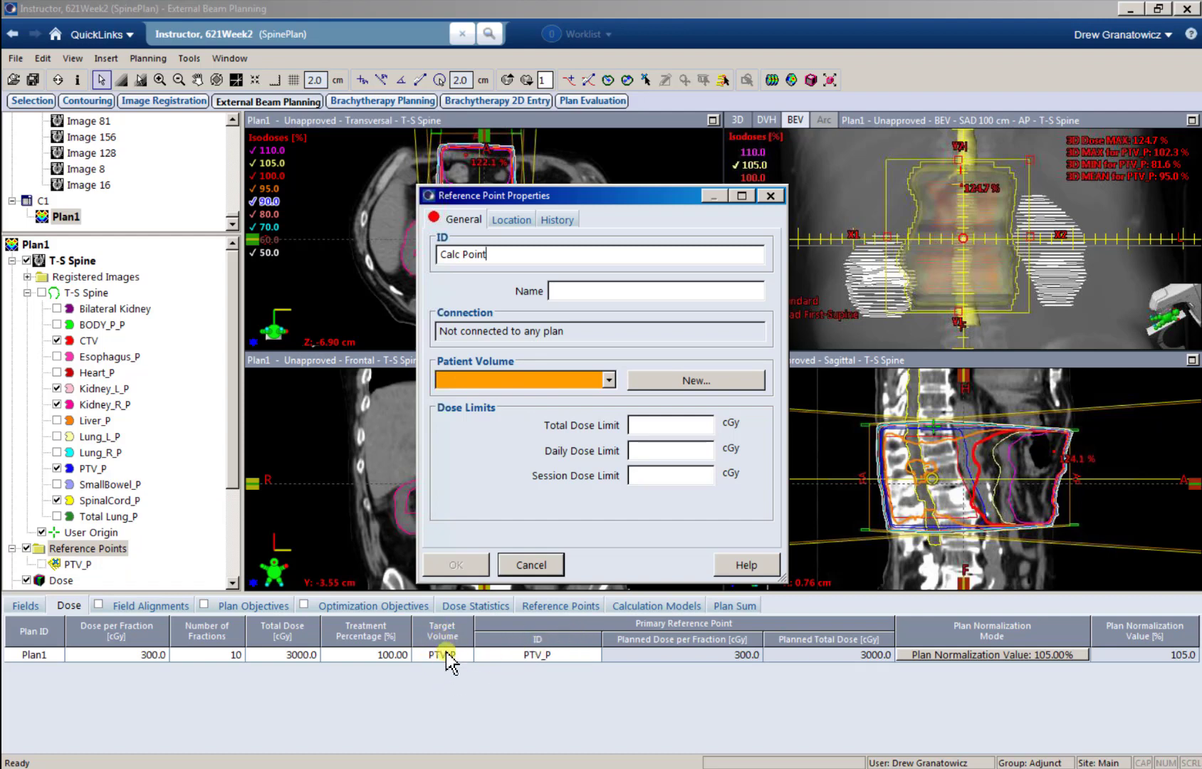
pyautogui.click(609, 383)
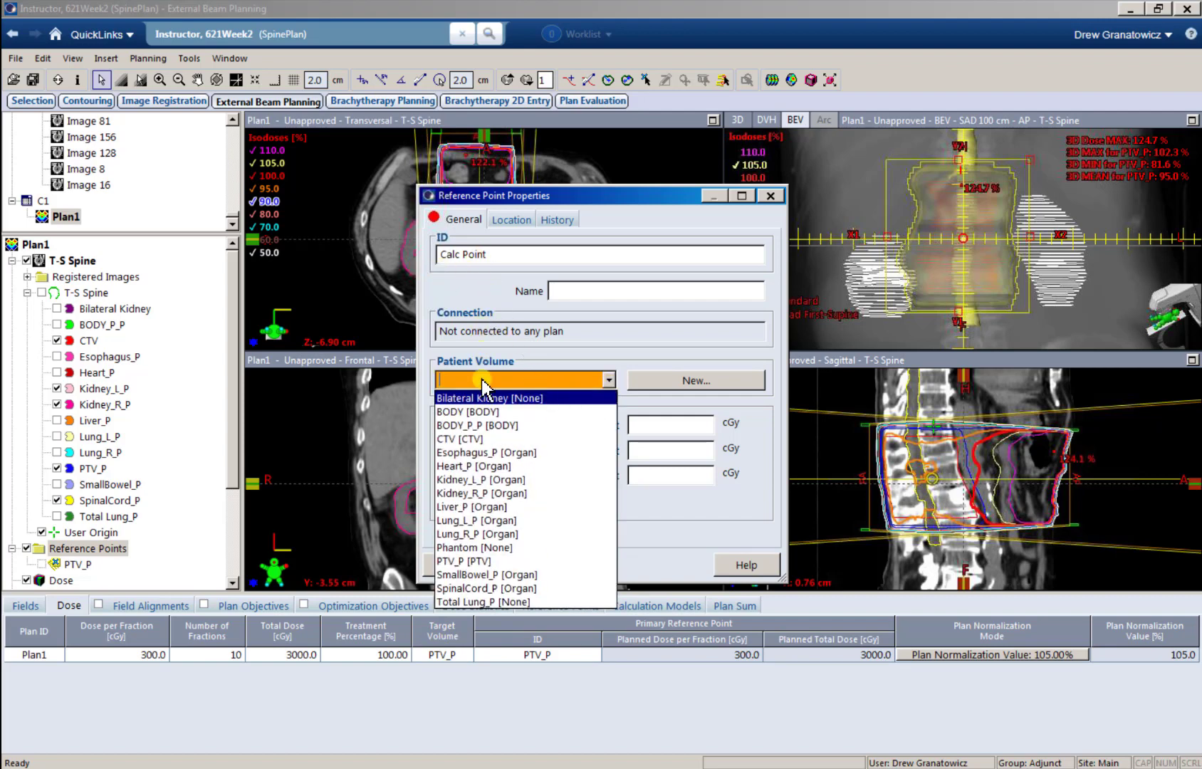
pyautogui.click(458, 413)
pyautogui.click(461, 563)
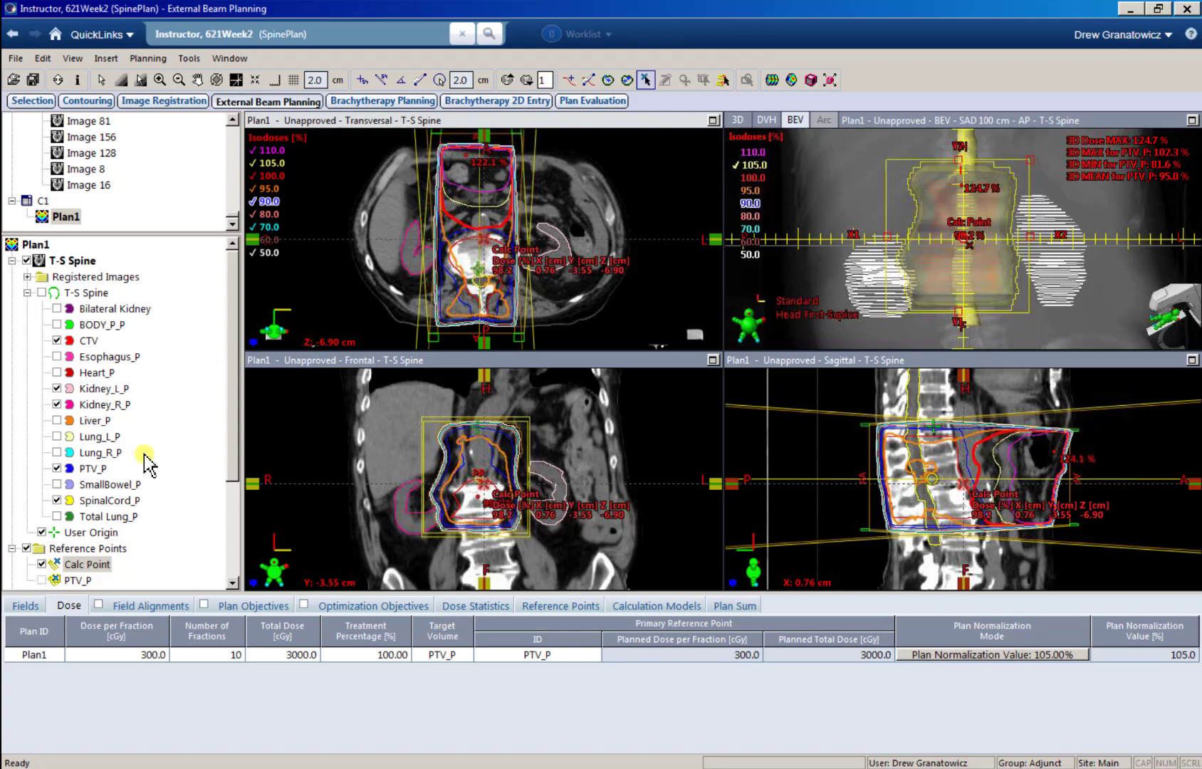
# Step: Select Calc Point and move it into the vertebral body, to about X -0.20, Y -2.10, Z -5.85 cm
pyautogui.moveTo(234, 463); pyautogui.dragTo(237, 516)
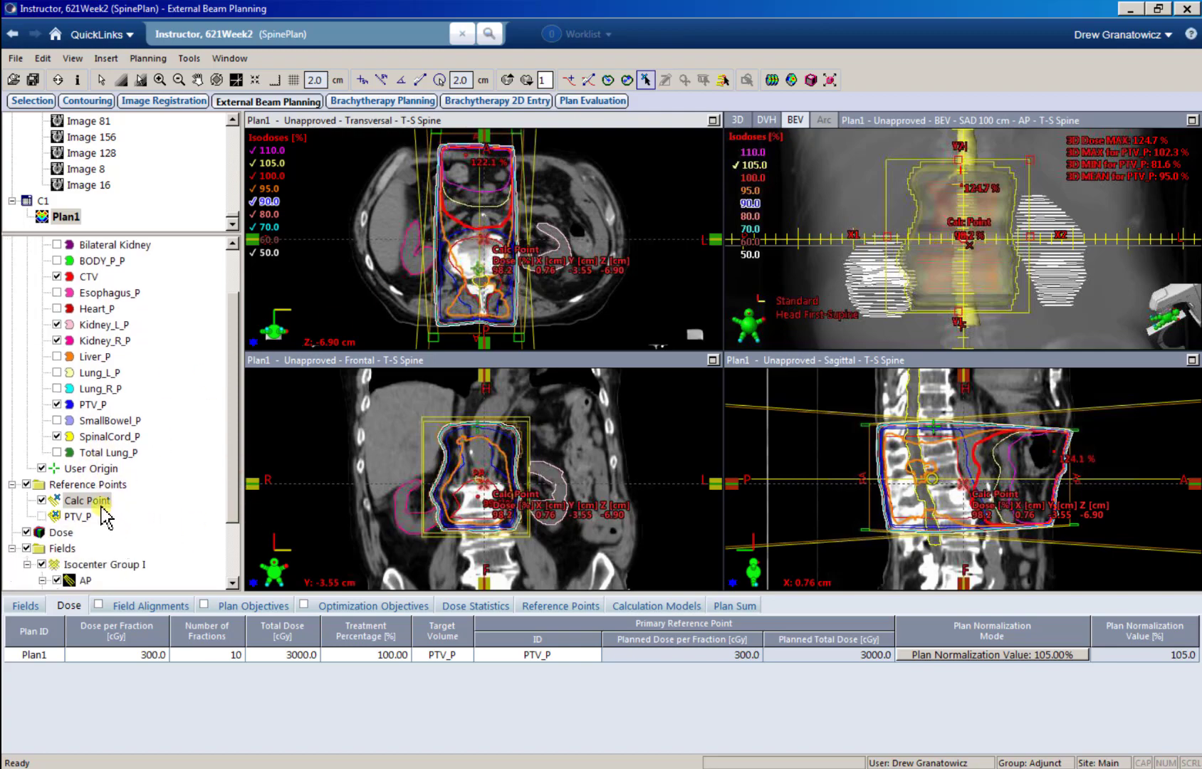
pyautogui.click(56, 519)
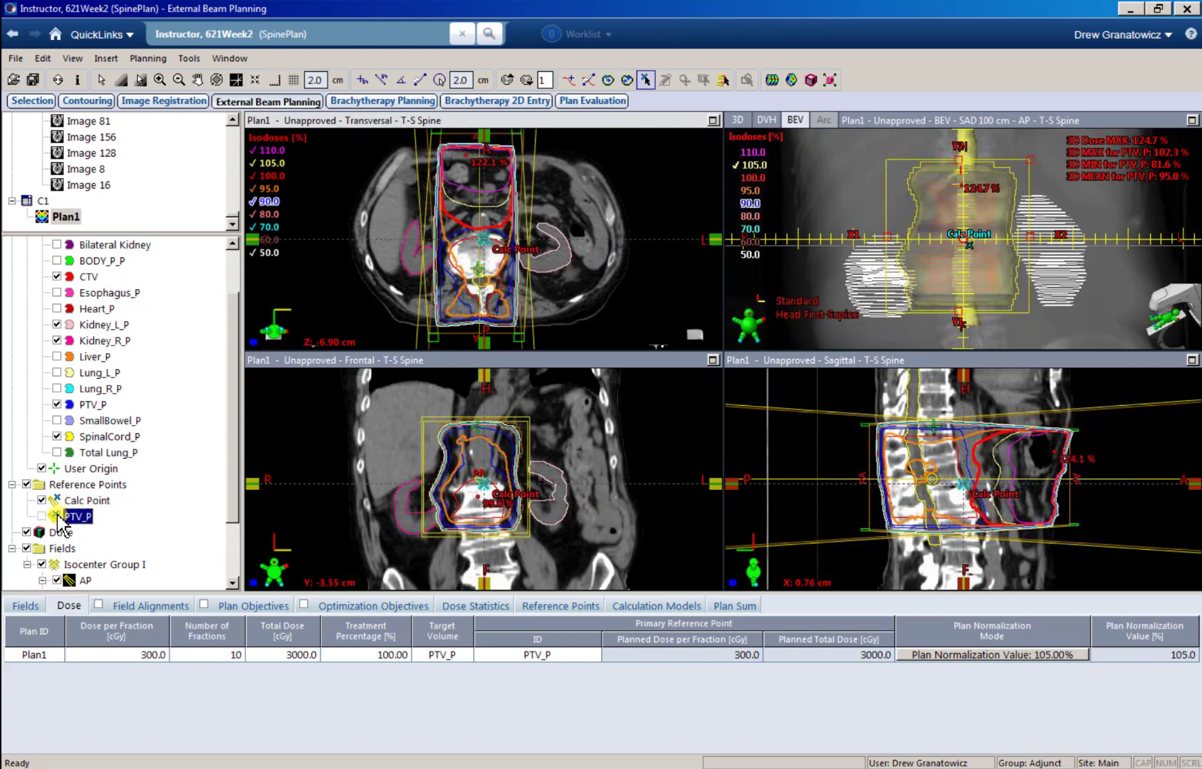
pyautogui.click(58, 502)
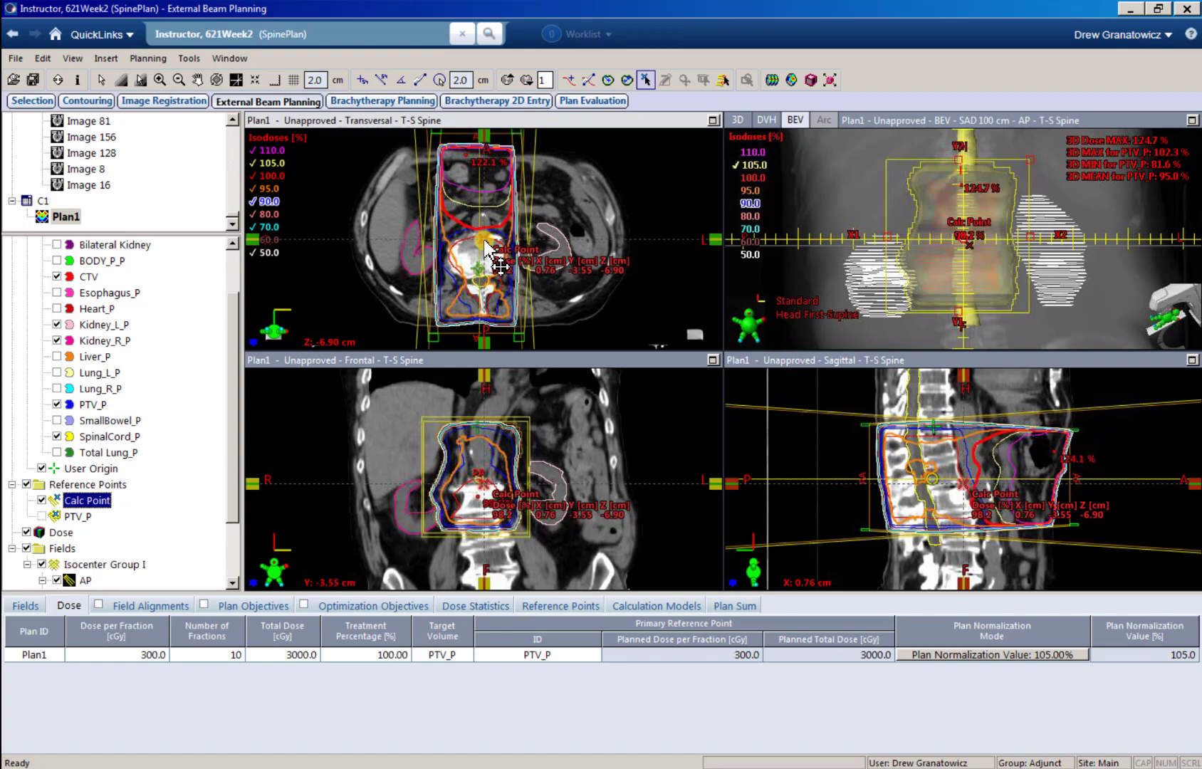
pyautogui.moveTo(486, 250); pyautogui.dragTo(485, 260)
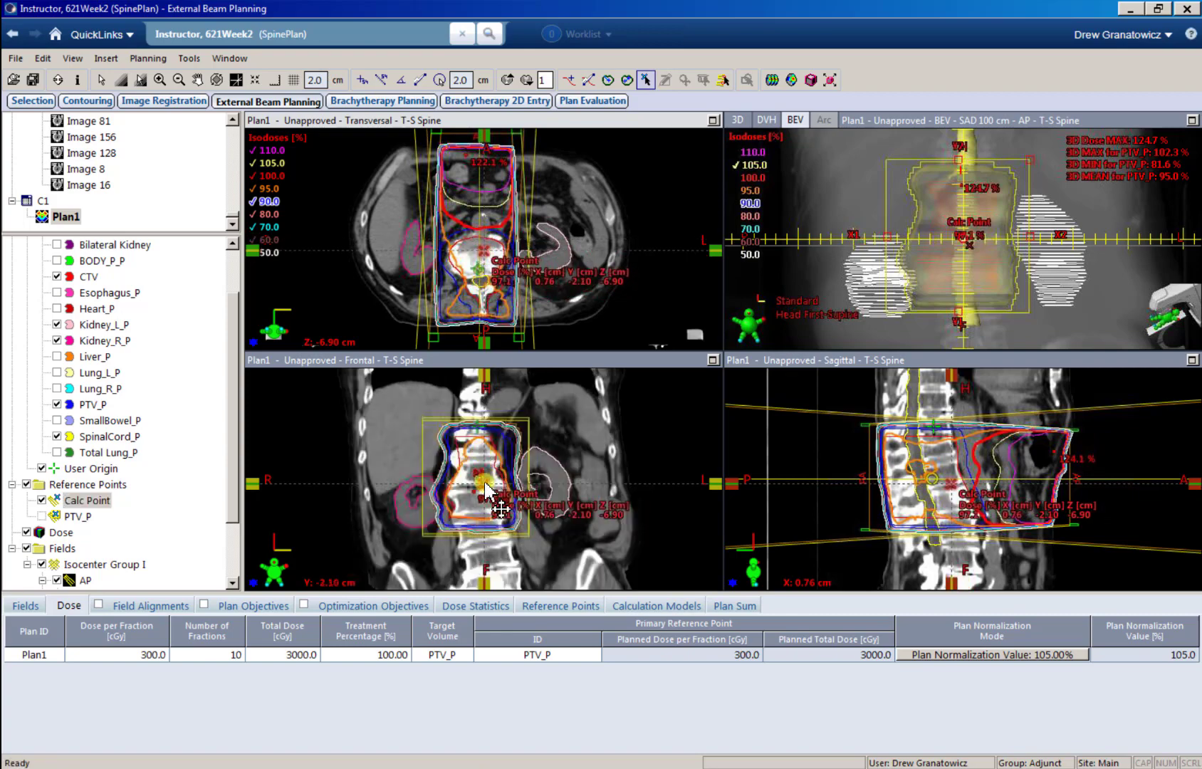
pyautogui.moveTo(486, 491); pyautogui.dragTo(480, 481)
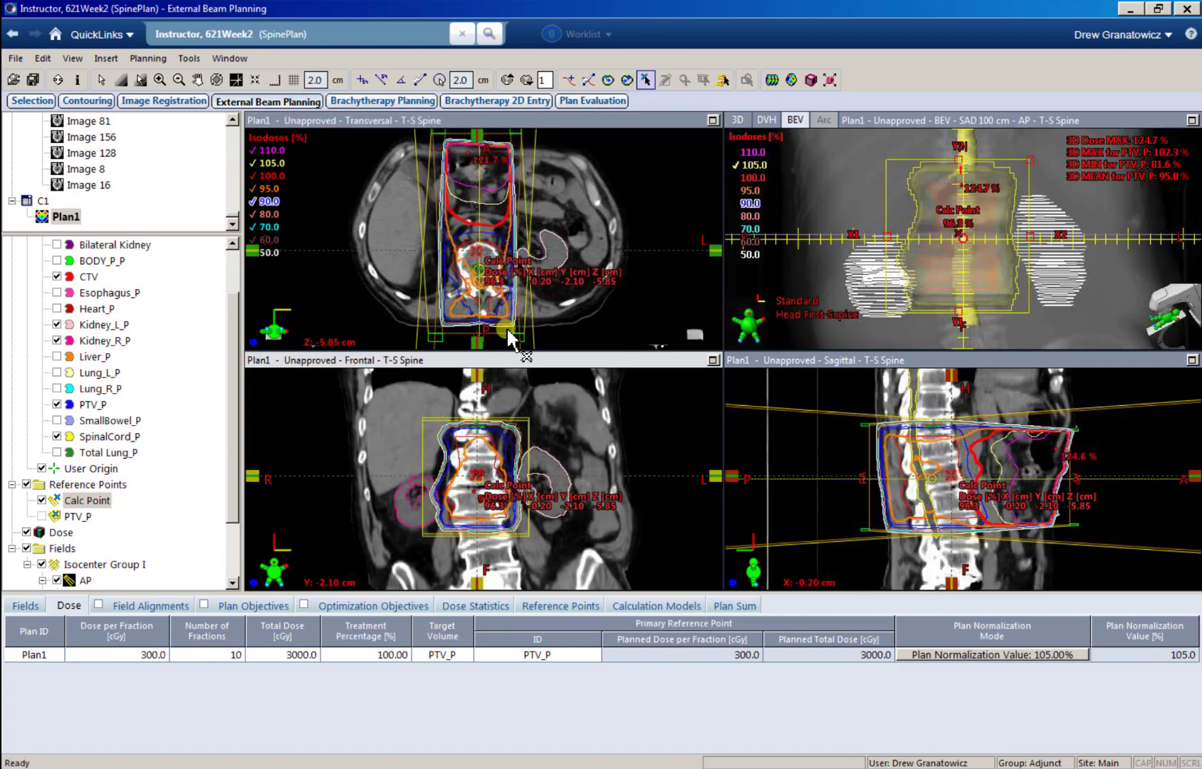
# Step: Move Calc Point anteriorly to just in front of the vertebral body, at about X 0.17, Y -4.38 cm on the same slice
pyautogui.click(493, 283)
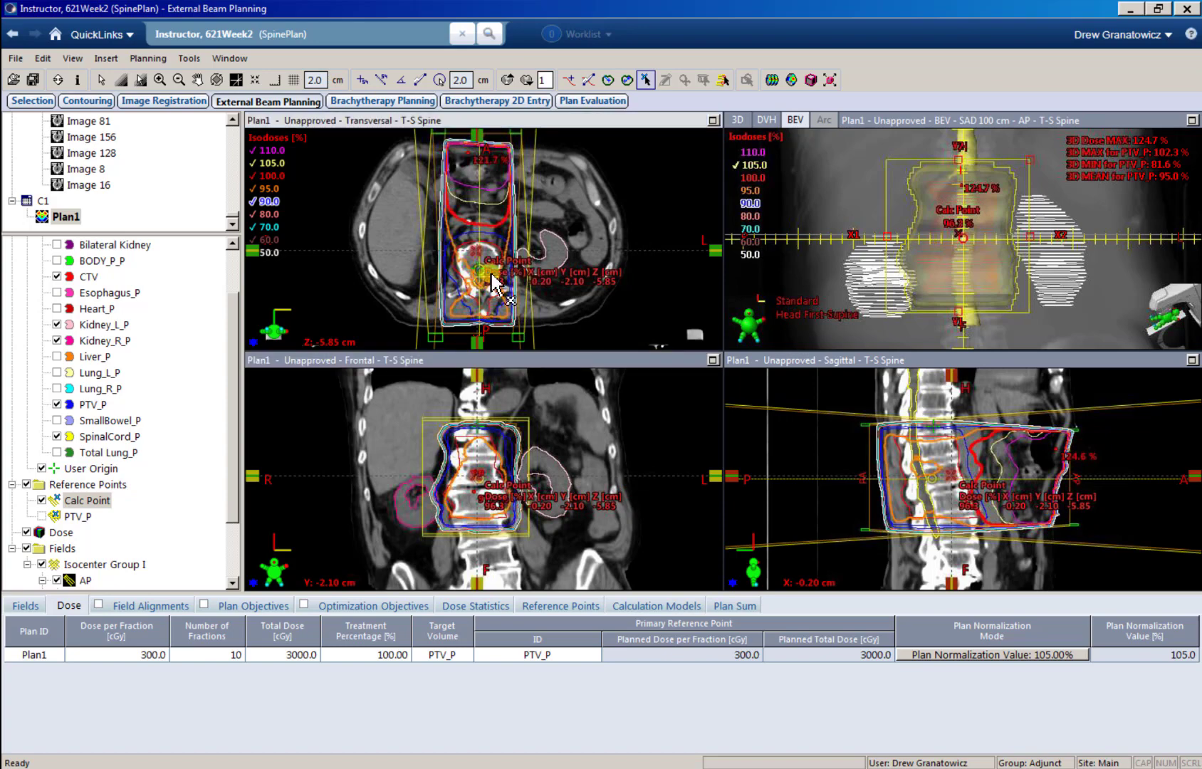
pyautogui.keyDown('ctrl'); pyautogui.scroll(2, 500, 289); pyautogui.keyUp('ctrl')
pyautogui.moveTo(471, 258); pyautogui.dragTo(476, 230)
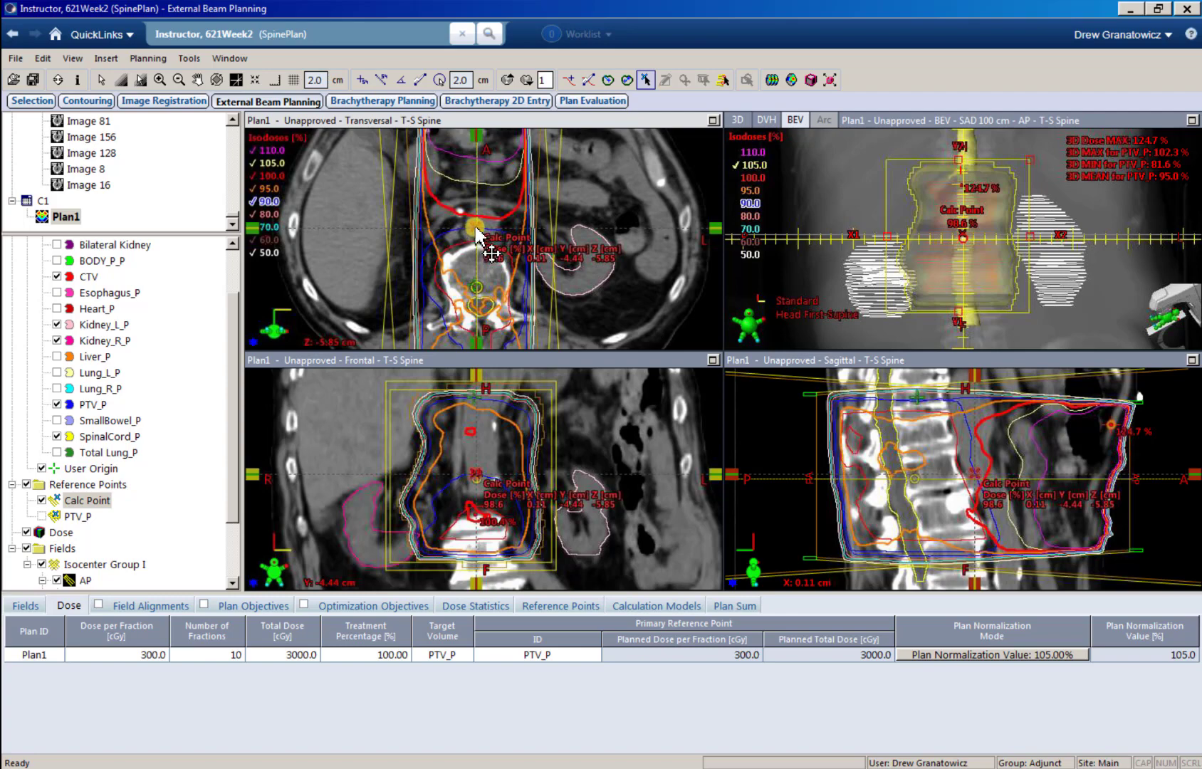
pyautogui.click(476, 227)
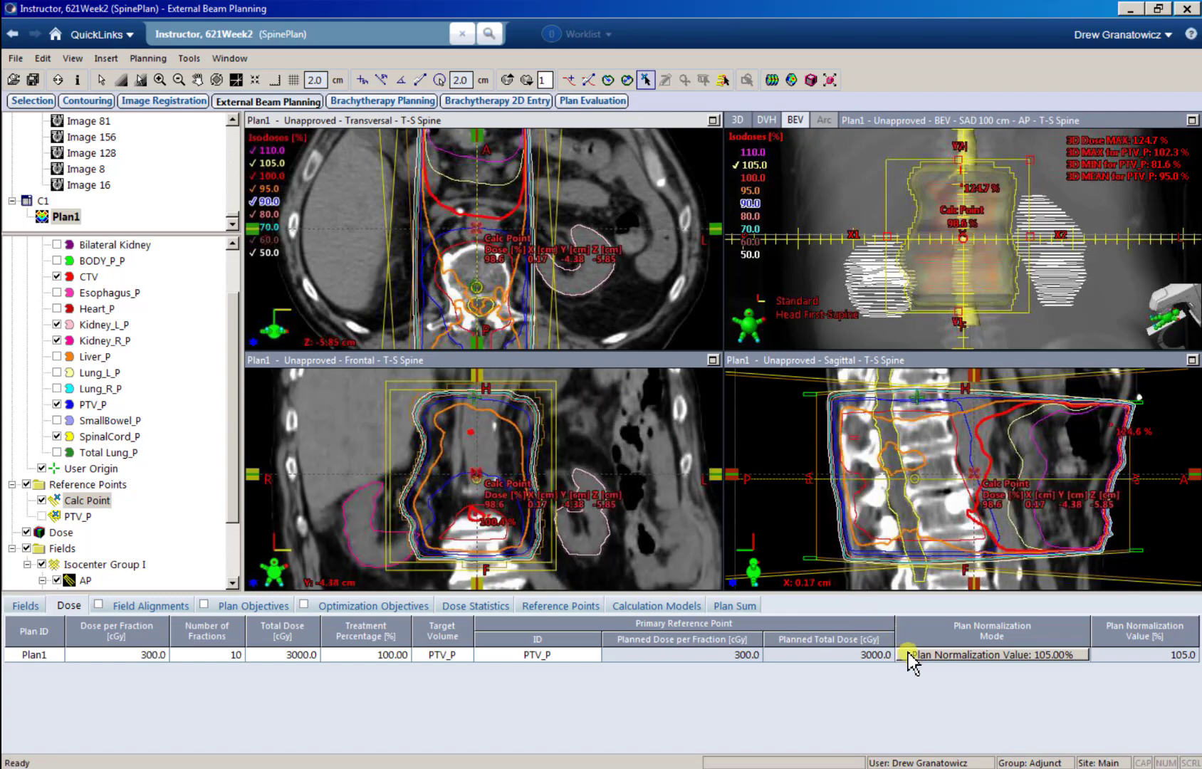
# Step: Make Calc Point the primary reference point of Plan1 and normalize the plan to 100% at Primary Reference Point
pyautogui.click(568, 658)
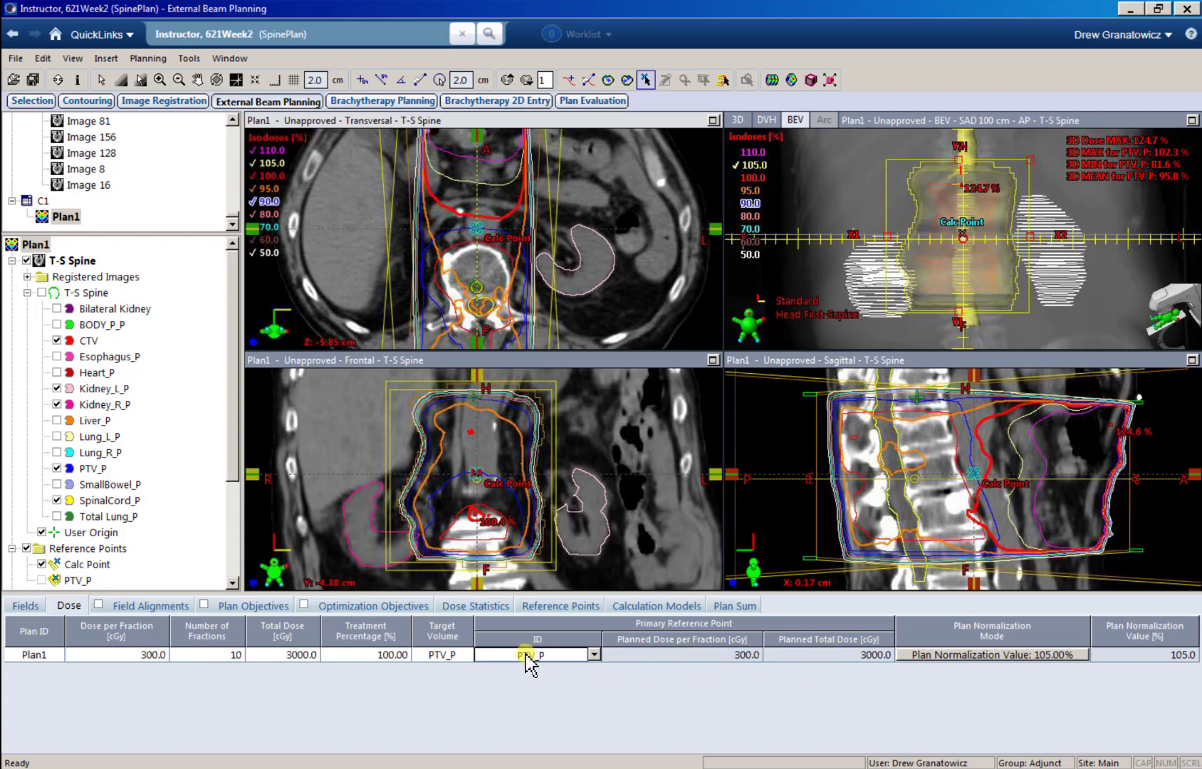
pyautogui.click(592, 656)
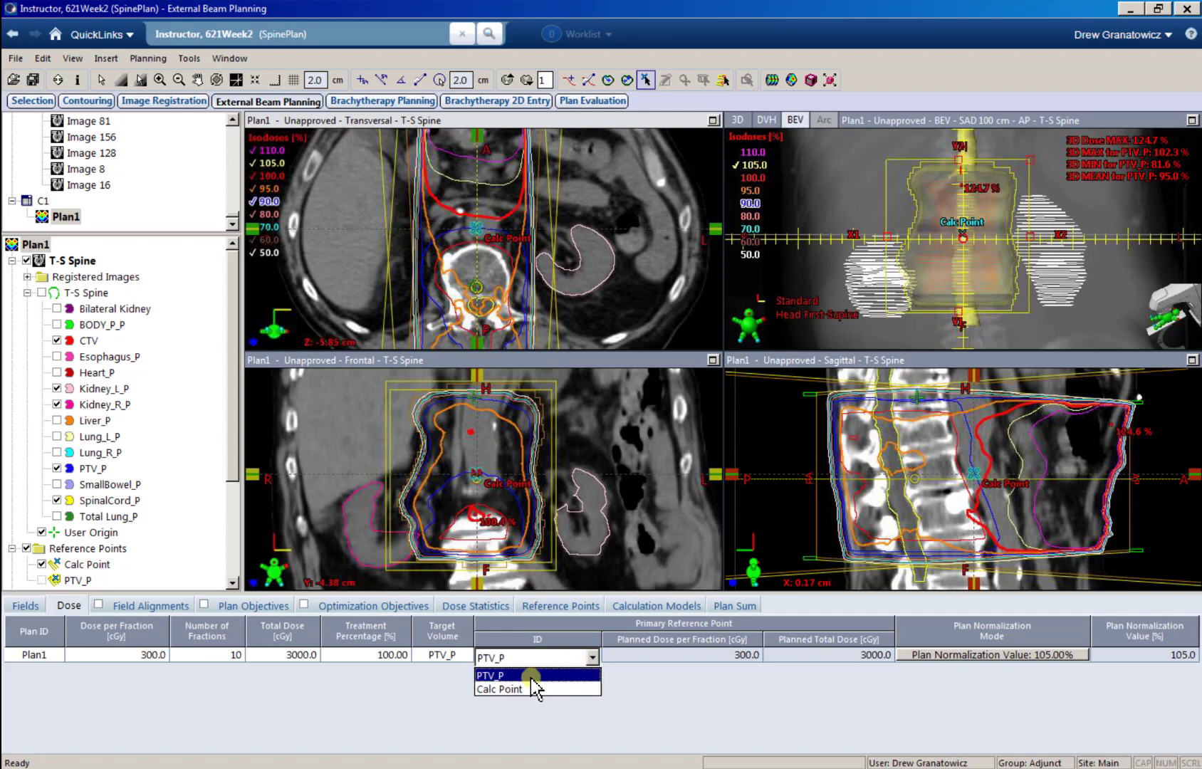
pyautogui.click(511, 689)
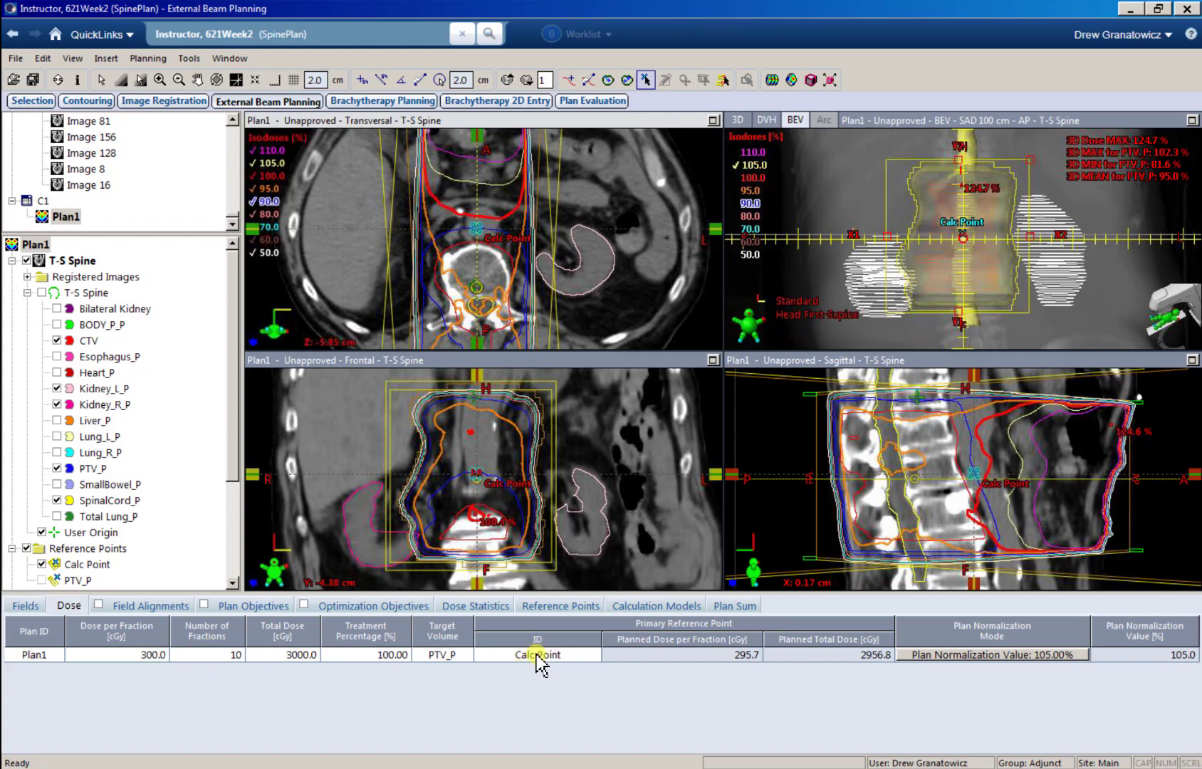
pyautogui.click(940, 658)
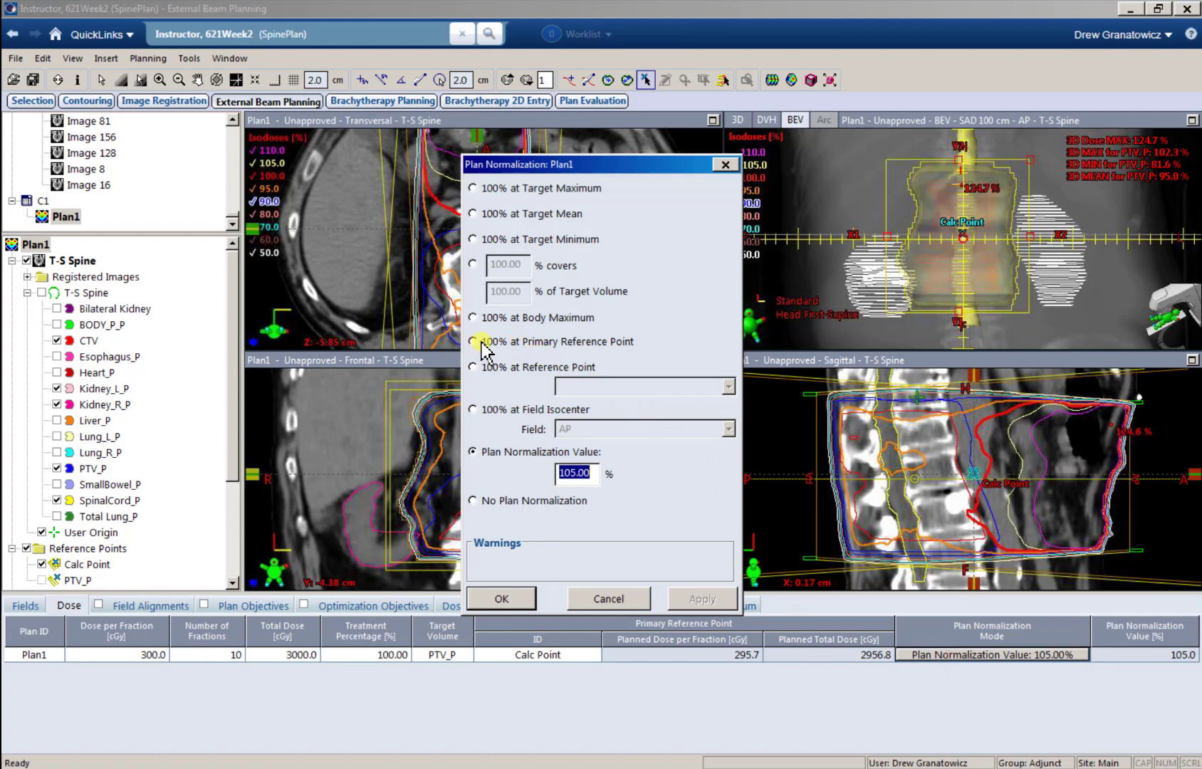
pyautogui.click(579, 345)
pyautogui.click(515, 600)
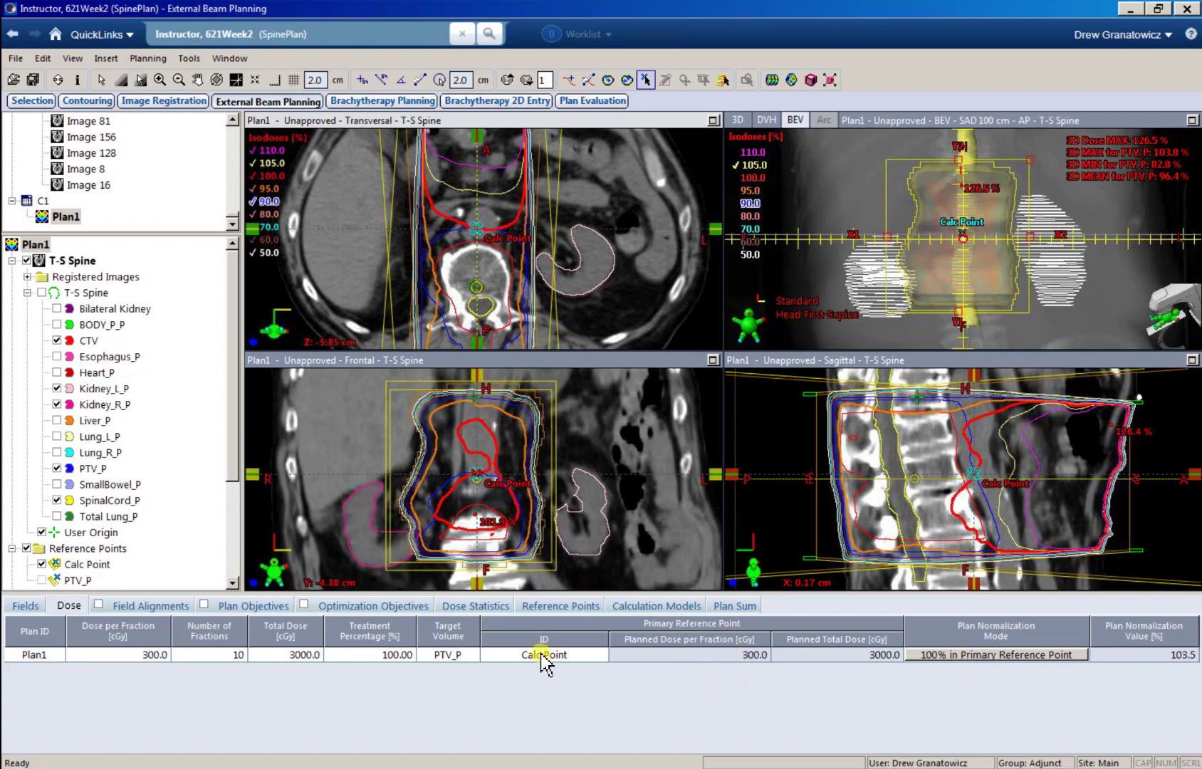
# Step: Move Calc Point to about X -2.72, Y -3.03 cm on the patient's right, and review the fields table and field weights
pyautogui.moveTo(477, 224)
pyautogui.mouseDown()
pyautogui.moveTo(465, 232)
pyautogui.moveTo(495, 245)
pyautogui.moveTo(477, 257)
pyautogui.moveTo(467, 235)
pyautogui.moveTo(445, 260)
pyautogui.moveTo(460, 276)
pyautogui.moveTo(433, 252)
pyautogui.moveTo(441, 246)
pyautogui.mouseUp()
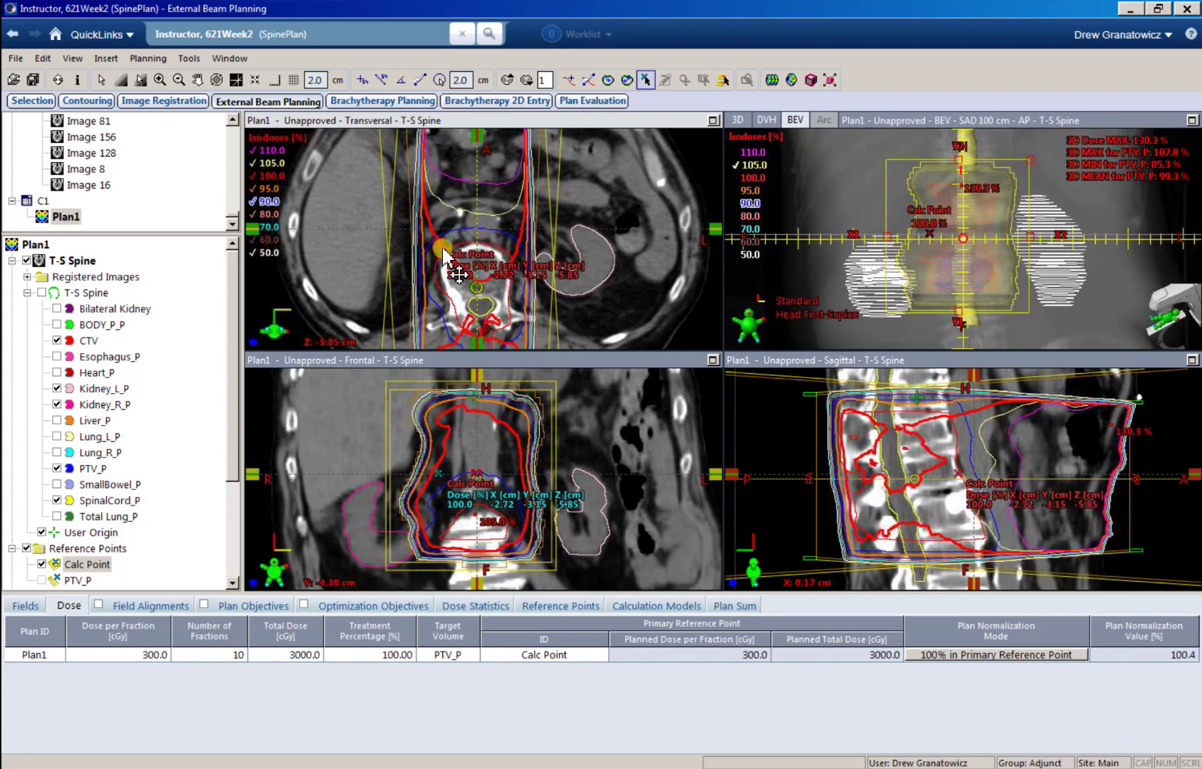
pyautogui.click(26, 606)
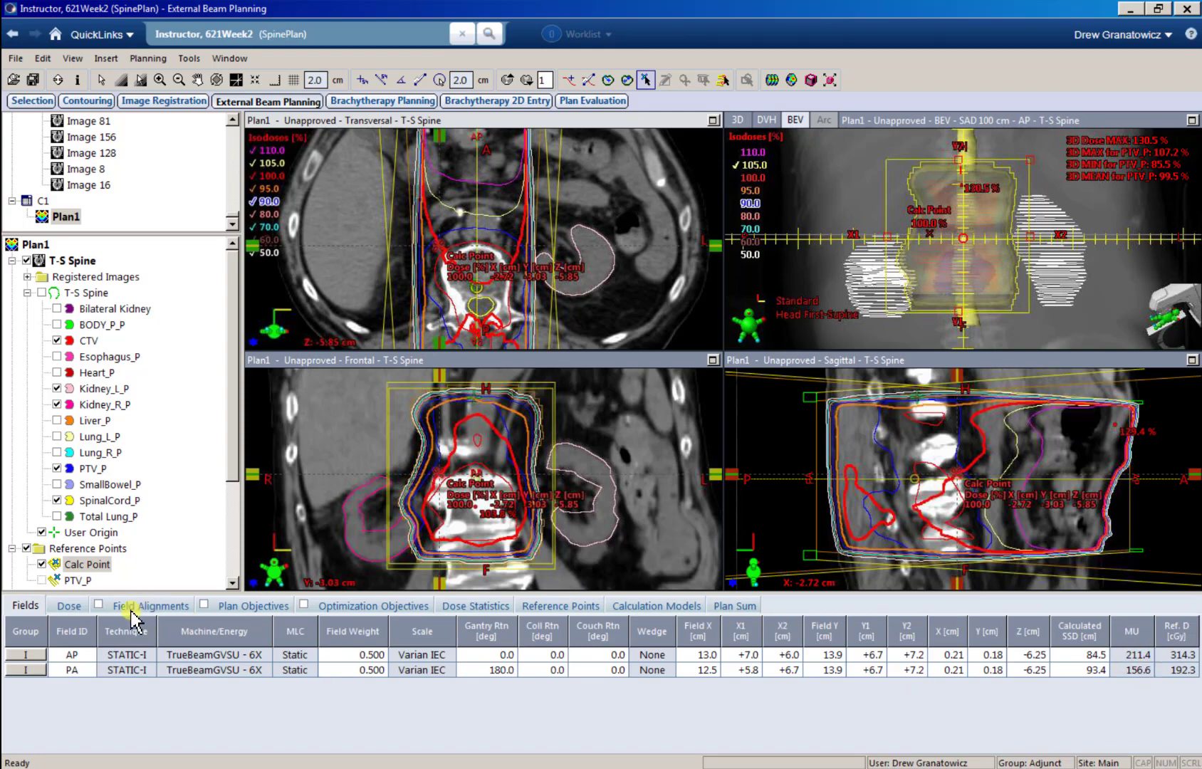
pyautogui.click(69, 605)
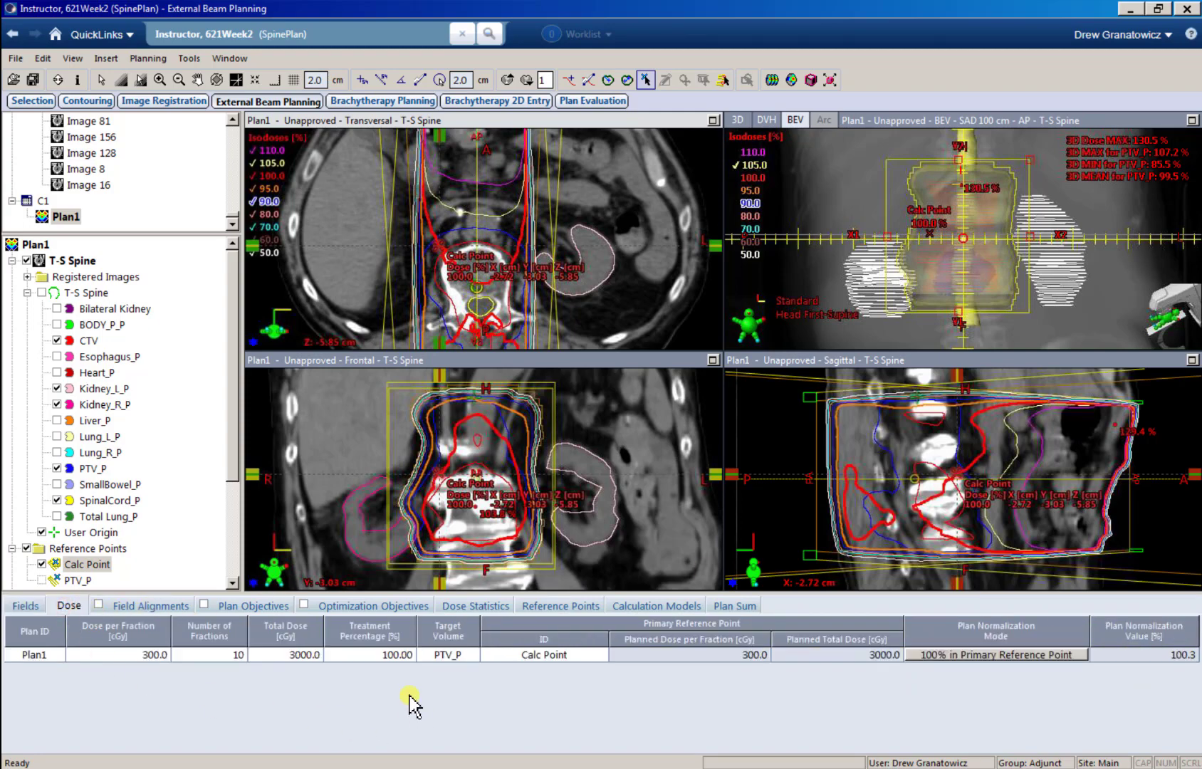
pyautogui.press('F6')
pyautogui.click(783, 742)
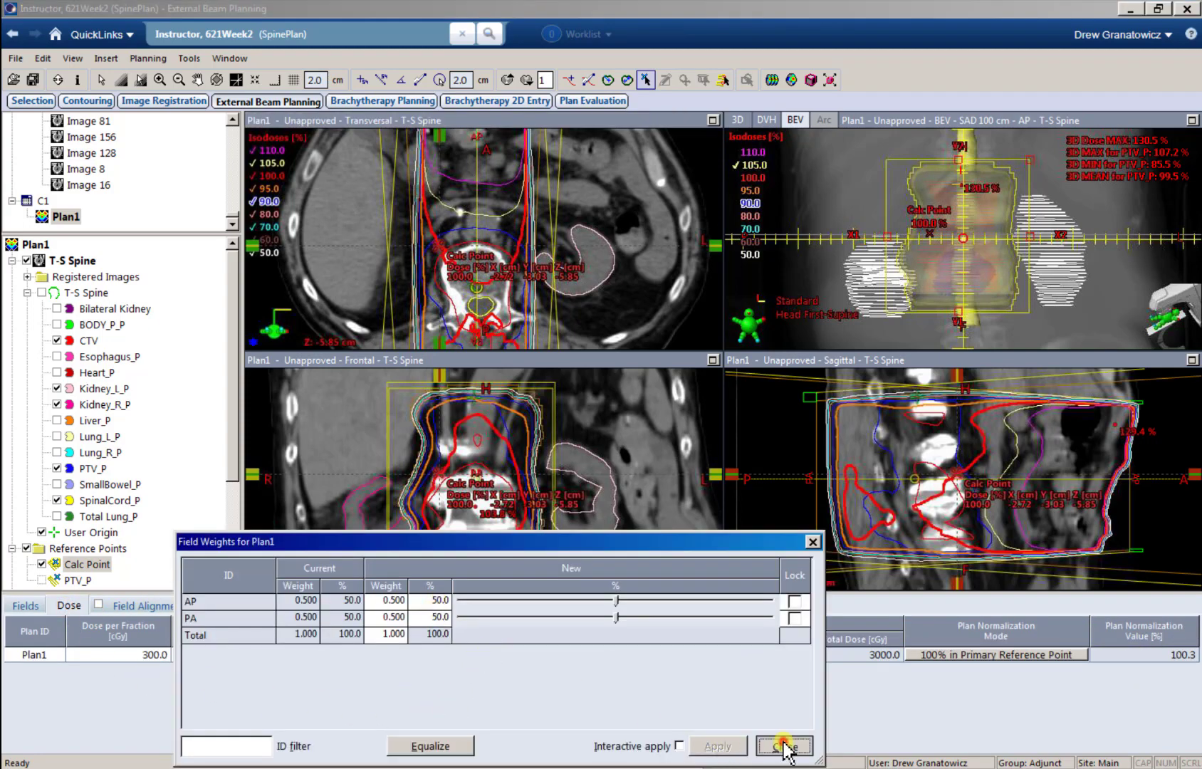
# Step: Try Calc Point at about X -1.49, Y -4.44 and X 3.13, Y -0.32 cm, and place it in front of the vertebra at about X -0.20, Y -4.75 cm
pyautogui.moveTo(437, 246); pyautogui.dragTo(452, 227)
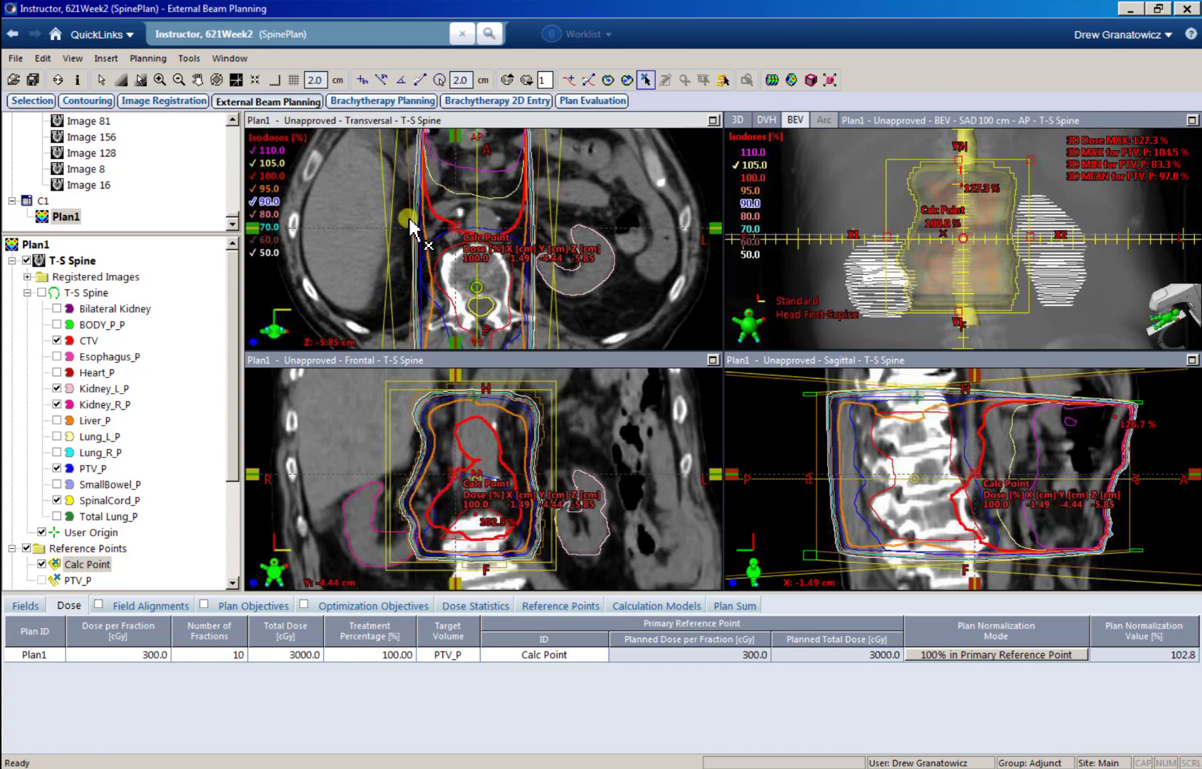
pyautogui.moveTo(458, 228); pyautogui.dragTo(500, 290)
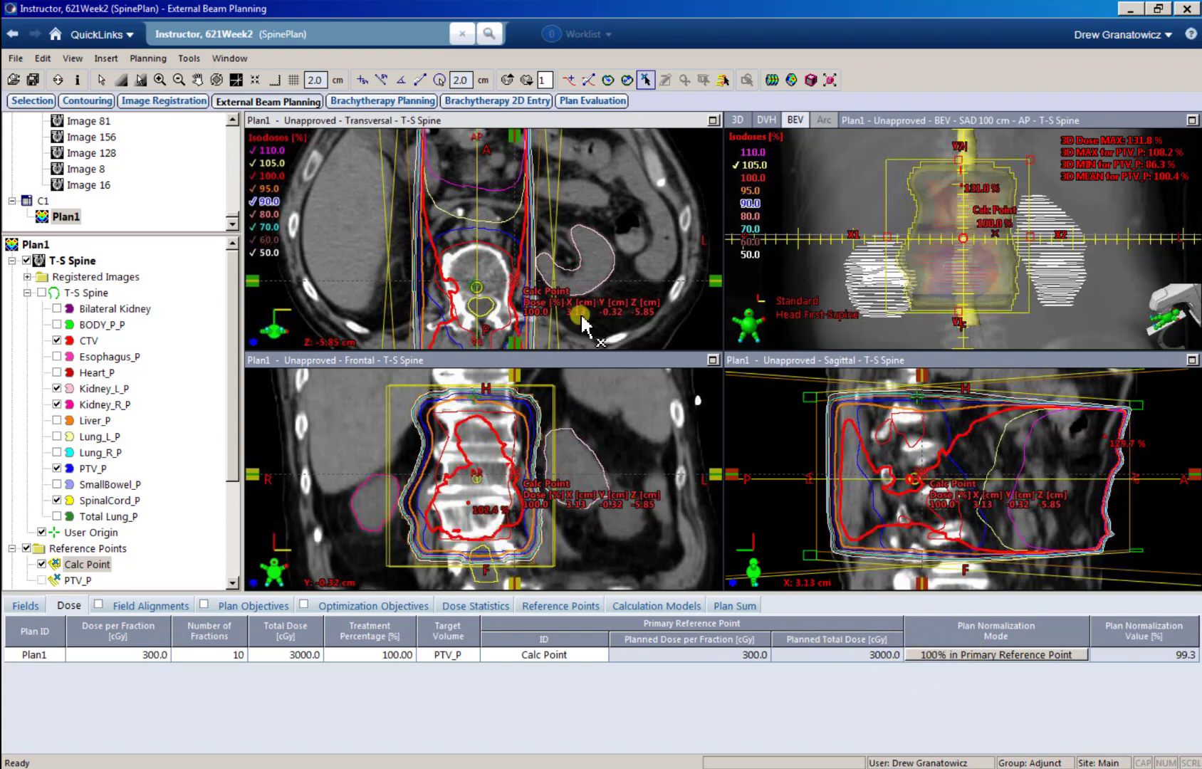
pyautogui.moveTo(518, 241); pyautogui.dragTo(479, 233)
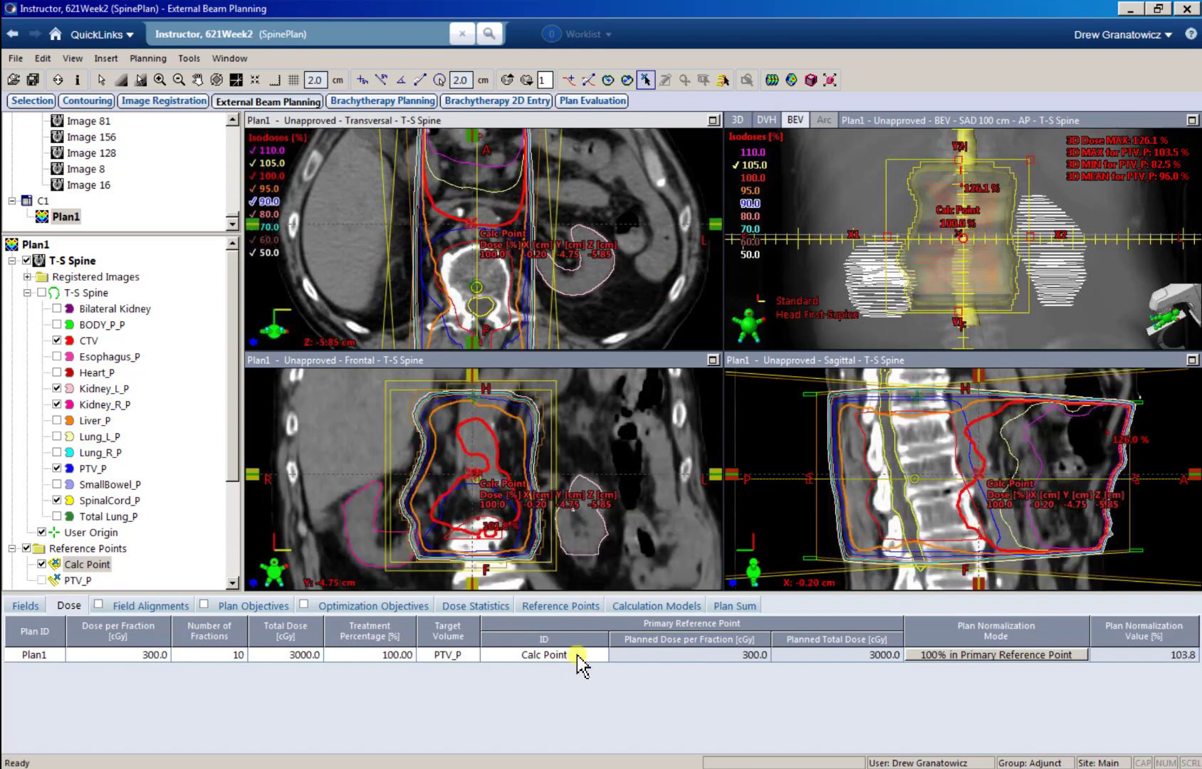
# Step: Set the primary reference point of Plan1 back to PTV_P and acknowledge the normalization warning
pyautogui.click(577, 656)
pyautogui.click(600, 658)
pyautogui.click(545, 677)
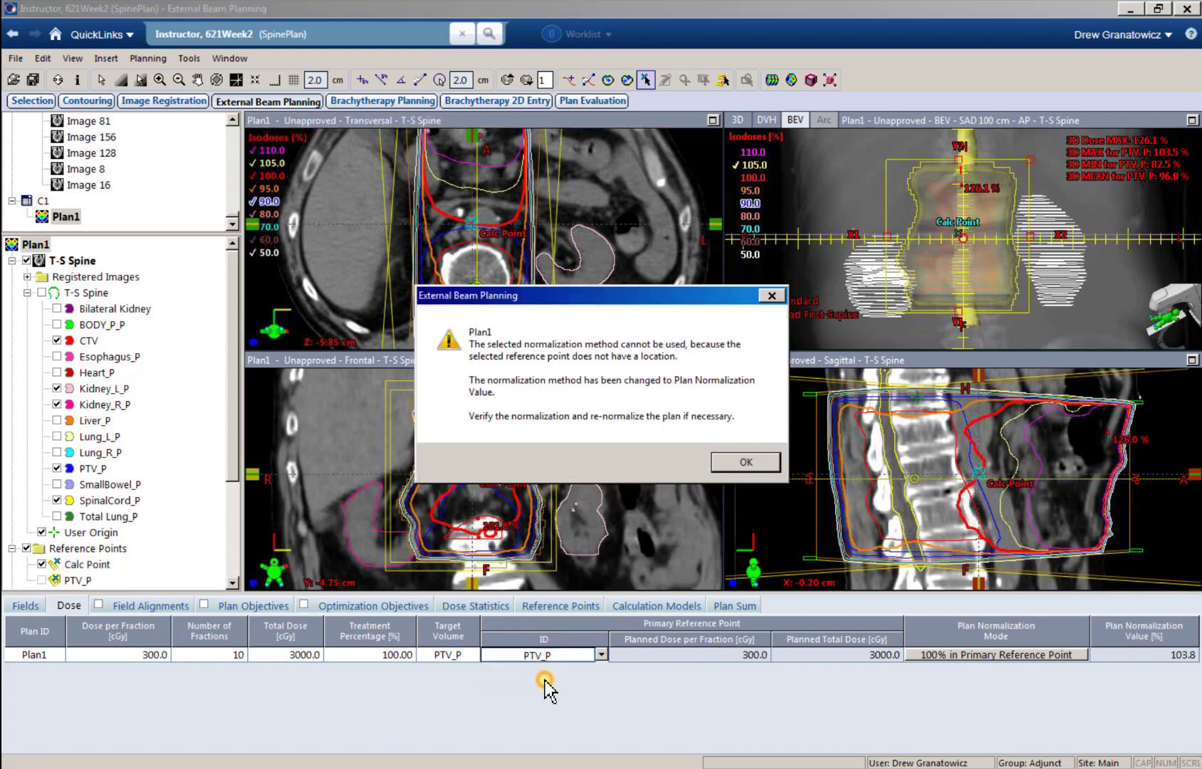
pyautogui.click(739, 462)
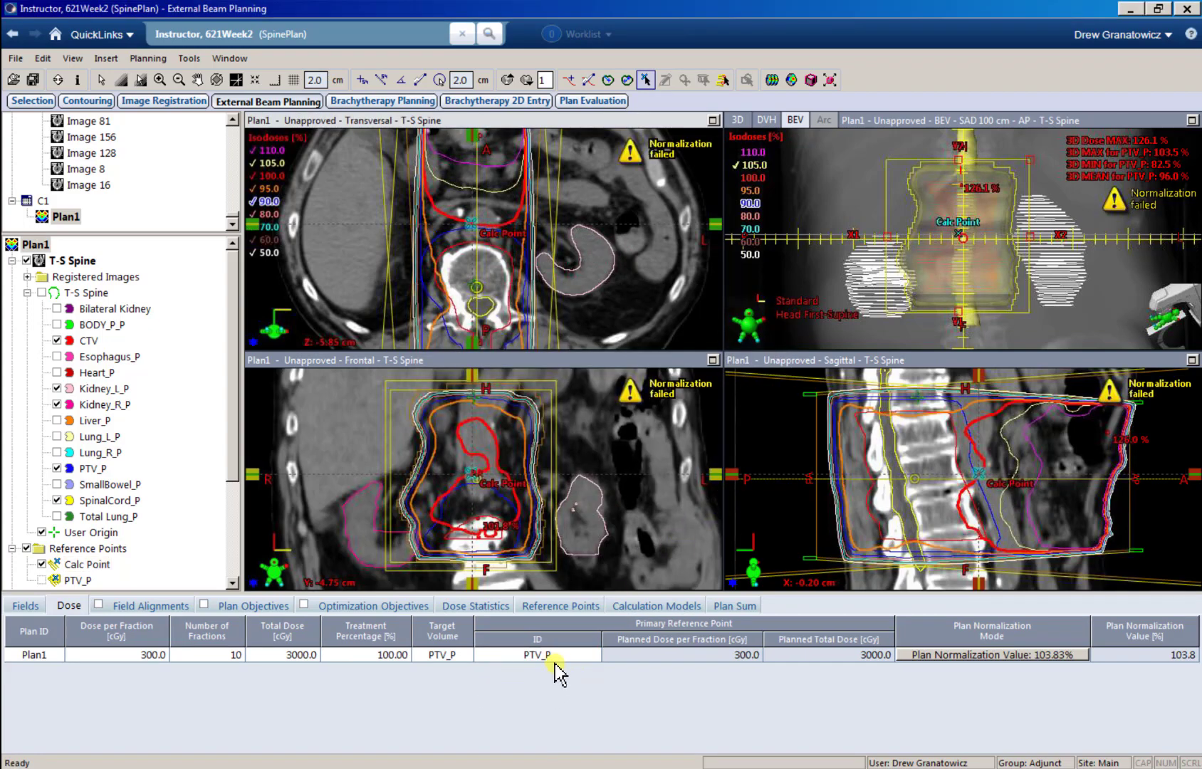
# Step: Normalize Plan1 to 100% at Reference Point, using Calc Point as the reference point
pyautogui.doubleClick(924, 654)
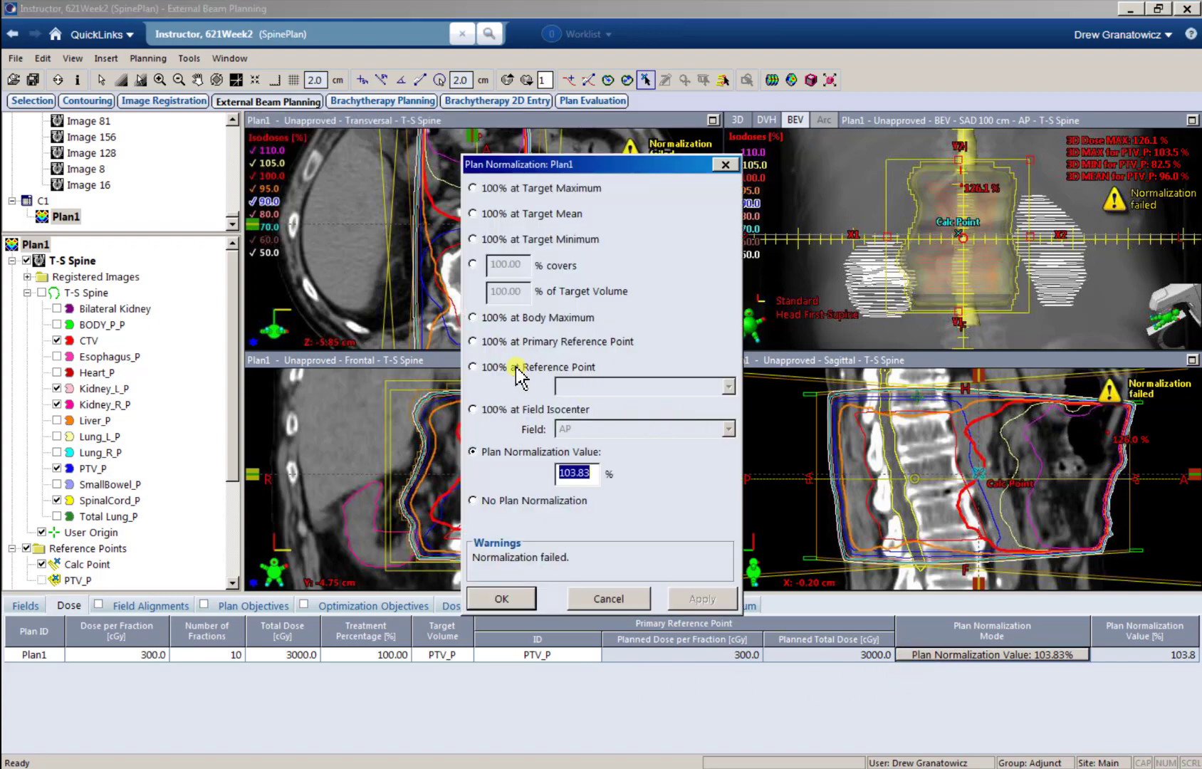
pyautogui.click(514, 367)
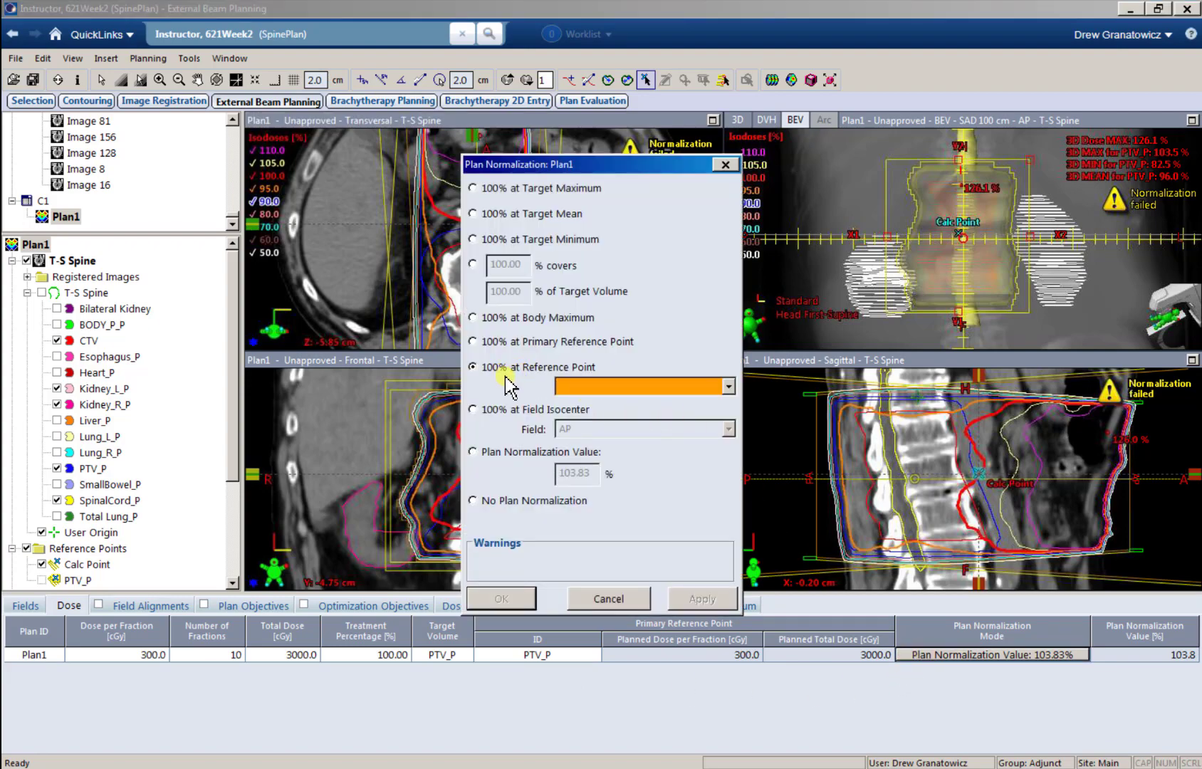
pyautogui.click(727, 386)
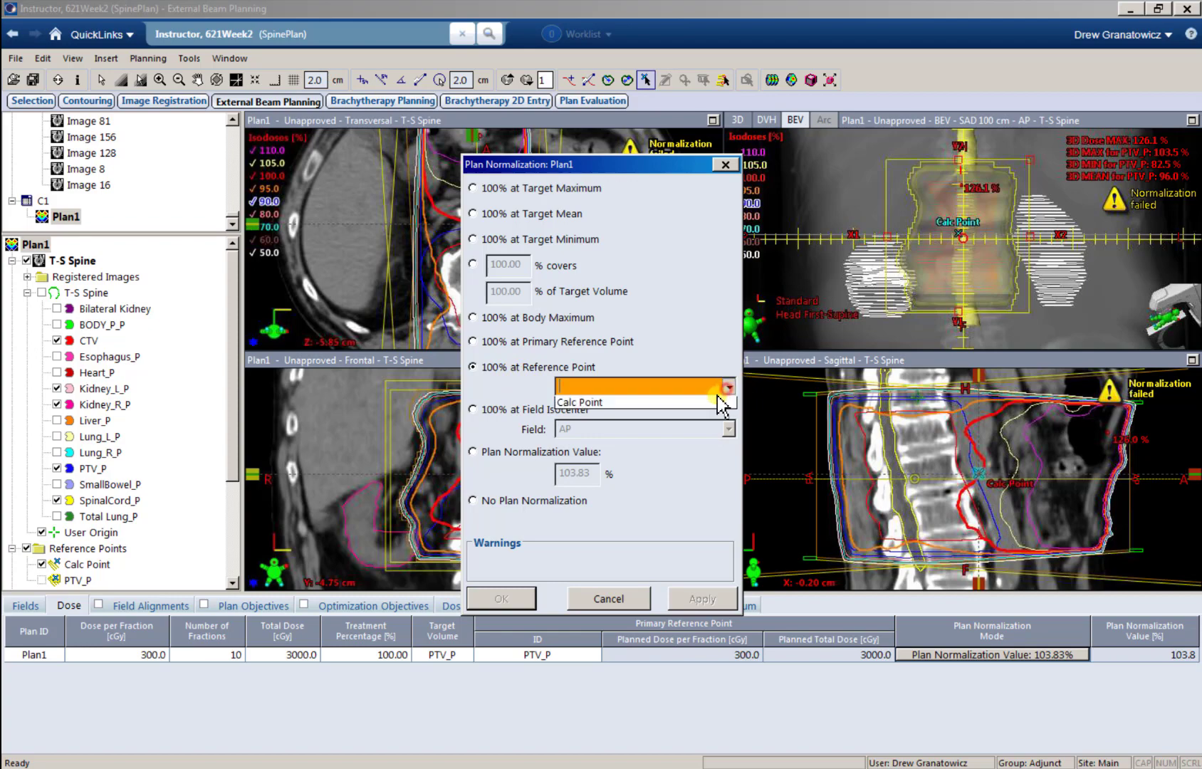
pyautogui.click(590, 405)
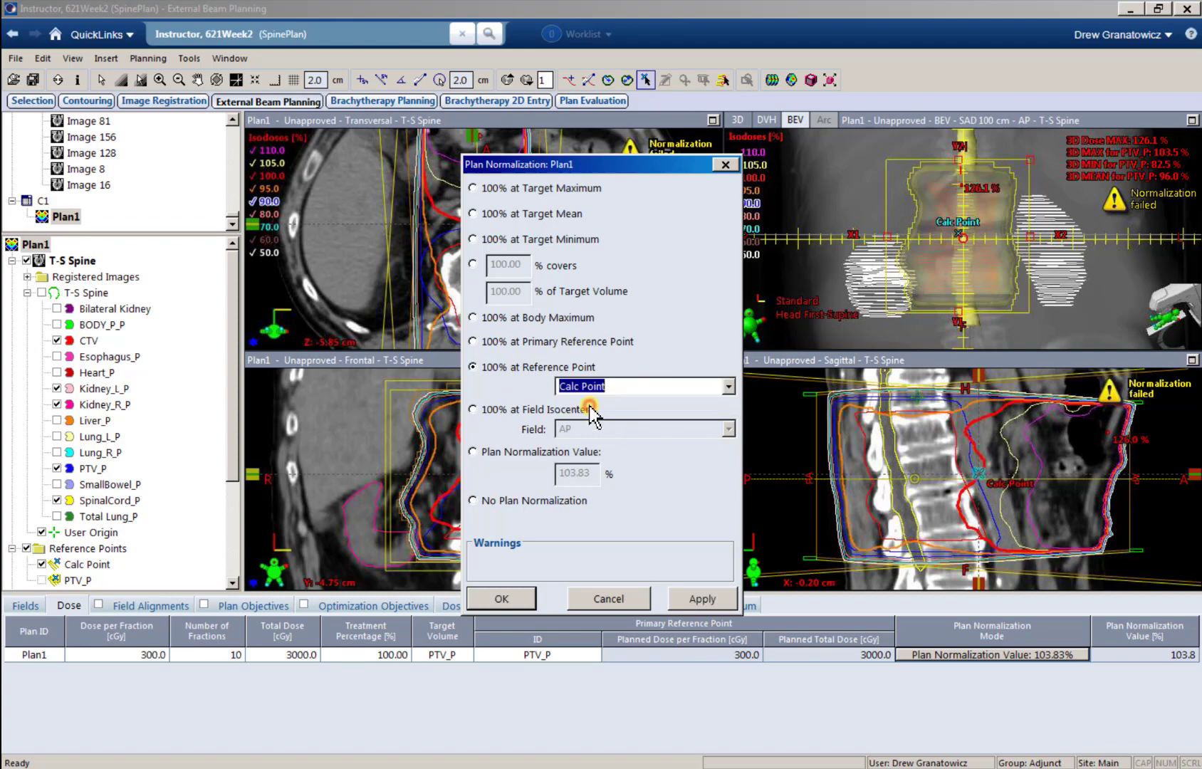
pyautogui.click(501, 596)
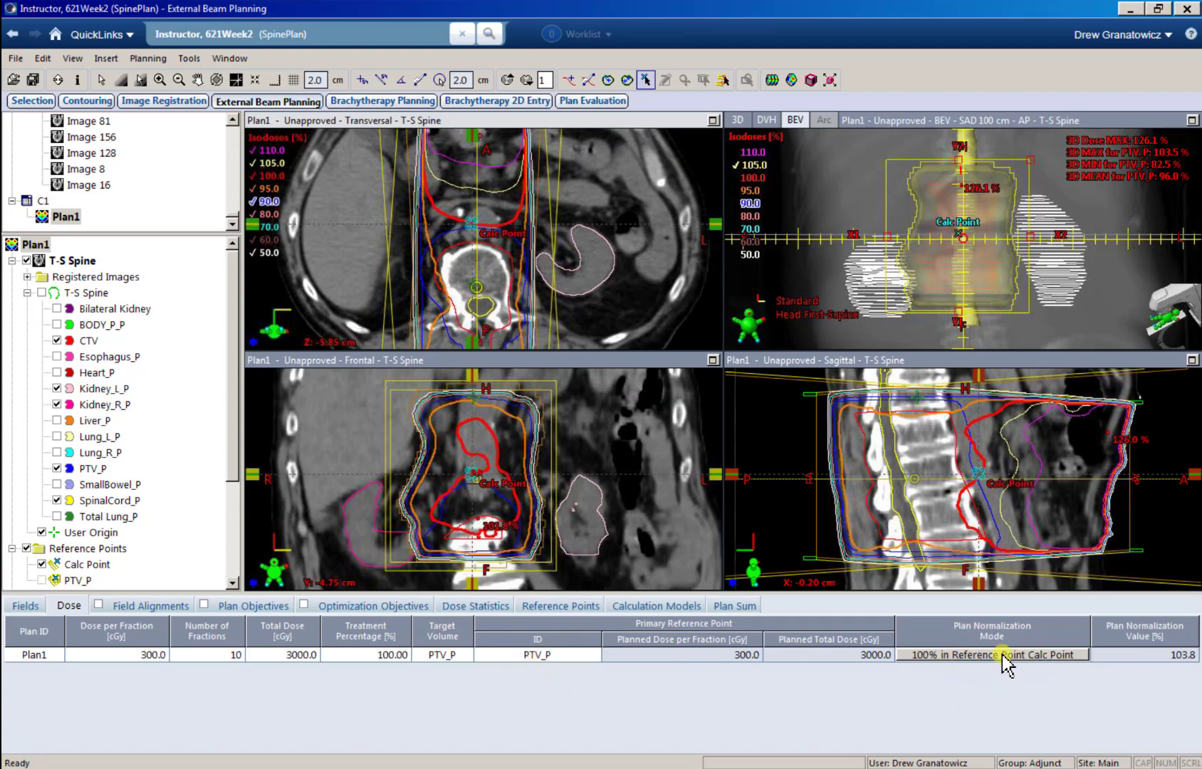
# Step: Try Calc Point at about X 3.50, Y -2.66 and X 1.03, Y -4.50 cm, and leave it anterior to the vertebra at about X -0.14, Y -5.00 cm
pyautogui.moveTo(470, 227); pyautogui.dragTo(520, 250)
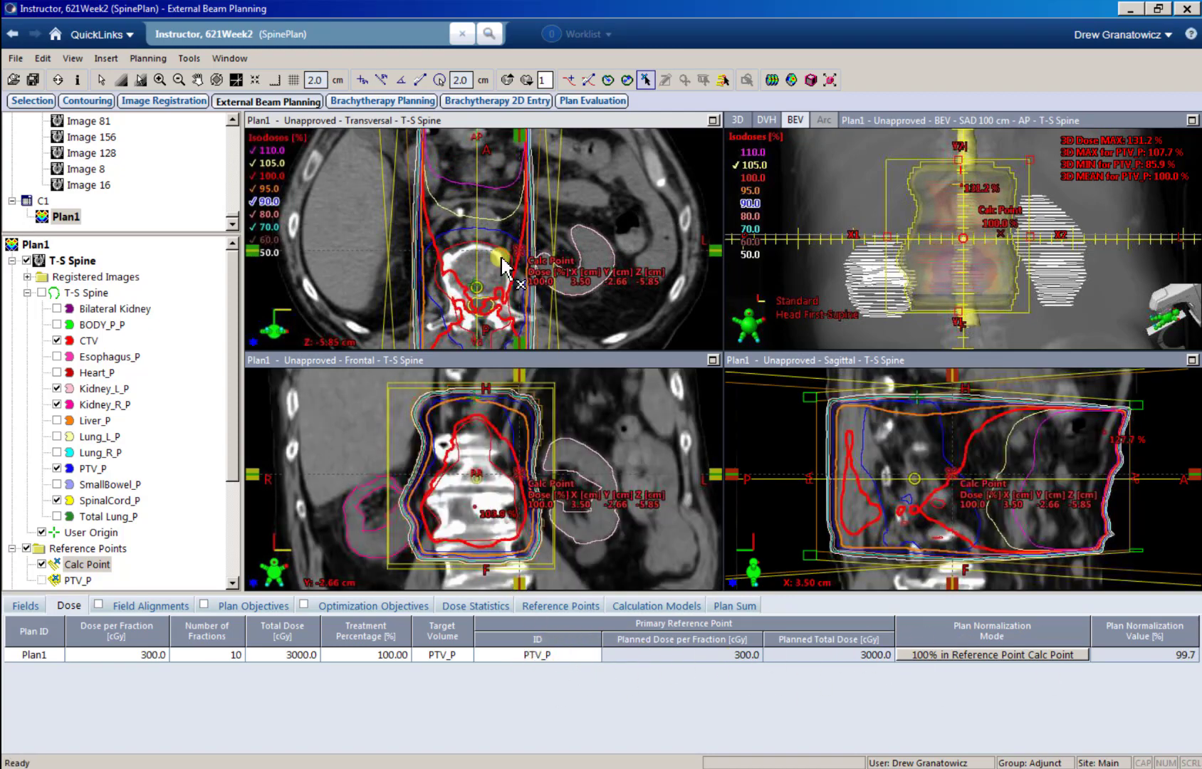
pyautogui.moveTo(519, 249); pyautogui.dragTo(486, 226)
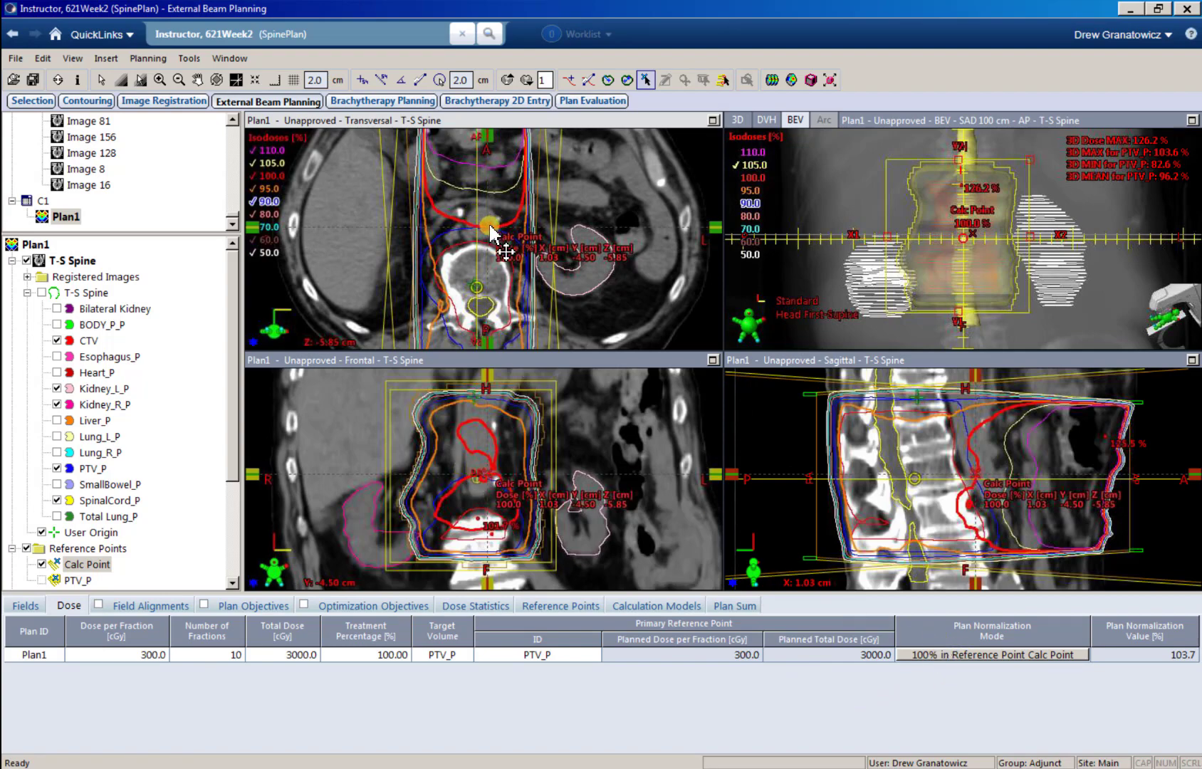
pyautogui.moveTo(489, 226); pyautogui.dragTo(472, 220)
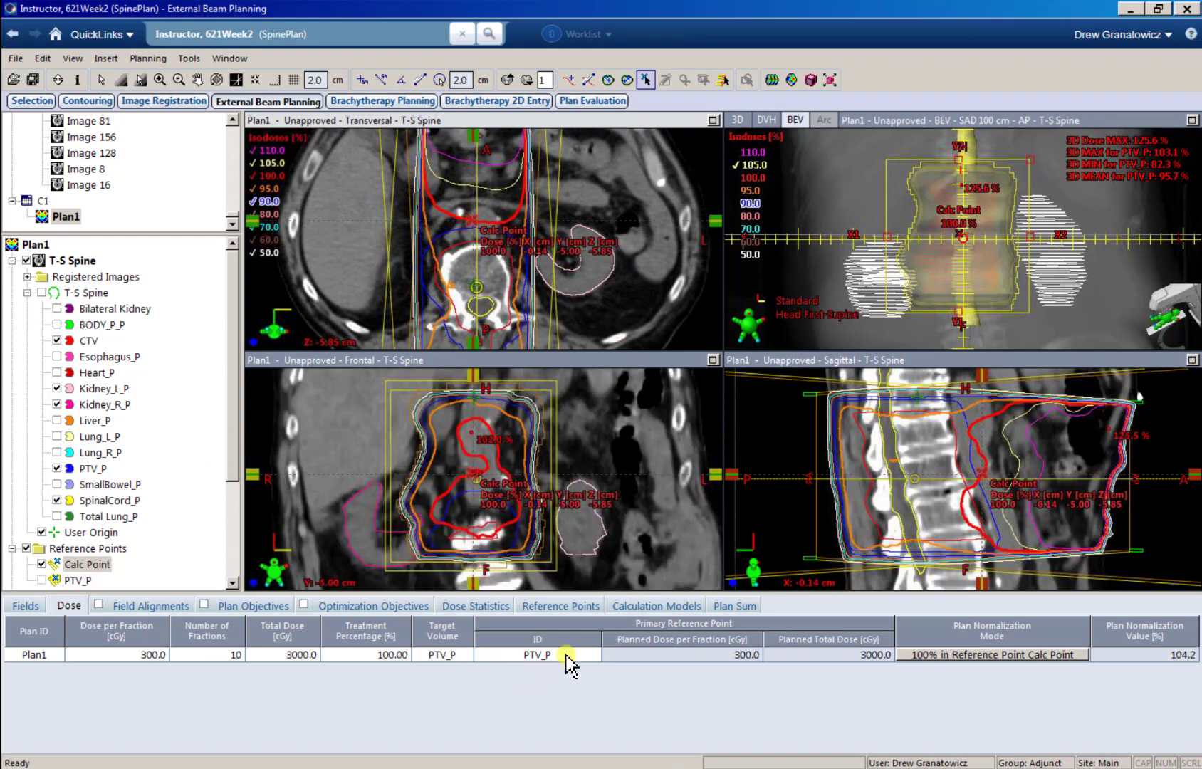
# Step: Compare the target volume coverage and Plan Normalization Value options for Plan1, and accept a Plan Normalization Value of 100%
pyautogui.doubleClick(929, 656)
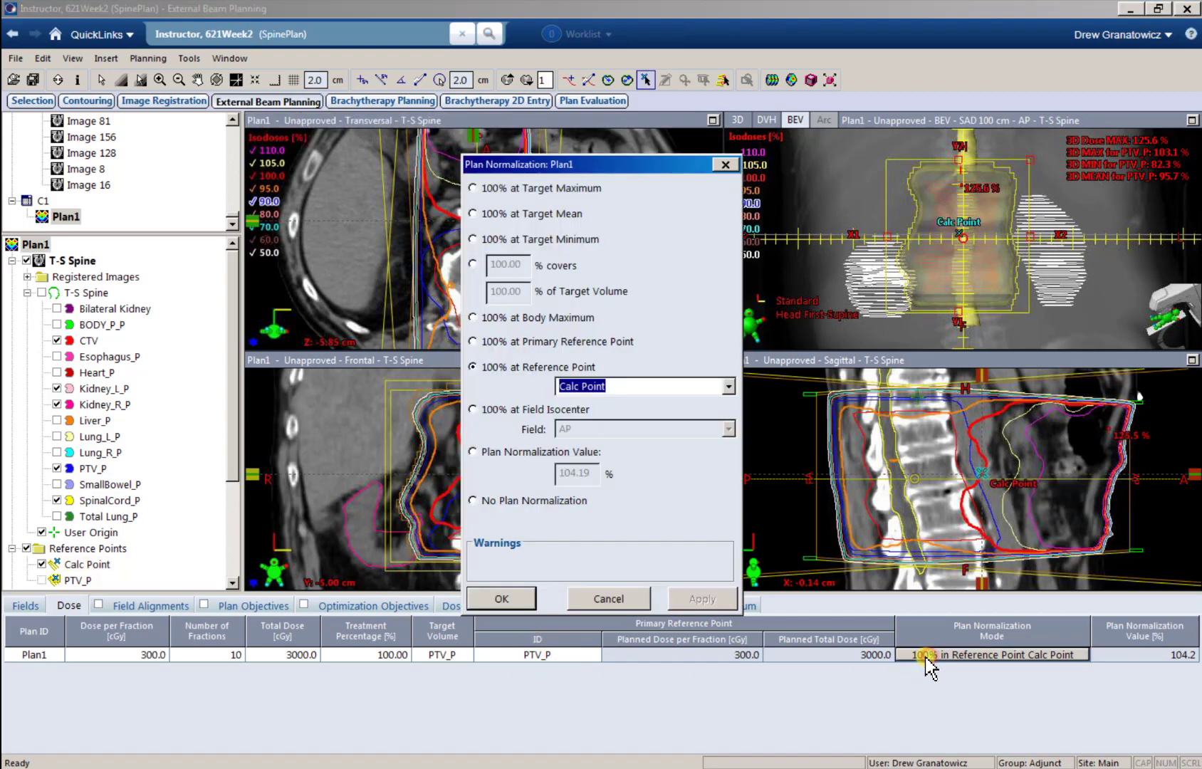
pyautogui.click(473, 264)
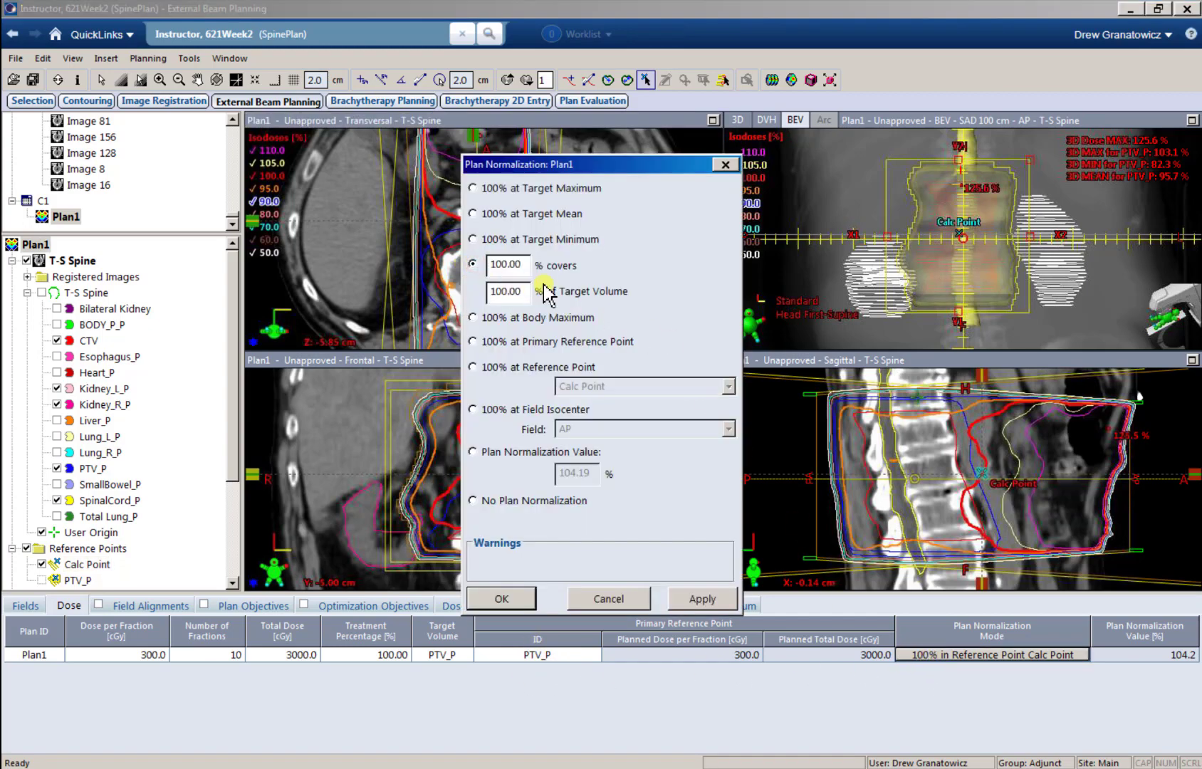
pyautogui.click(474, 451)
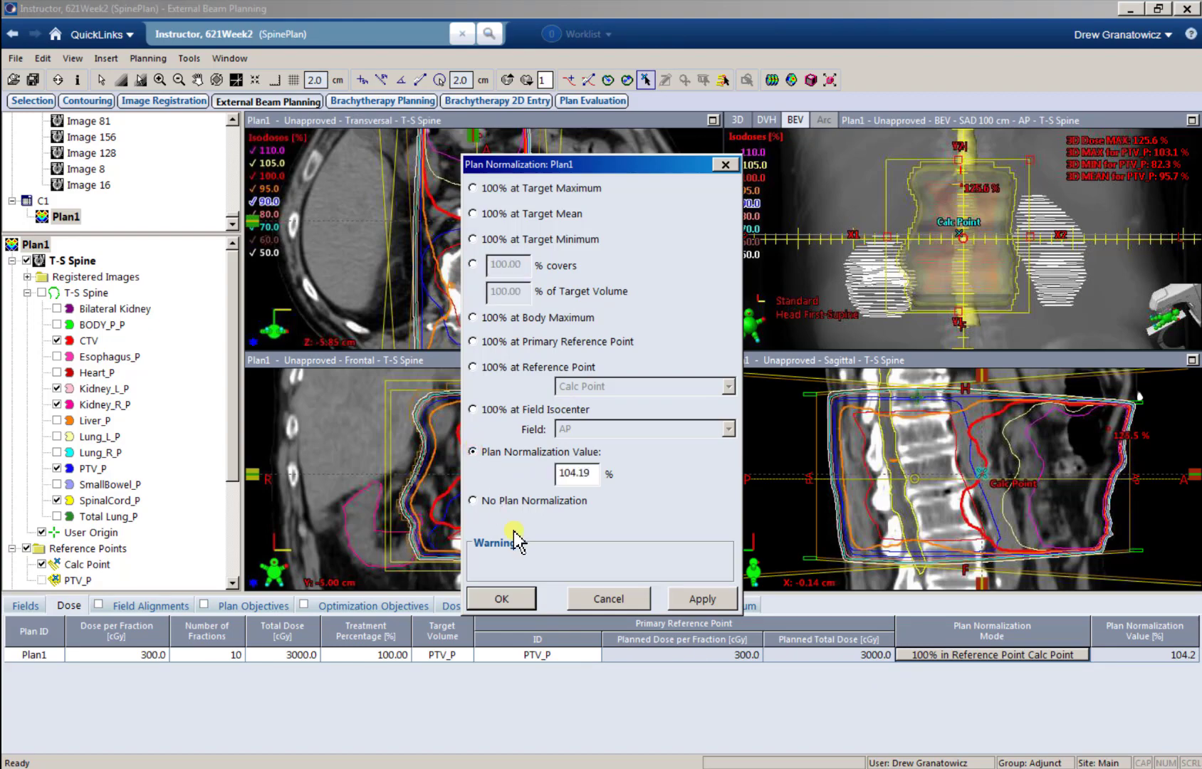
pyautogui.click(471, 265)
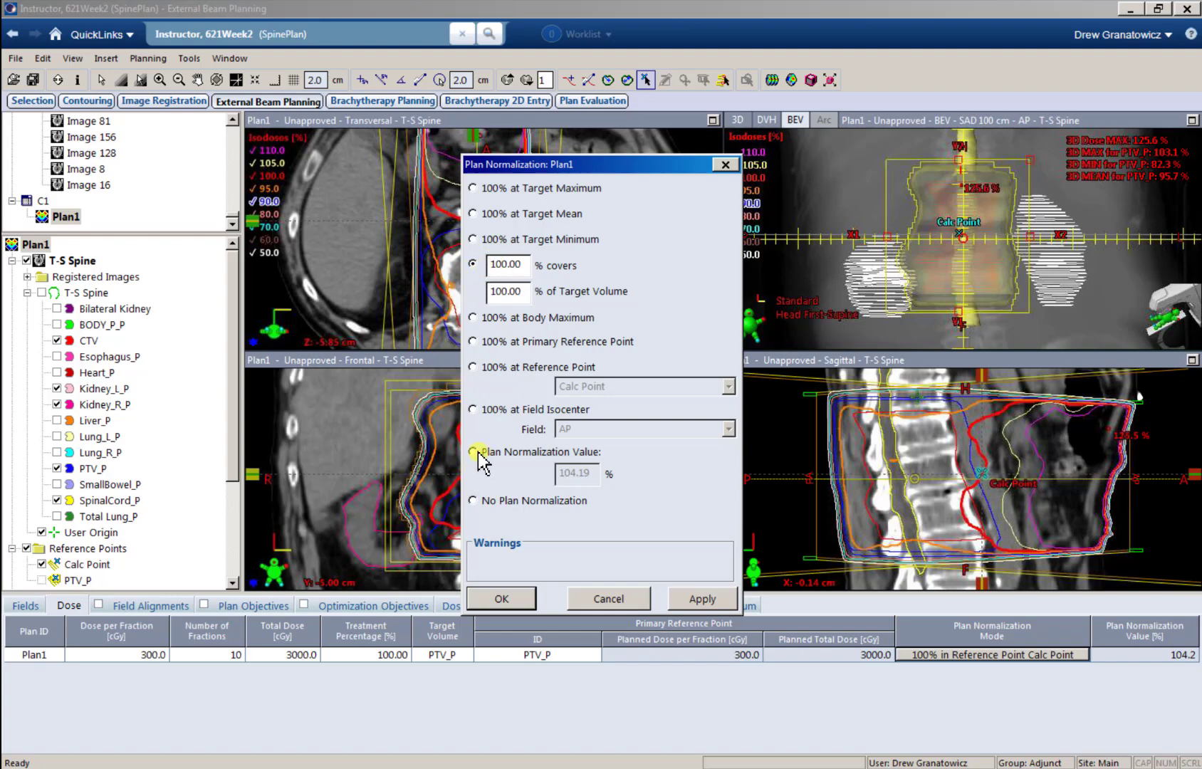
pyautogui.click(474, 451)
pyautogui.click(473, 263)
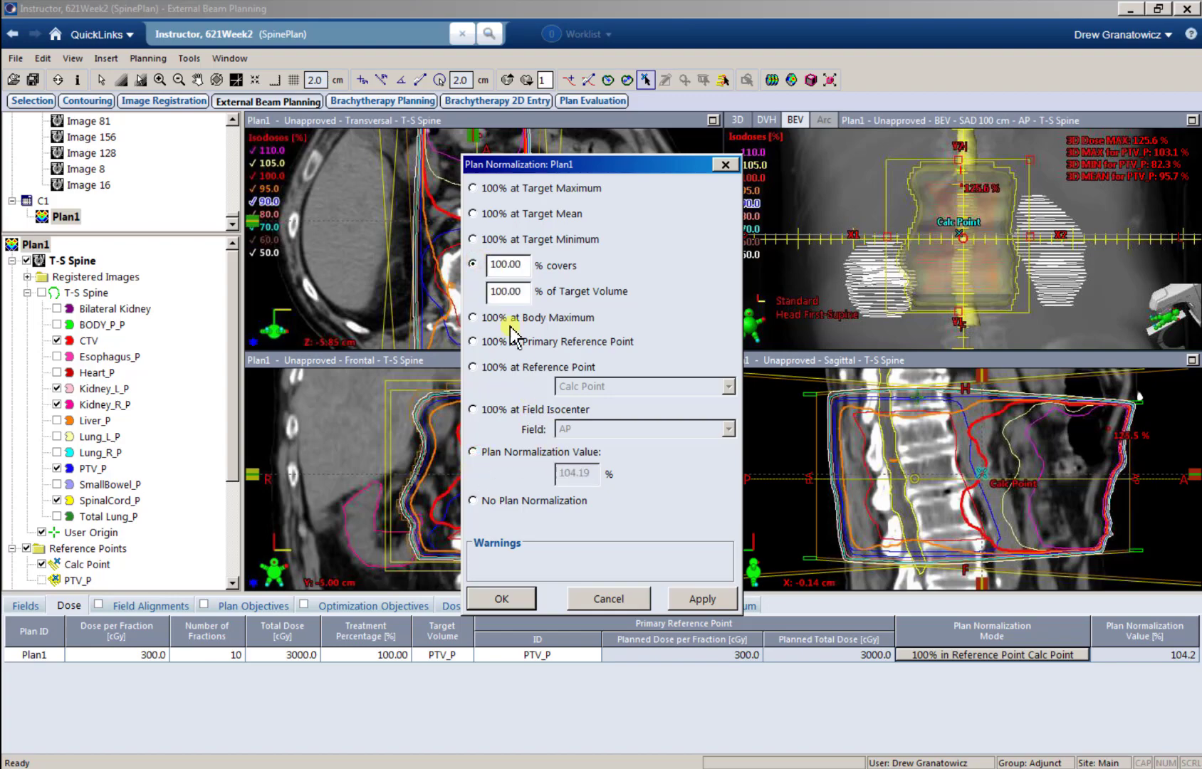
pyautogui.moveTo(547, 165); pyautogui.dragTo(623, 179)
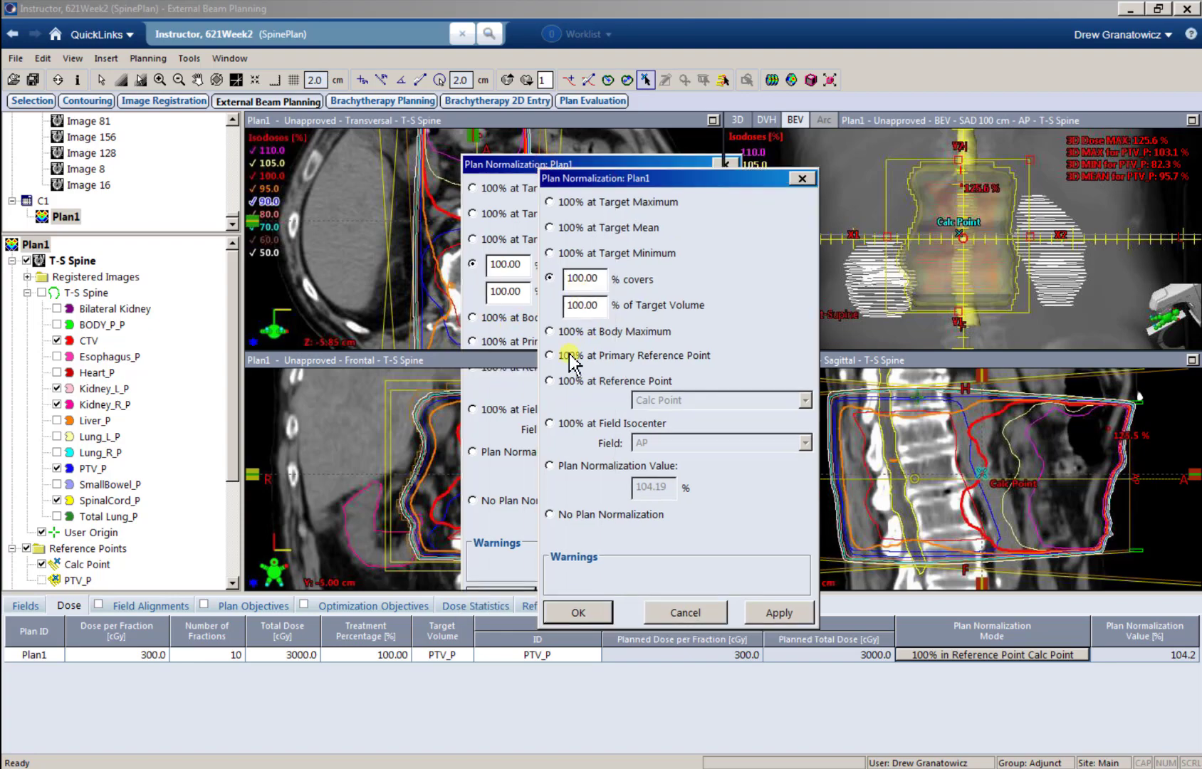
pyautogui.click(582, 467)
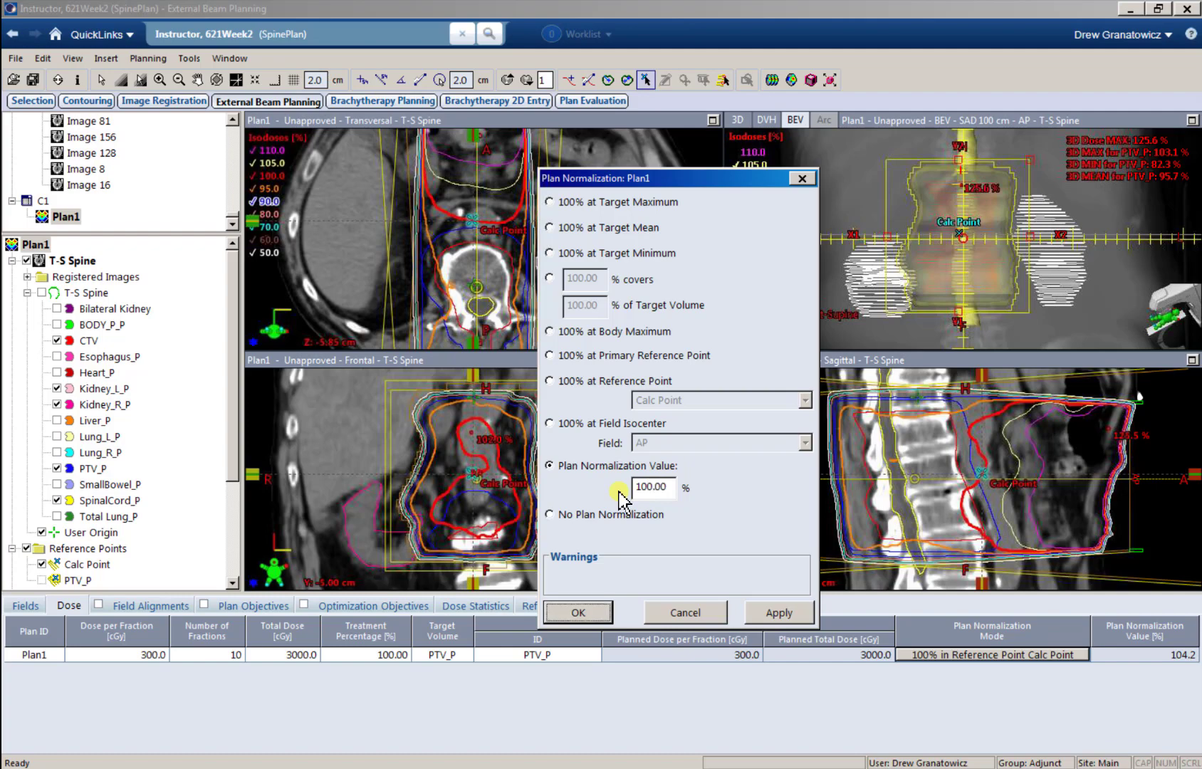
pyautogui.click(554, 614)
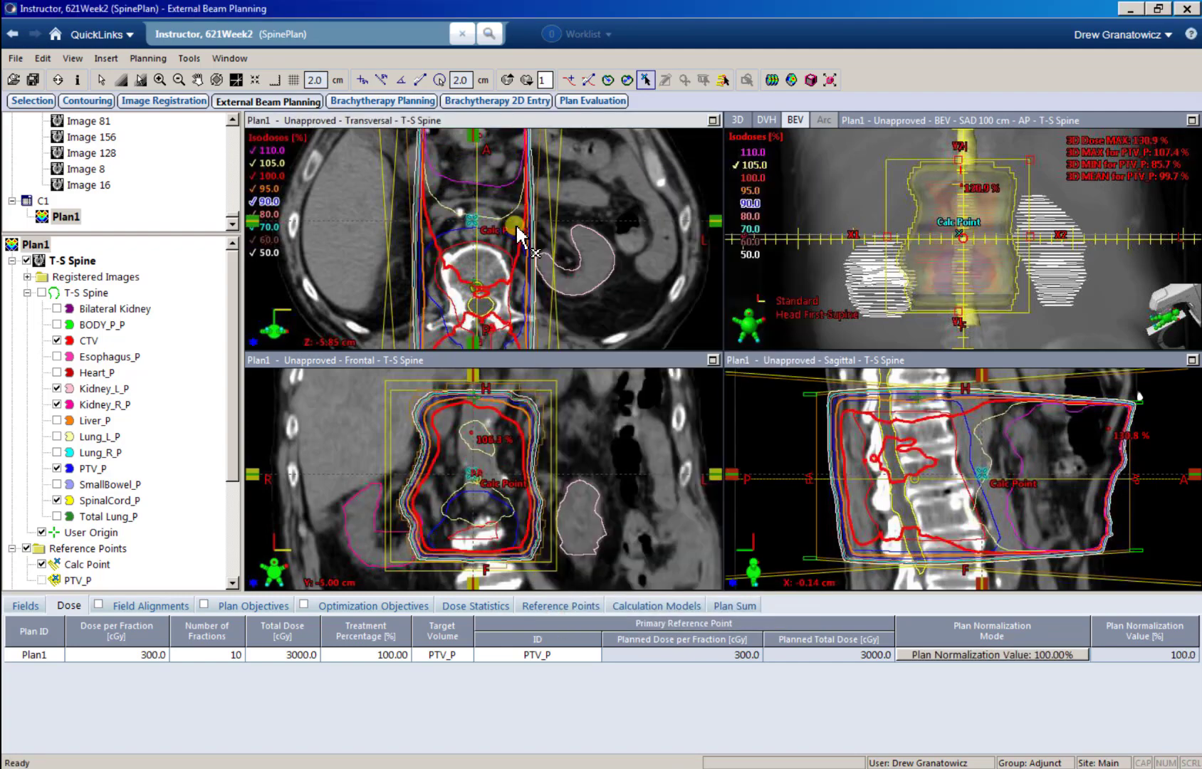
# Step: Shift the field weighting of Plan1 towards the posterior beam, with AP at 0.451 and PA at 0.549, and apply it
pyautogui.keyDown('ctrl'); pyautogui.scroll(-3, 518, 230); pyautogui.keyUp('ctrl')
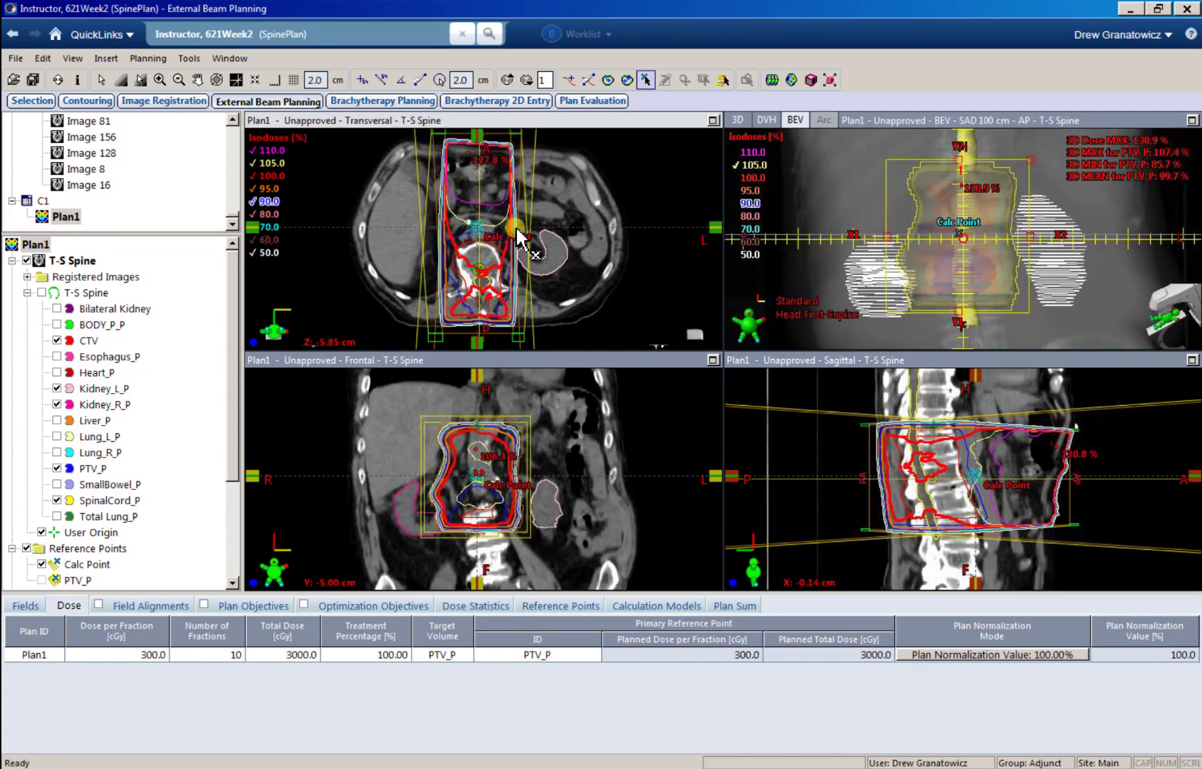
pyautogui.keyDown('ctrl'); pyautogui.moveTo(519, 228); pyautogui.dragTo(524, 227); pyautogui.keyUp('ctrl')
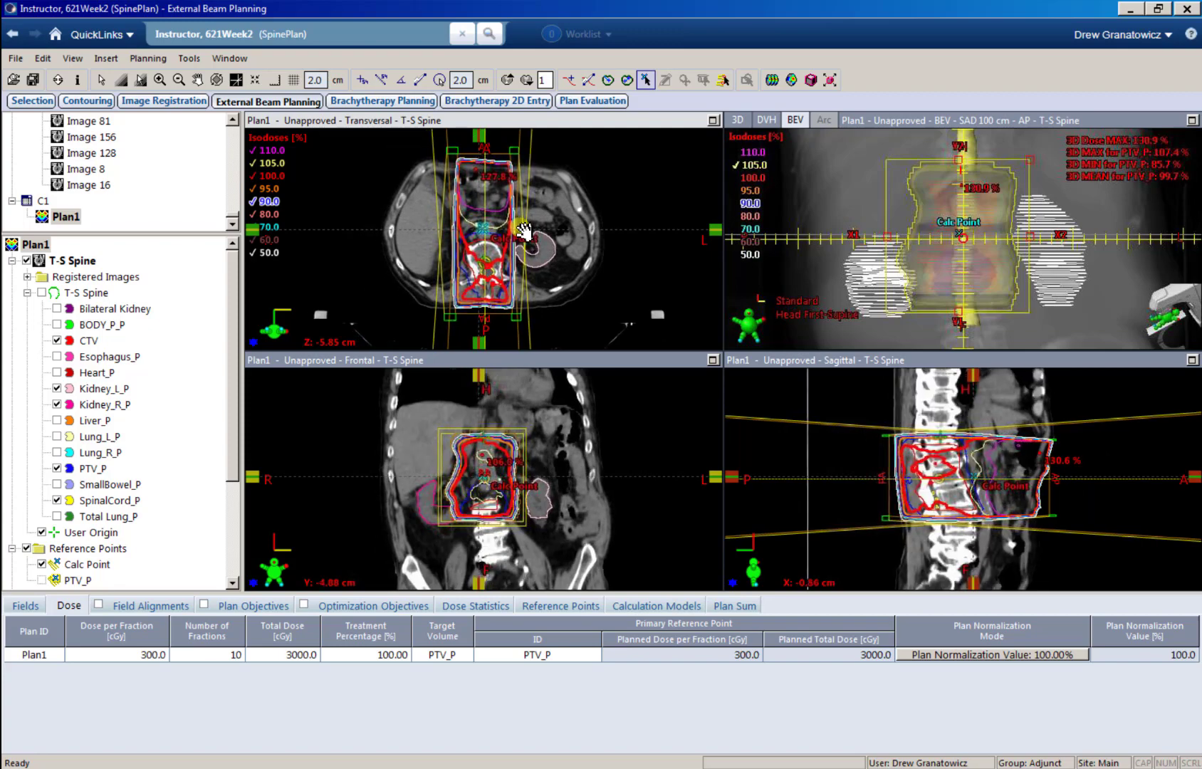
pyautogui.keyDown('ctrl'); pyautogui.scroll(1, 521, 228); pyautogui.keyUp('ctrl')
pyautogui.keyDown('ctrl'); pyautogui.scroll(-1, 521, 228); pyautogui.keyUp('ctrl')
pyautogui.keyDown('ctrl'); pyautogui.scroll(1, 522, 230); pyautogui.keyUp('ctrl')
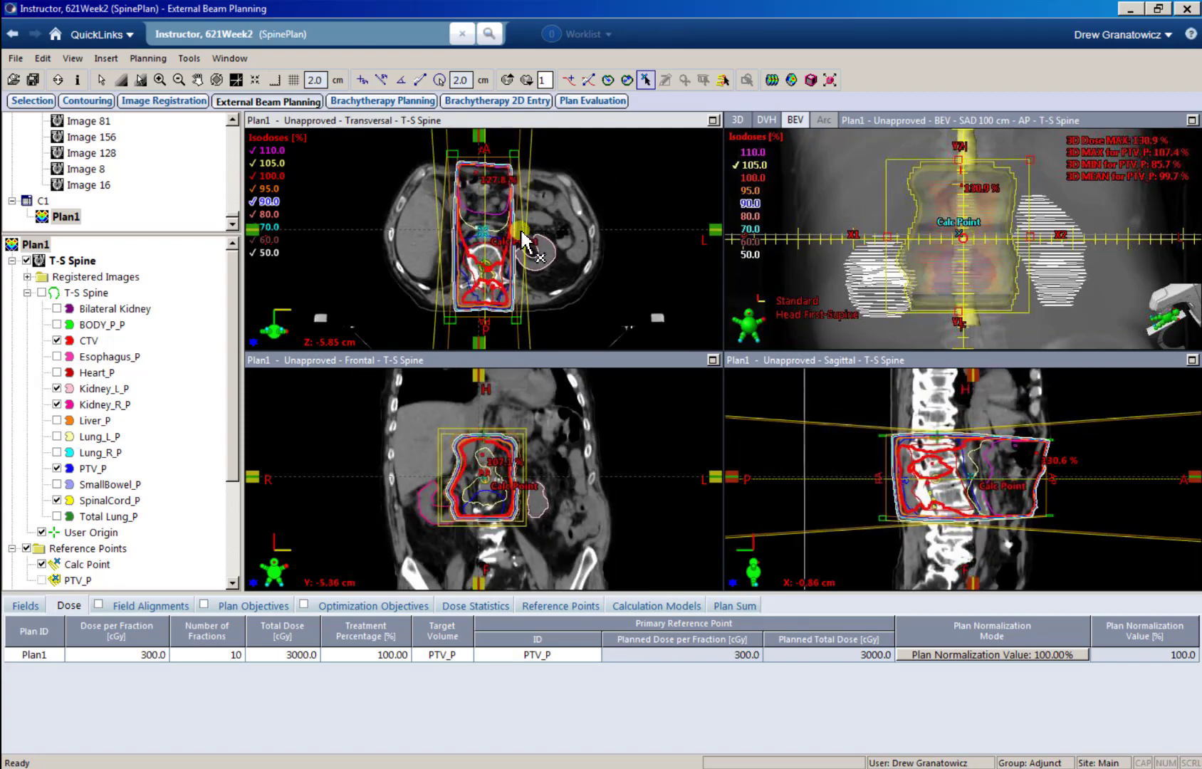
pyautogui.moveTo(523, 239); pyautogui.dragTo(540, 235)
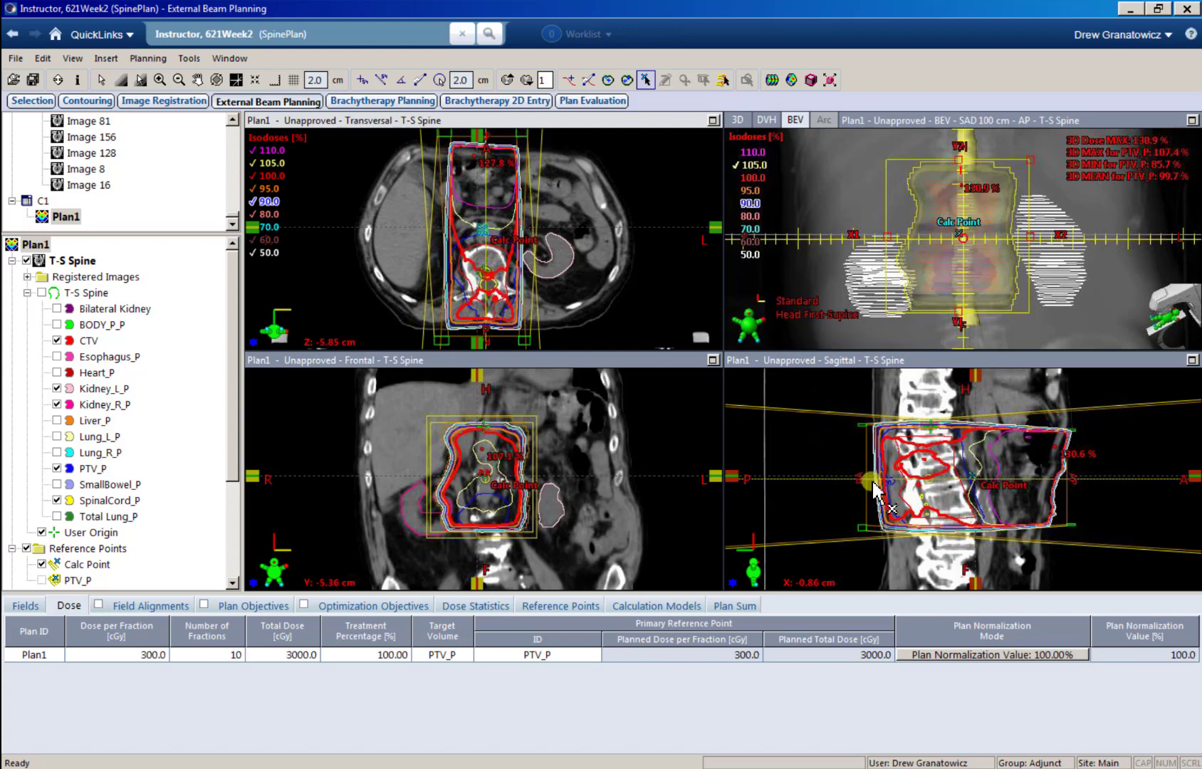
pyautogui.hotkey('ctrl', 'w')
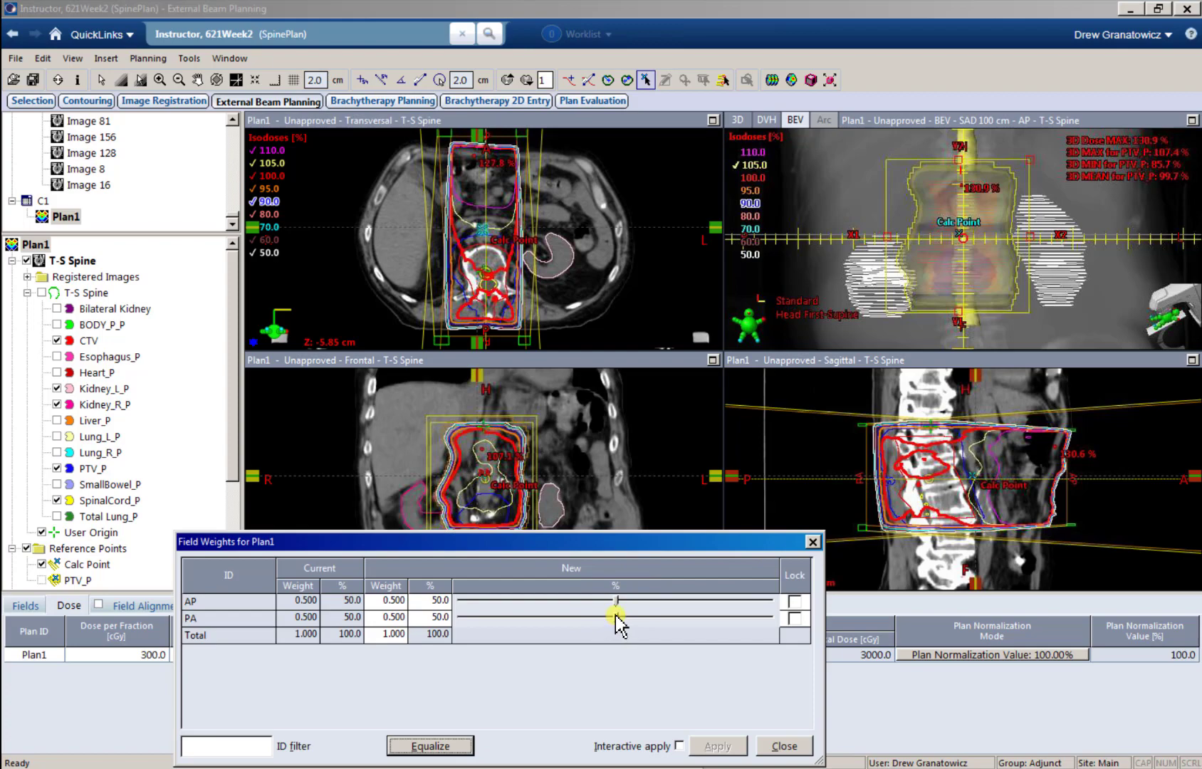
pyautogui.moveTo(616, 617); pyautogui.dragTo(631, 616)
pyautogui.click(719, 753)
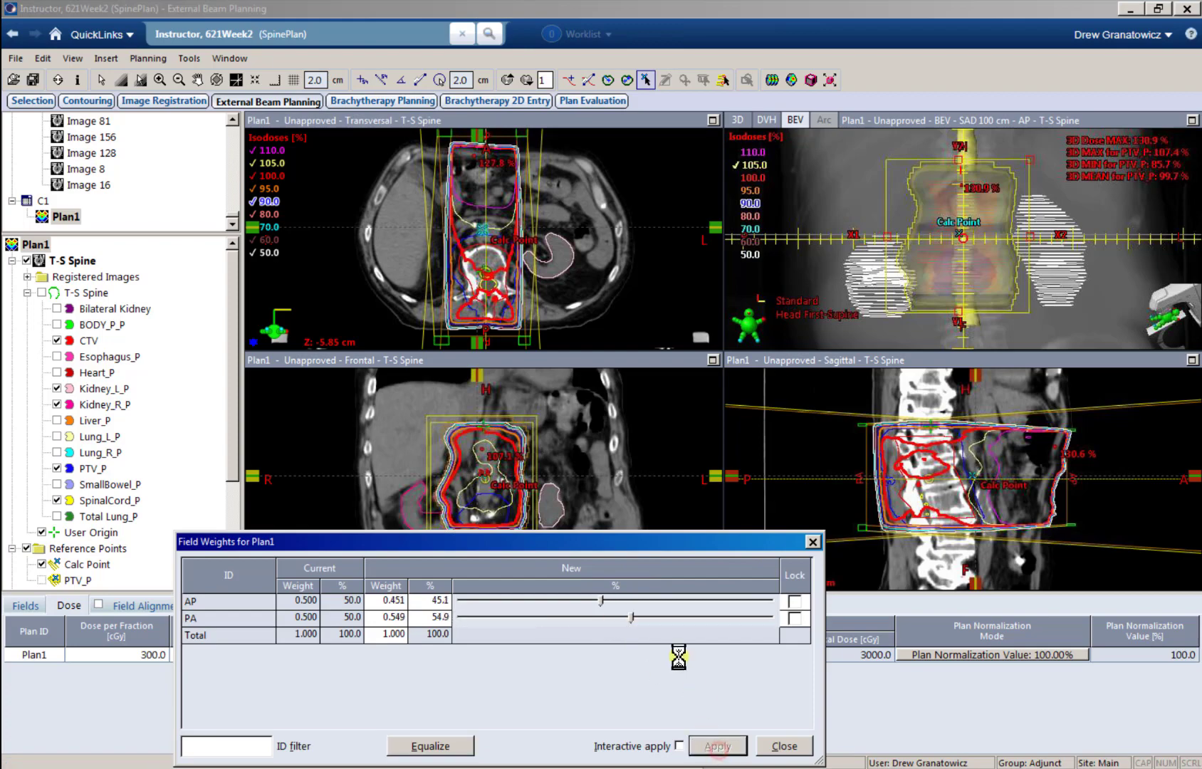
# Step: Try field weights of AP 0.410 / PA 0.590 and AP 0.377 / PA 0.623, checking the isodoses on neighbouring transversal slices
pyautogui.moveTo(629, 621); pyautogui.dragTo(642, 622)
pyautogui.click(706, 741)
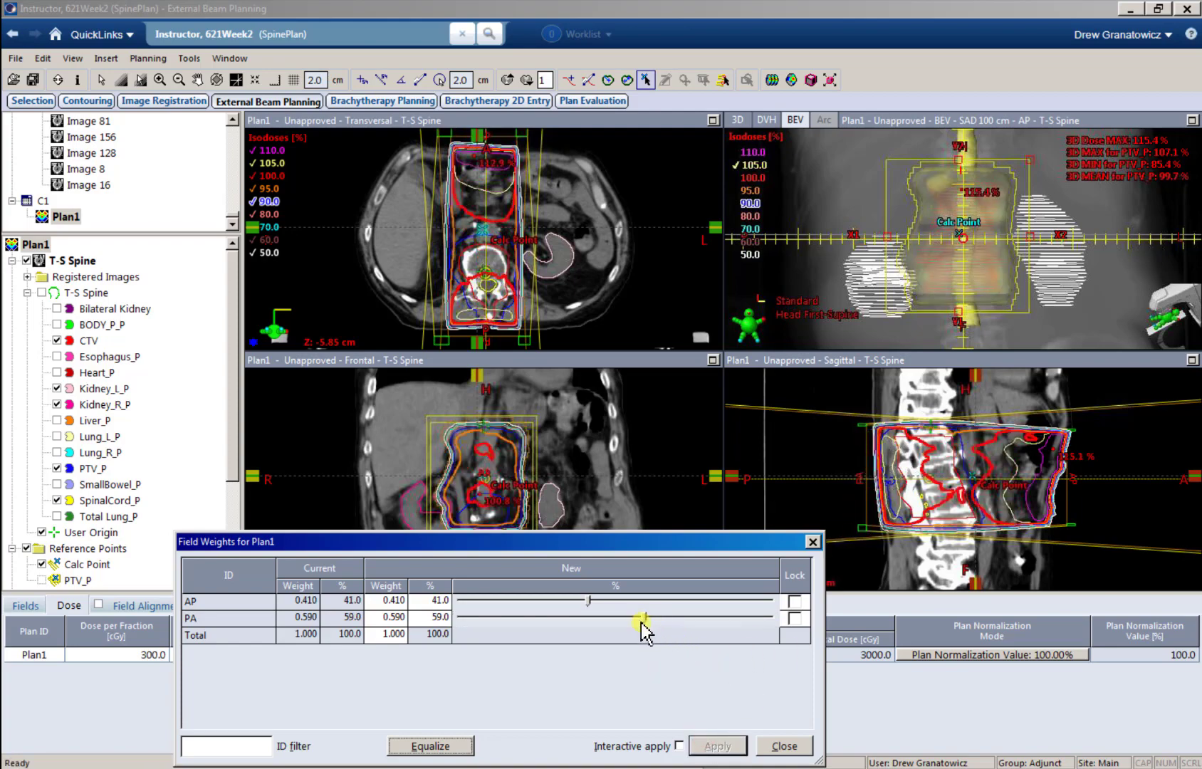
pyautogui.moveTo(640, 623); pyautogui.dragTo(654, 619)
pyautogui.click(719, 746)
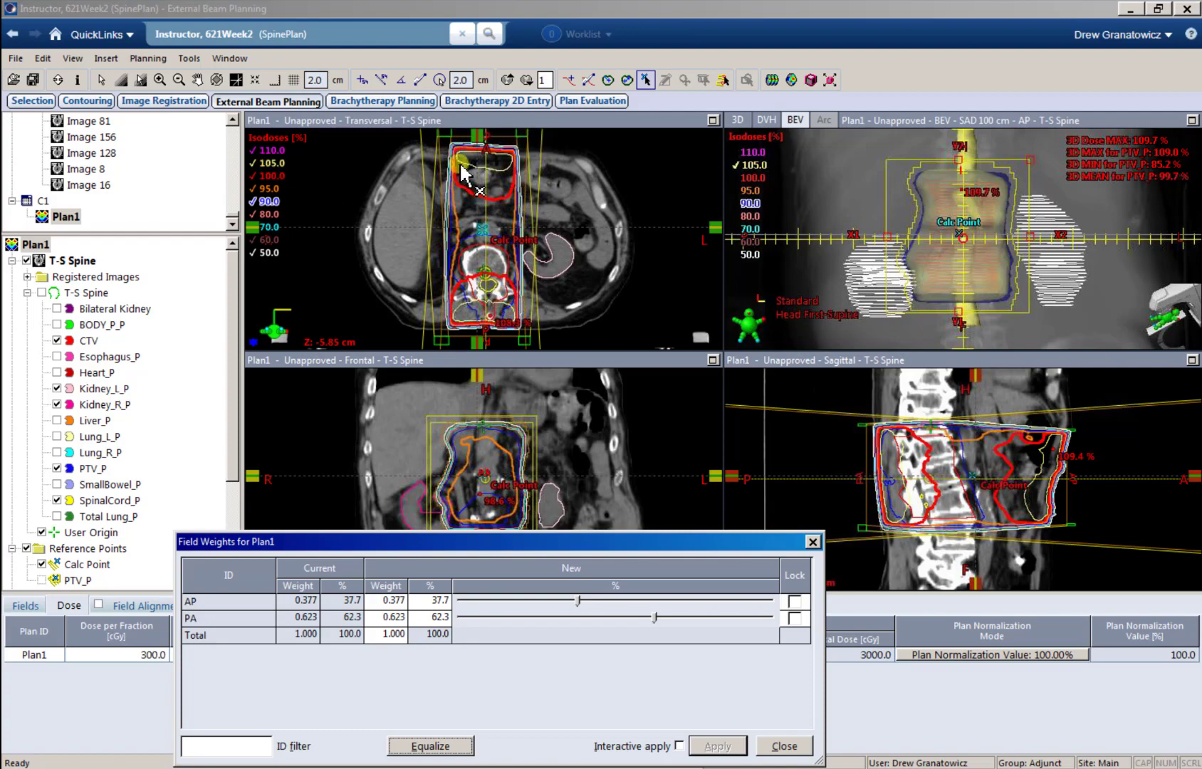
pyautogui.click(510, 224)
pyautogui.scroll(-5, 510, 225)
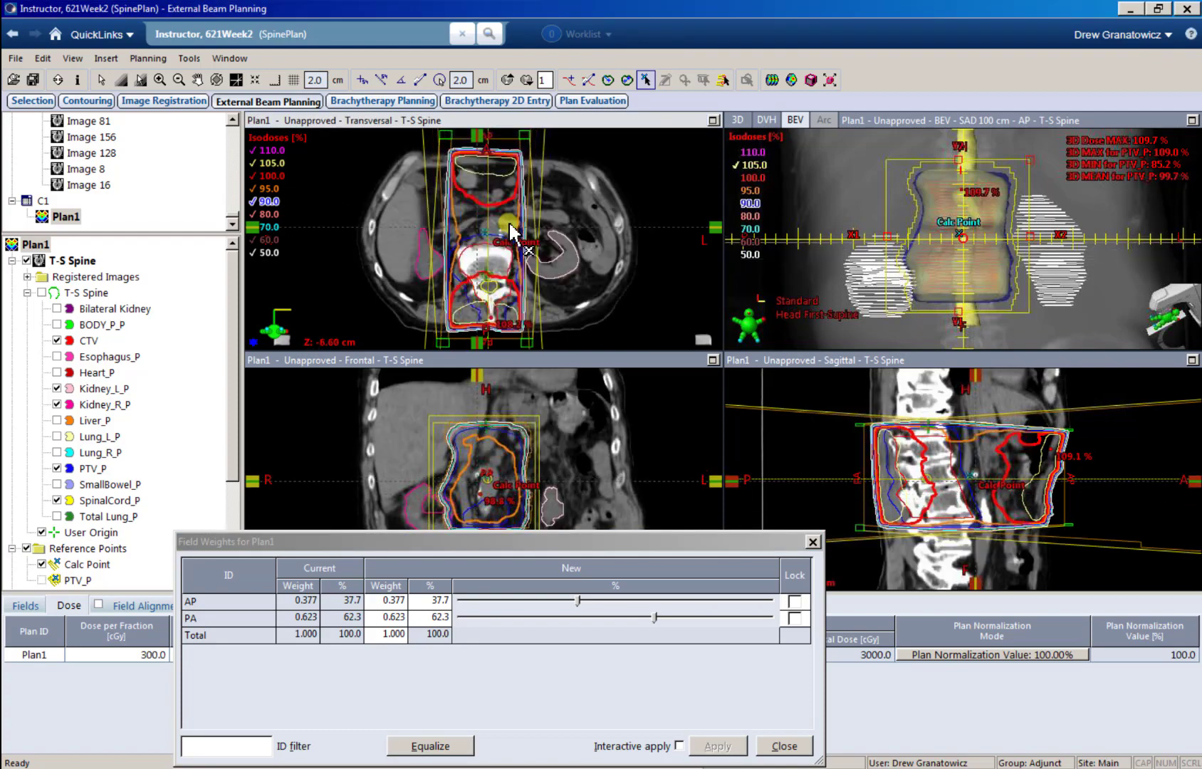
pyautogui.scroll(3, 509, 225)
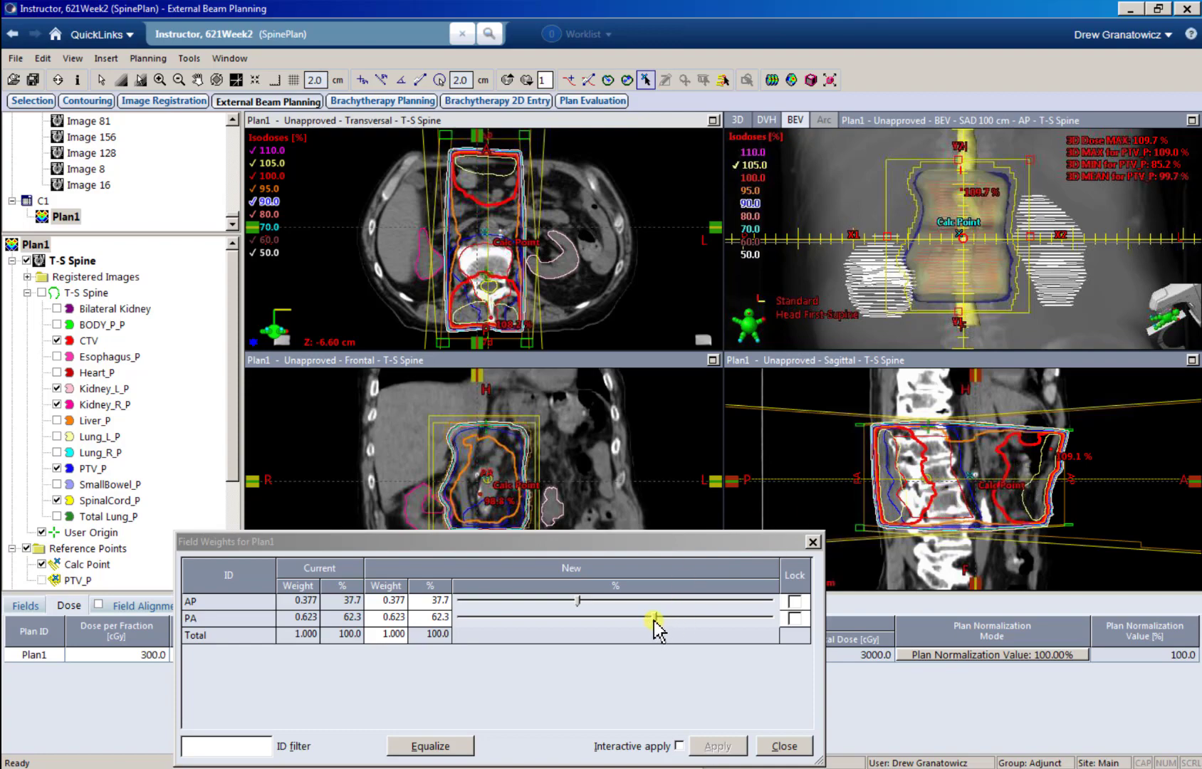
# Step: Try field weights of AP 0.344 / PA 0.656, and settle Plan1 on AP 0.362 and PA 0.638
pyautogui.moveTo(653, 617); pyautogui.dragTo(666, 616)
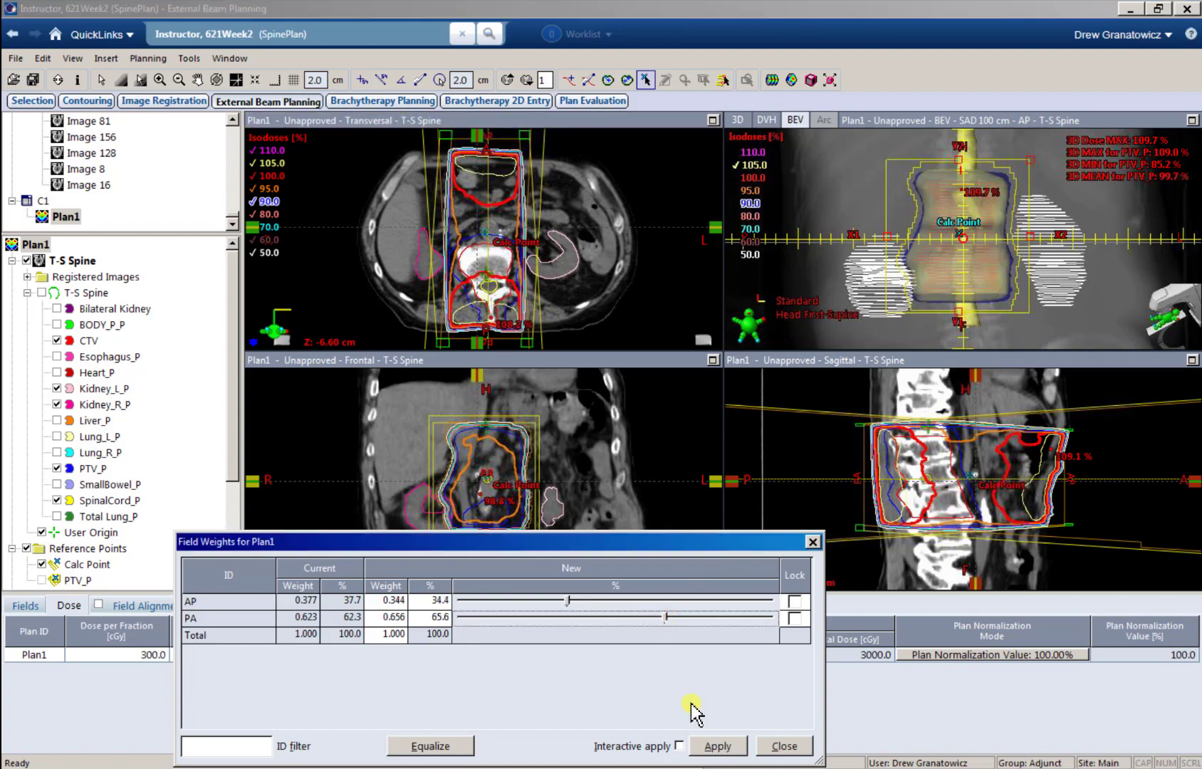
pyautogui.click(709, 746)
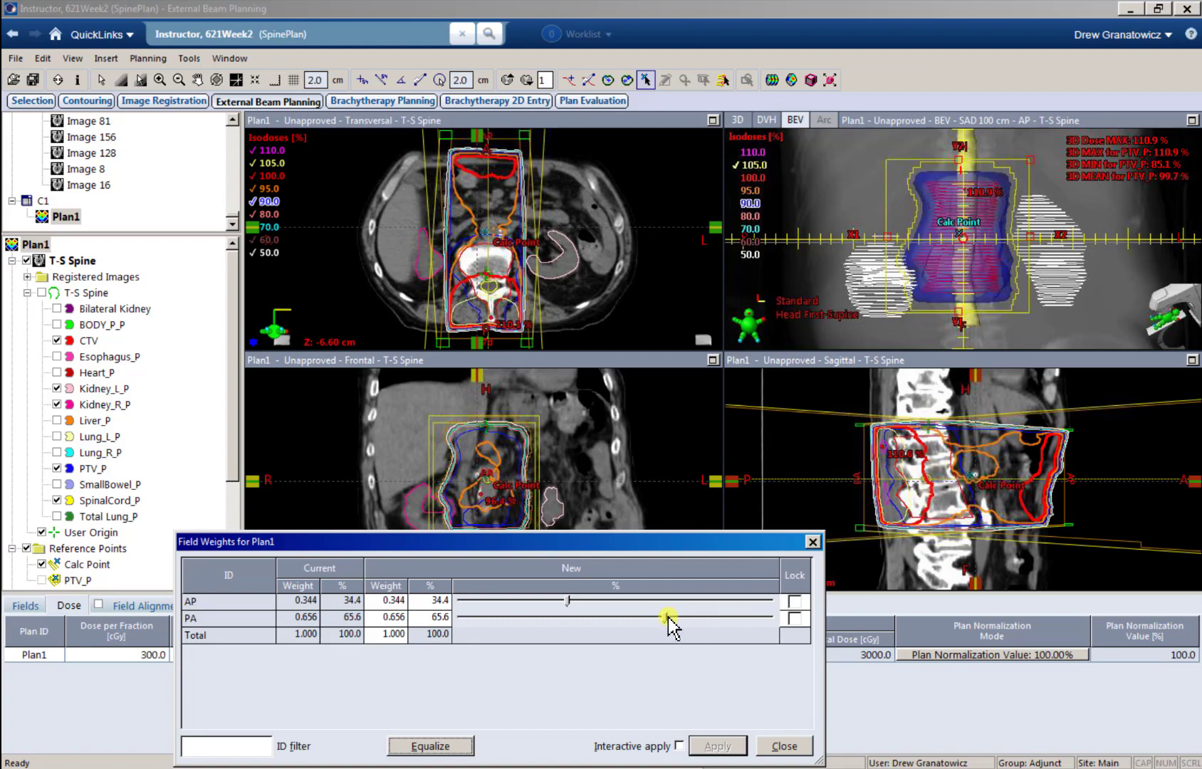
pyautogui.moveTo(667, 618); pyautogui.dragTo(660, 618)
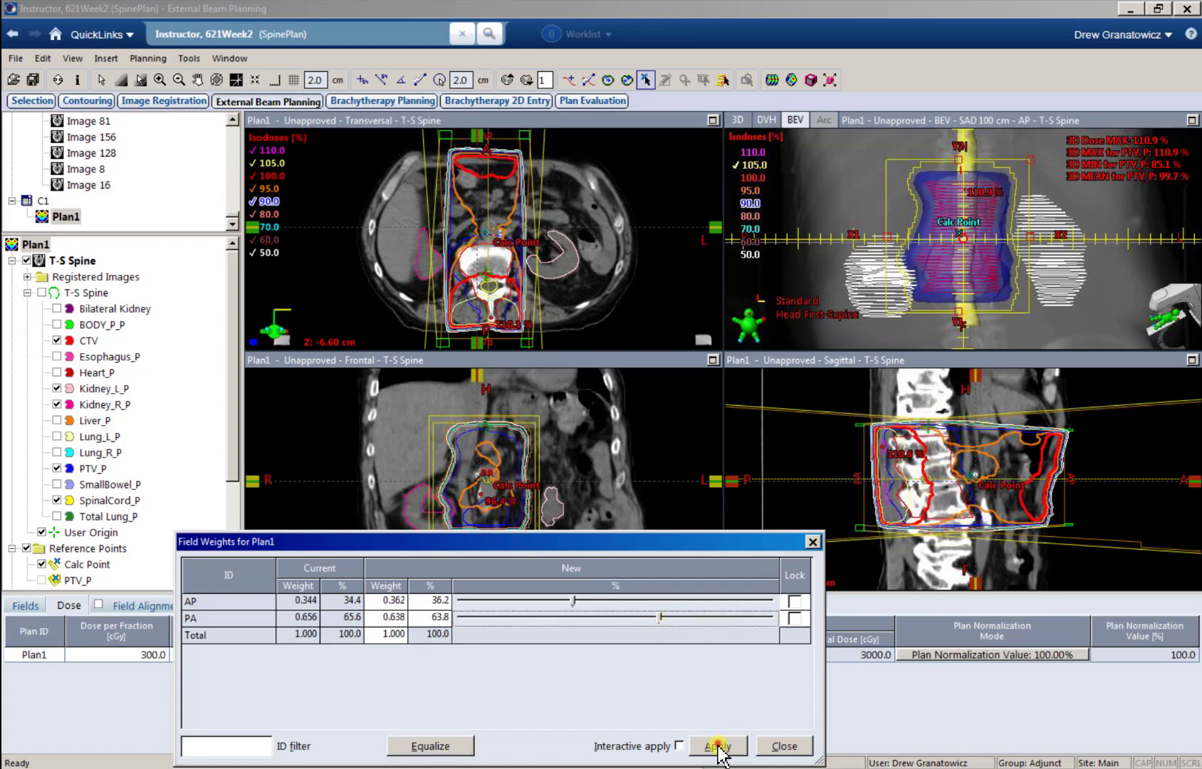
pyautogui.click(717, 748)
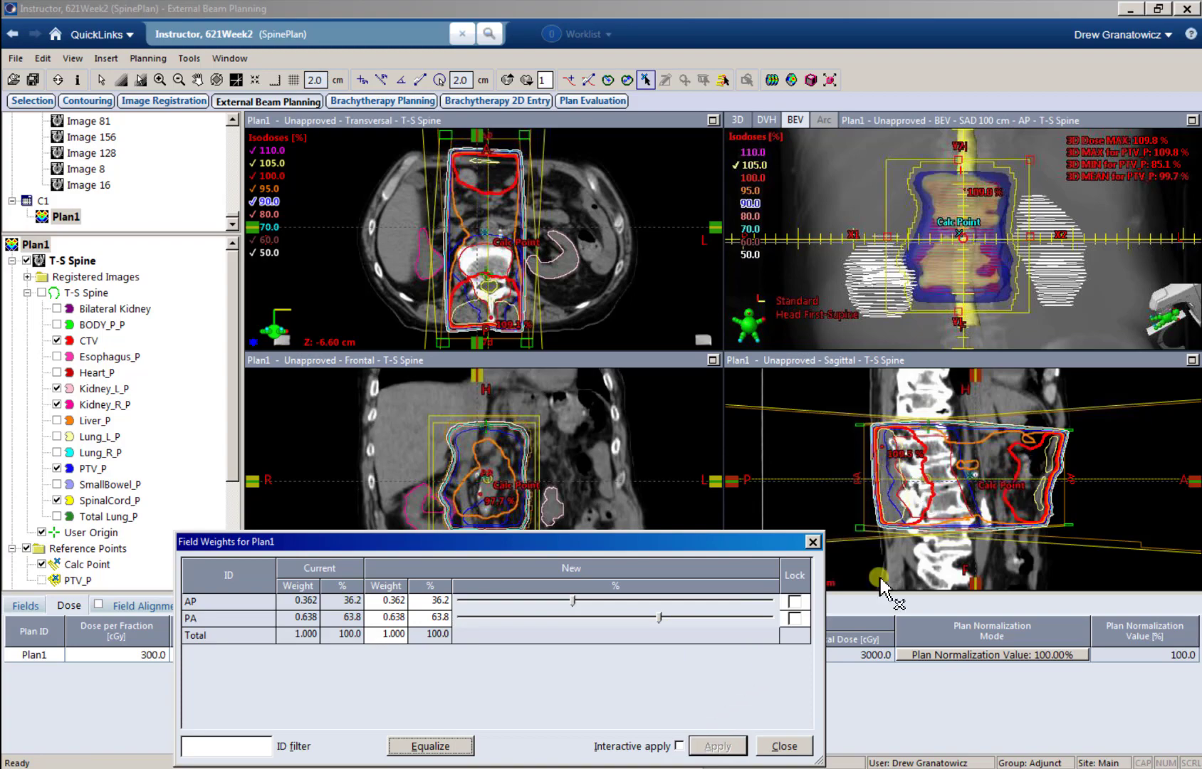
pyautogui.click(784, 745)
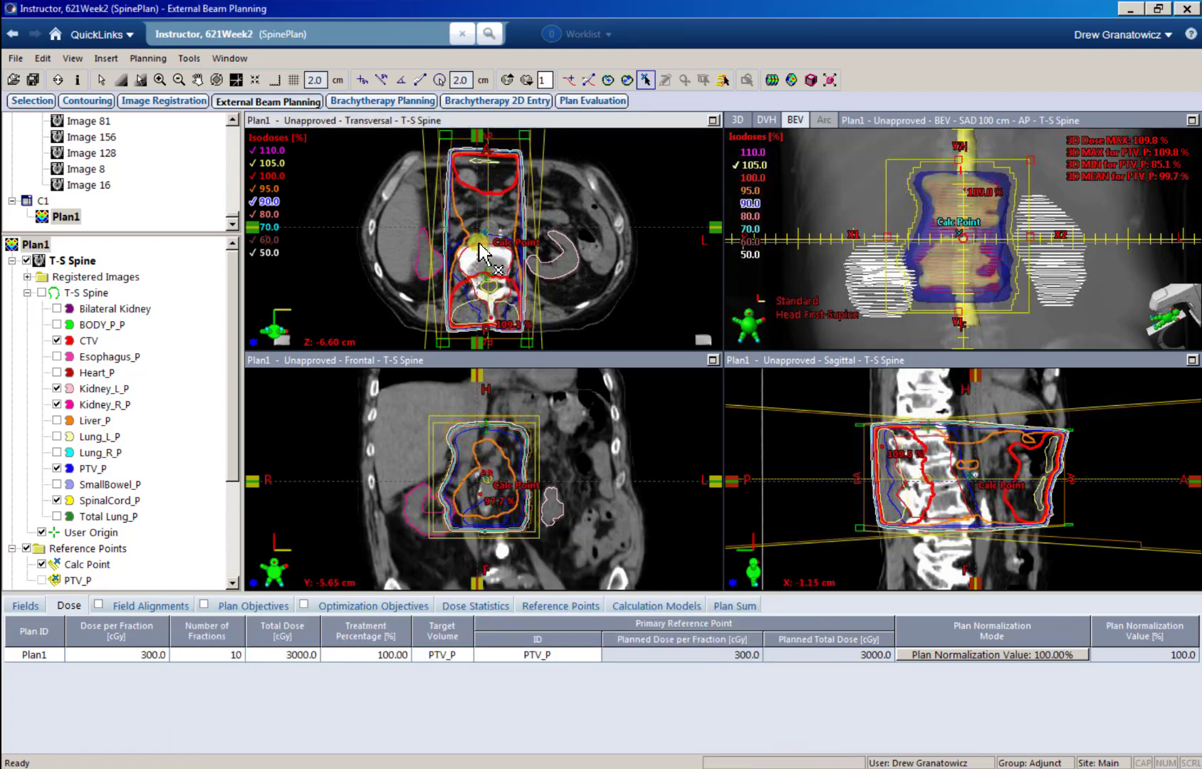
# Step: Compare Plan Normalization Values of 97% and 96% for Plan1, returning to 97%
pyautogui.click(954, 654)
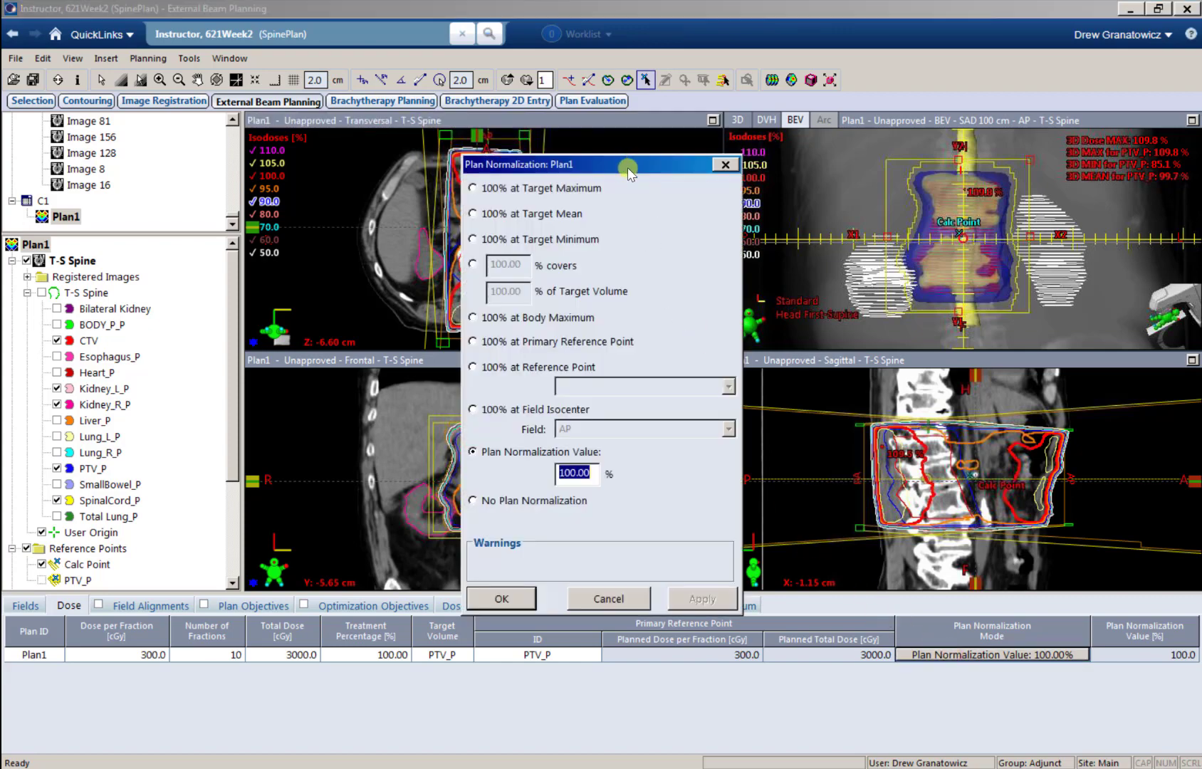
pyautogui.moveTo(628, 171); pyautogui.dragTo(478, 317)
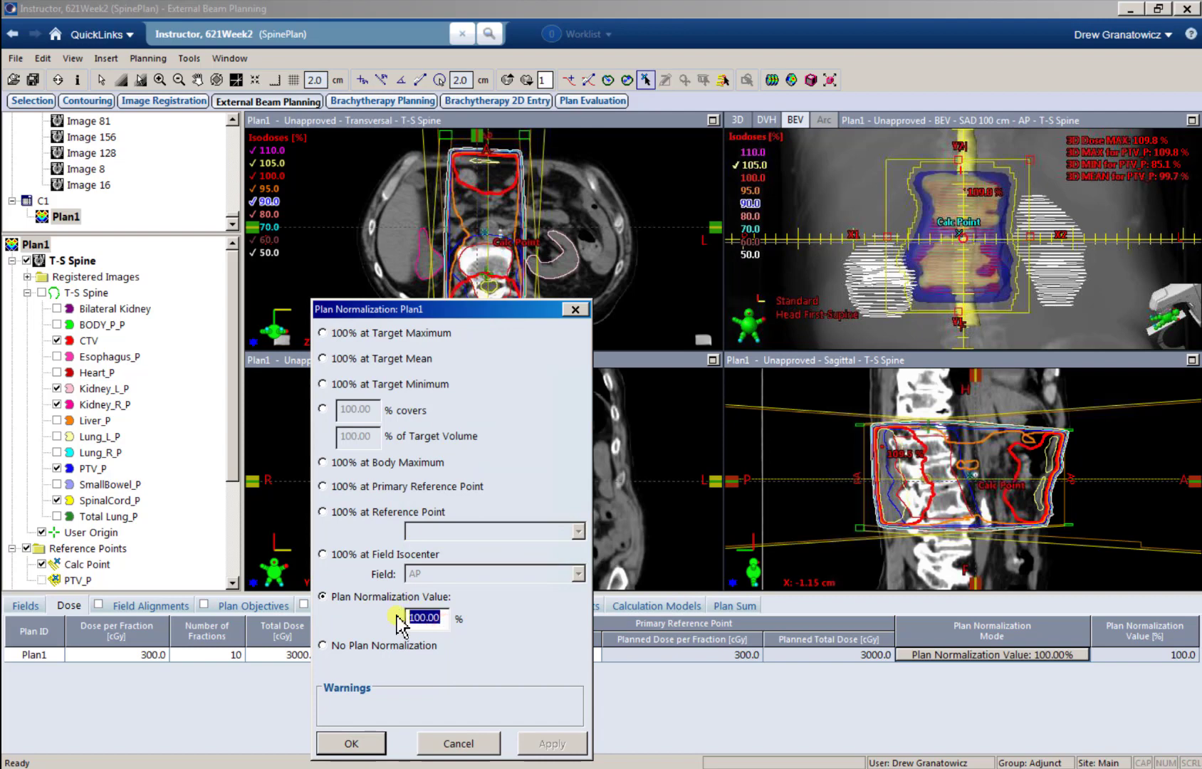
pyautogui.write('97')
pyautogui.click(544, 744)
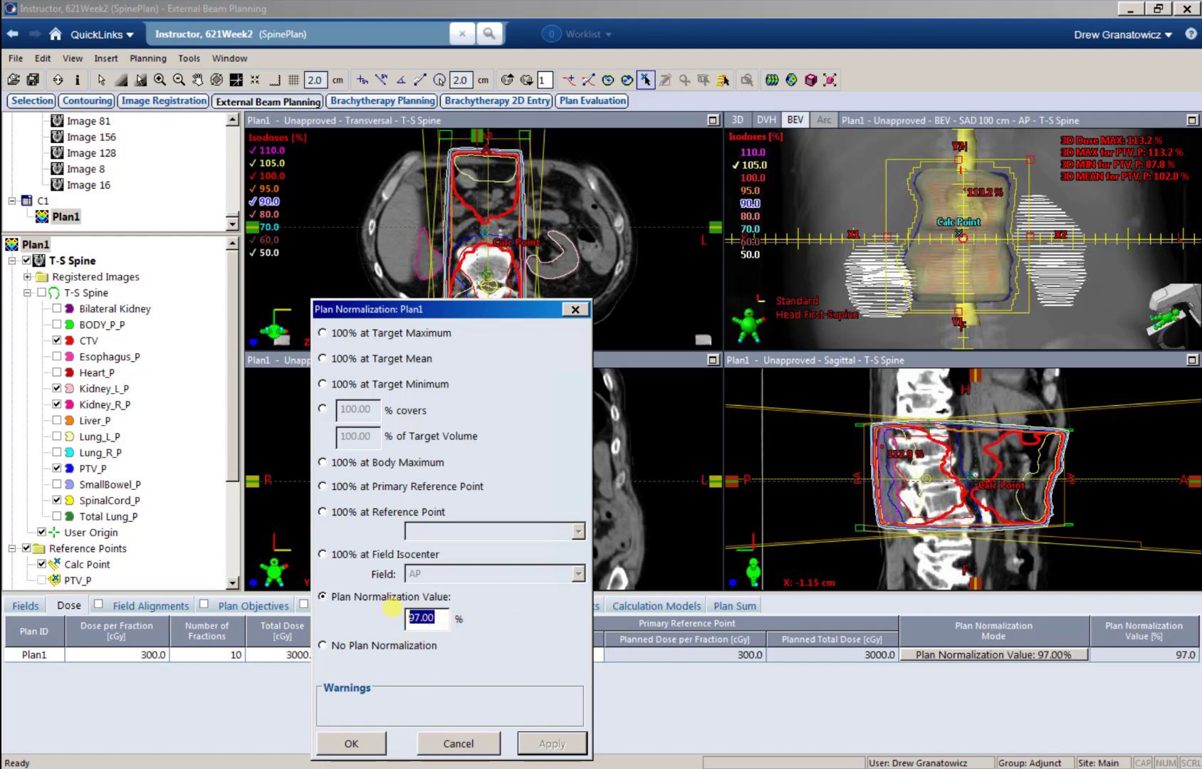
pyautogui.write('96.00')
pyautogui.click(552, 744)
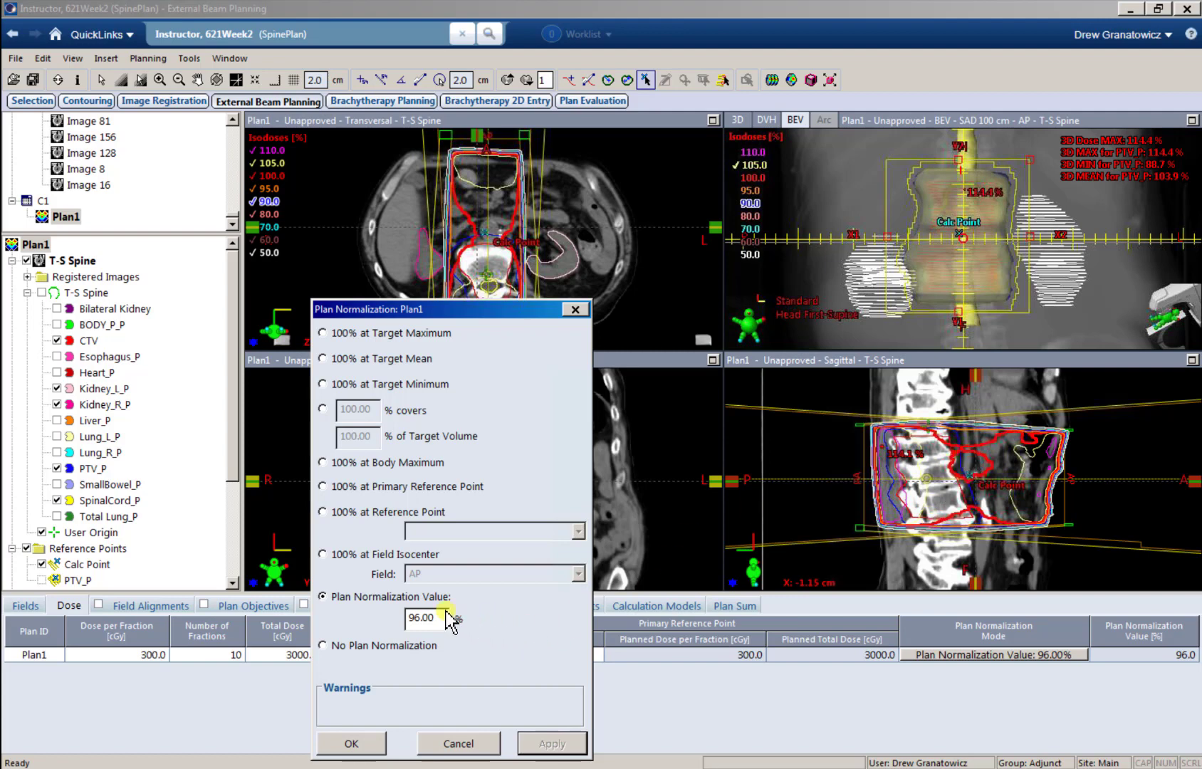
pyautogui.moveTo(439, 611); pyautogui.dragTo(372, 611)
pyautogui.write('97')
pyautogui.click(562, 751)
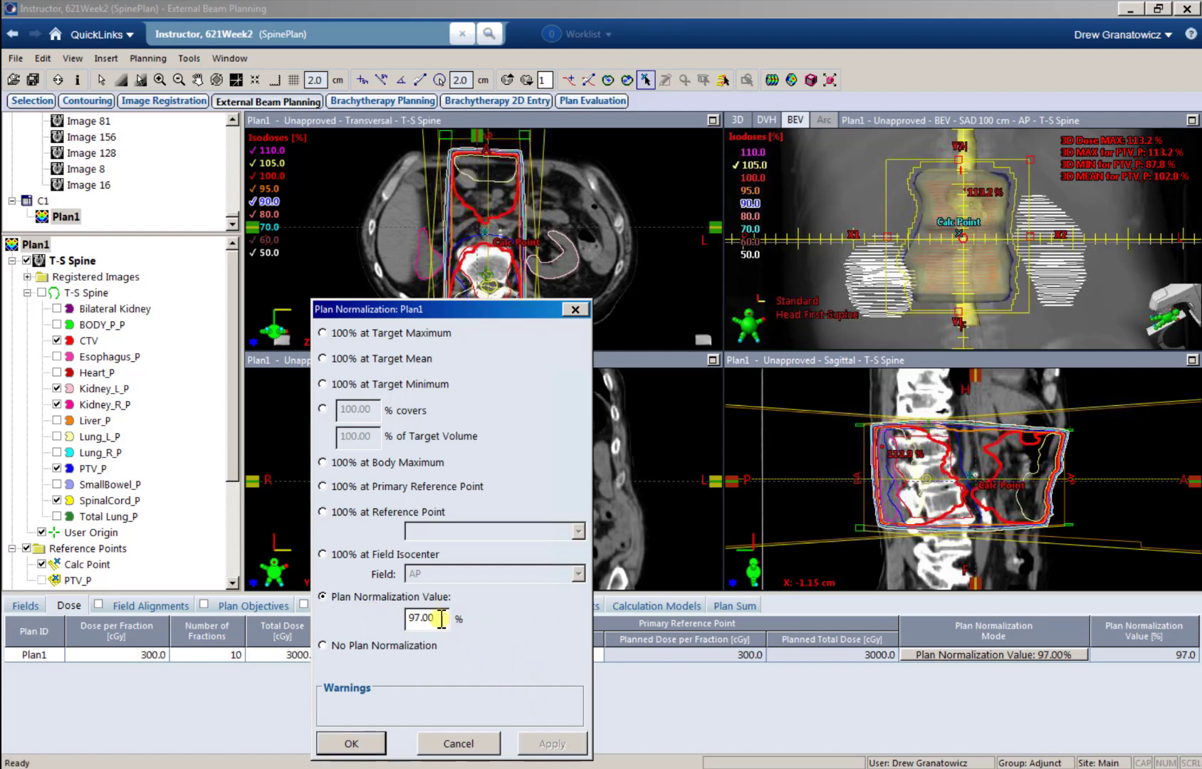
# Step: Set the Plan Normalization Value of Plan1 to 95% and accept it
pyautogui.moveTo(441, 619); pyautogui.dragTo(373, 614)
pyautogui.write('95')
pyautogui.click(562, 742)
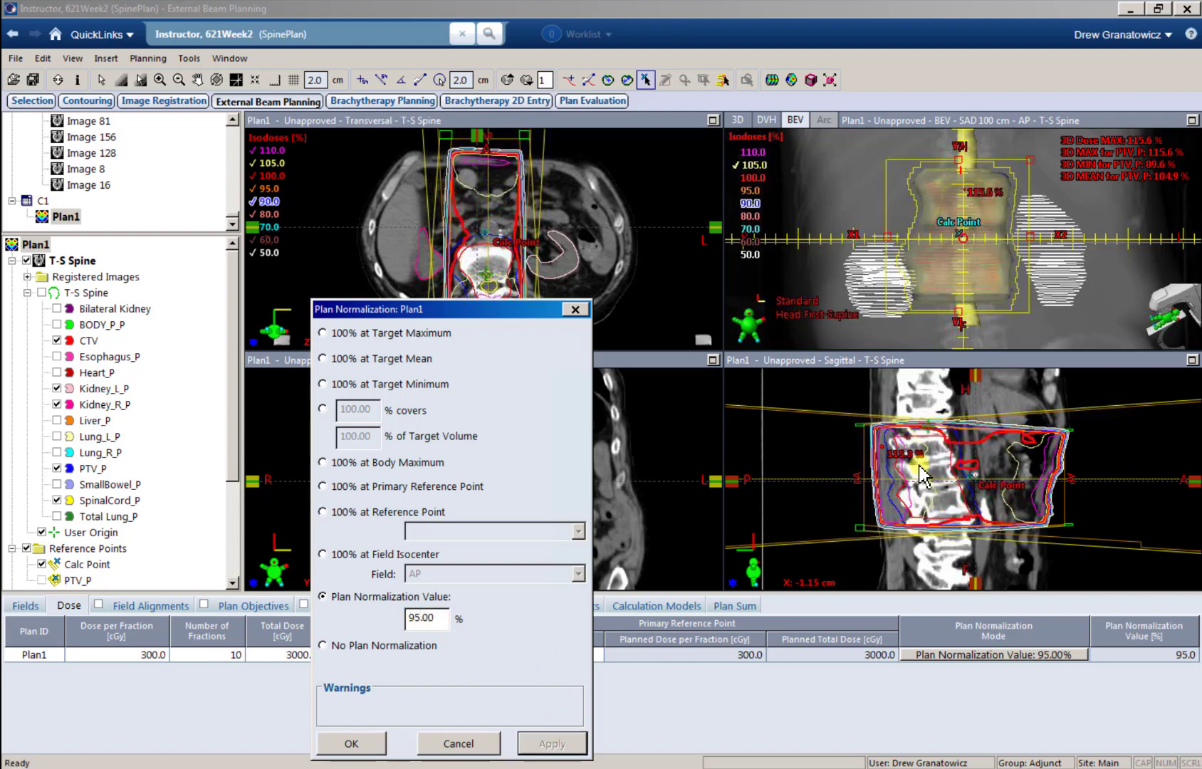
pyautogui.click(351, 743)
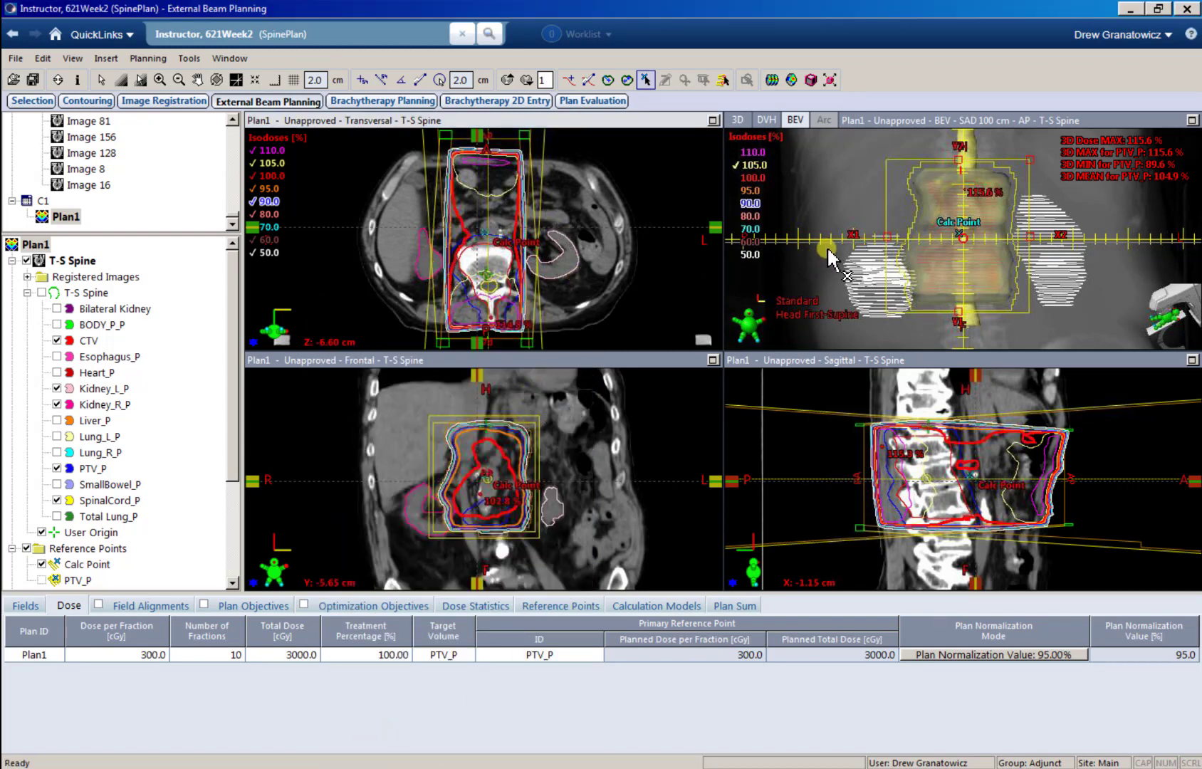
# Step: Show the Dose Volume Histogram for Plan1, view the Esophagus_P and Liver_P curves briefly, and leave only the PTV_P curve displayed
pyautogui.rightClick(842, 186)
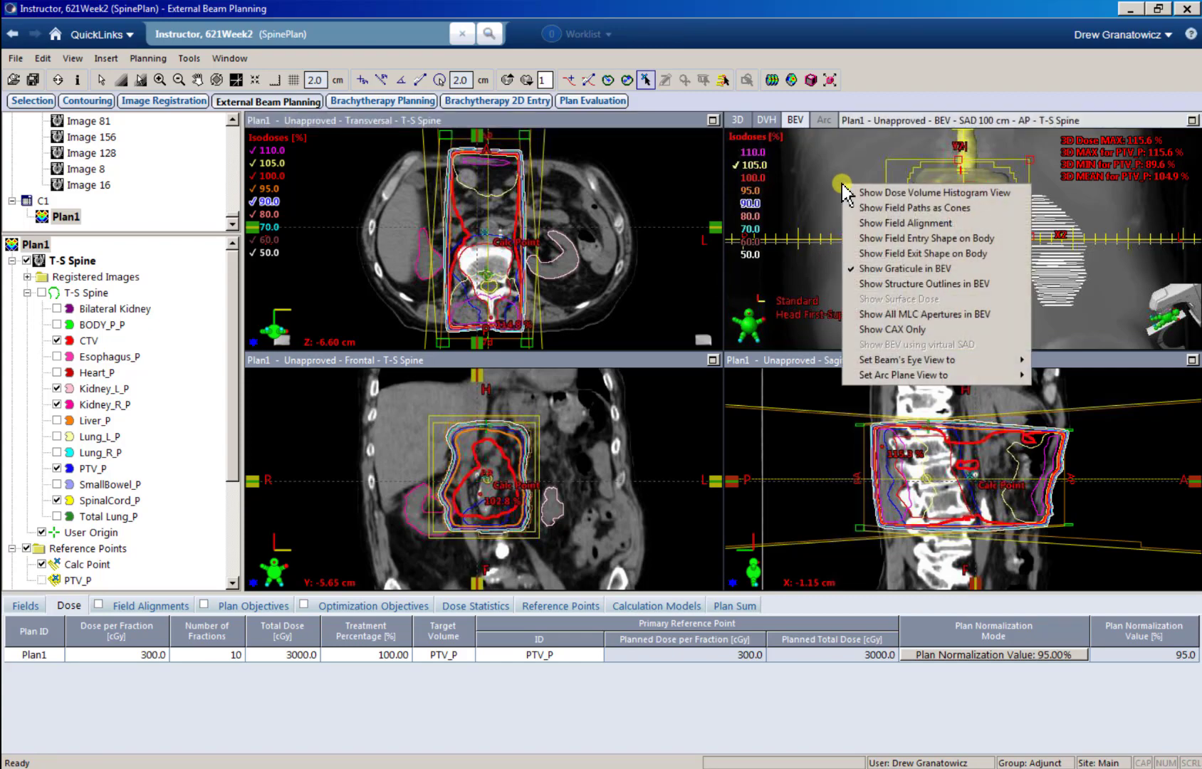
pyautogui.click(934, 207)
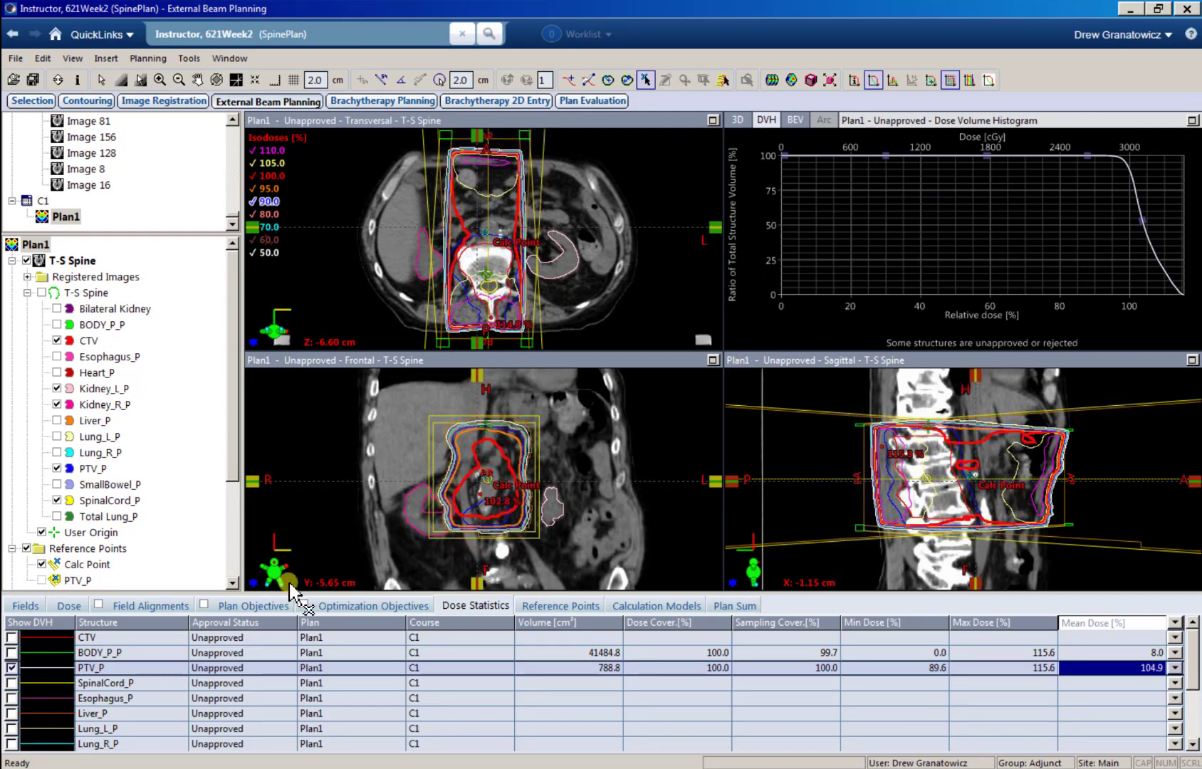
pyautogui.click(96, 670)
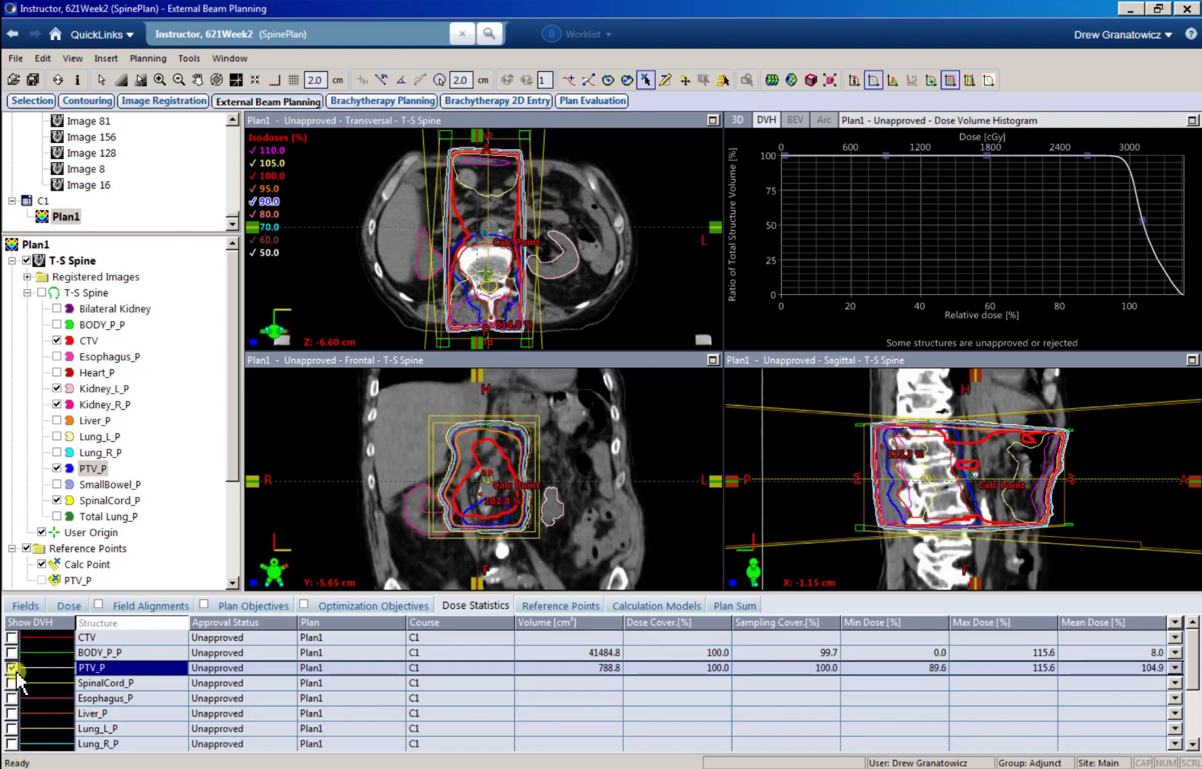
pyautogui.click(12, 698)
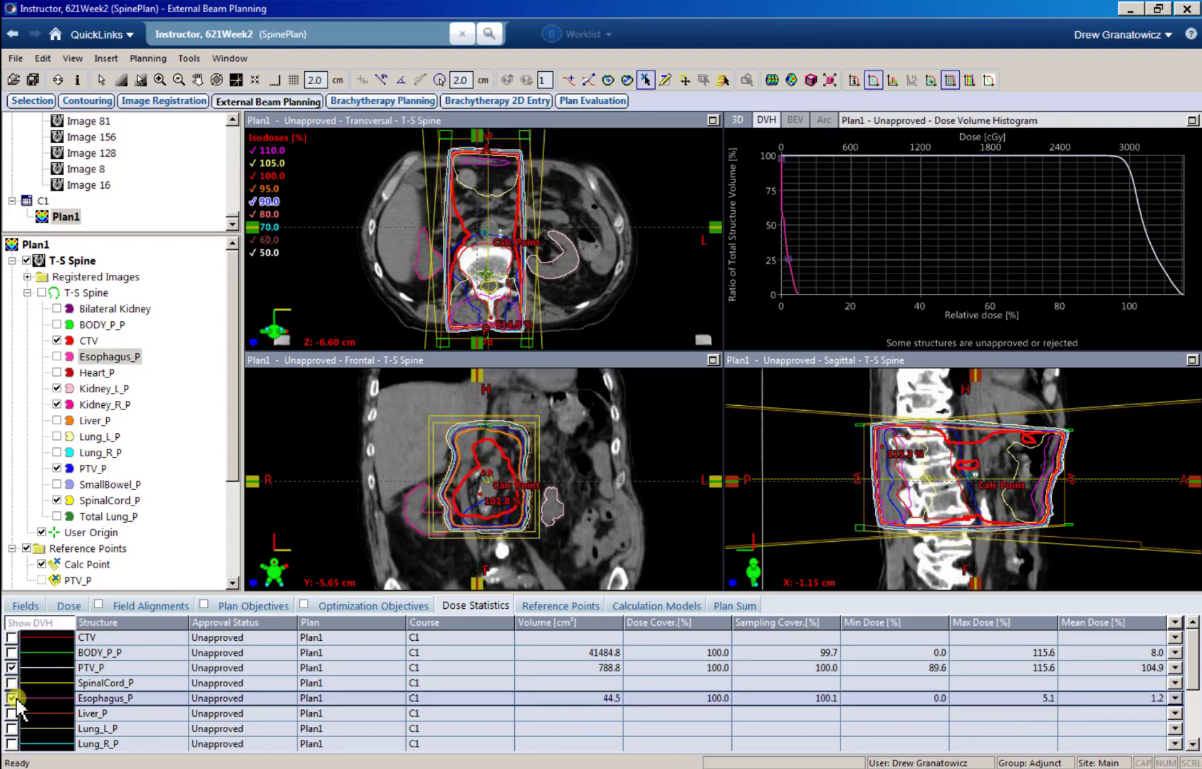
pyautogui.click(11, 712)
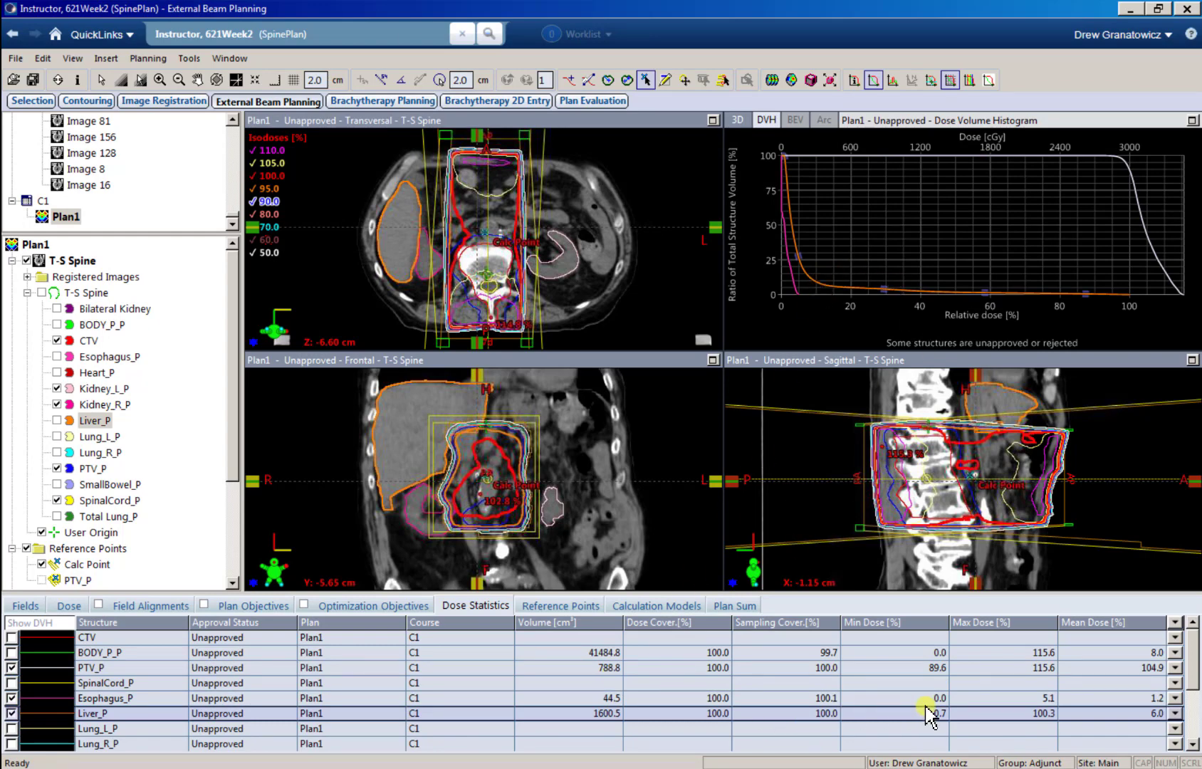
pyautogui.click(11, 713)
pyautogui.click(11, 697)
pyautogui.click(86, 669)
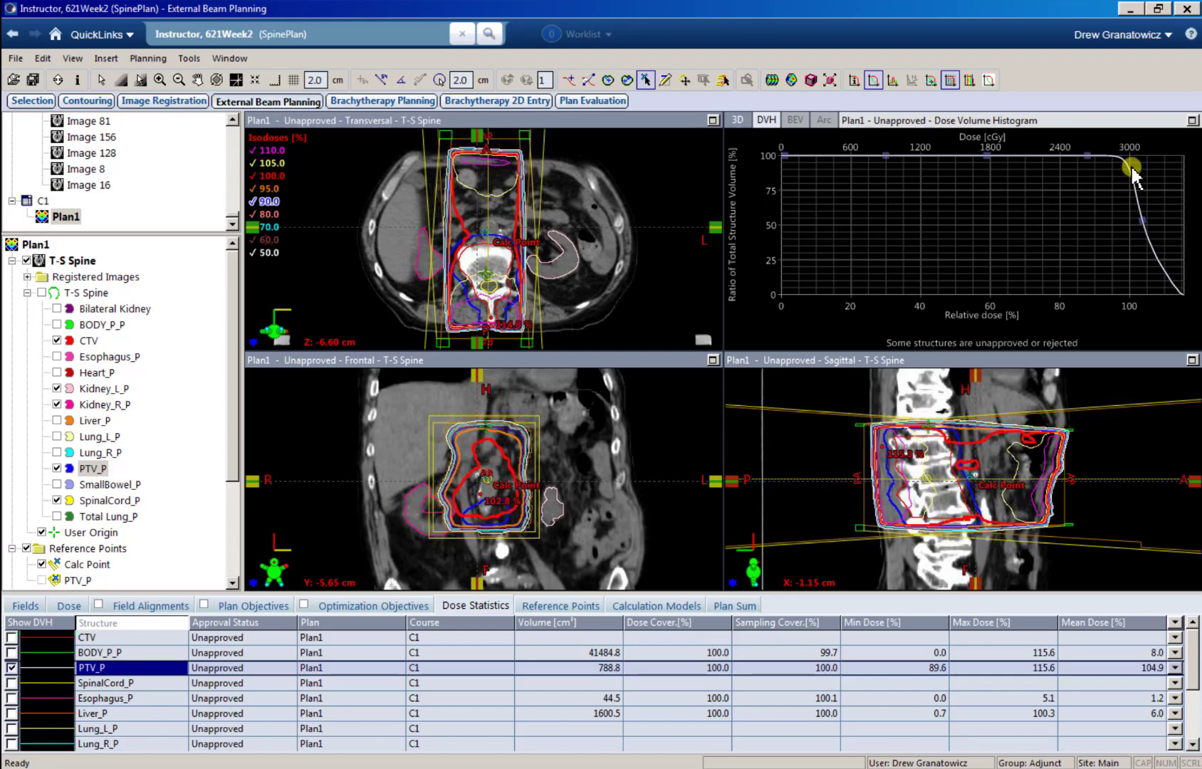
# Step: Enlarge the Dose Volume Histogram and use its cross-hair to read the PTV_P volume covered at 100% relative dose (3000 cGy)
pyautogui.click(1192, 121)
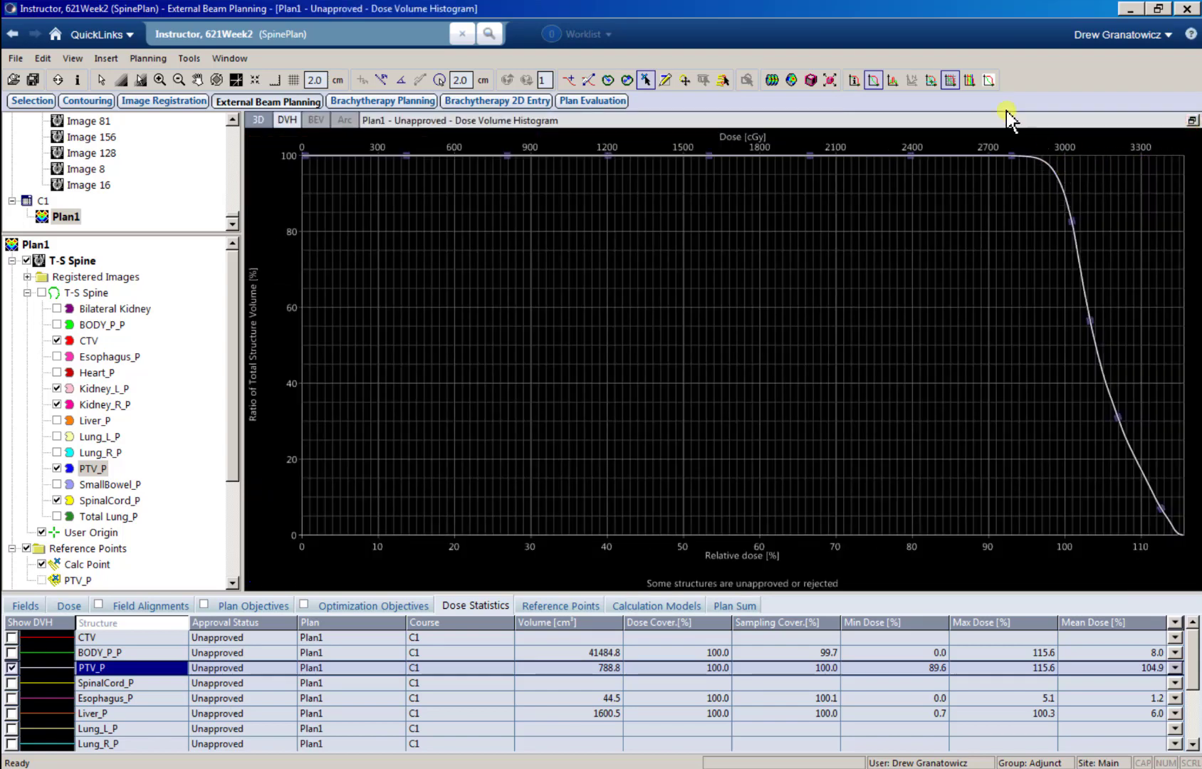
pyautogui.click(930, 80)
pyautogui.click(1081, 269)
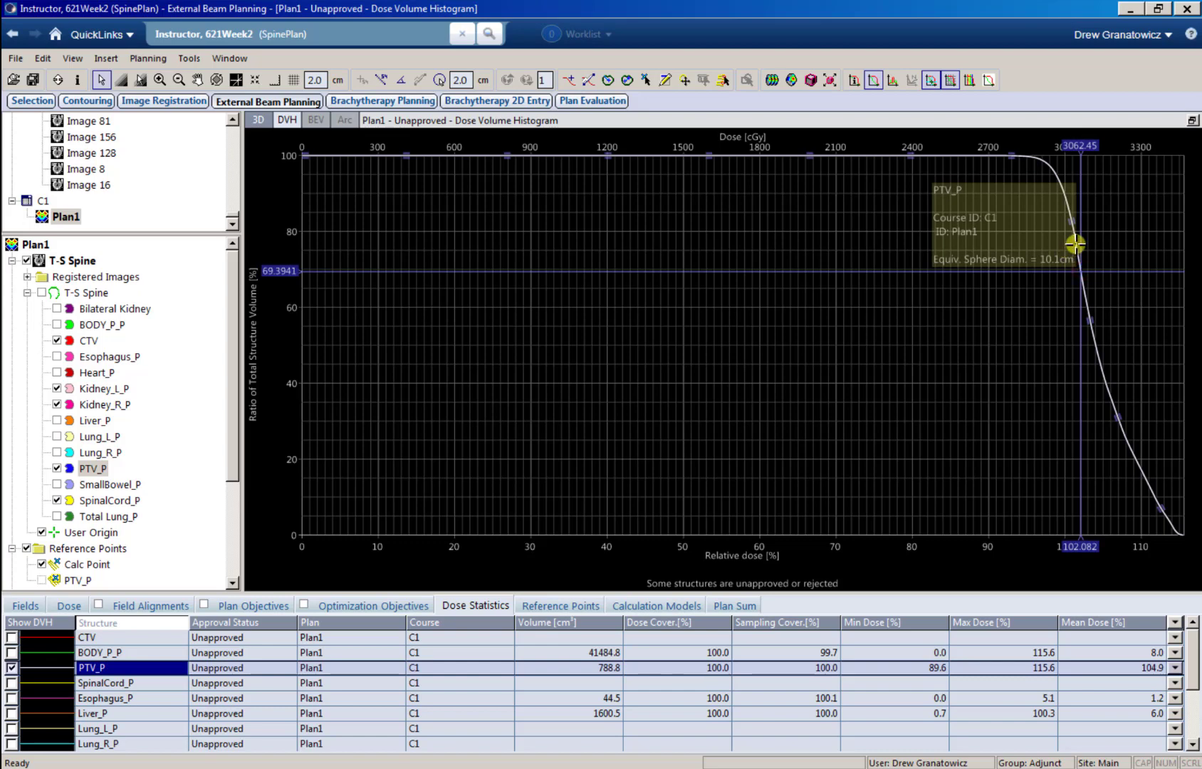
pyautogui.moveTo(1075, 244); pyautogui.dragTo(1049, 167)
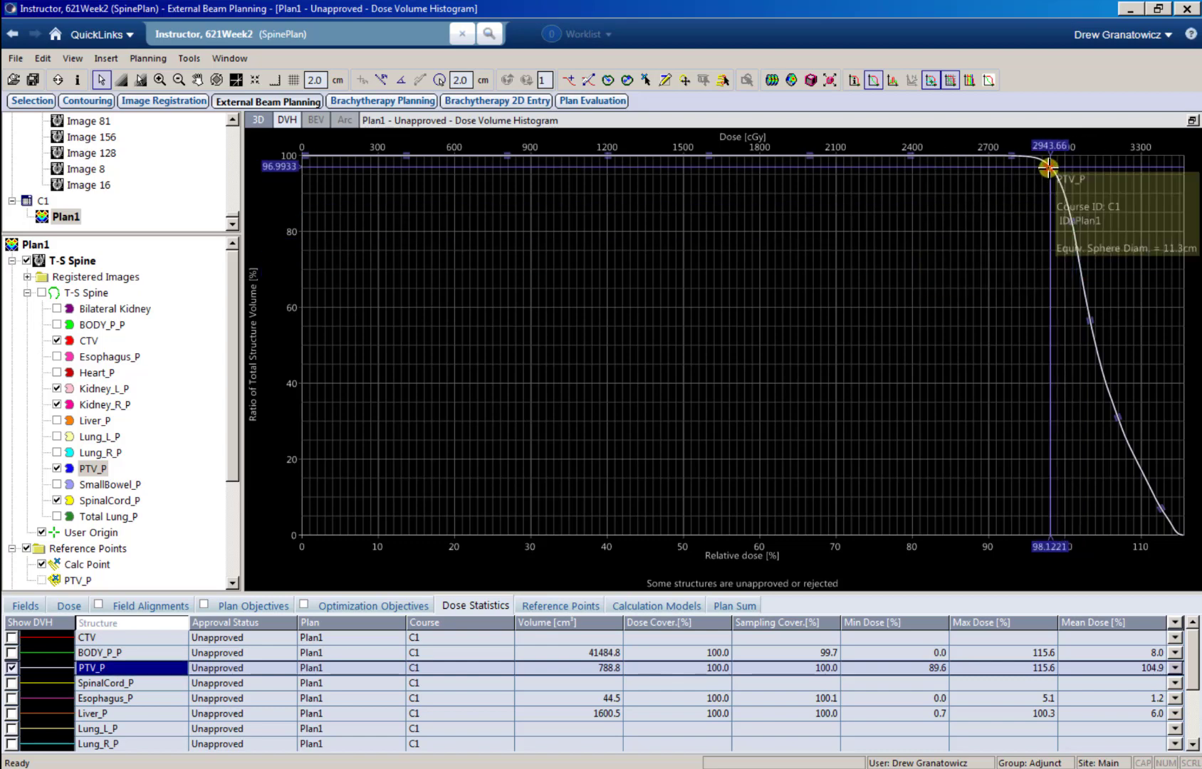
pyautogui.click(1065, 193)
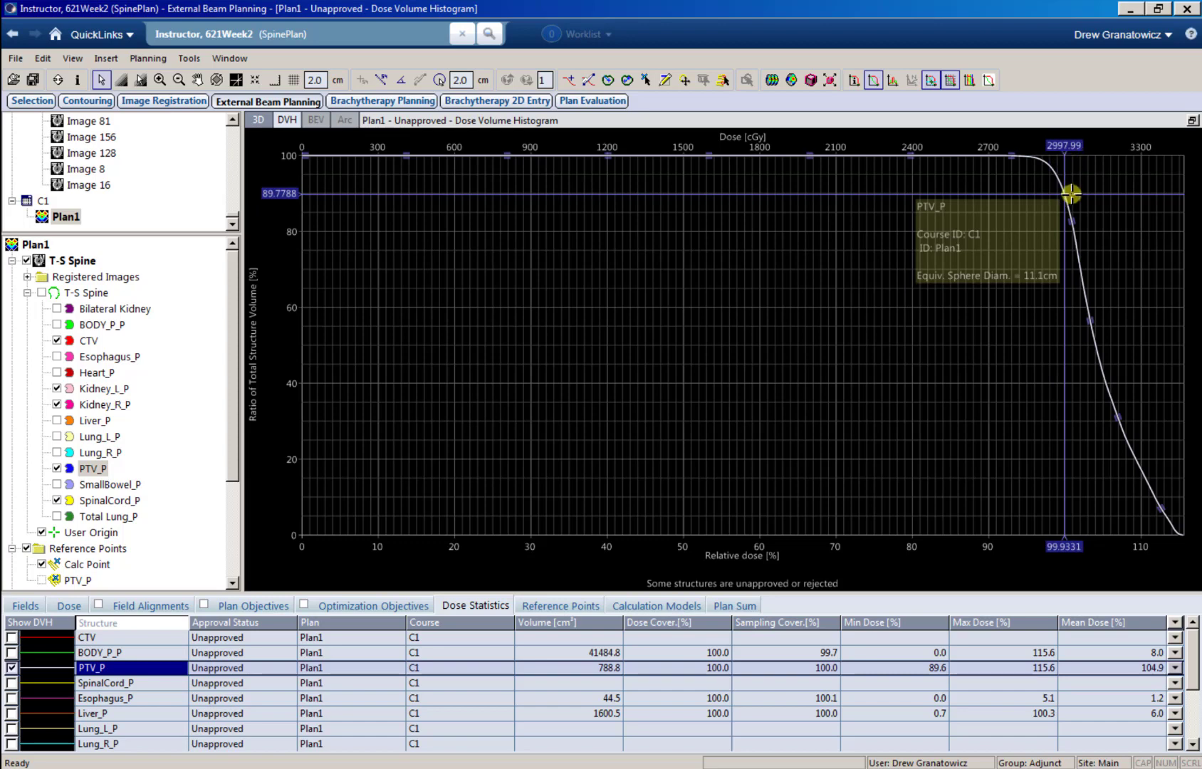
pyautogui.click(1065, 193)
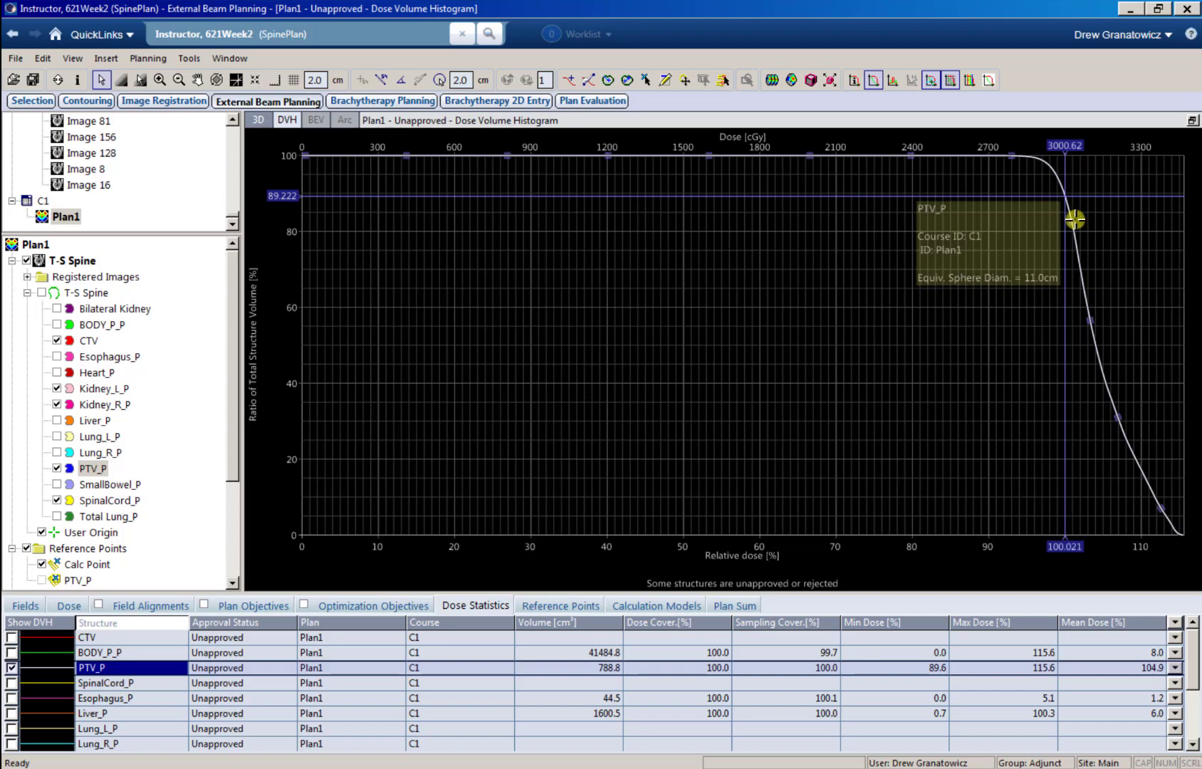
pyautogui.press('Left')
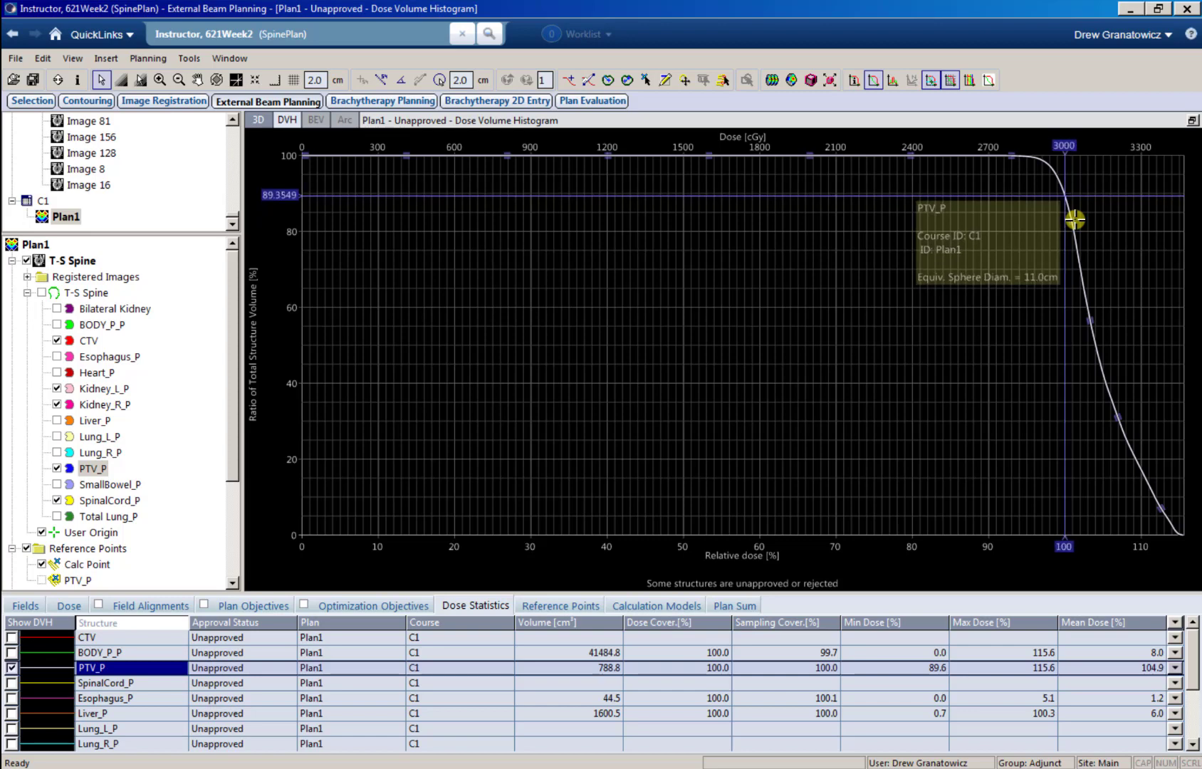
pyautogui.press('Left')
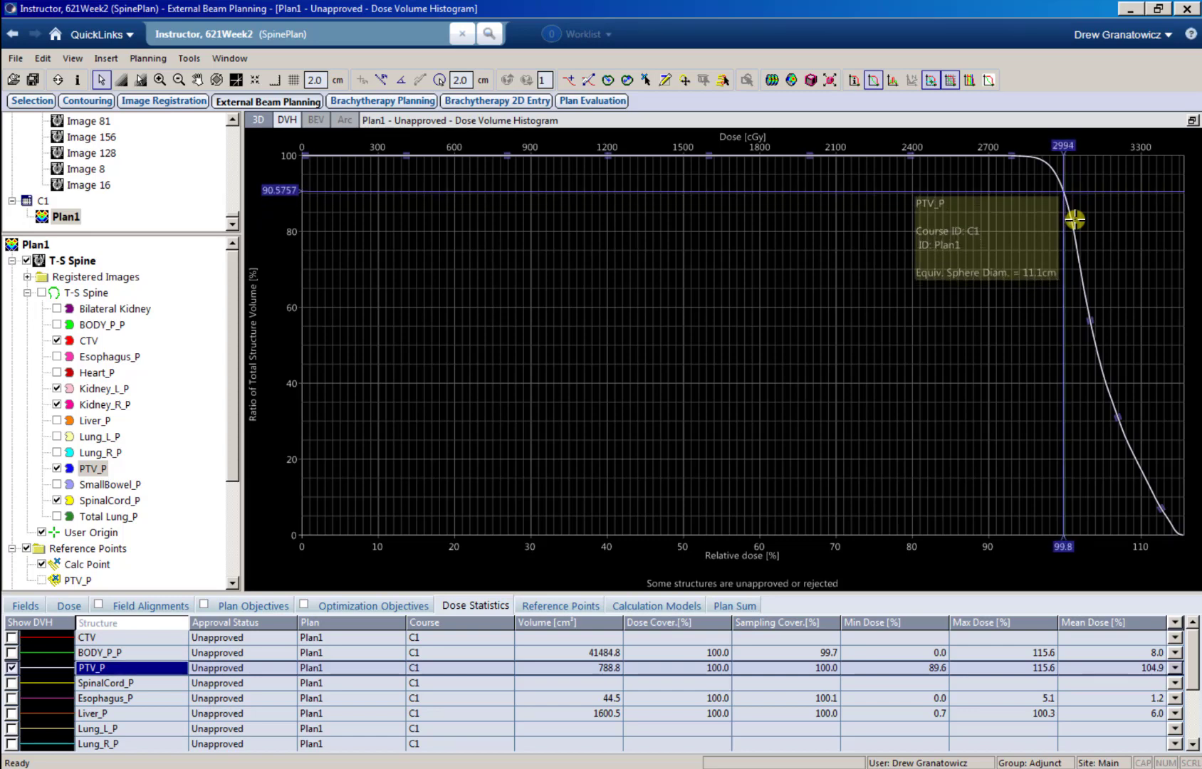
pyautogui.press('Right')
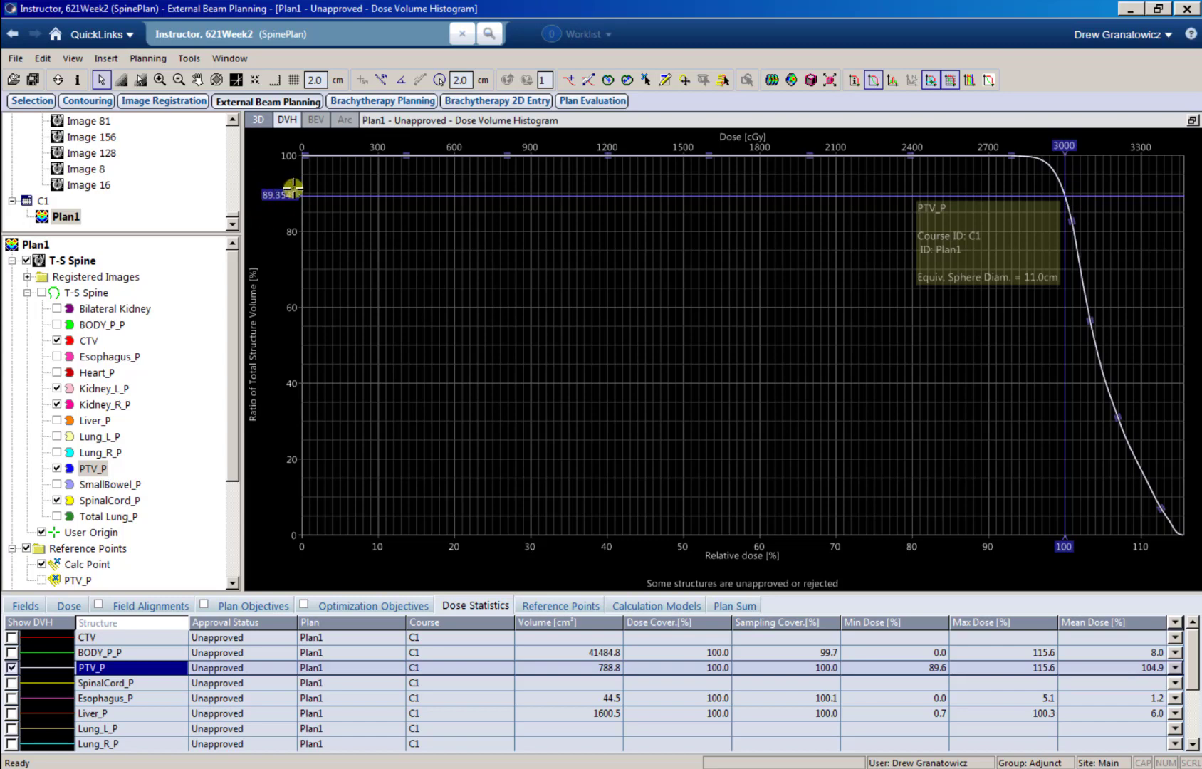
# Step: Set the Plan Normalization Value of Plan1 to 94% and recheck PTV_P coverage near 100% dose with the histogram cross-hair
pyautogui.click(69, 611)
pyautogui.doubleClick(941, 654)
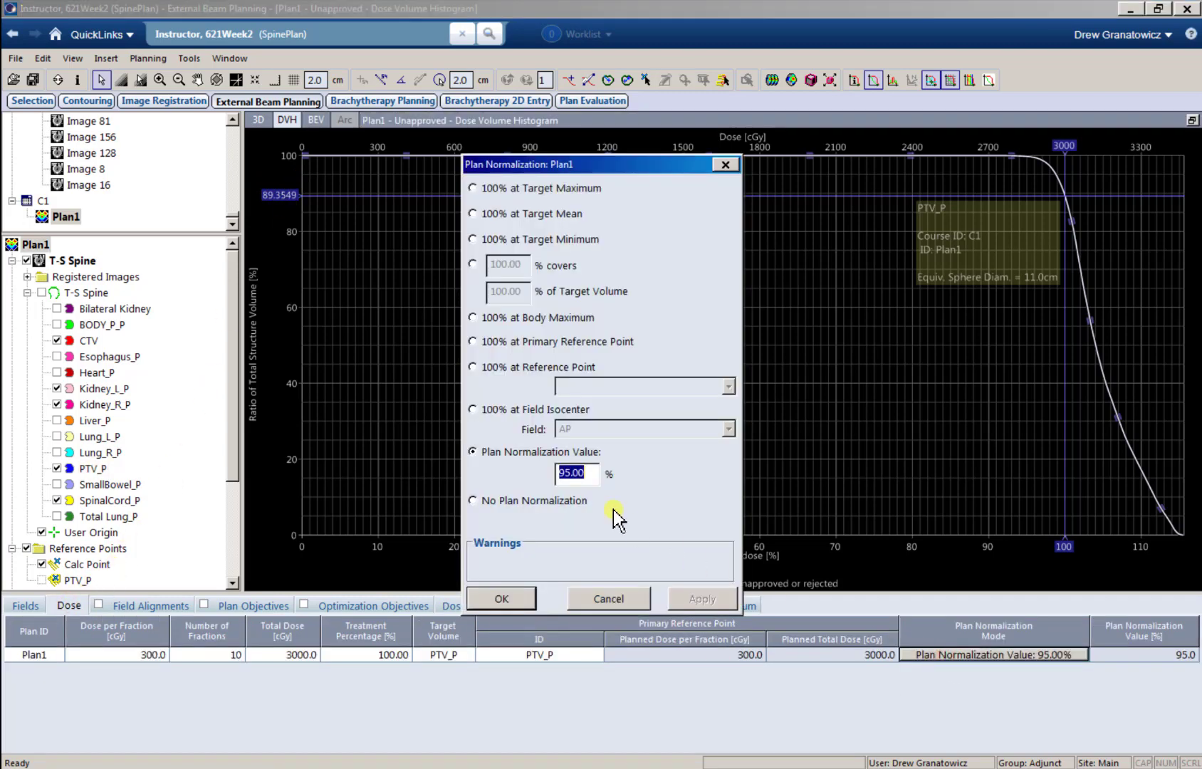
pyautogui.write('94')
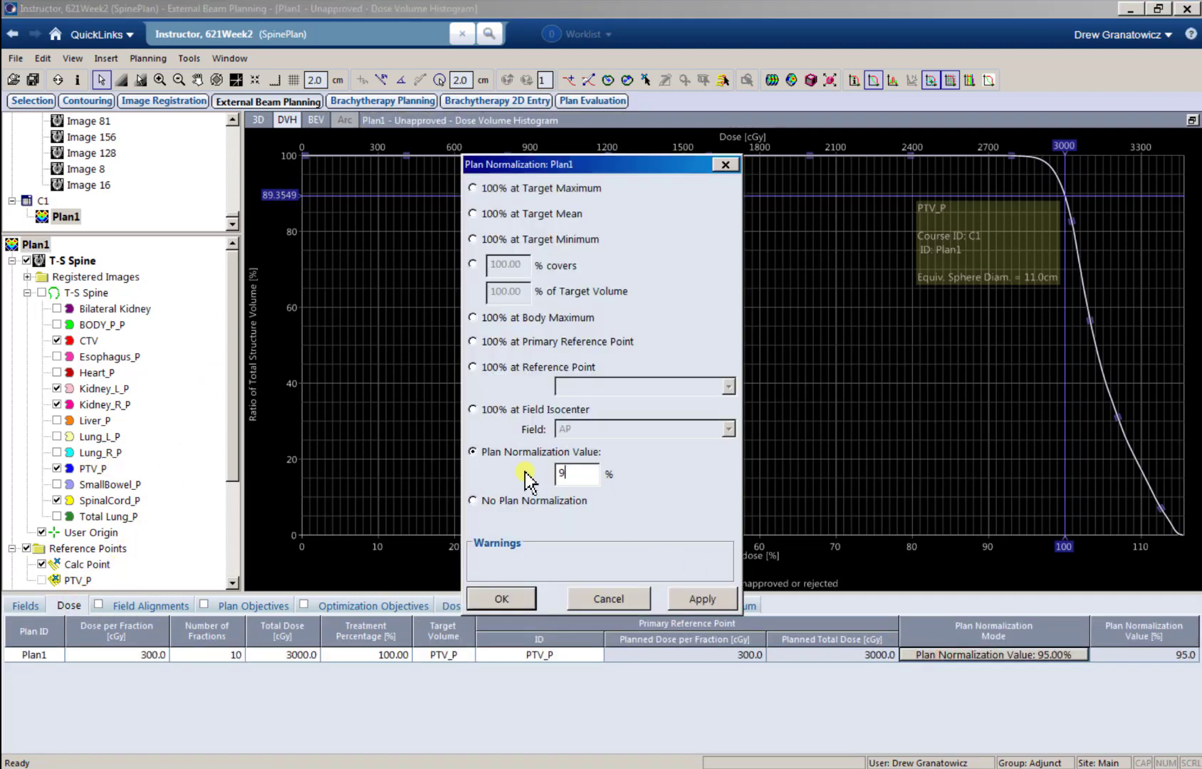
pyautogui.click(701, 600)
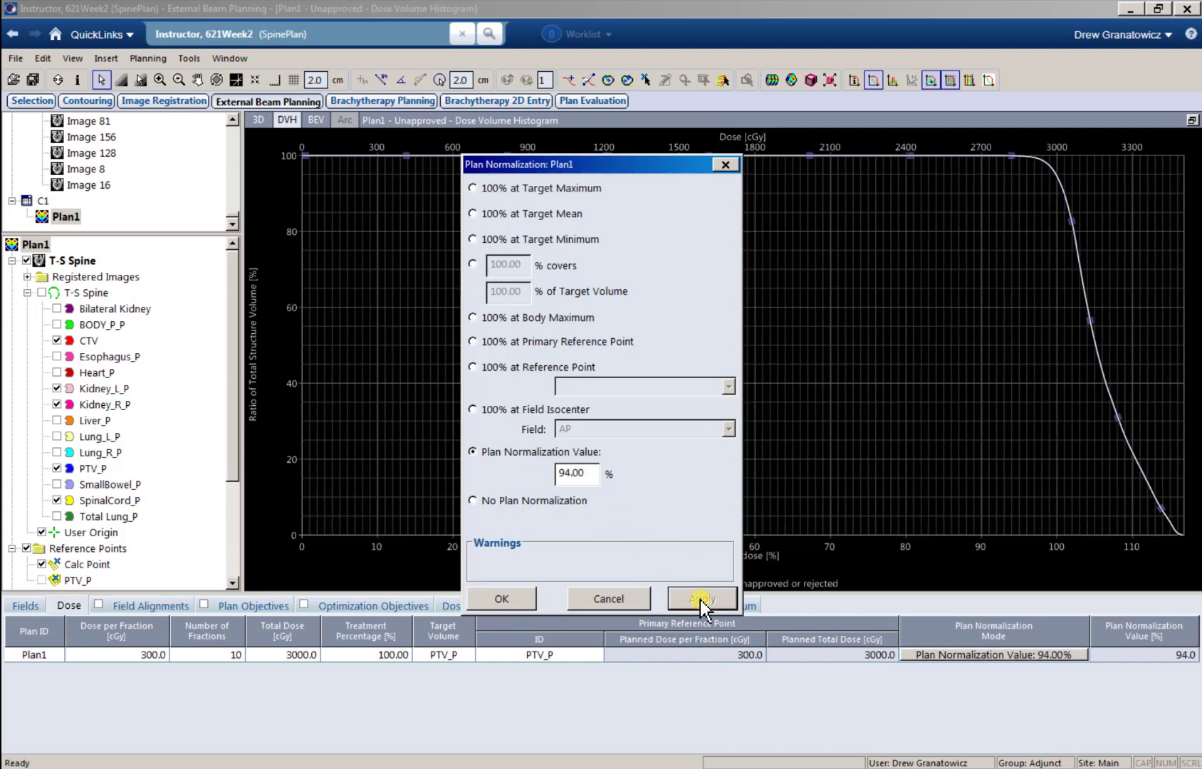
pyautogui.click(504, 590)
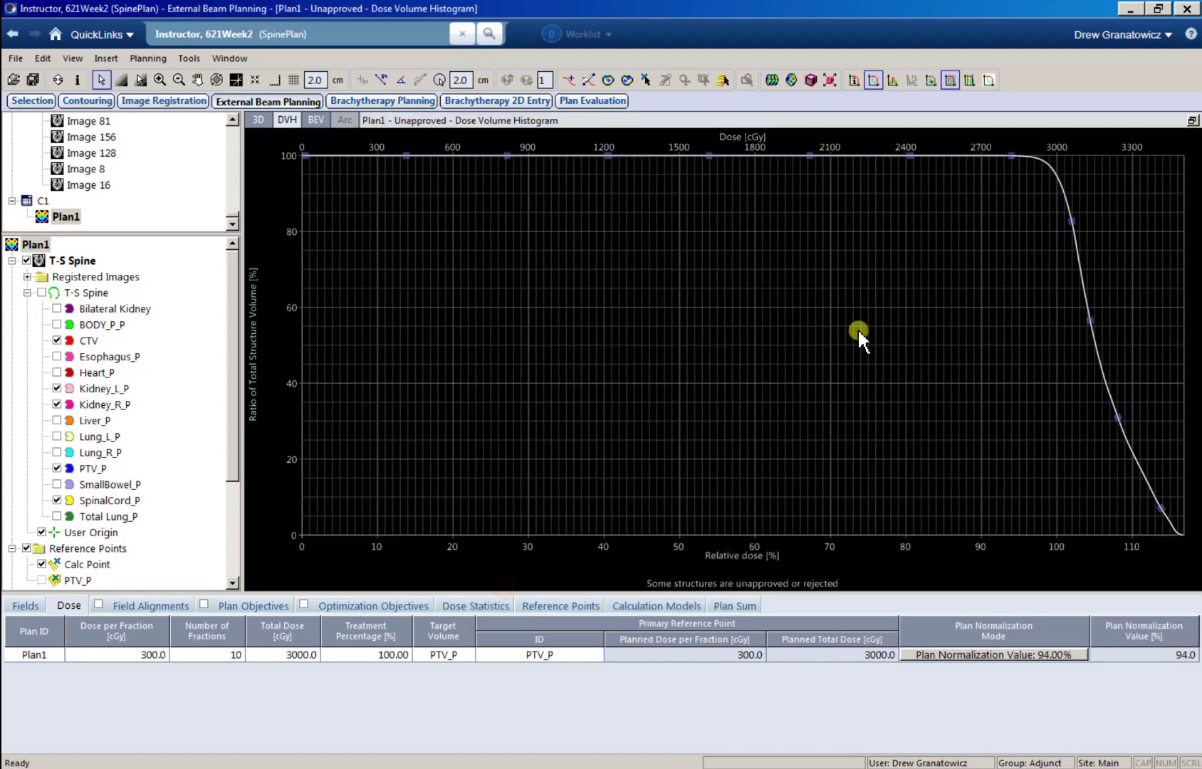
pyautogui.click(932, 80)
pyautogui.click(1055, 176)
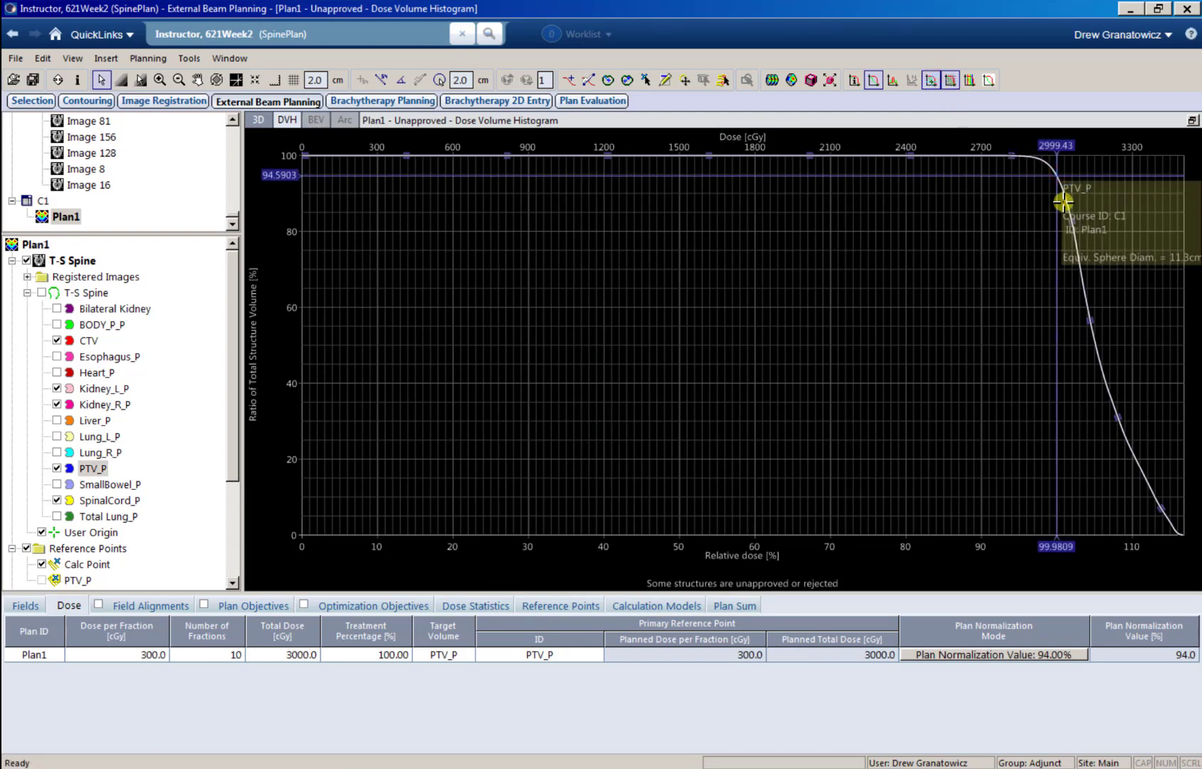
# Step: Read PTV_P coverage at exactly 100% relative dose on the histogram, and set Plan1's Plan Normalization Value to 93.8%
pyautogui.press('Left')
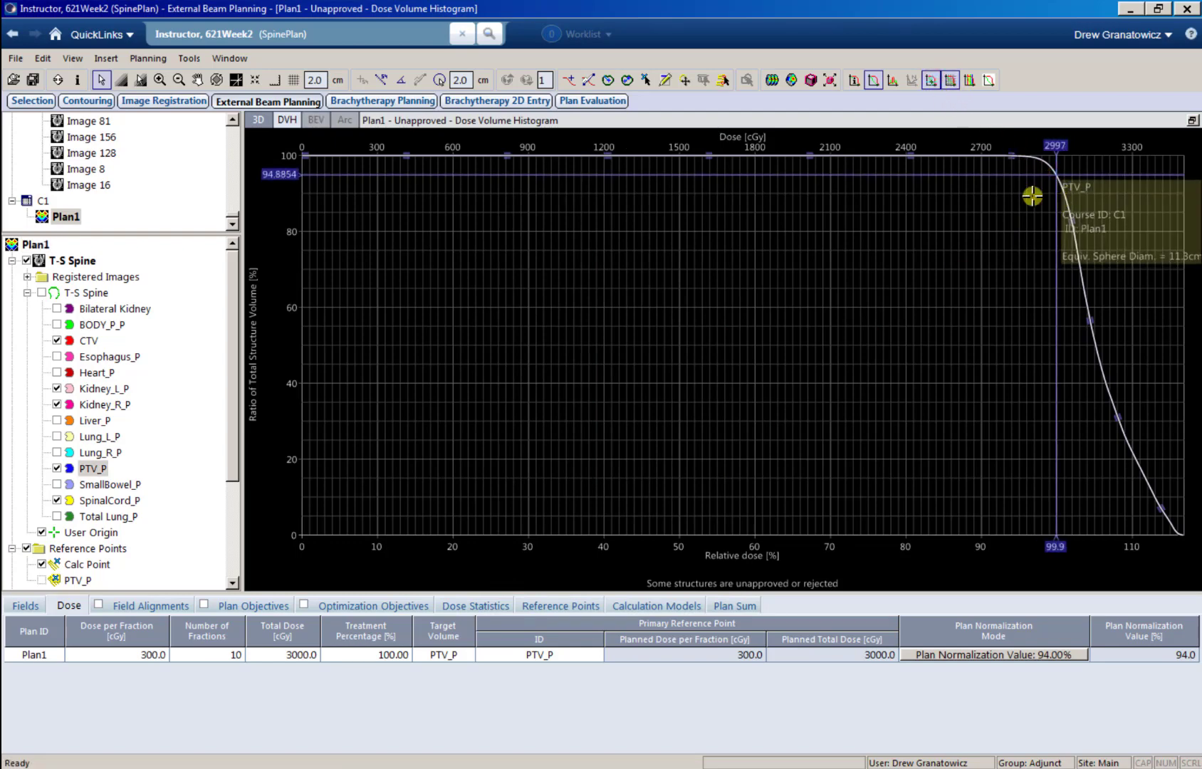
pyautogui.press('Right')
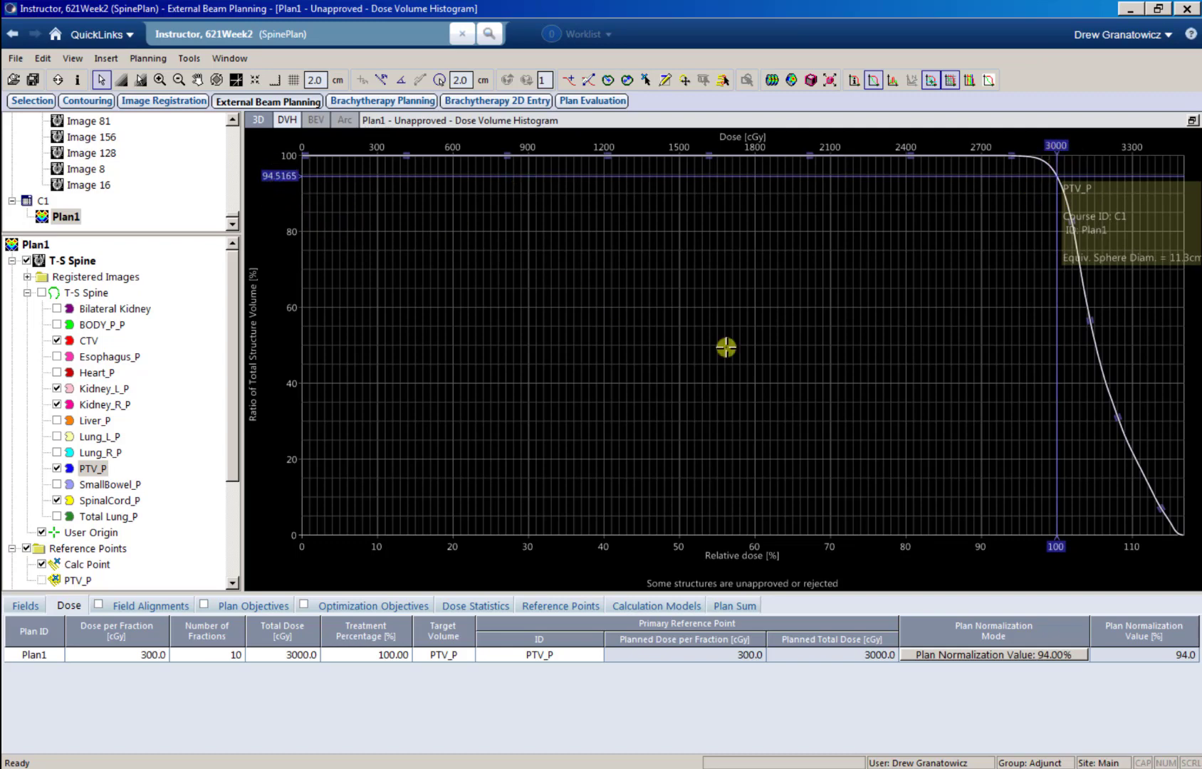
pyautogui.click(986, 659)
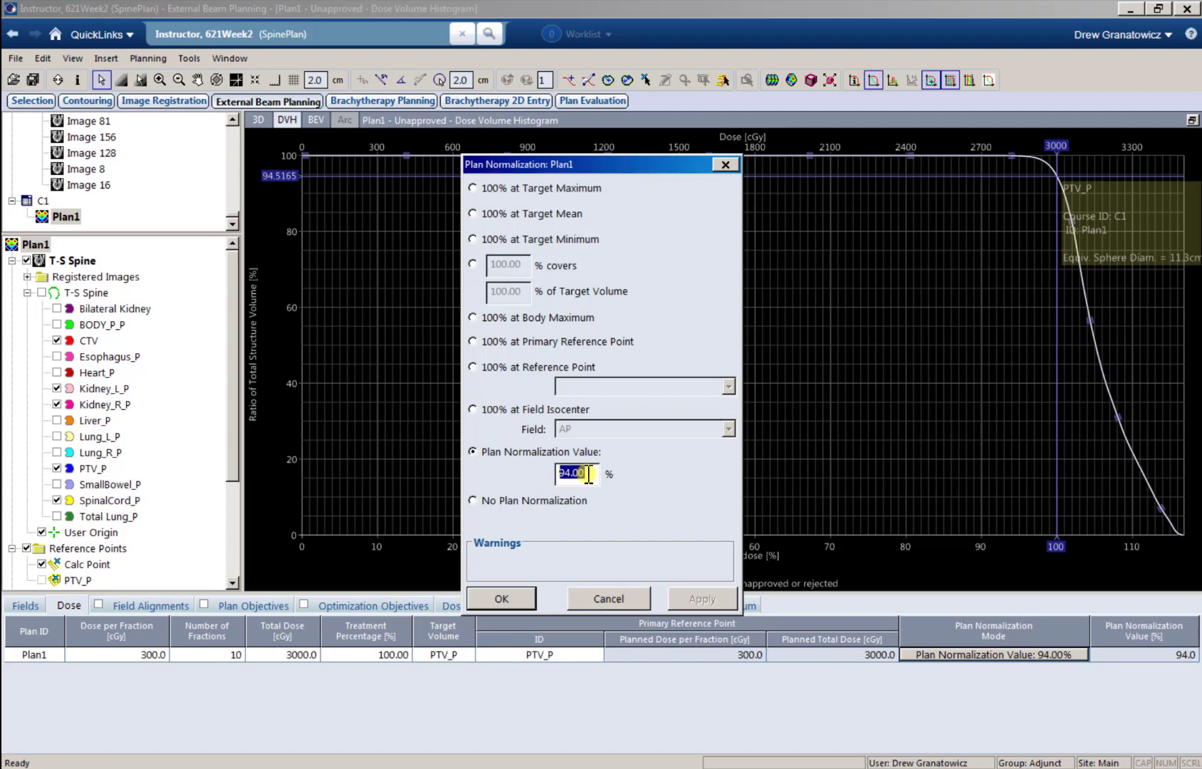
pyautogui.write('93.8')
pyautogui.click(502, 601)
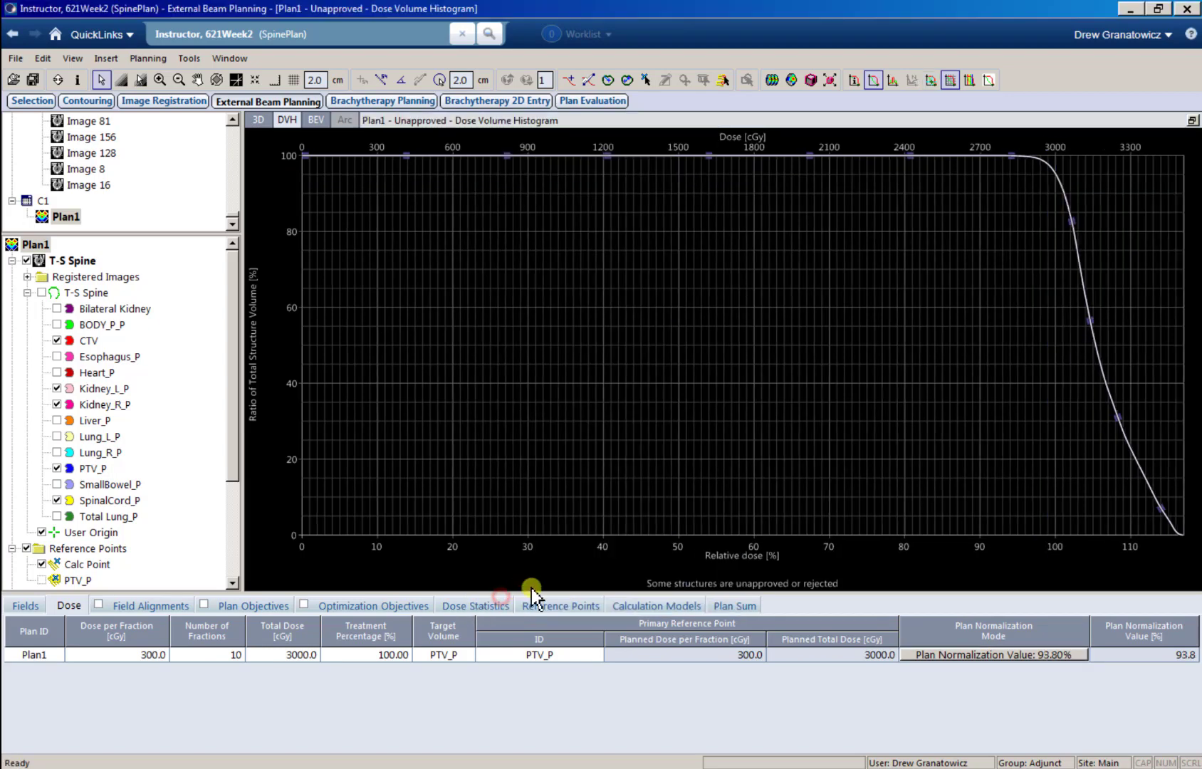
# Step: Check PTV_P coverage at 100% relative dose (3000 cGy) with the histogram cross-hair, and restore the four-view layout
pyautogui.click(930, 80)
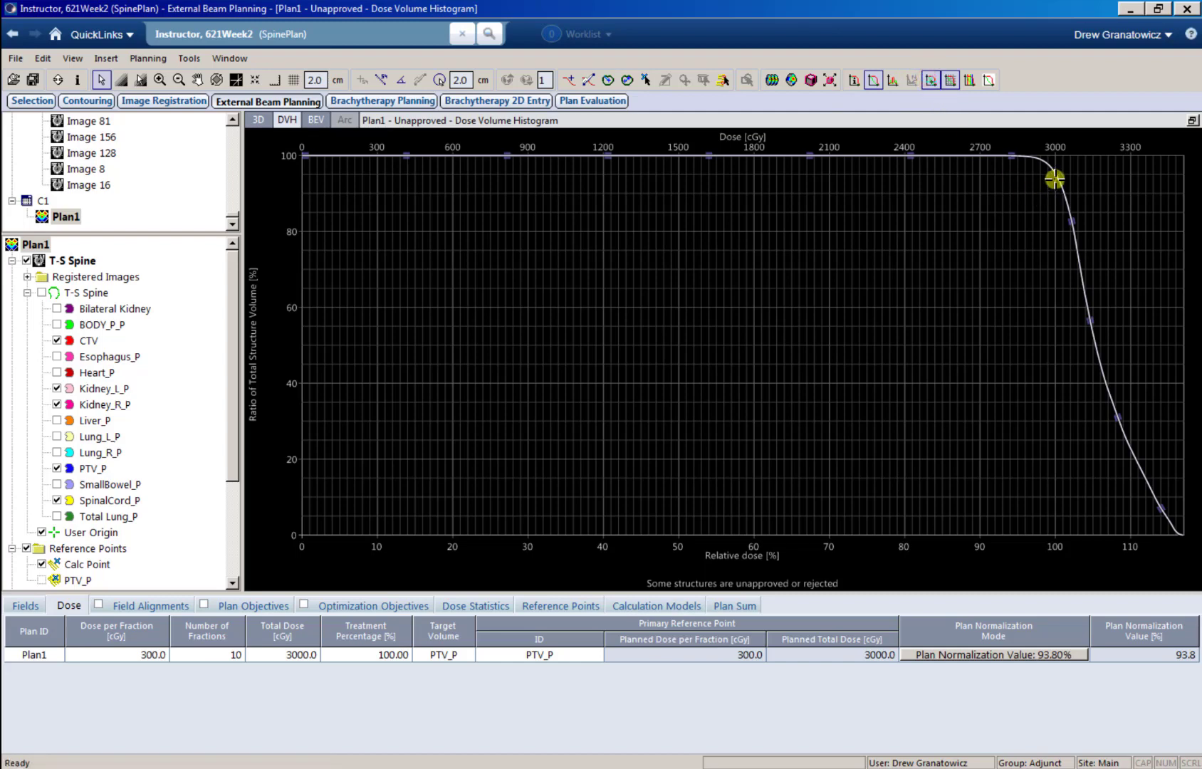
pyautogui.click(1056, 172)
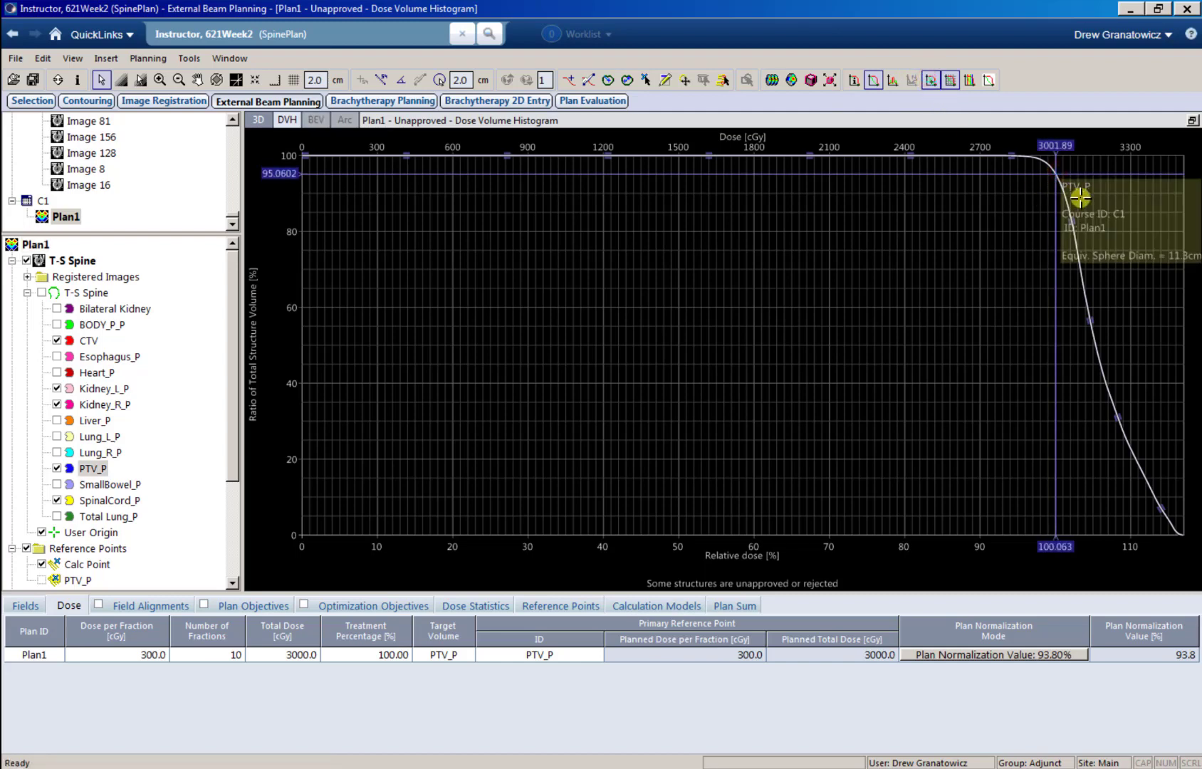
pyautogui.press('Left')
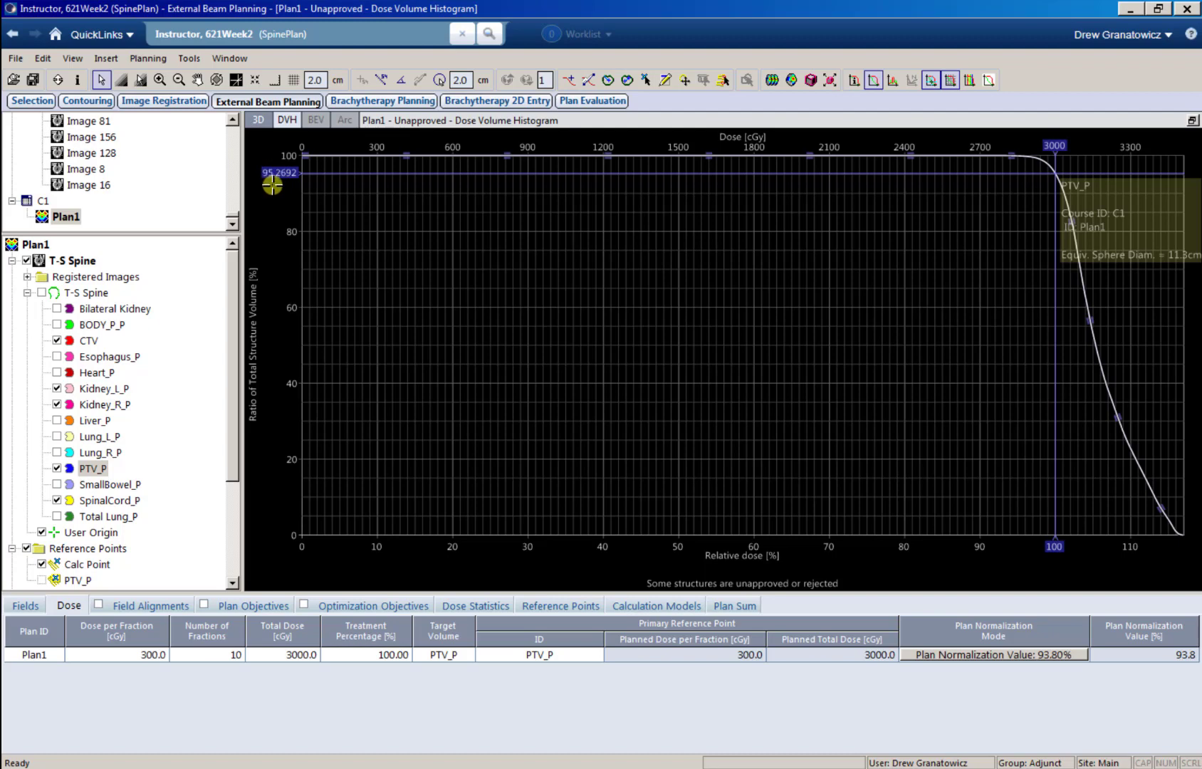
pyautogui.click(1192, 119)
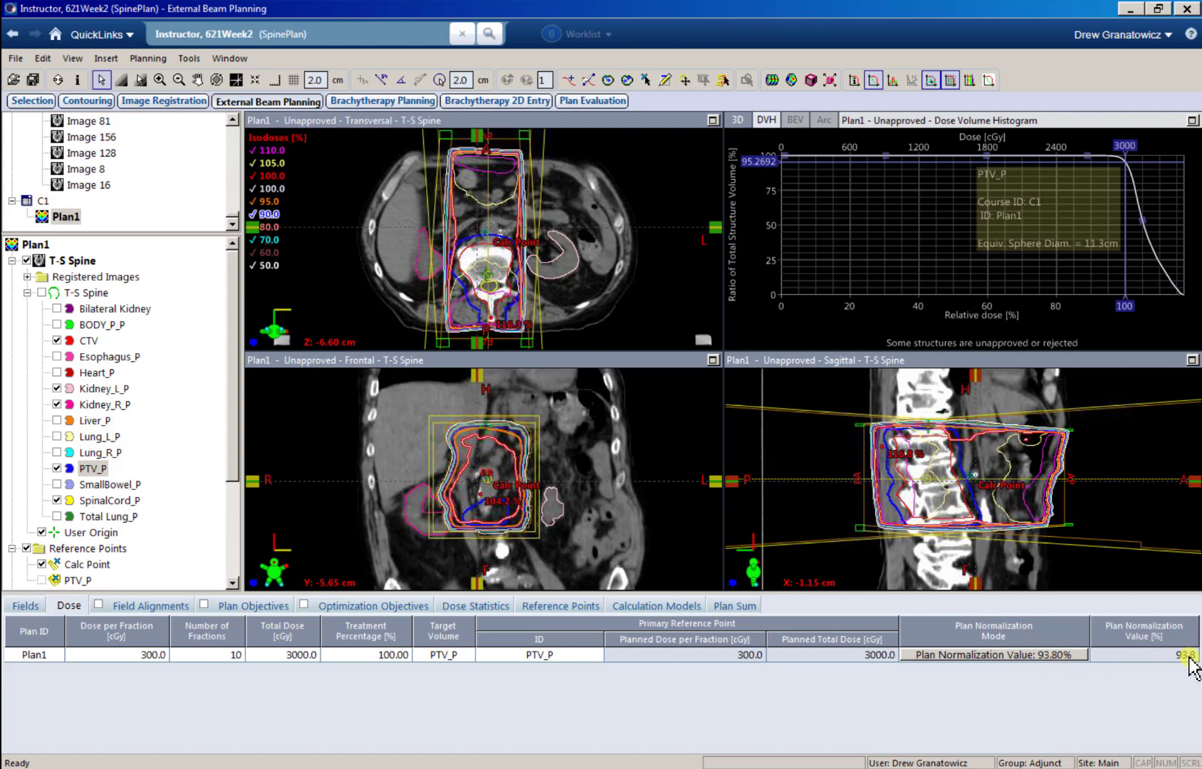
# Step: Change Plan1's normalization mode so that 100% dose covers 95% of the target volume, and accept it
pyautogui.click(1040, 653)
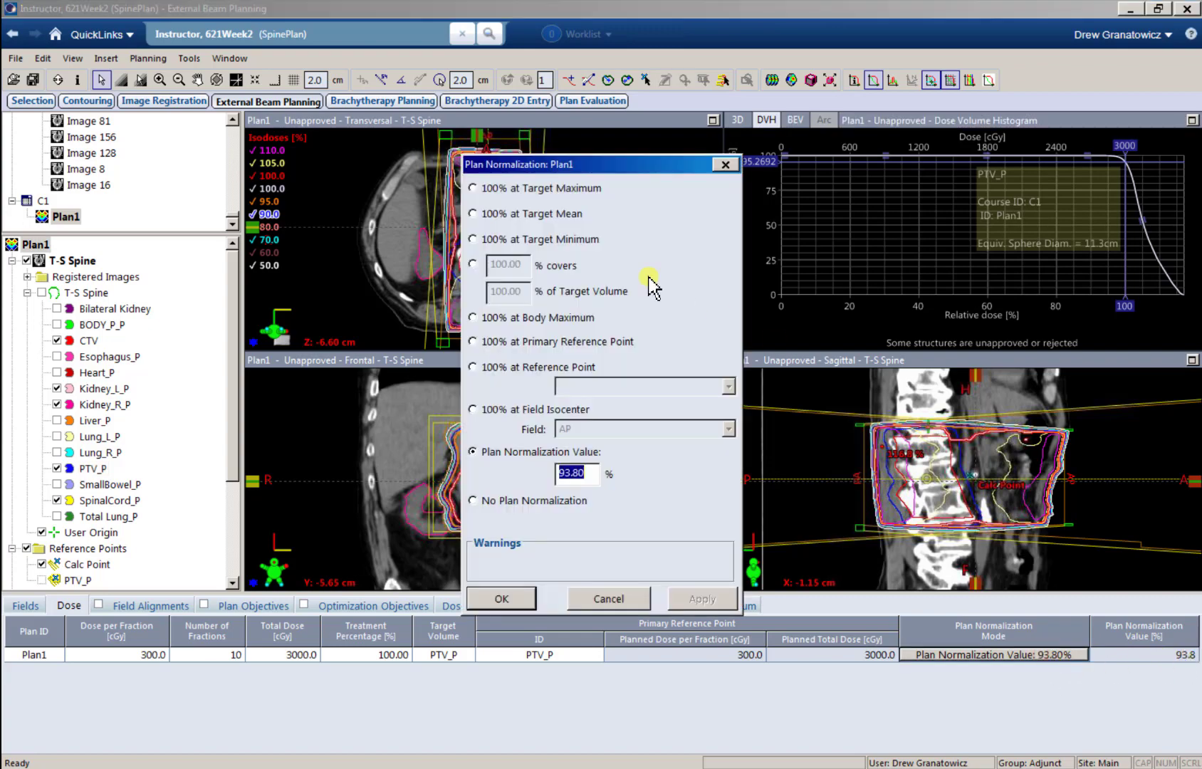
pyautogui.click(472, 265)
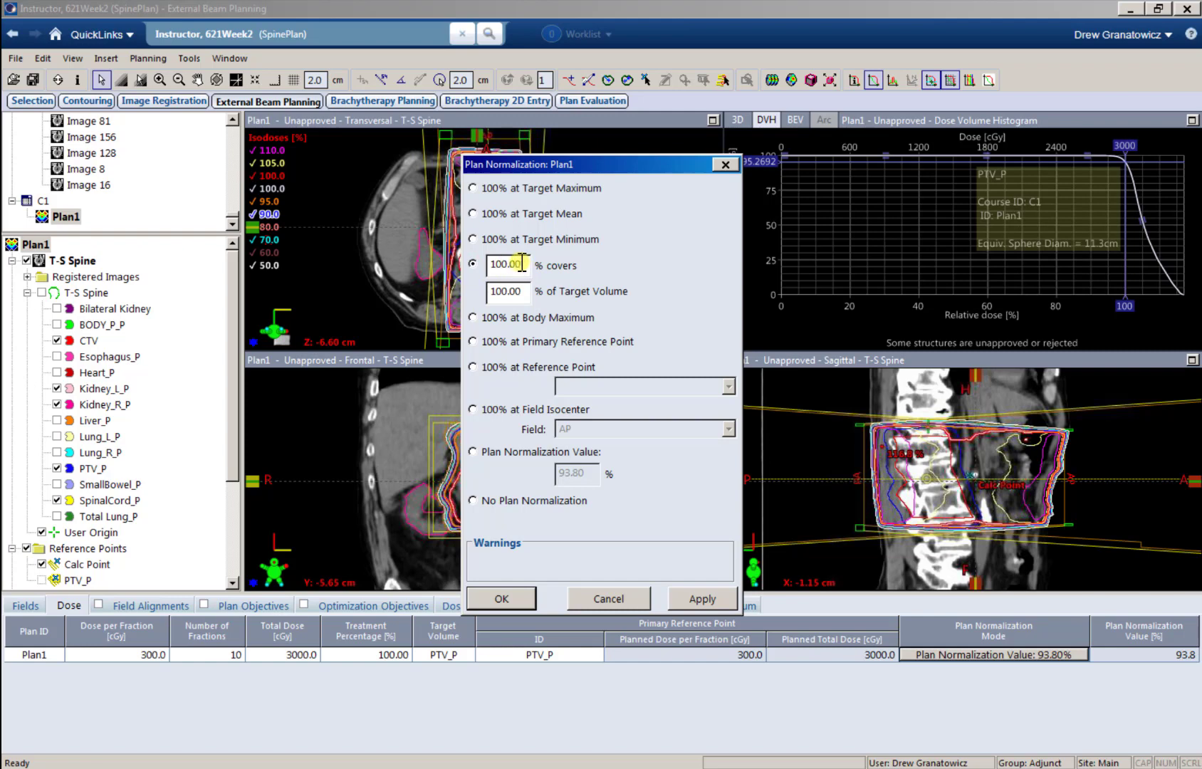
pyautogui.click(519, 291)
pyautogui.write('95')
pyautogui.click(506, 598)
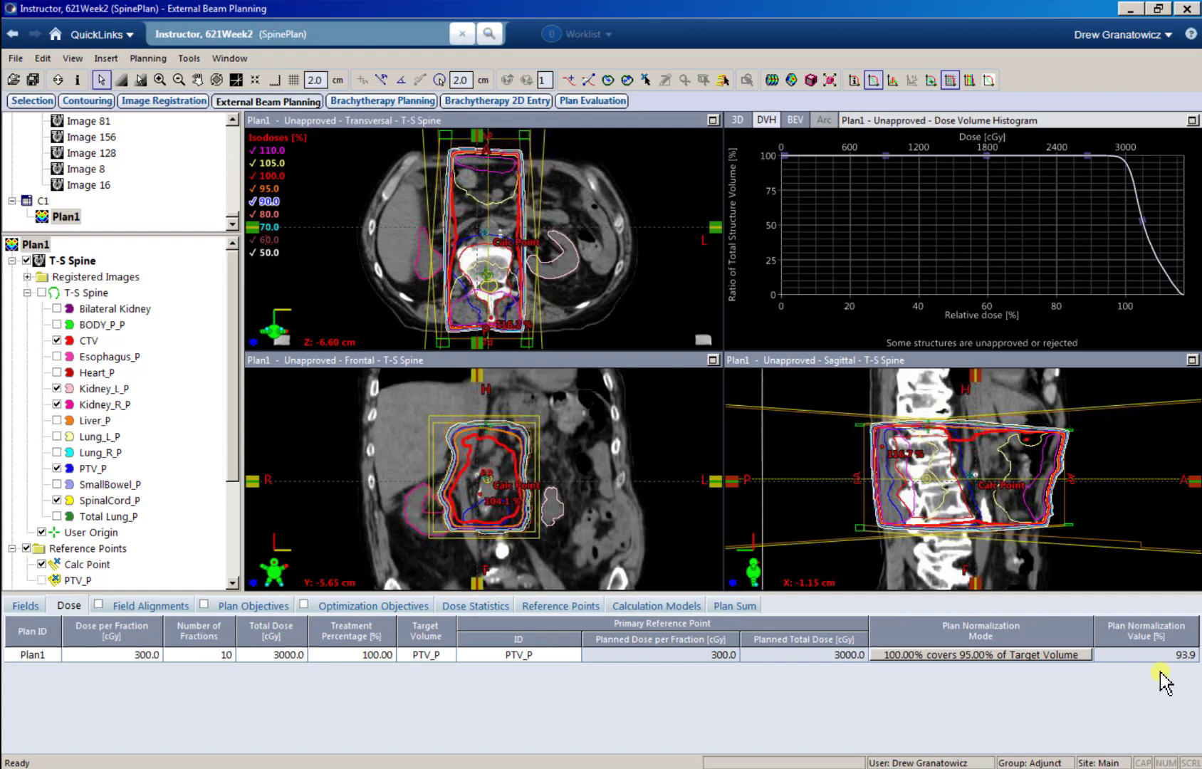